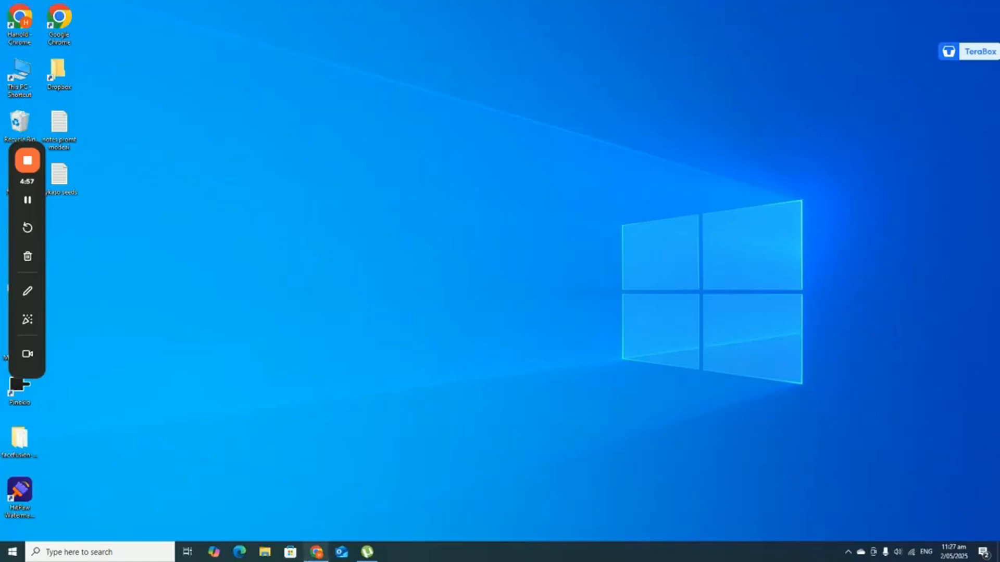
Step: Switch to Chrome and look through the photo posts on the open Instagram profile
click(316, 552)
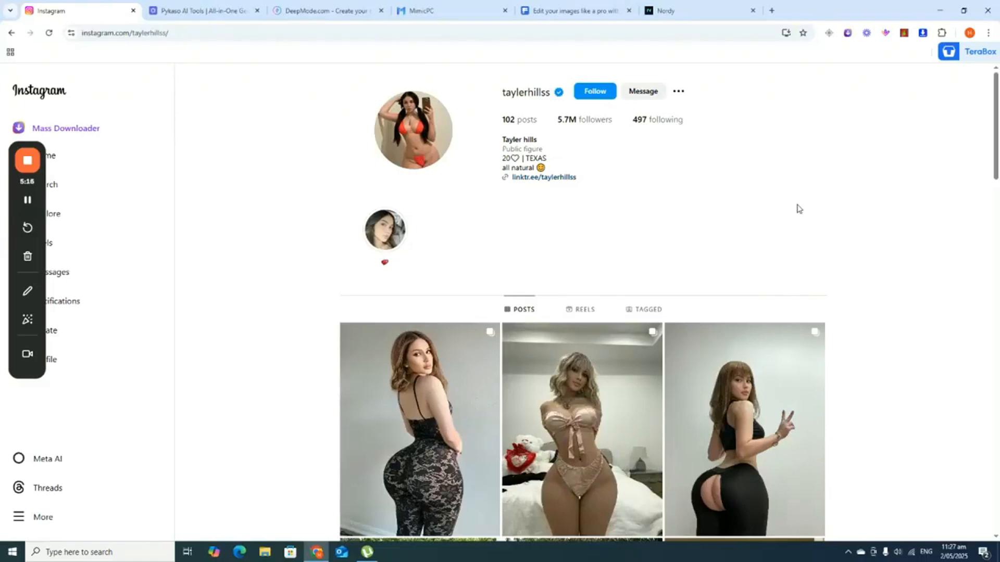
scroll(763, 229, down, 2)
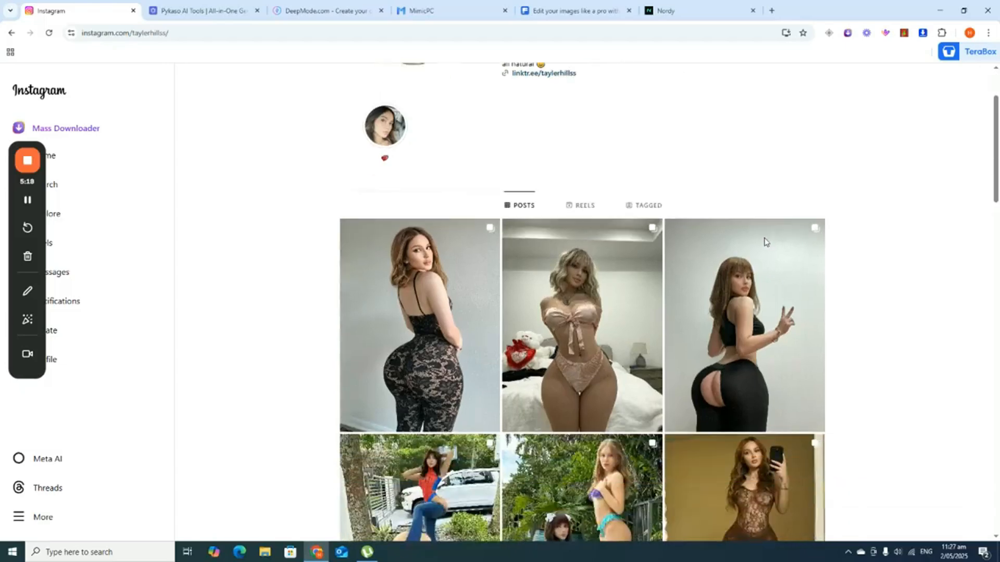
scroll(870, 206, up, 2)
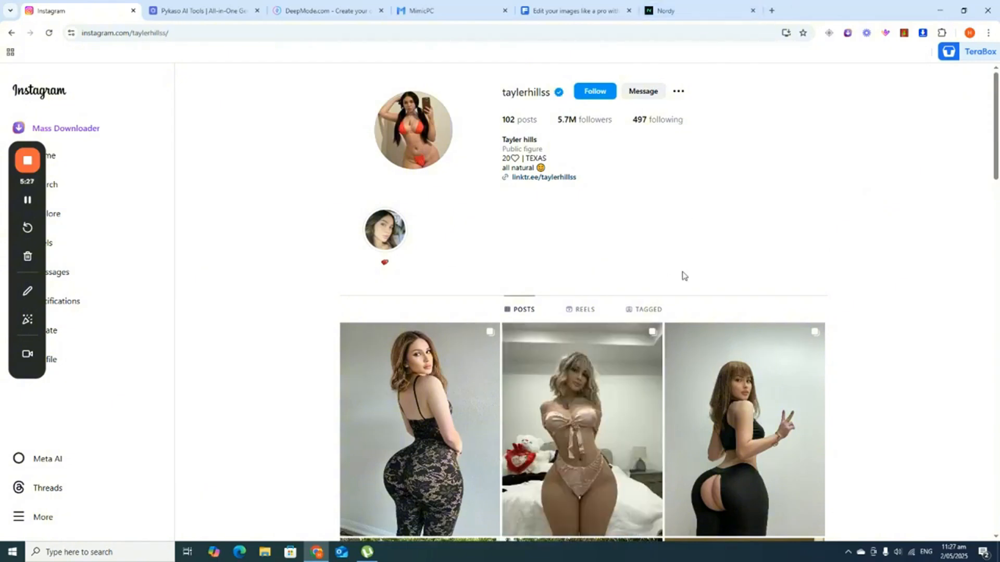
scroll(716, 225, down, 5)
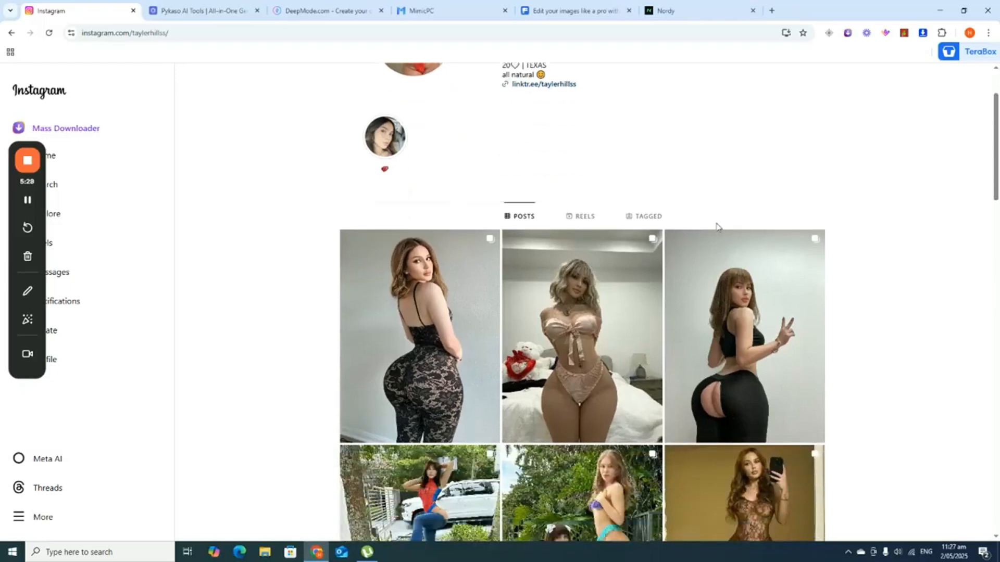
scroll(722, 243, down, 3)
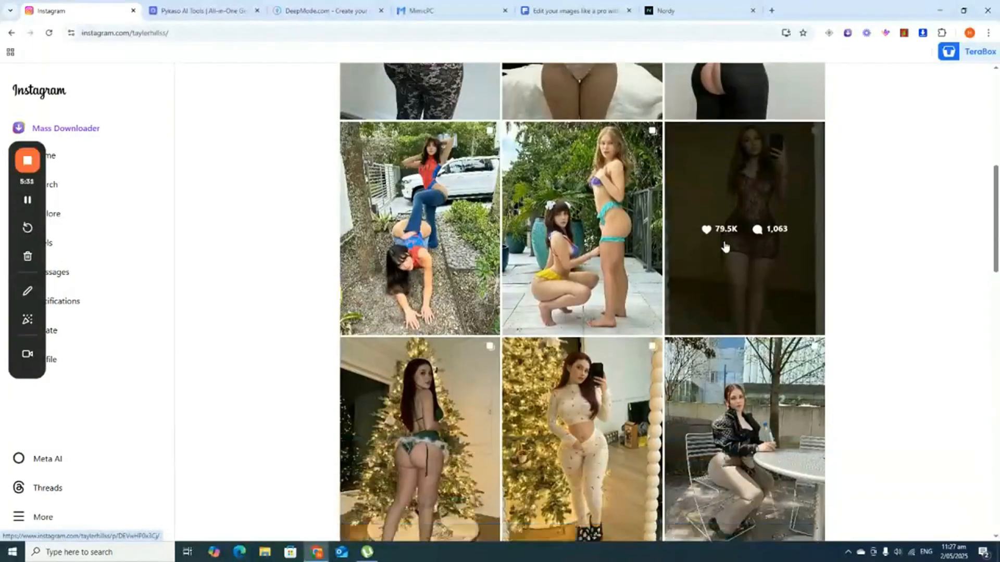
scroll(725, 246, up, 8)
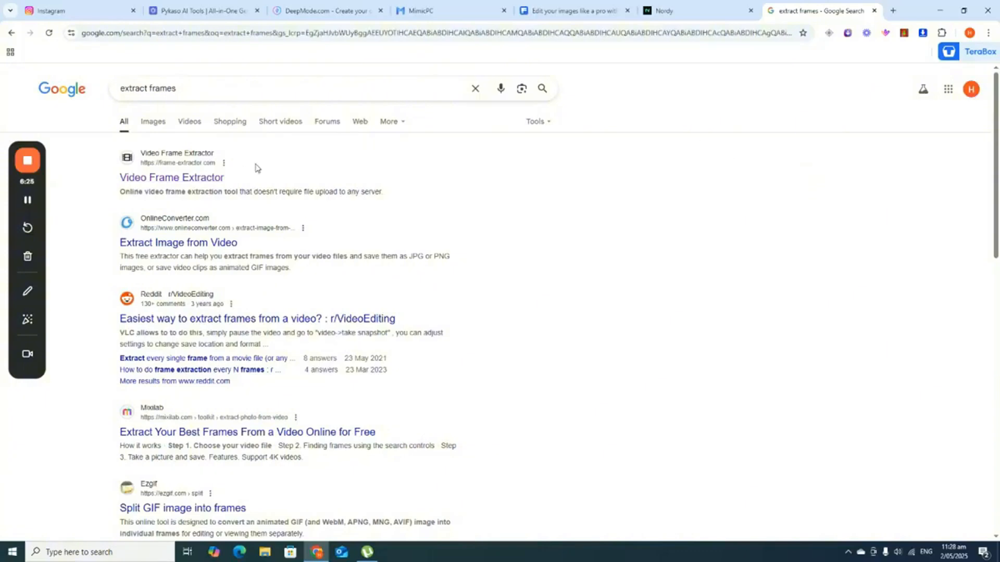
Step: Open the Video Frame Extractor site from the search results, start choosing a video file, and close the site
click(182, 181)
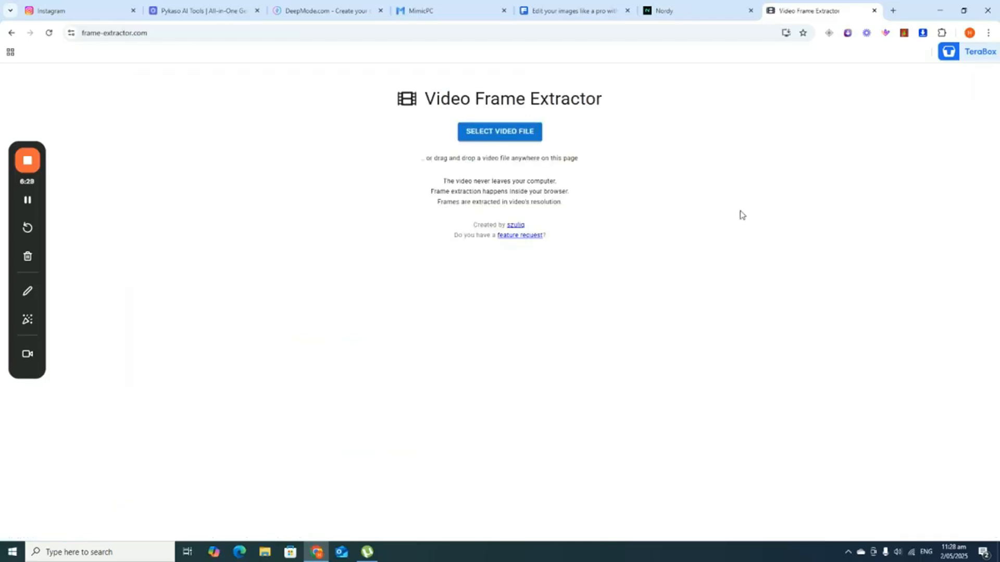
click(507, 133)
click(875, 10)
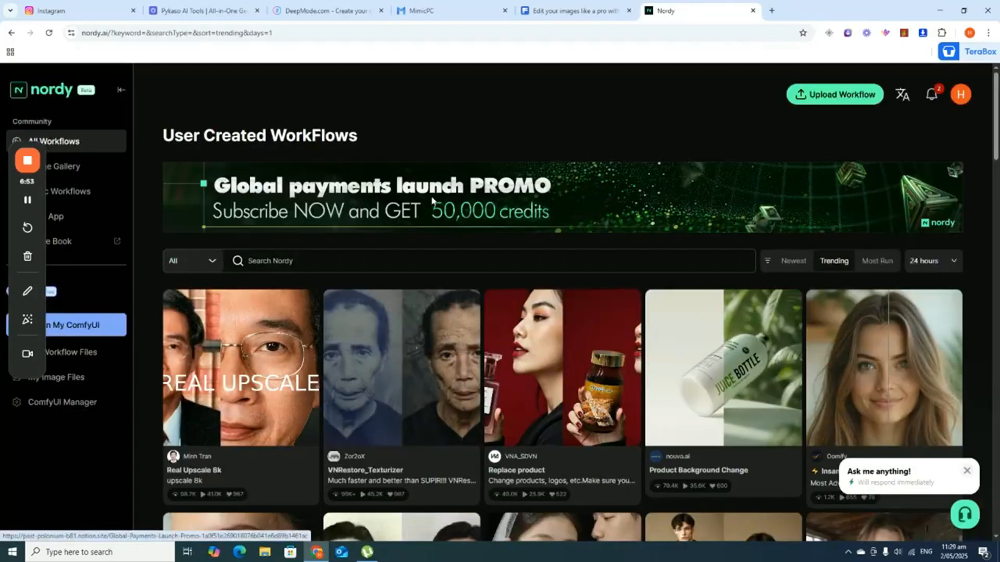
Step: Return to the Instagram profile, open the first post and copy its link
click(62, 6)
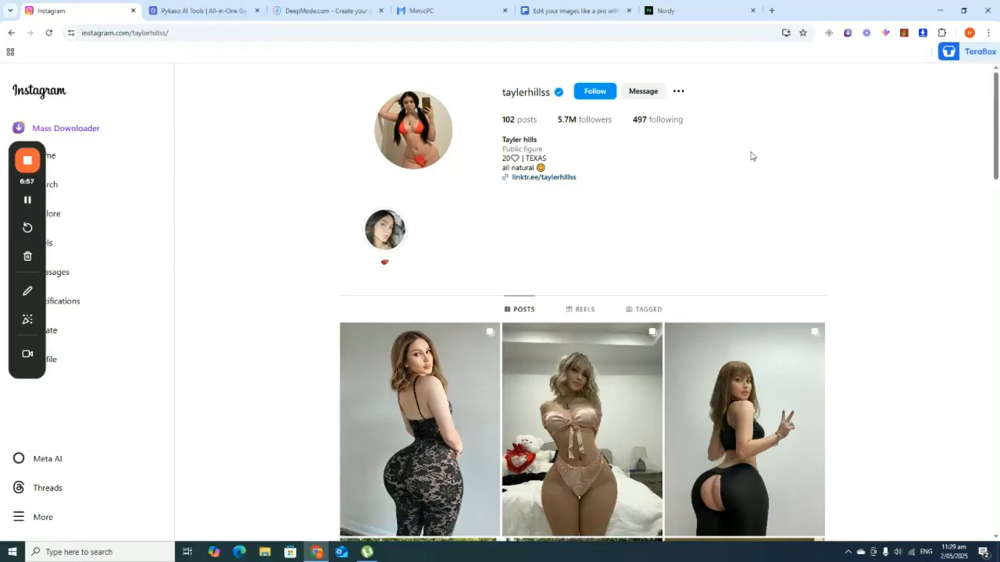
scroll(463, 220, down, 3)
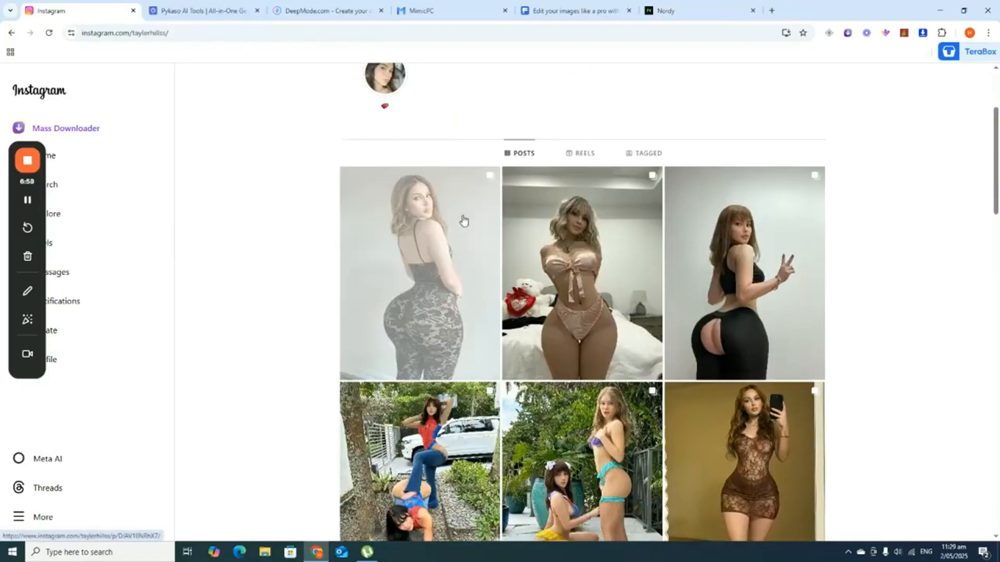
click(464, 221)
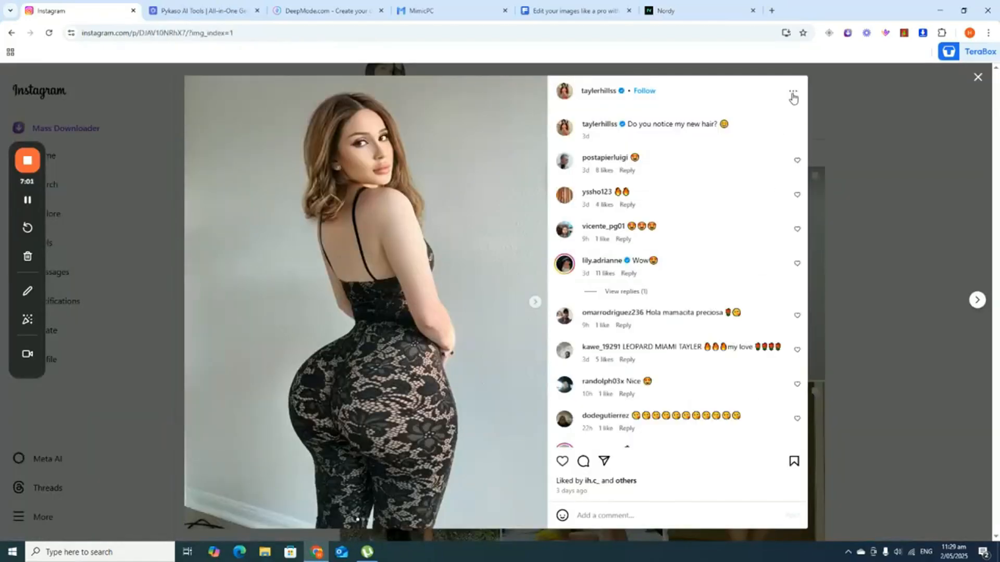
click(793, 95)
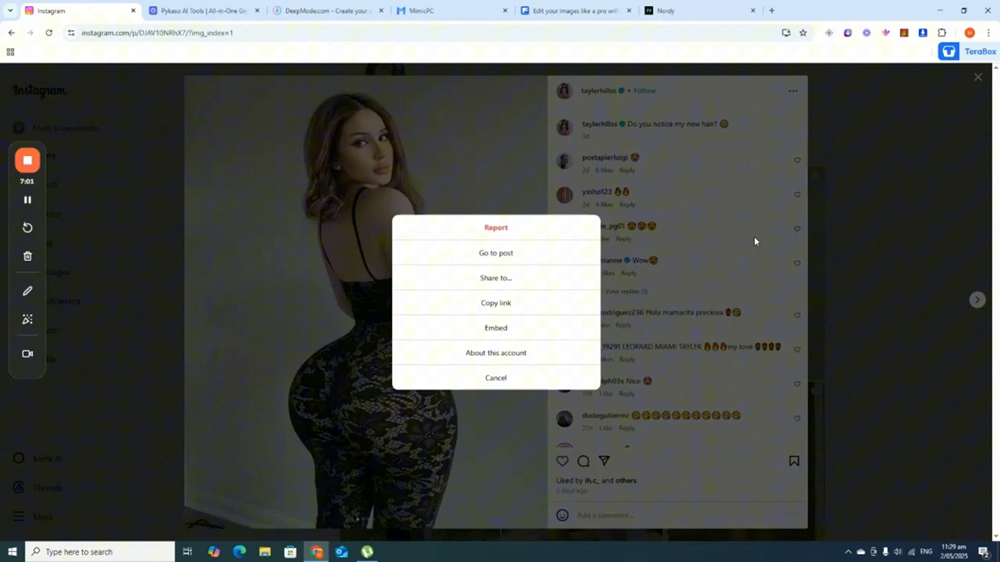
click(505, 305)
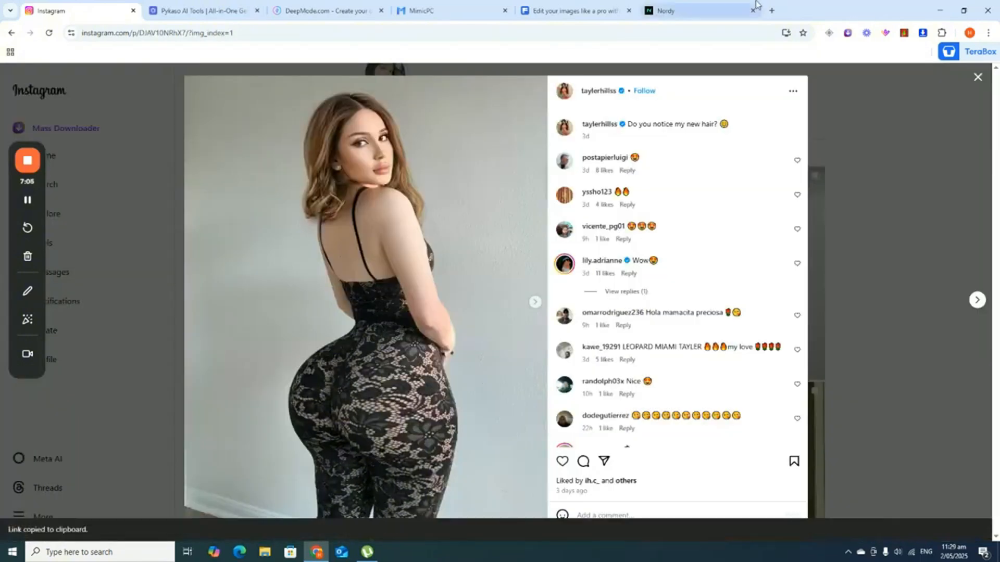
Step: Search Google for "save instagram" in a new tab and open the SaveInsta downloader site
click(772, 11)
text(sa)
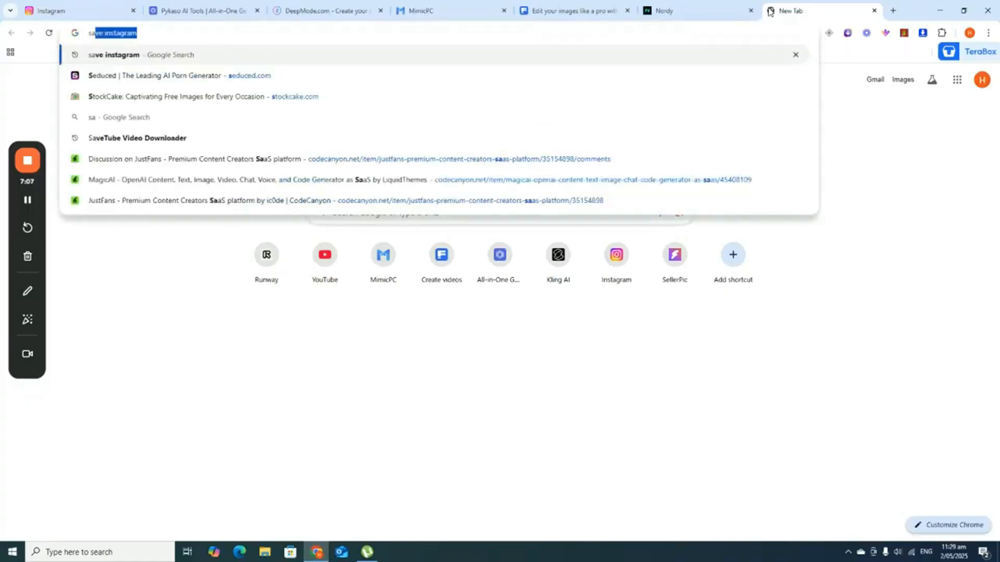
text(ve instagram)
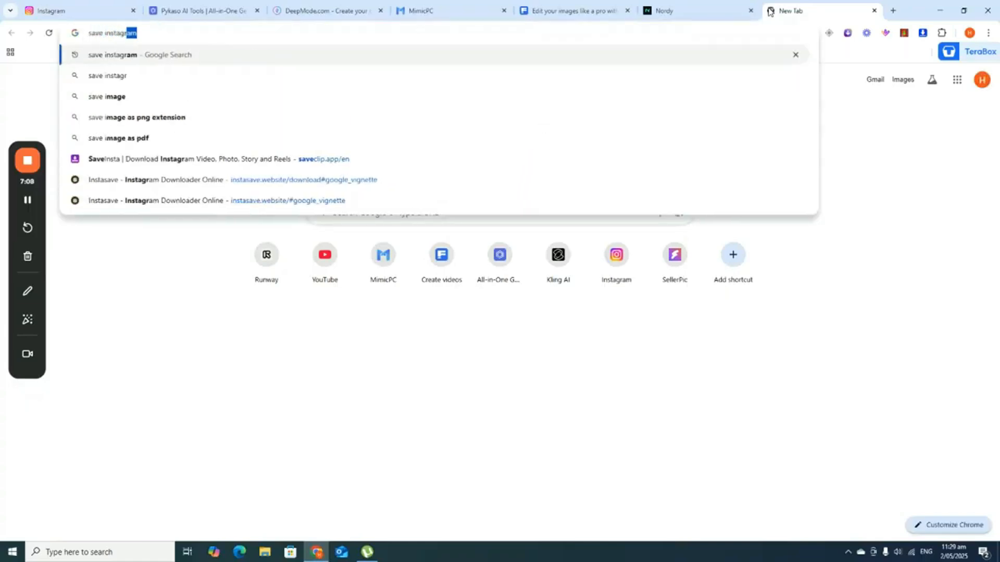
key(Return)
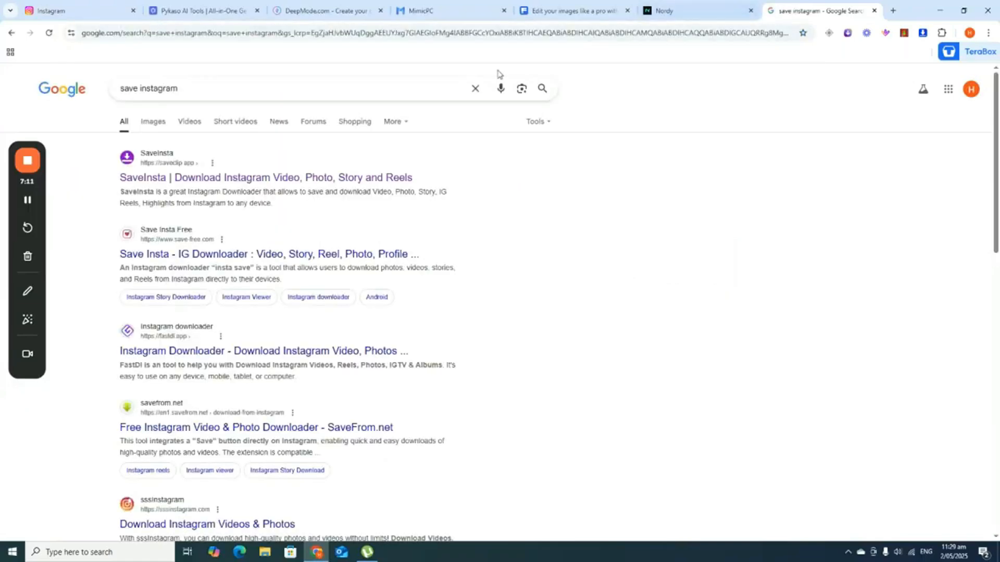
click(277, 180)
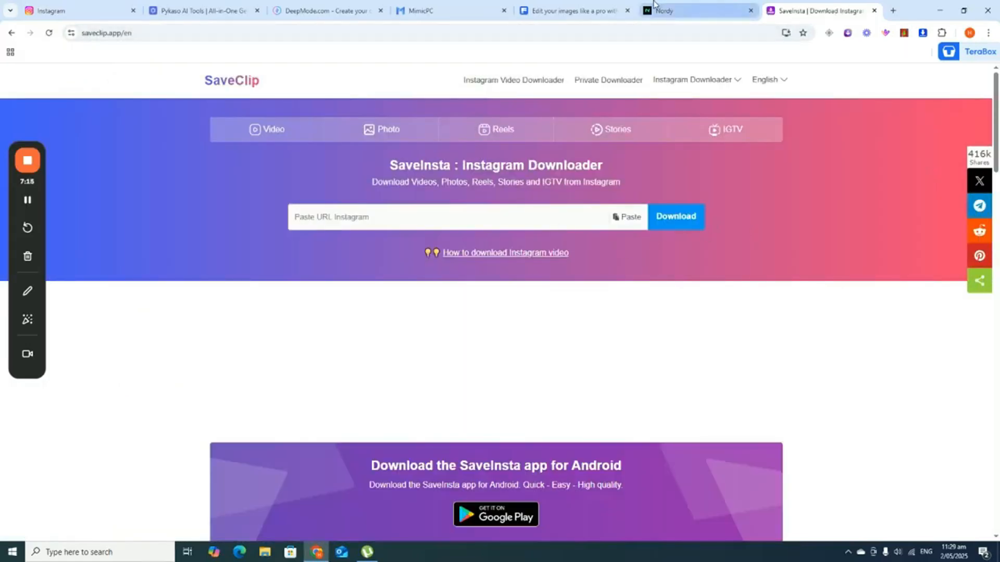
Step: Close the open Instagram post and turn on Mass Downloader's post selection for the profile
click(133, 5)
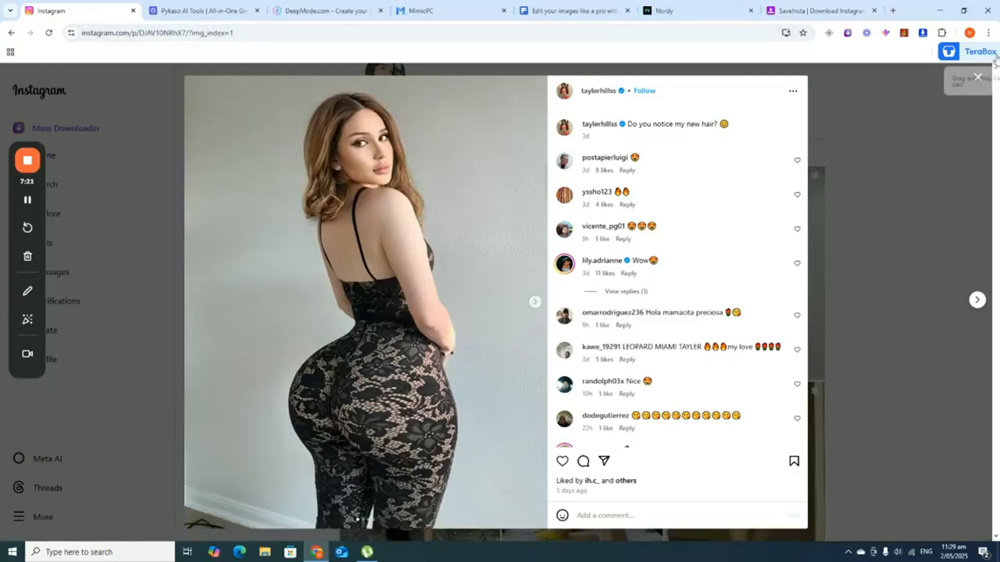
click(978, 77)
click(102, 134)
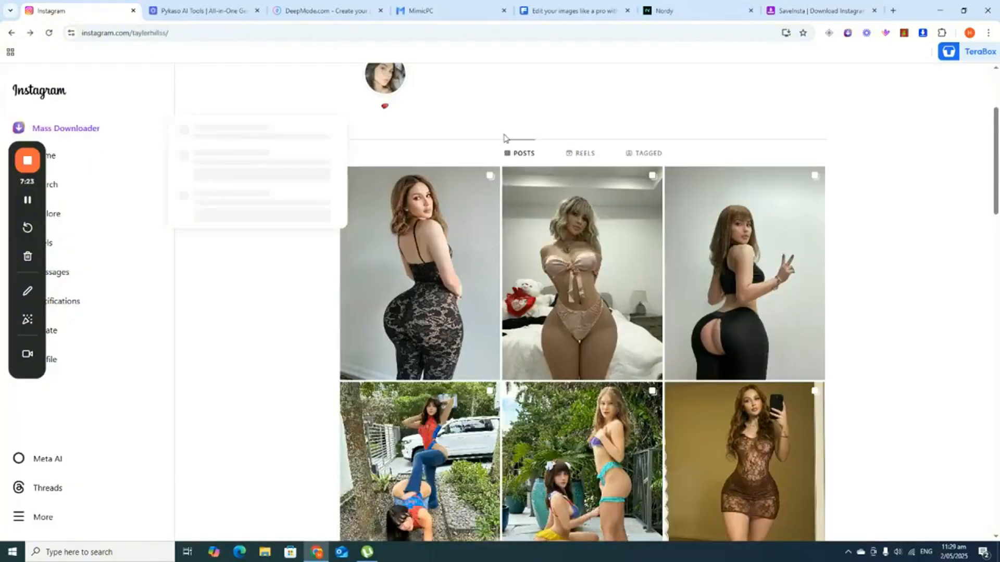
click(214, 147)
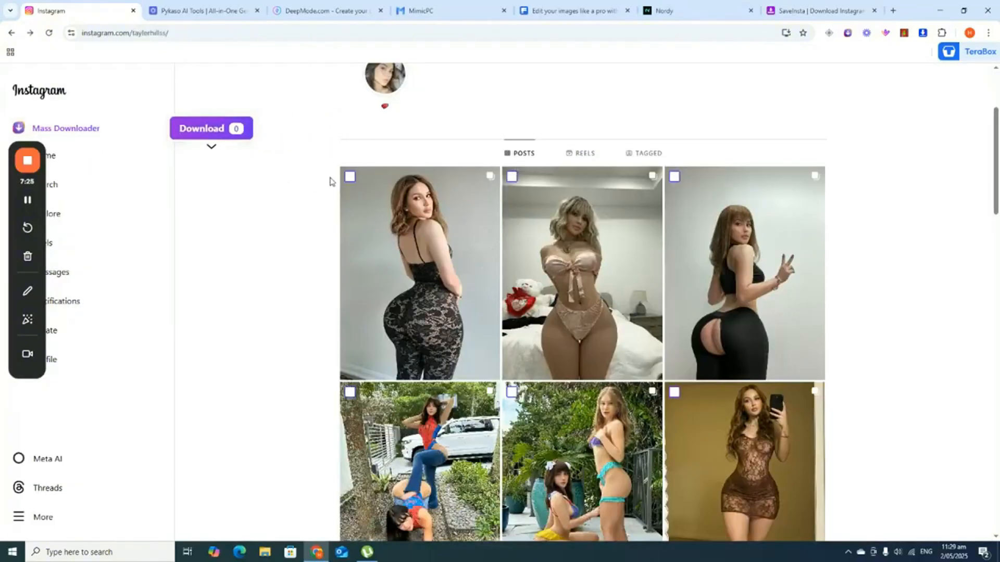
Step: Select the profile's first three posts and start their mass download
click(350, 177)
click(513, 177)
click(675, 177)
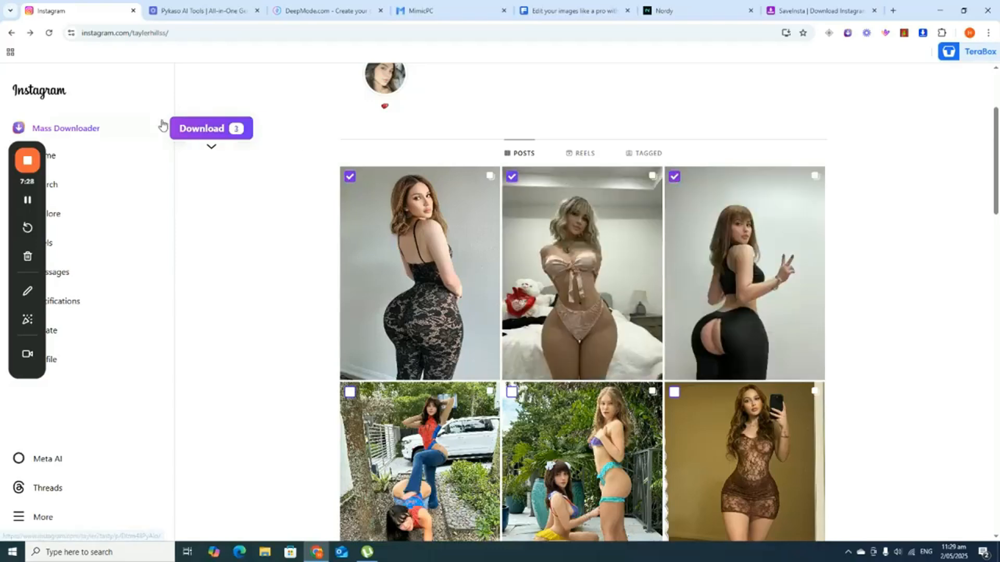
click(207, 133)
Step: Look up "mass instagram downloader" in place of SaveInsta, view the Mass Downloader for Instagram site, and close it to return to Instagram
click(829, 4)
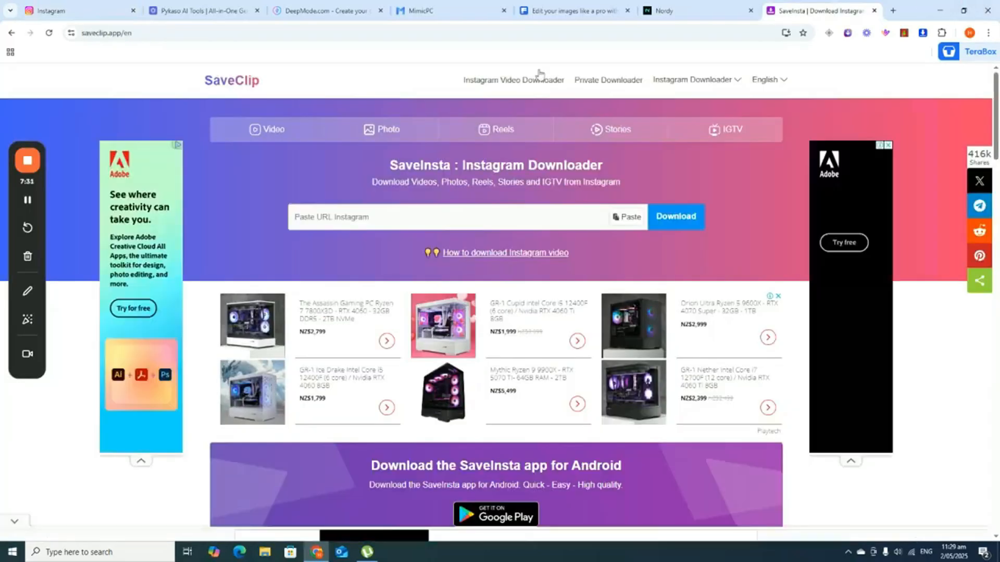
click(520, 32)
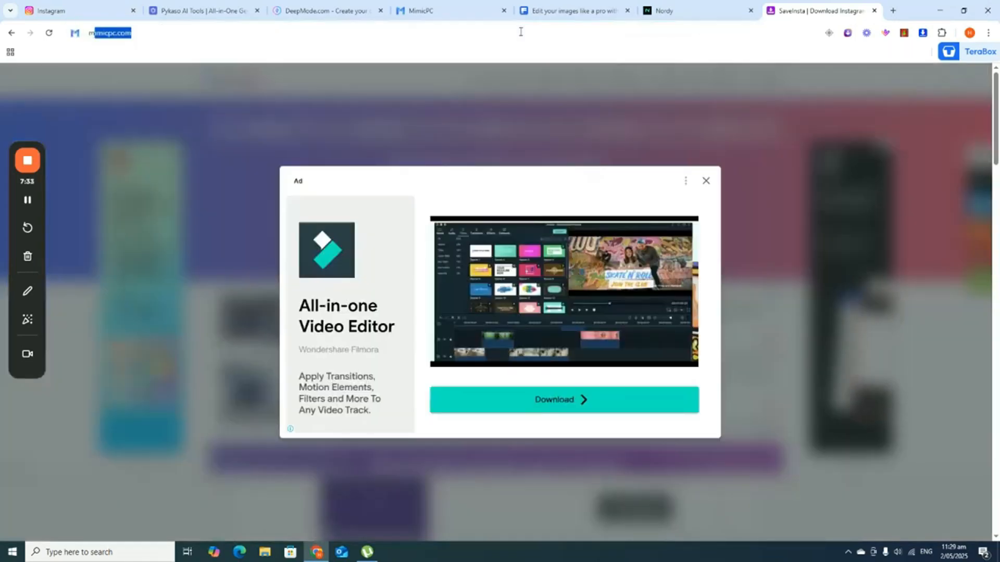
text(mass instagram)
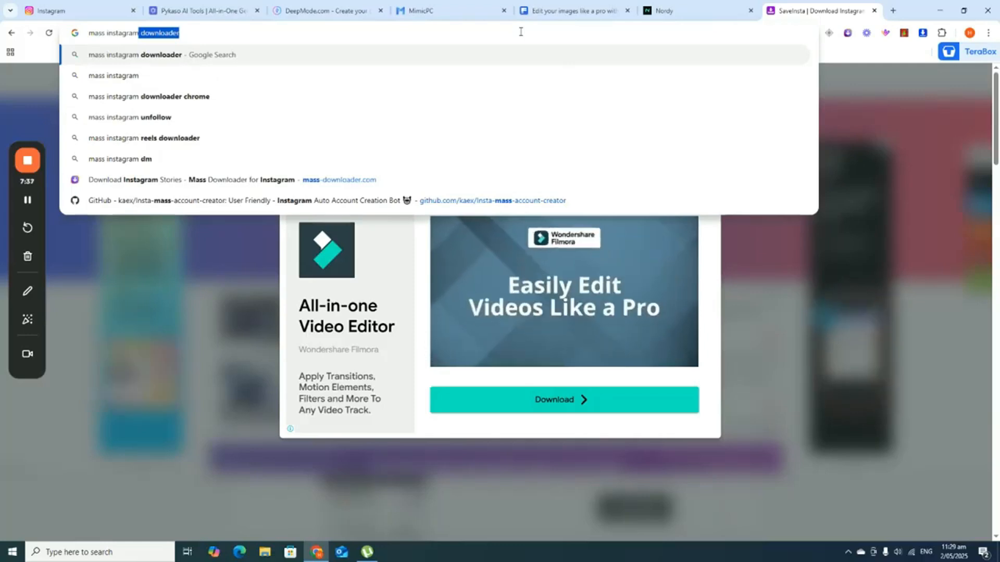
key(Return)
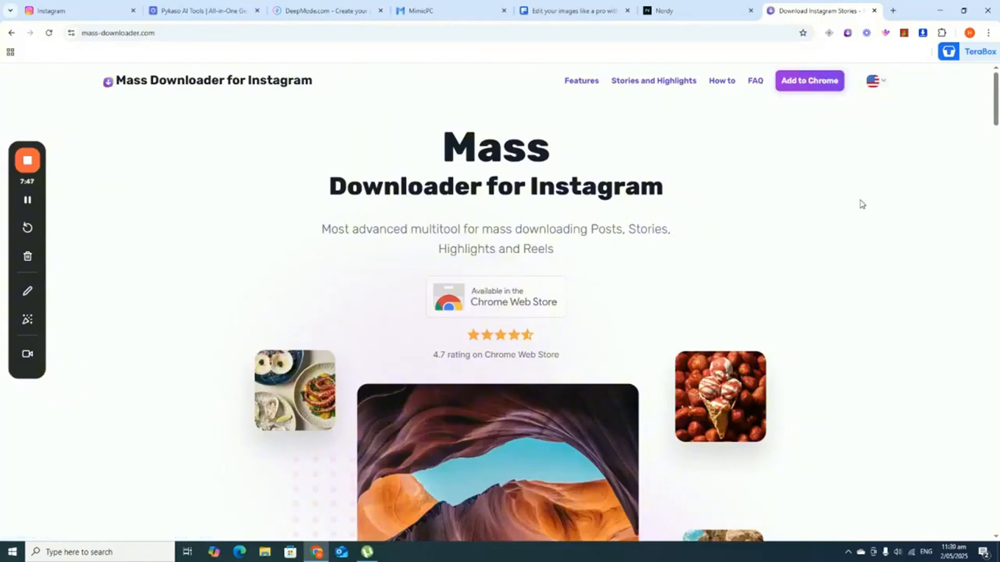
click(875, 12)
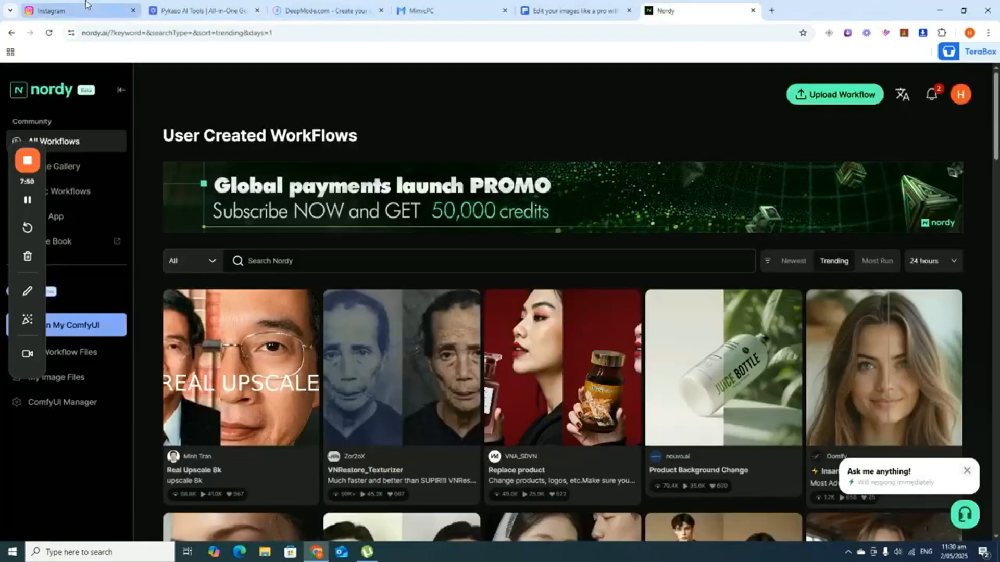
click(78, 10)
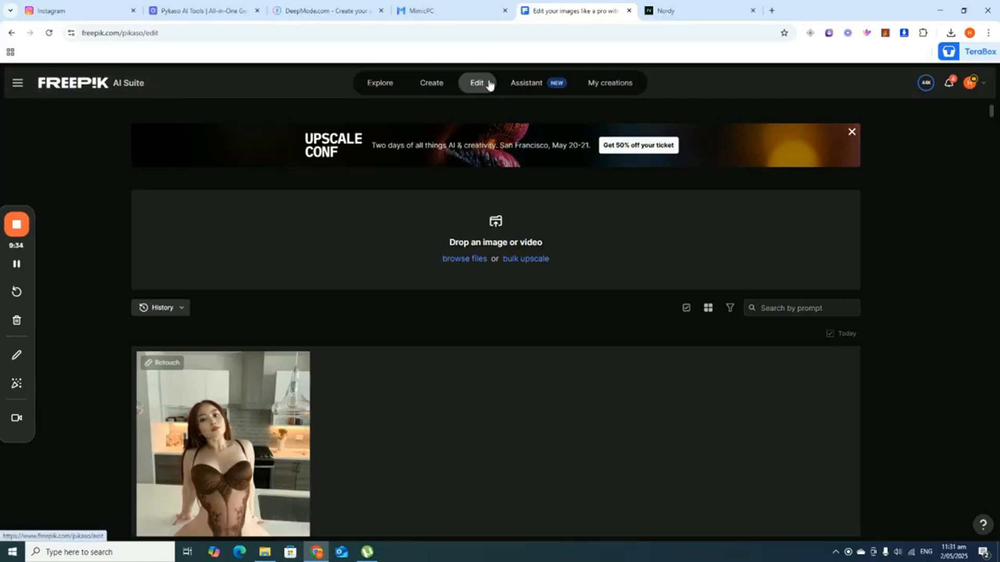
Step: Browse for an image to upload on Freepik's Edit page and look through the photos in the Swapped folder
click(543, 208)
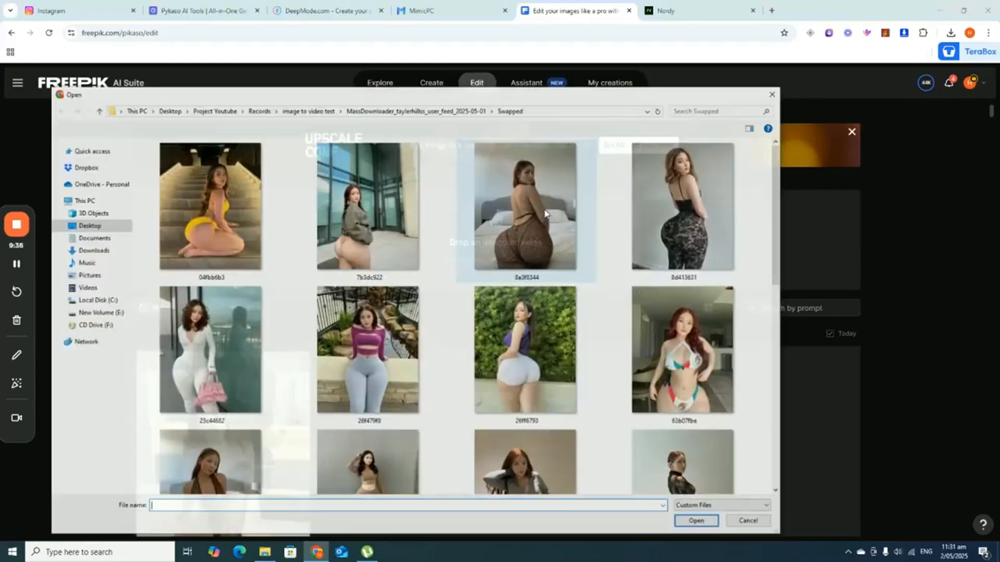
click(774, 94)
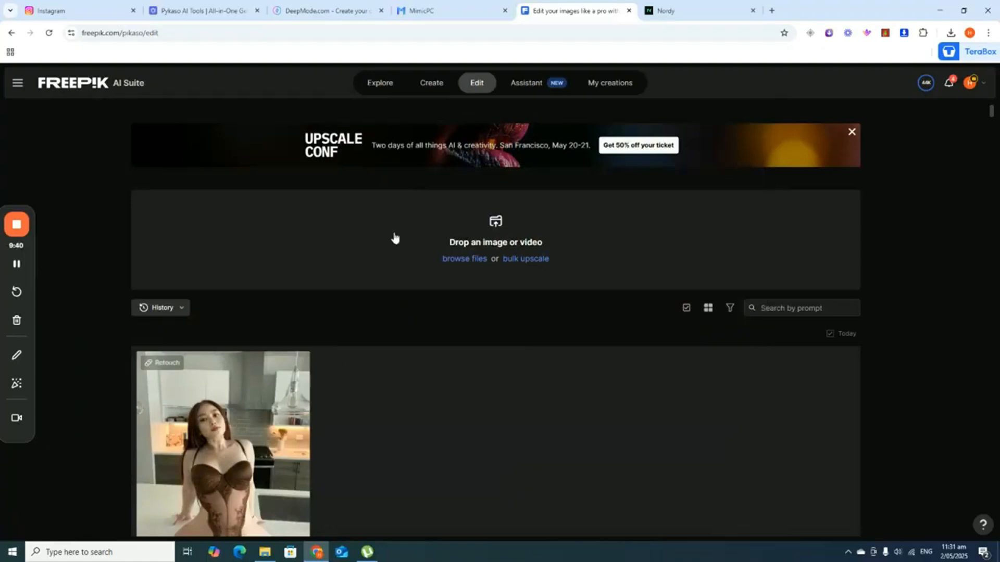
click(465, 260)
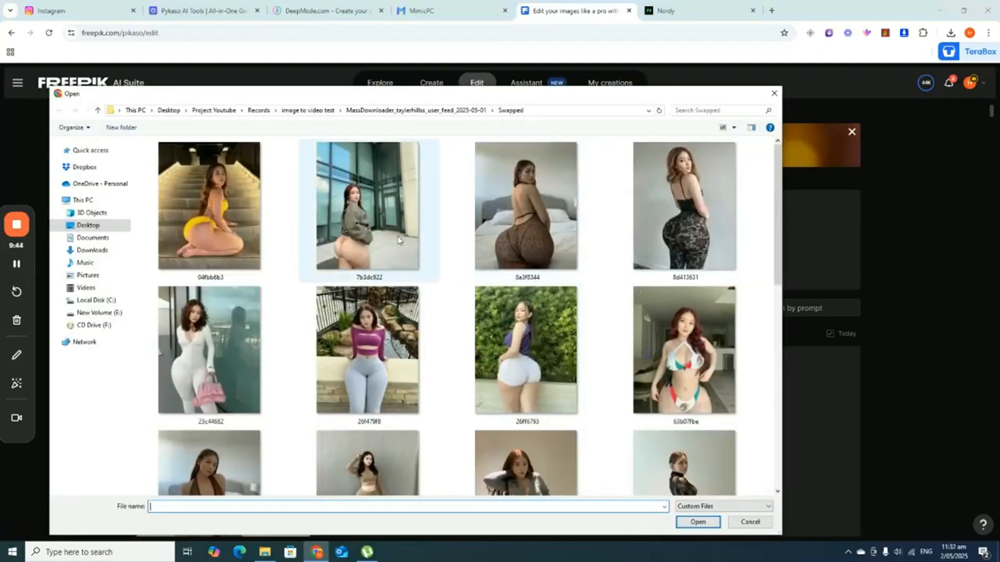
scroll(461, 250, down, 5)
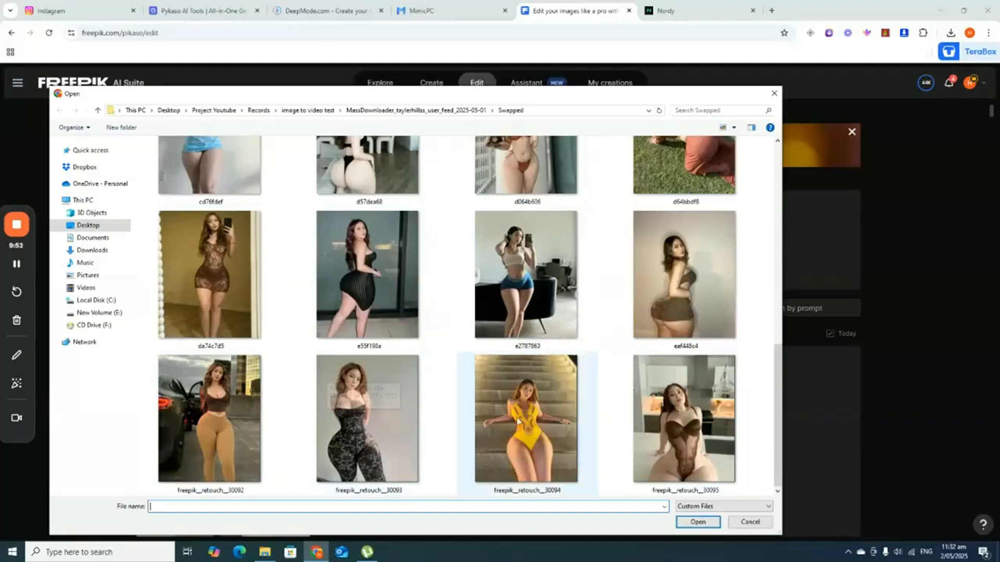
scroll(703, 416, up, 5)
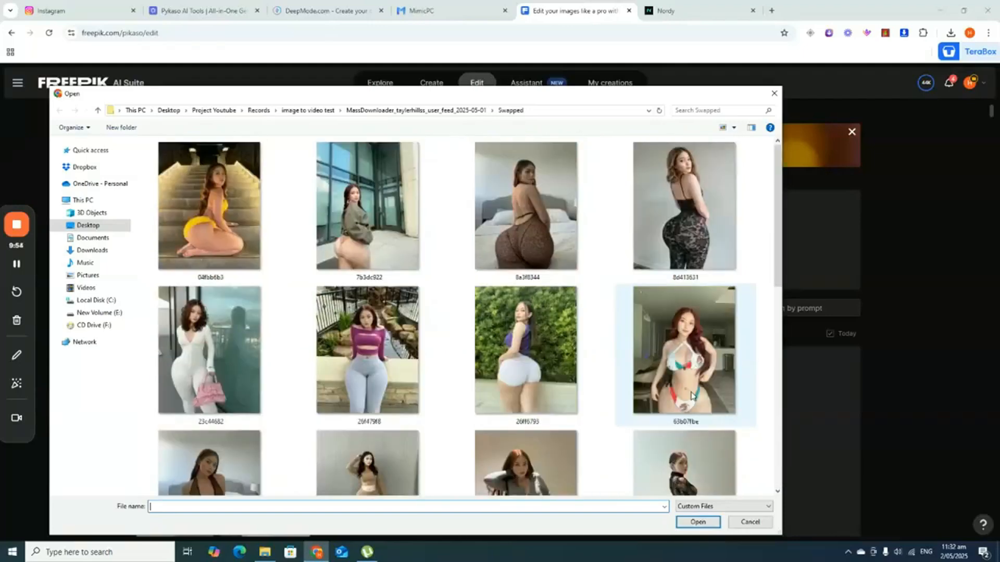
Step: Switch from the Swapped folder to the folder of original profile photos and upload the brown lace dress mirror selfie
click(98, 110)
click(218, 224)
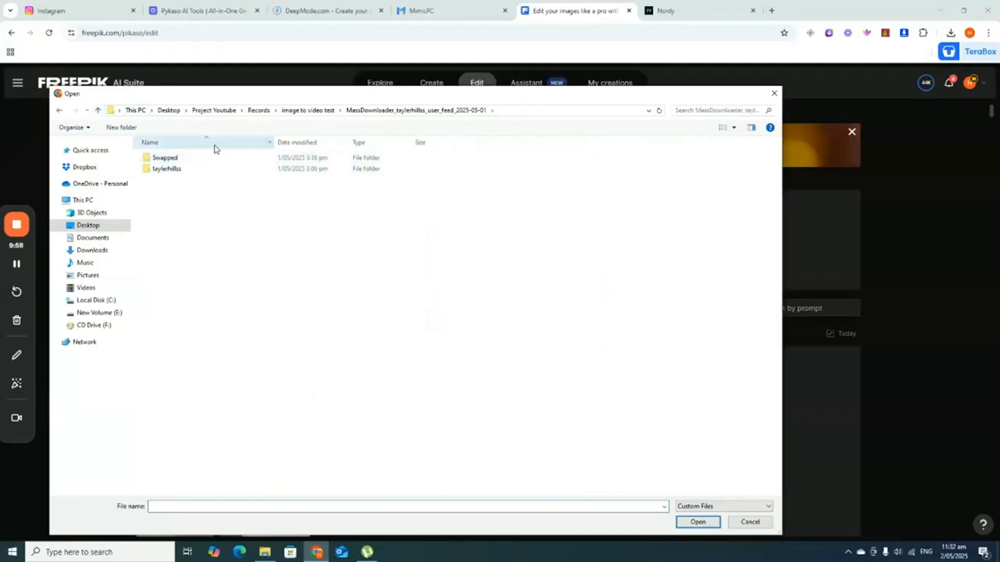
double_click(177, 170)
drag(760, 410, 443, 247)
click(543, 334)
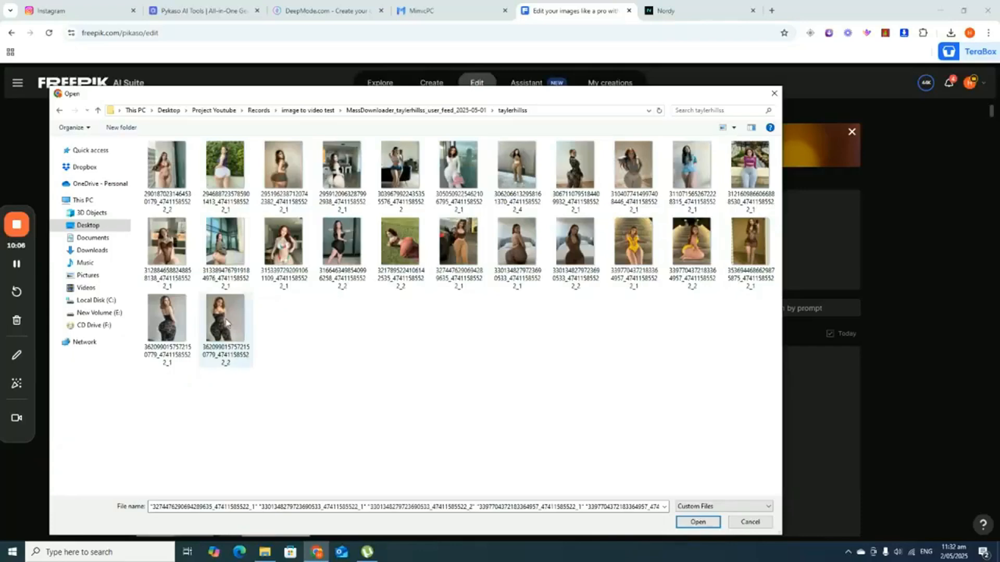
click(745, 239)
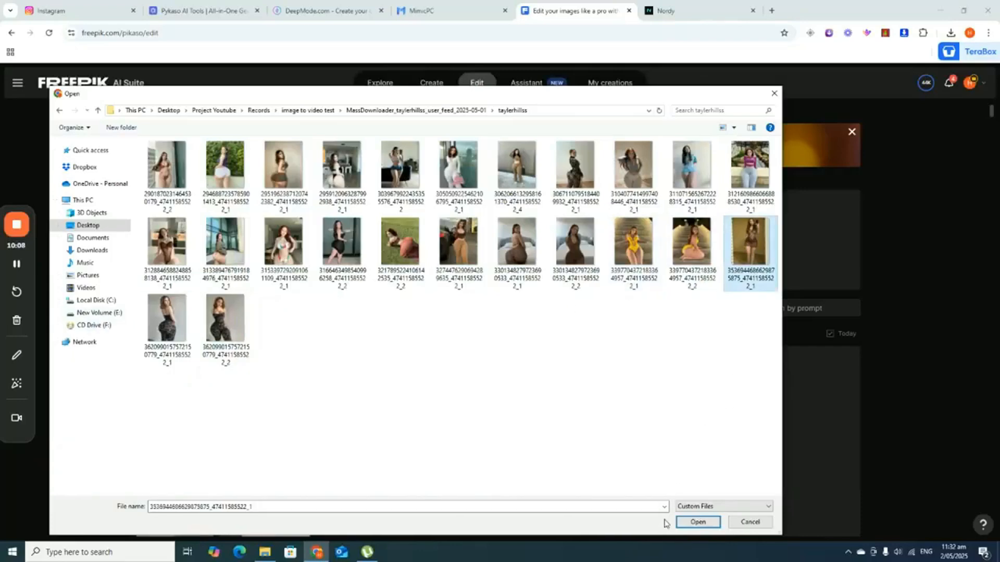
click(698, 522)
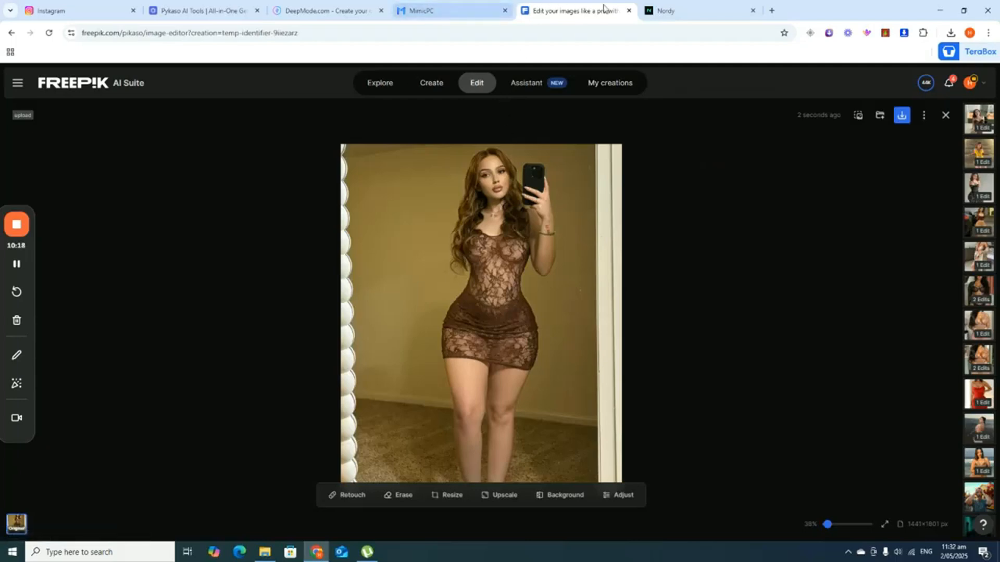
Step: Return to Freepik's Edit page and upload the image da74c7d5 from the Swapped folder
click(465, 89)
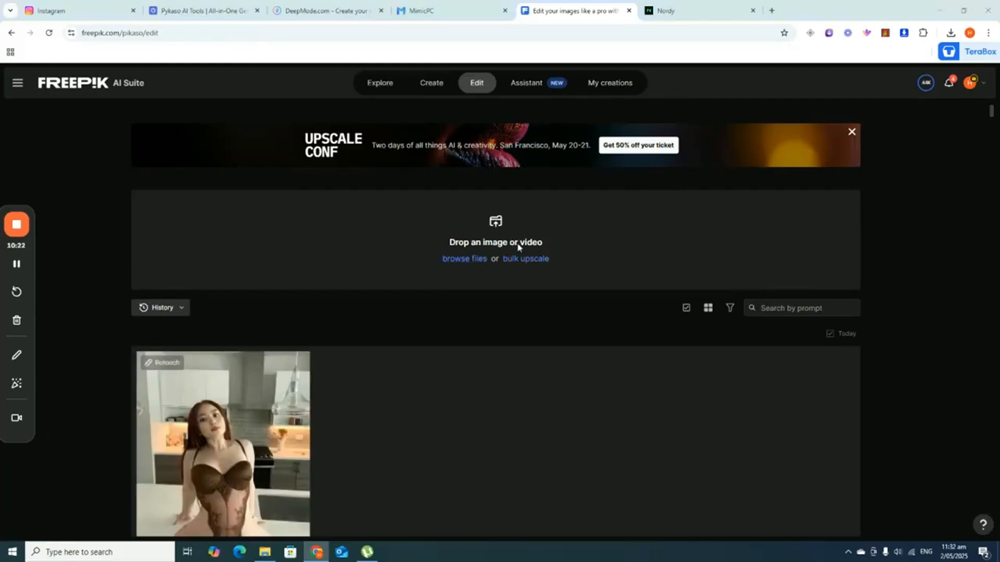
click(469, 240)
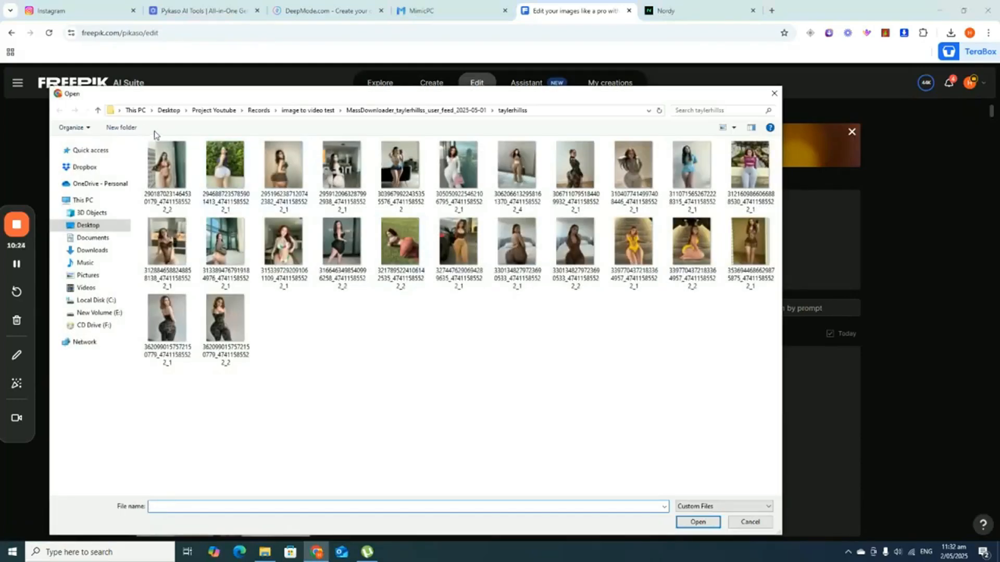
double_click(172, 157)
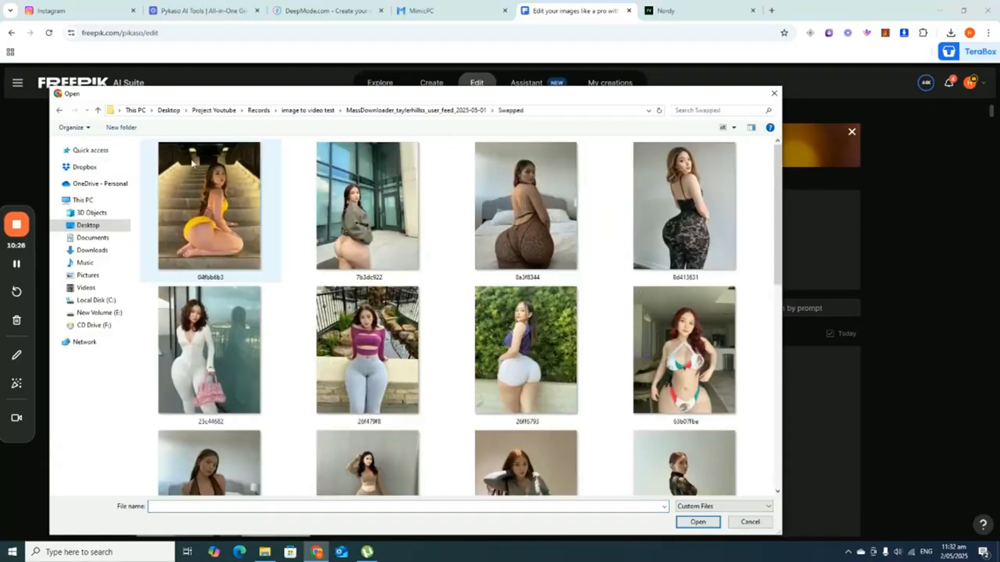
scroll(665, 375, down, 10)
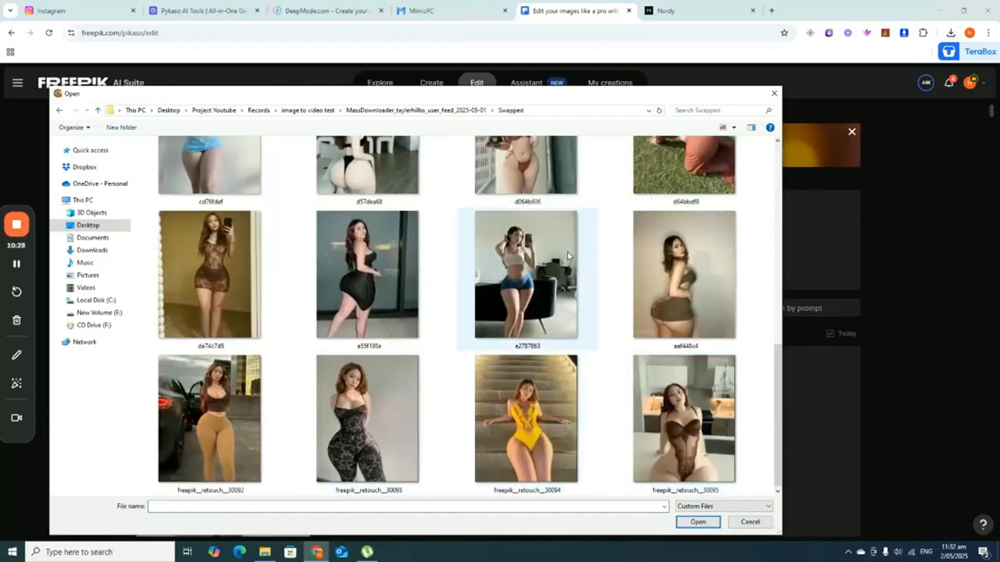
scroll(570, 255, up, 10)
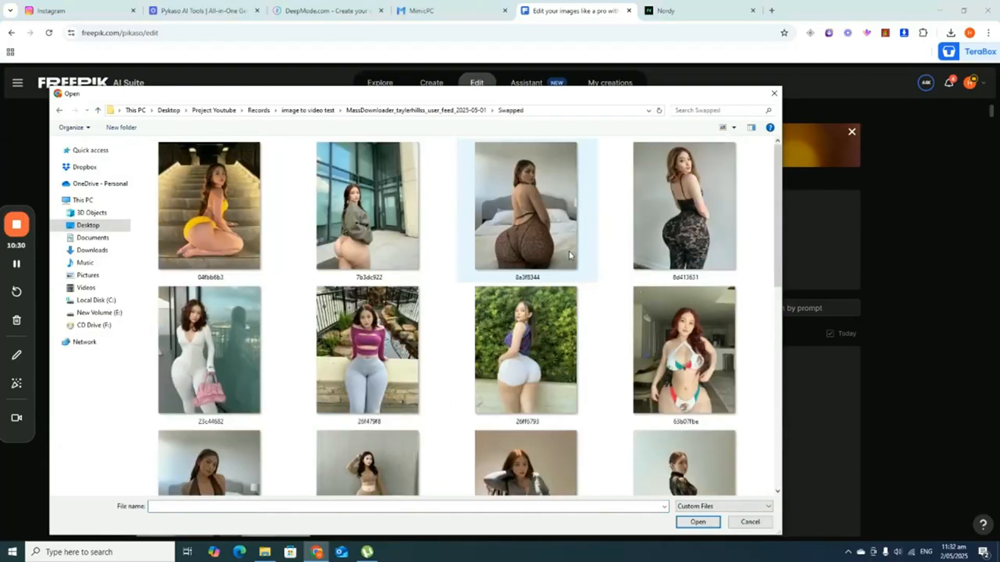
scroll(569, 255, down, 5)
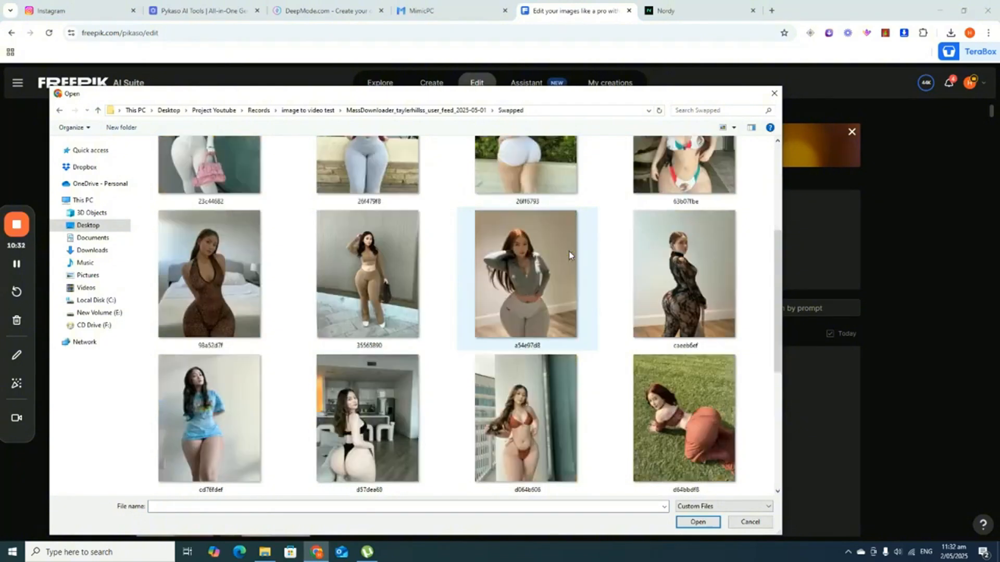
scroll(569, 256, down, 3)
scroll(570, 252, down, 3)
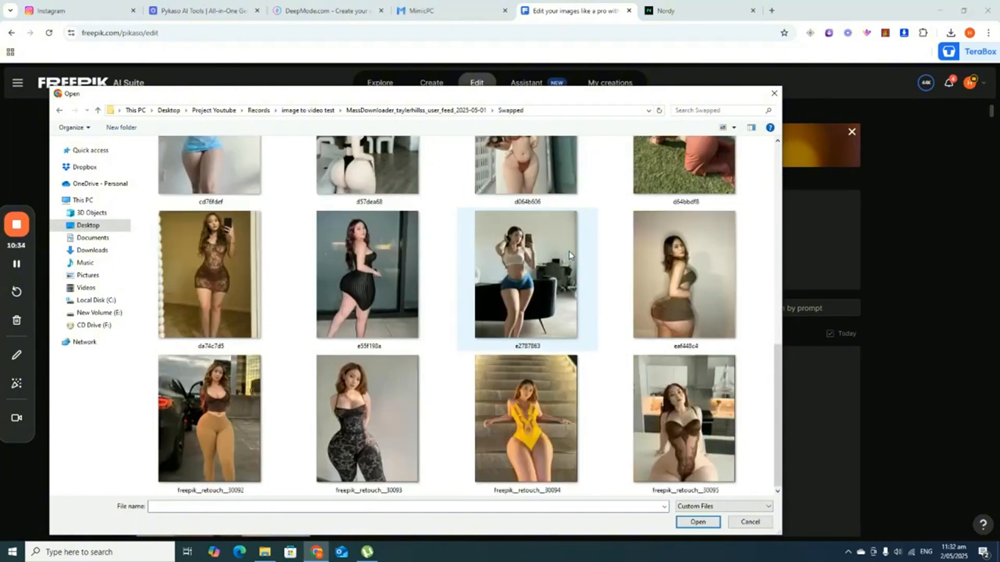
click(222, 244)
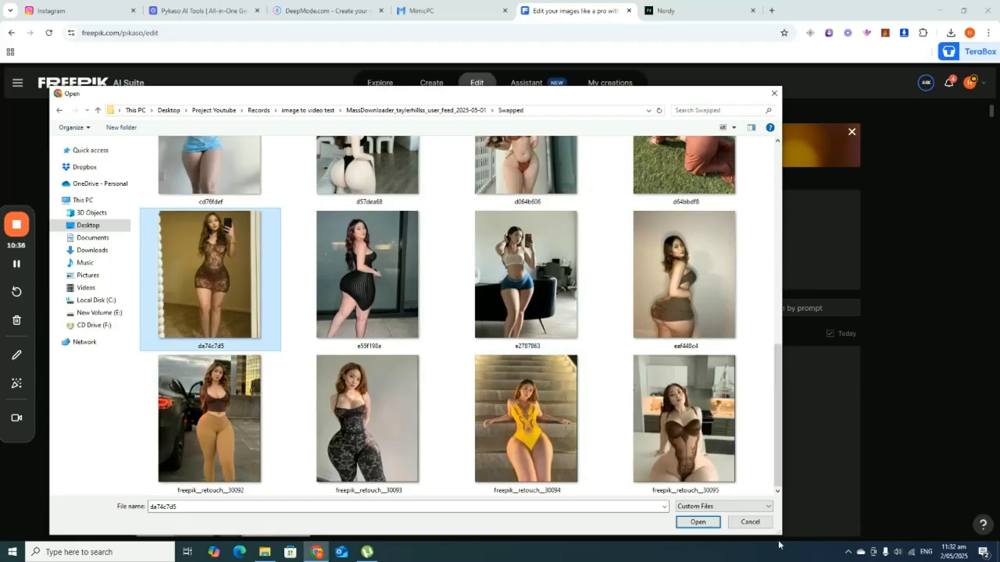
click(698, 522)
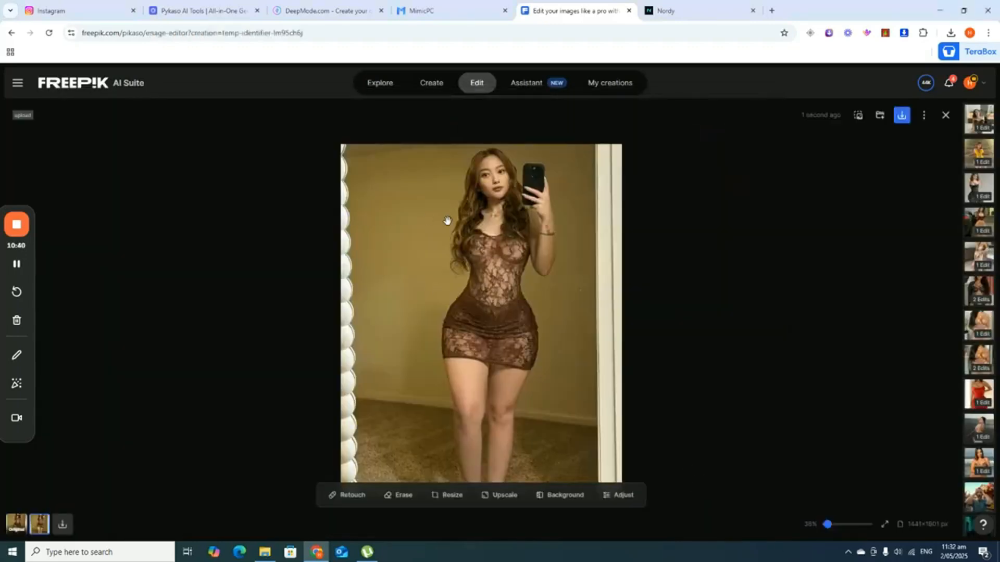
Step: Start Retouch and brush a mask over the tattoo beside the necklace and the red tattoo above the bracelet
scroll(495, 222, up, 5)
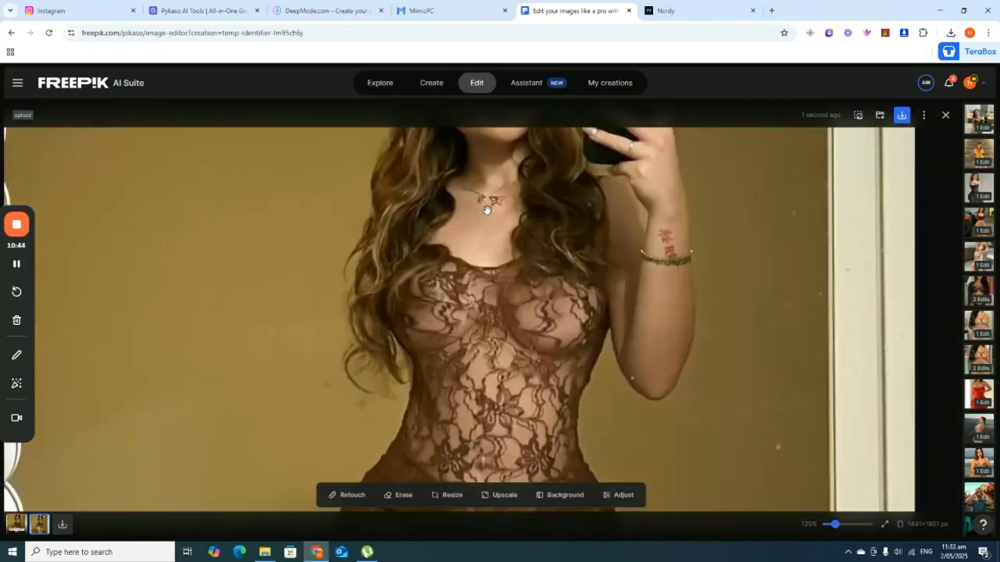
click(352, 498)
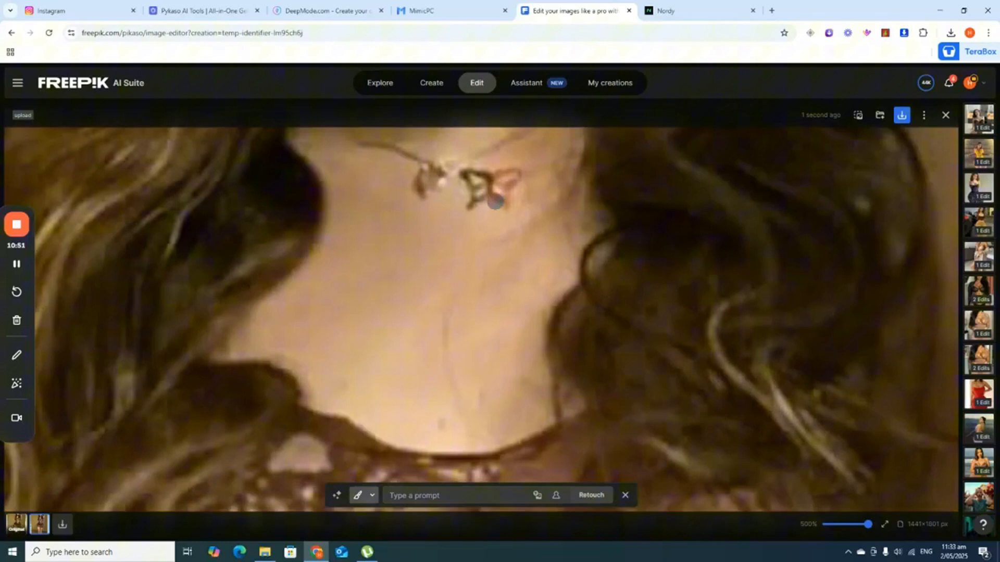
scroll(495, 201, up, 5)
mouse_move(471, 178)
mouse_down()
mouse_move(461, 173)
mouse_move(508, 174)
mouse_move(469, 197)
mouse_move(493, 196)
mouse_up()
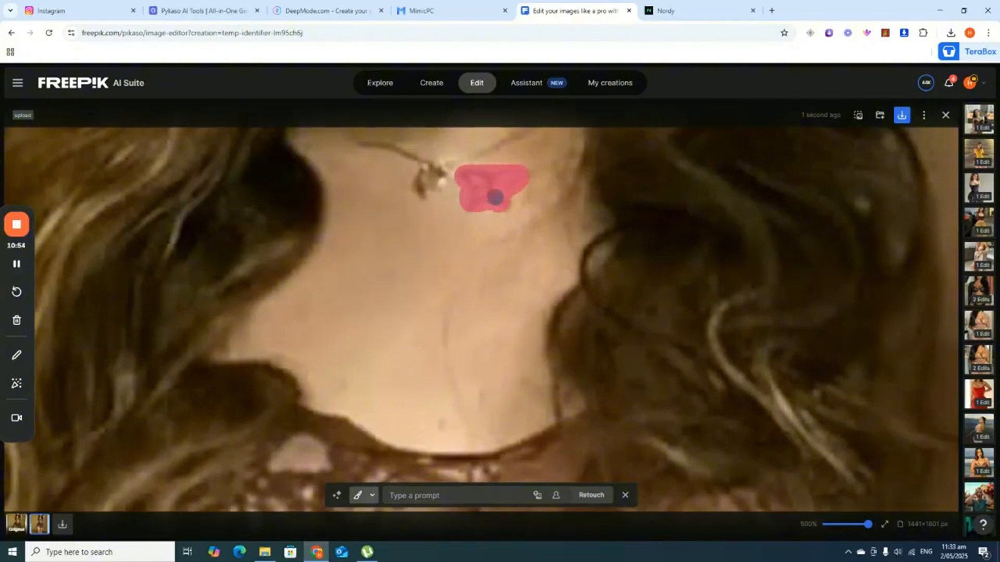
scroll(493, 196, down, 6)
scroll(616, 222, up, 3)
drag(641, 207, 660, 241)
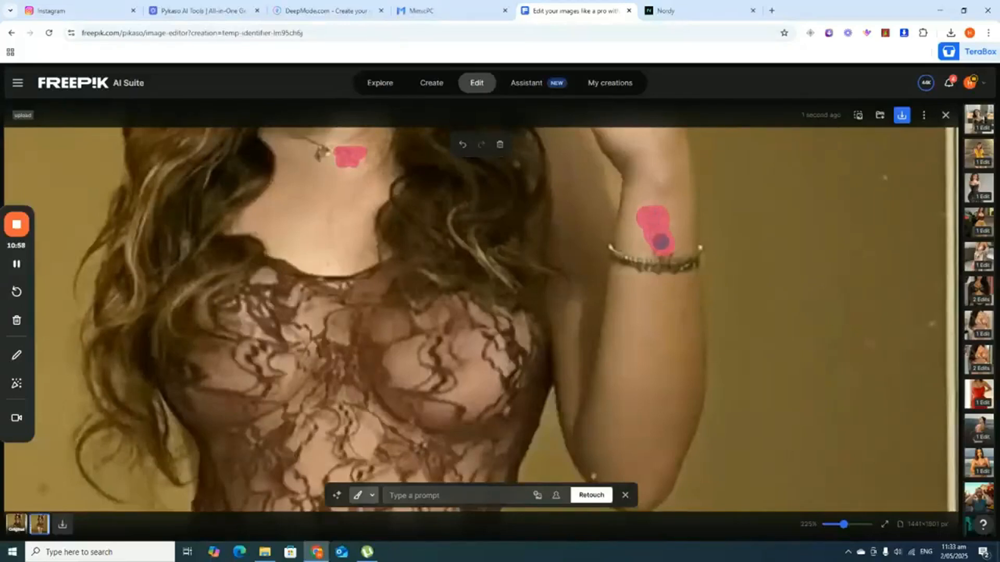
scroll(632, 197, down, 4)
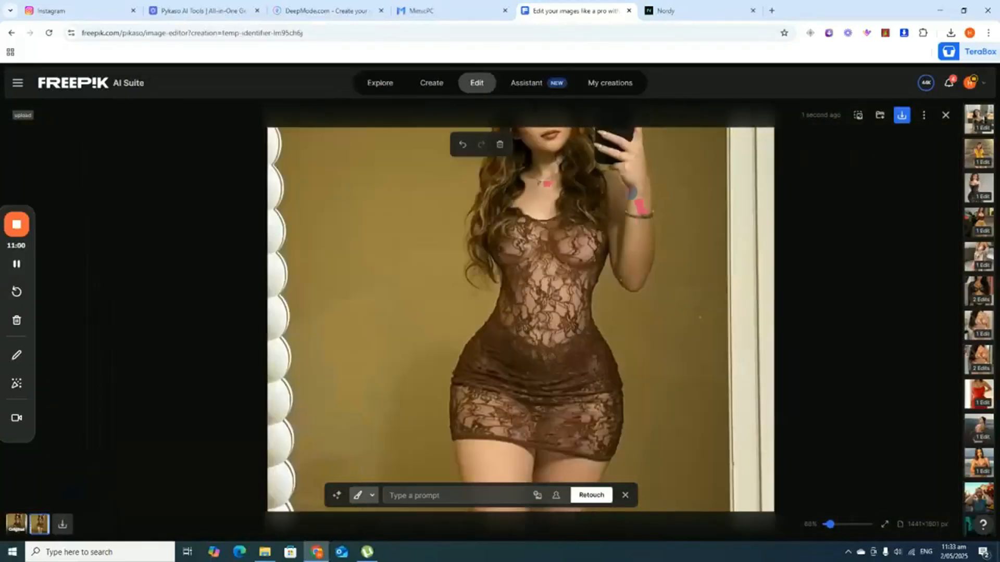
Step: Retouch the masked areas with the prompt "skin" and save the generated result
click(446, 496)
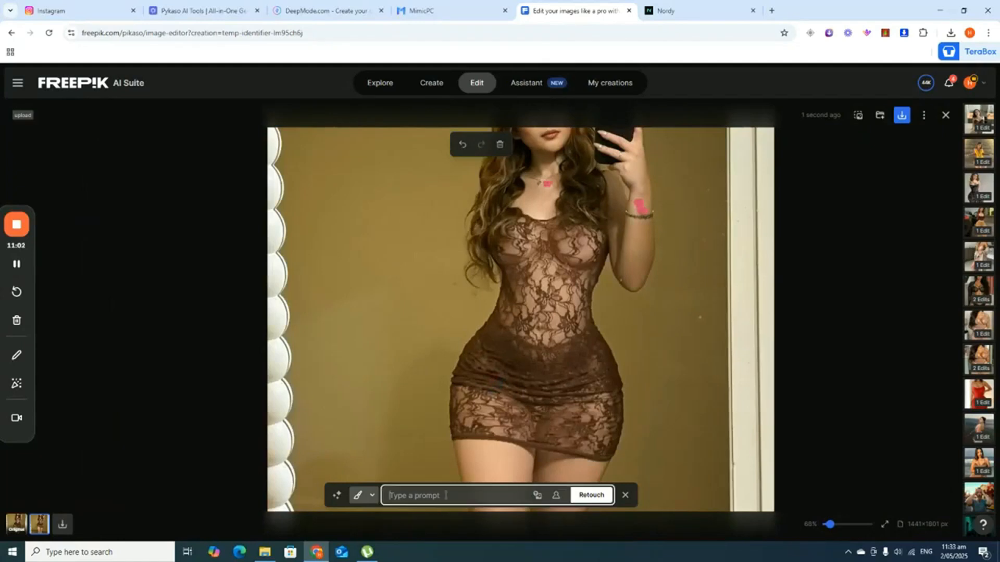
text(skin)
click(590, 494)
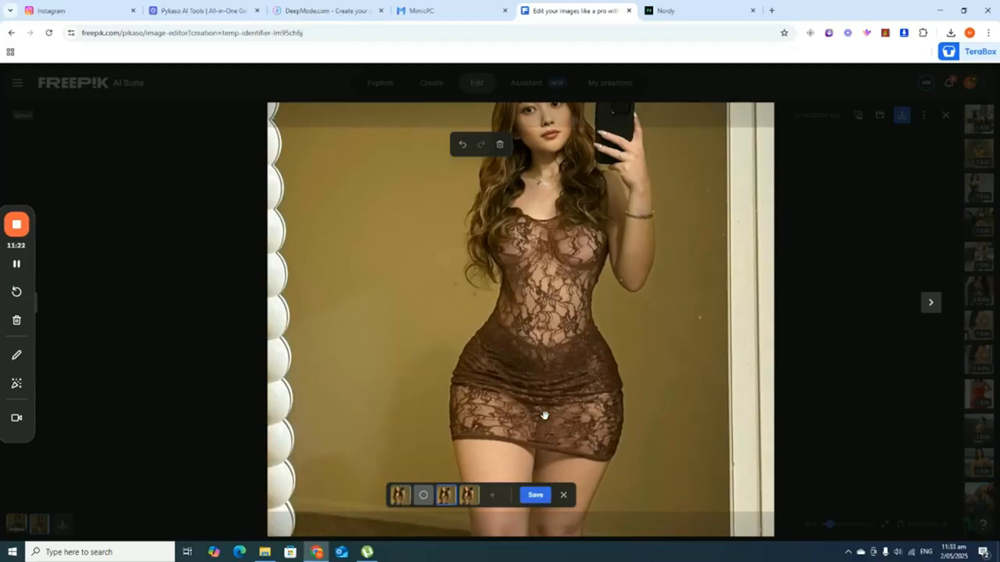
click(535, 494)
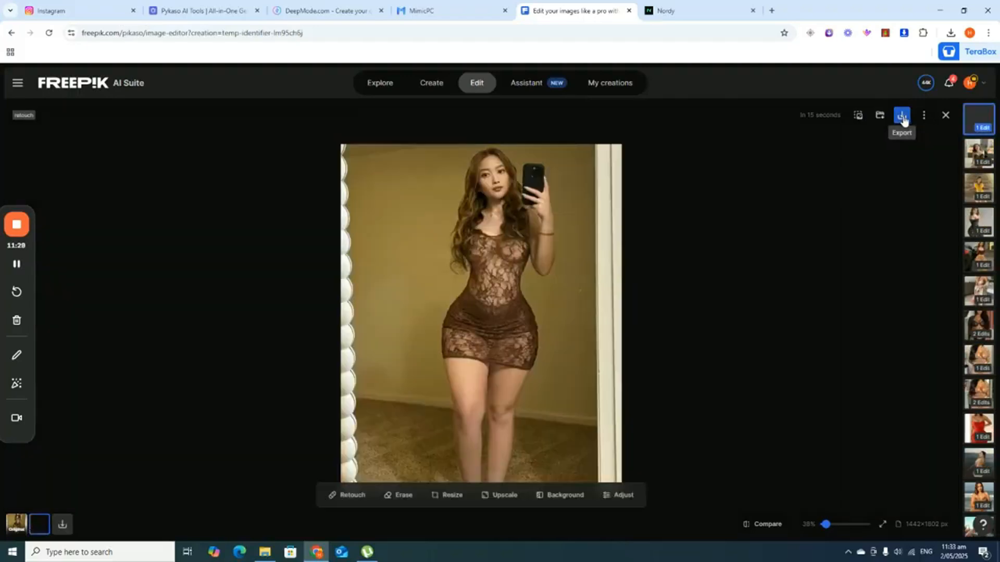
Step: Export the retouched image as JPG and download it
click(903, 119)
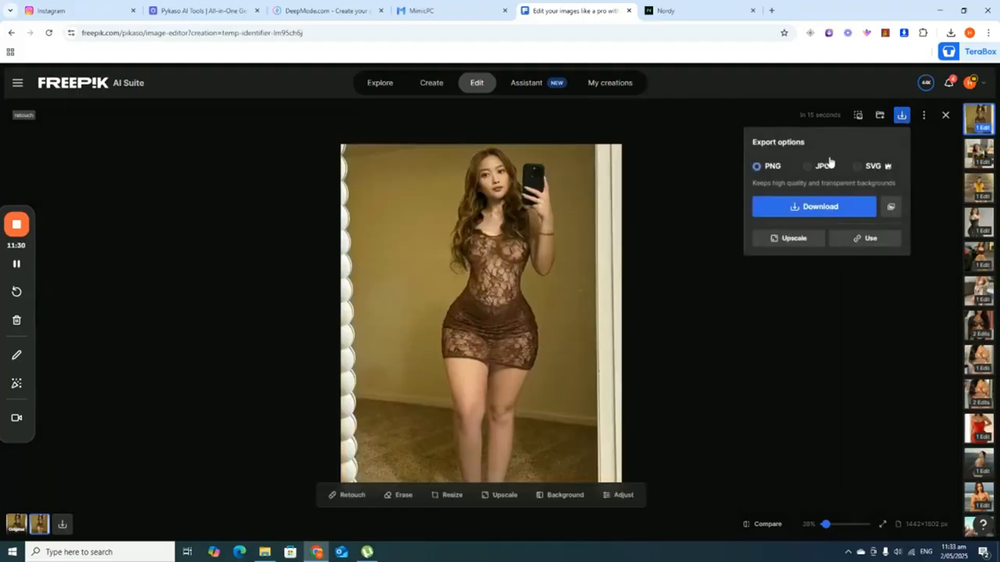
click(822, 166)
click(837, 211)
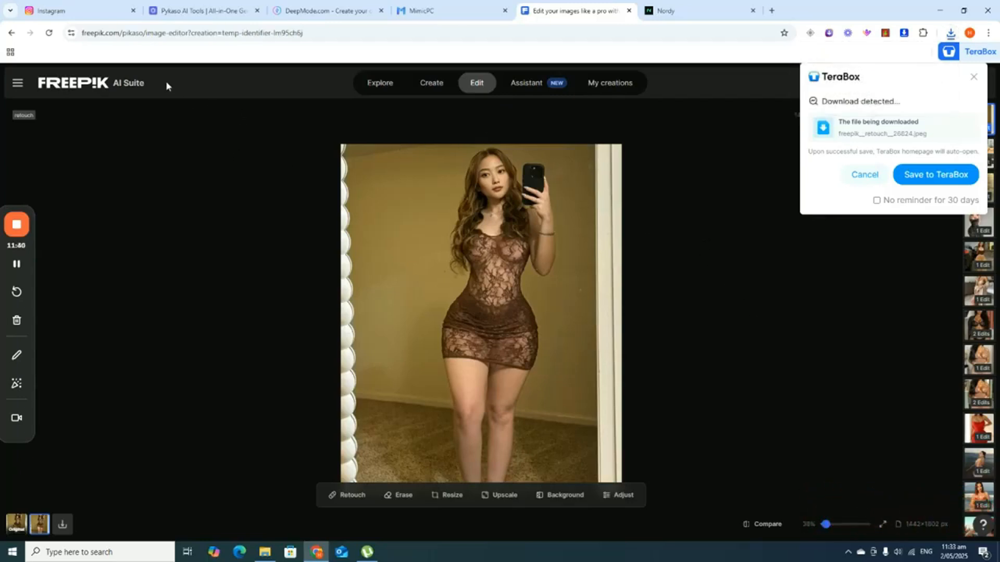
Step: Show the desktop to look at the Pinokio shortcut and return to the browser
click(932, 8)
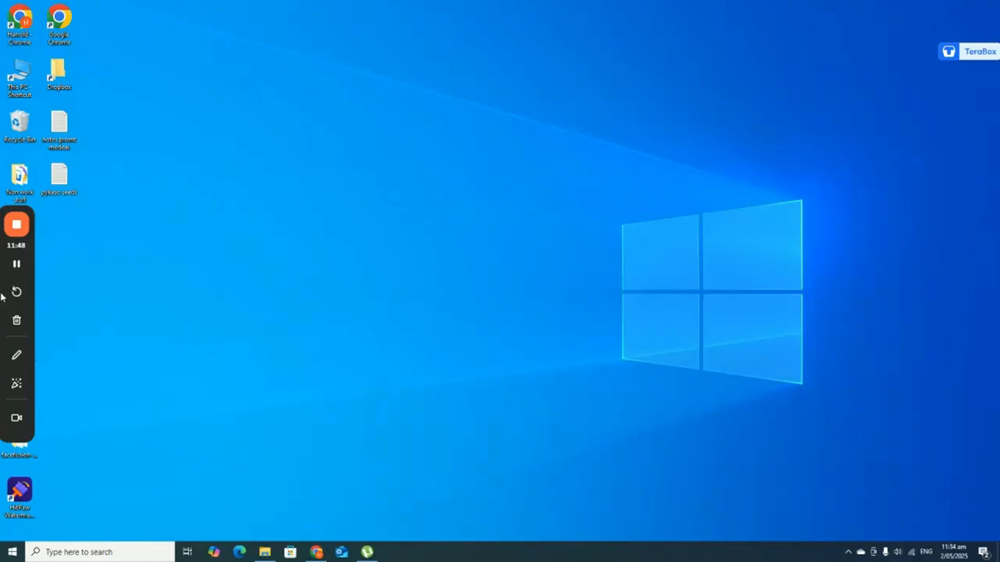
drag(2, 297, 152, 105)
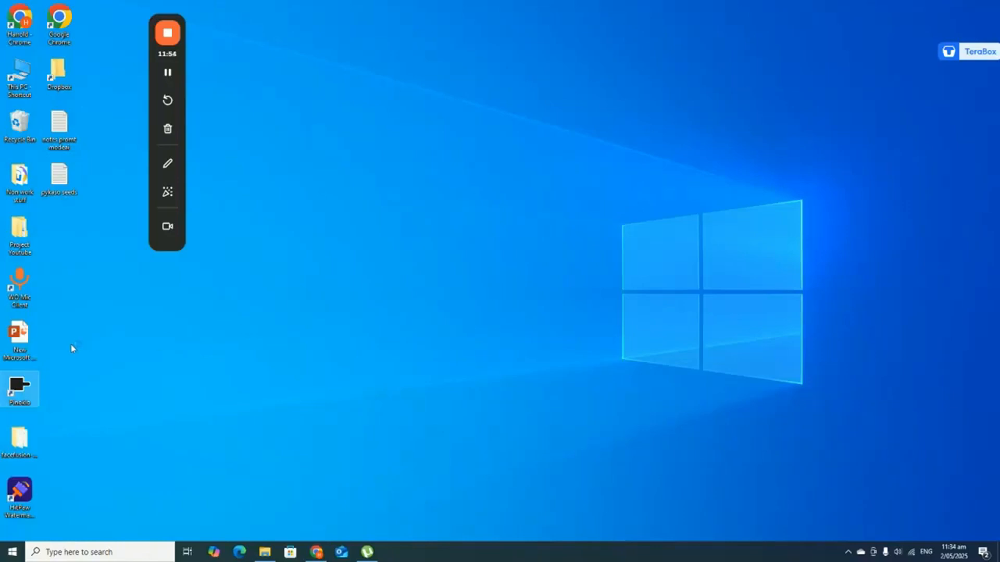
click(316, 552)
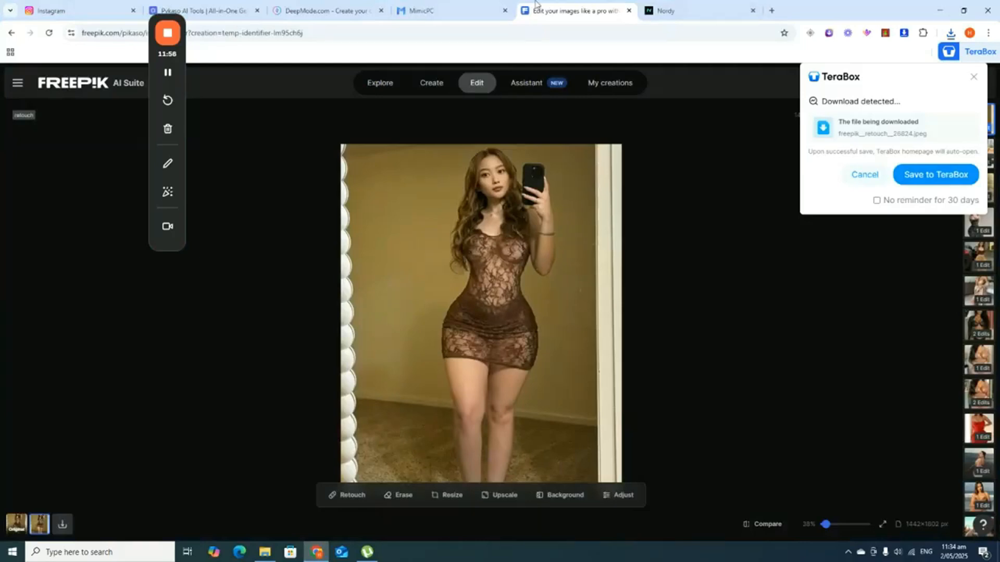
Step: Switch to MimicPC, view its public home page and return to the MimicPC dashboard
click(475, 6)
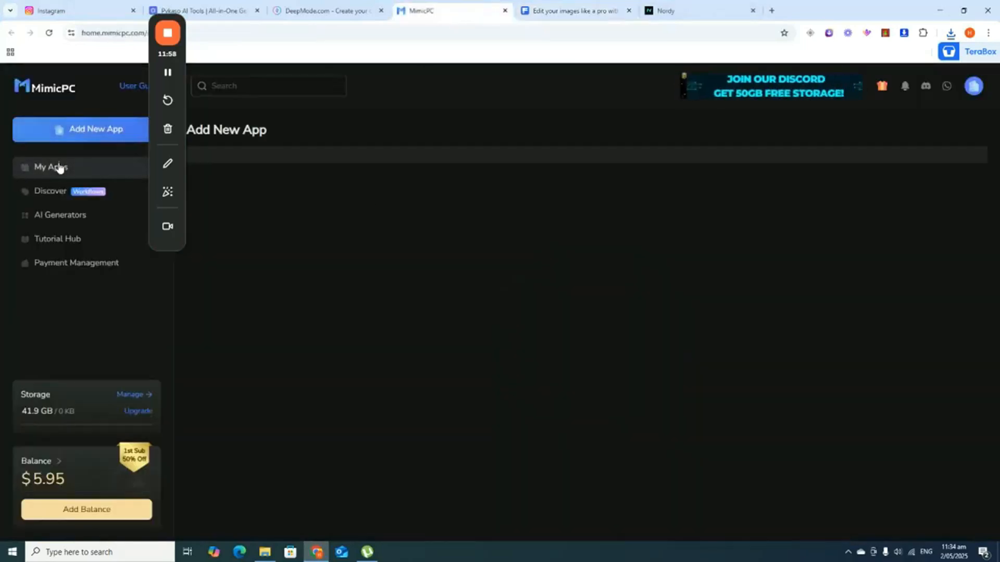
click(29, 95)
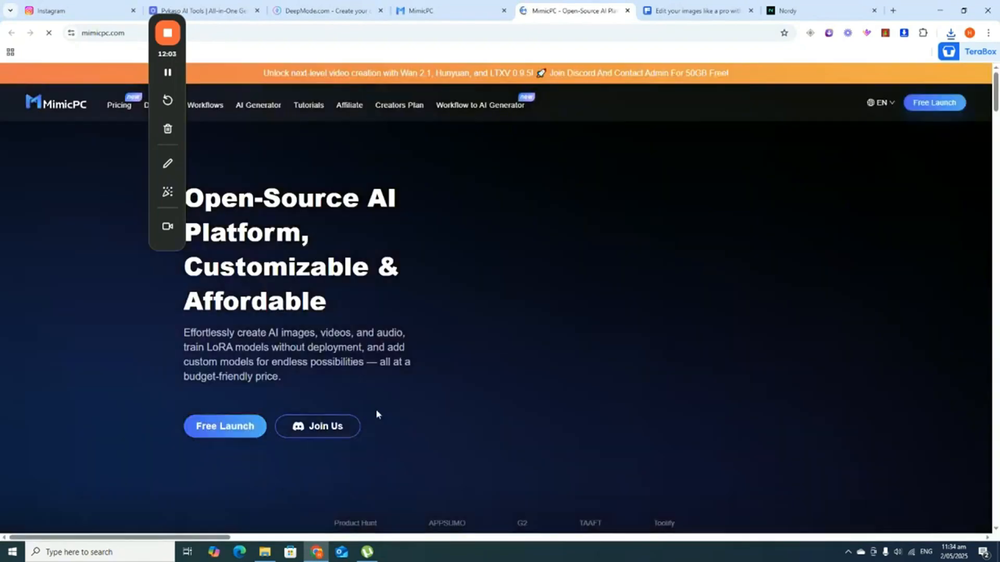
click(448, 11)
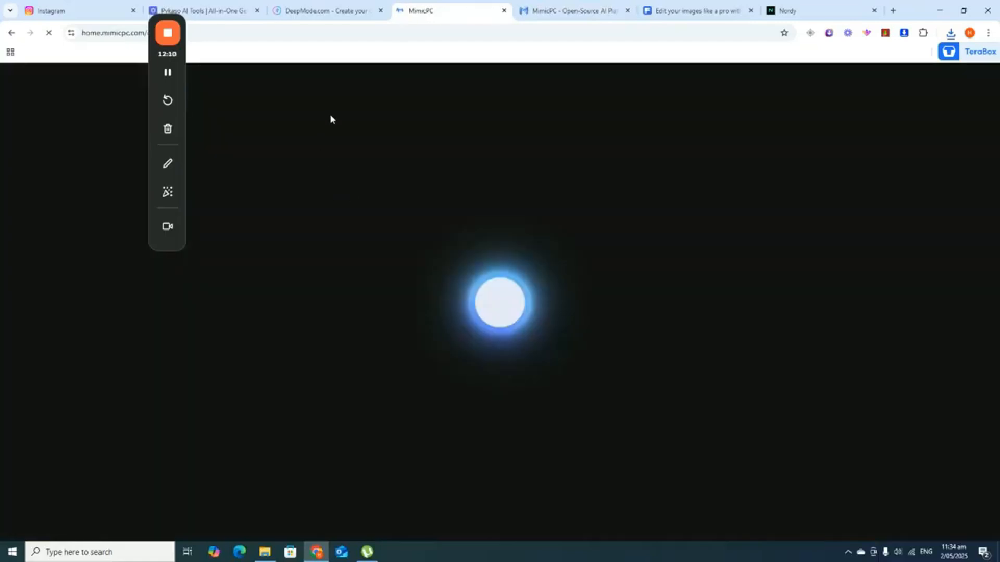
Step: Search the MimicPC apps for "fa" and look at the FaceFusion entry in the Hot section
click(252, 85)
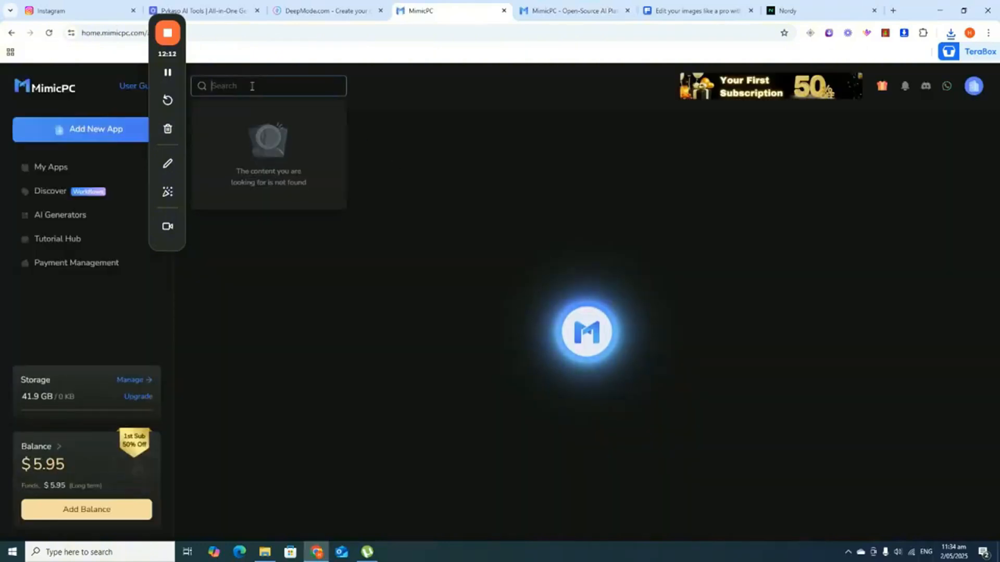
text(fa)
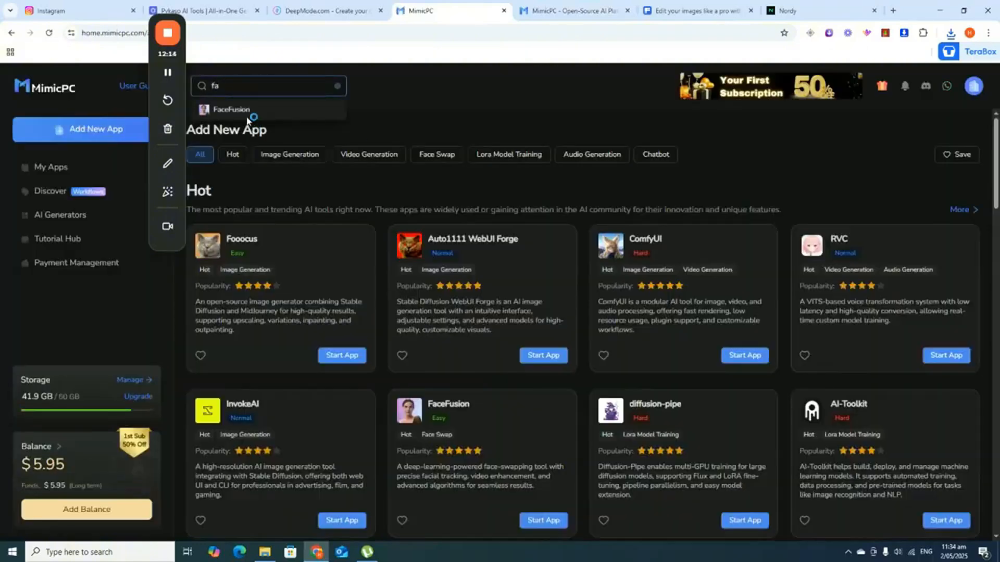
click(248, 121)
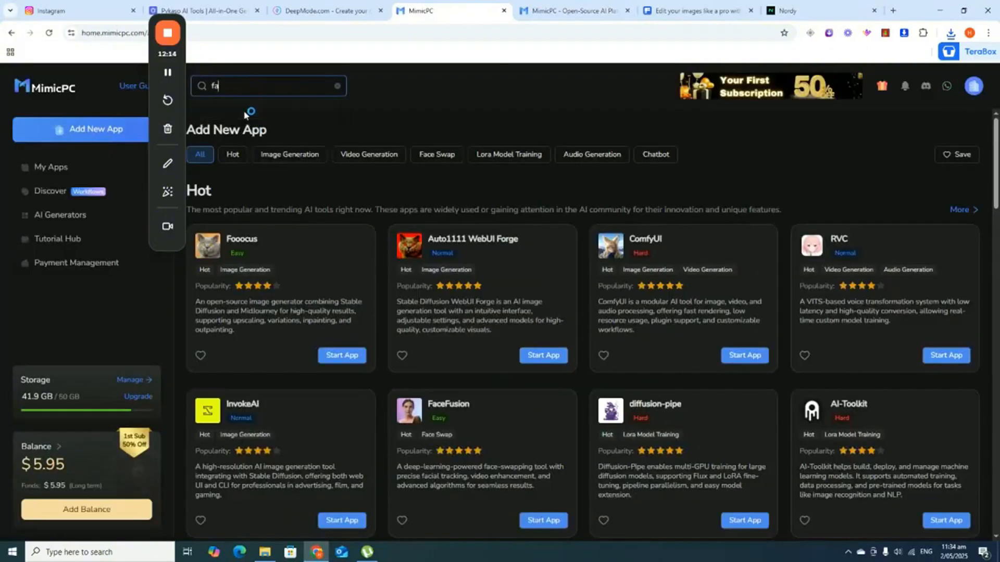
scroll(685, 359, down, 2)
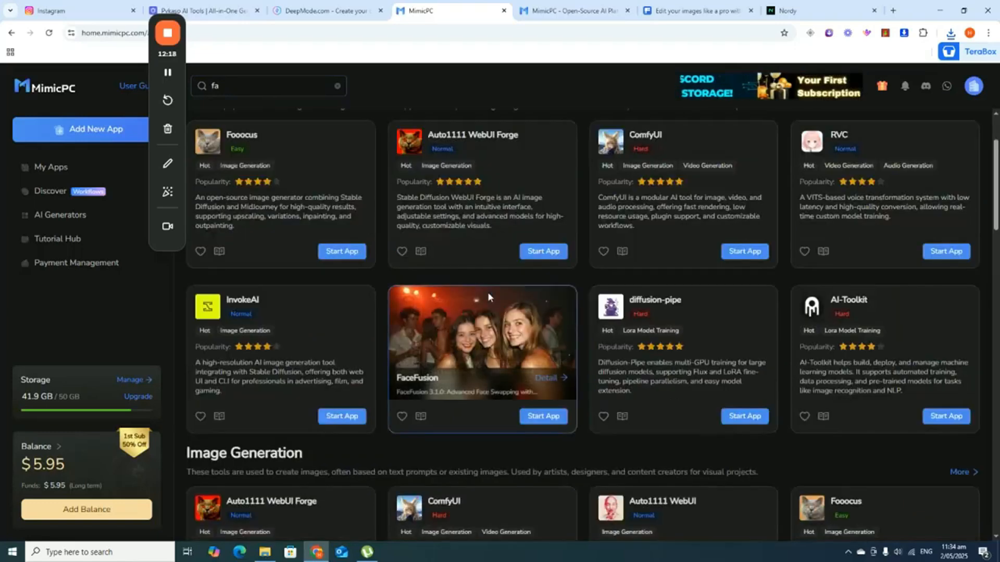
scroll(761, 214, up, 2)
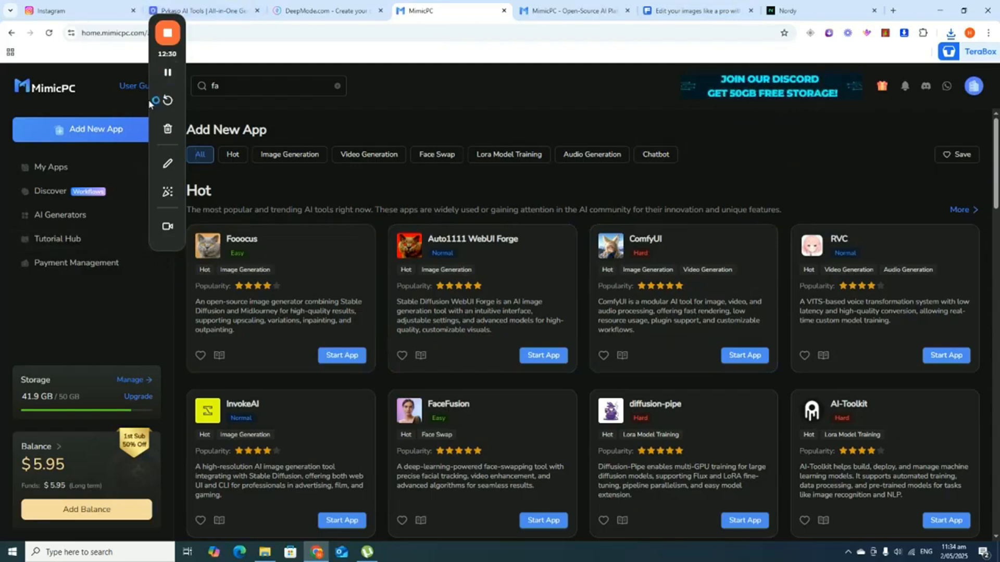
drag(154, 98, 2, 204)
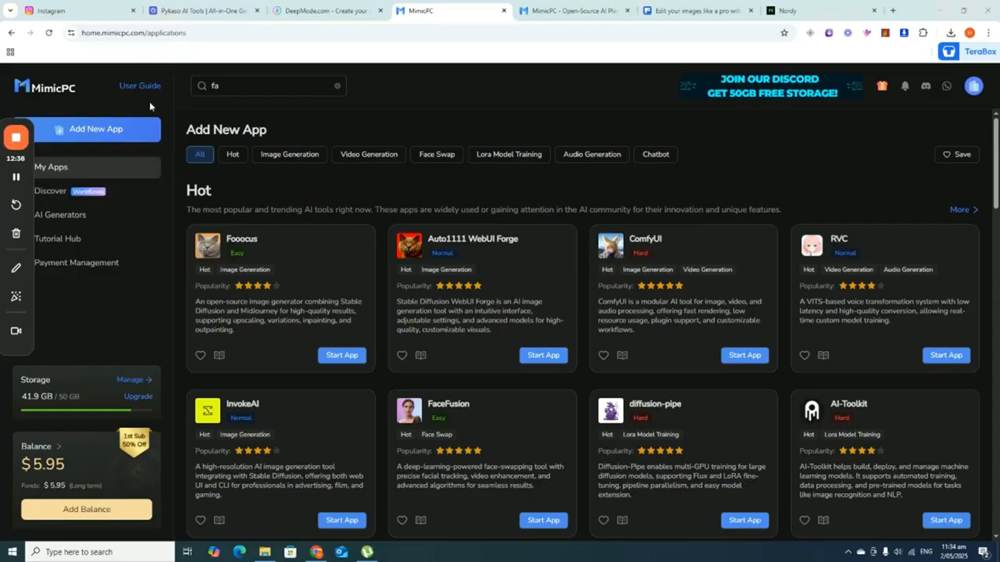
Step: Switch to Pykaso, start its web app and sign in with the filled-in username and password
click(203, 10)
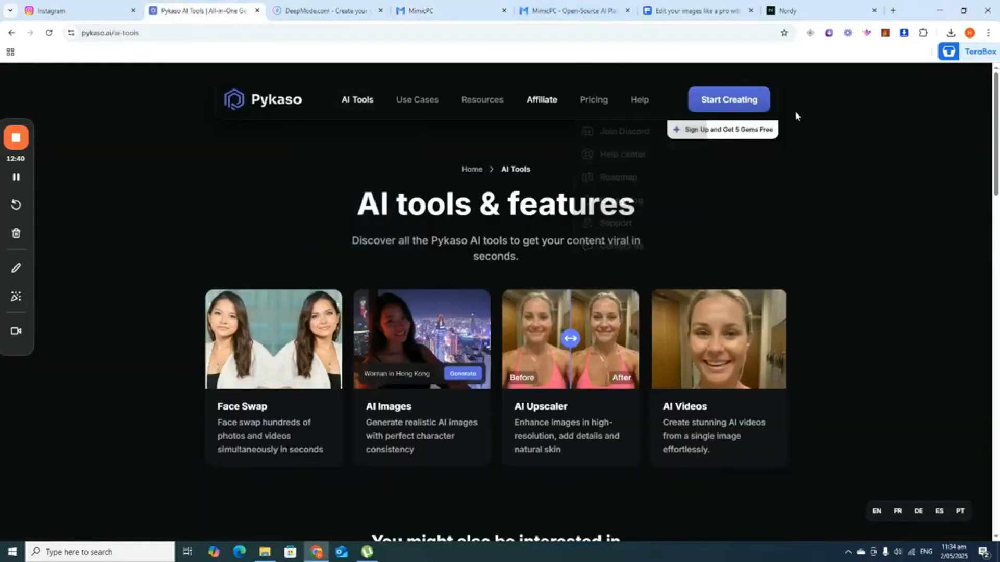
click(716, 106)
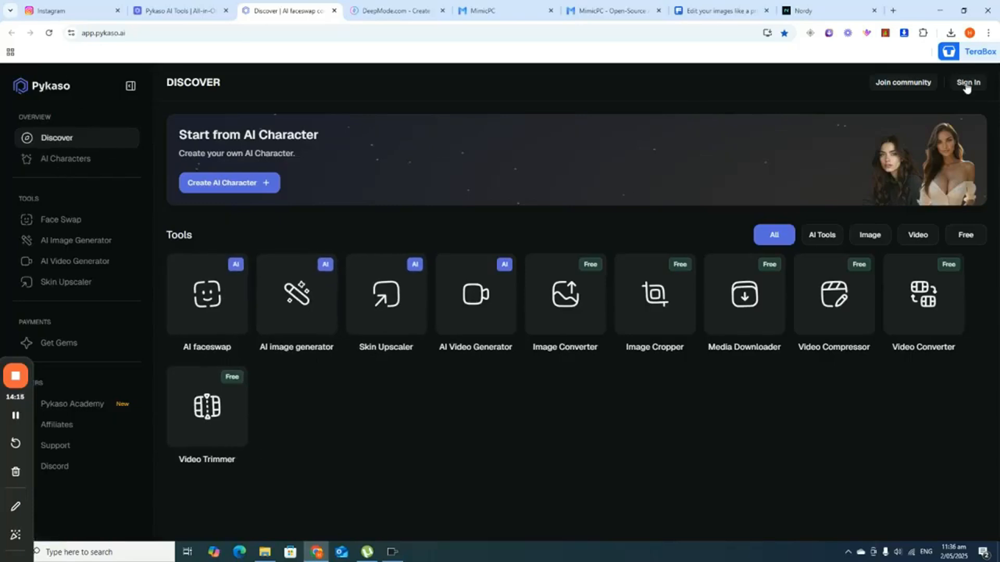
click(575, 281)
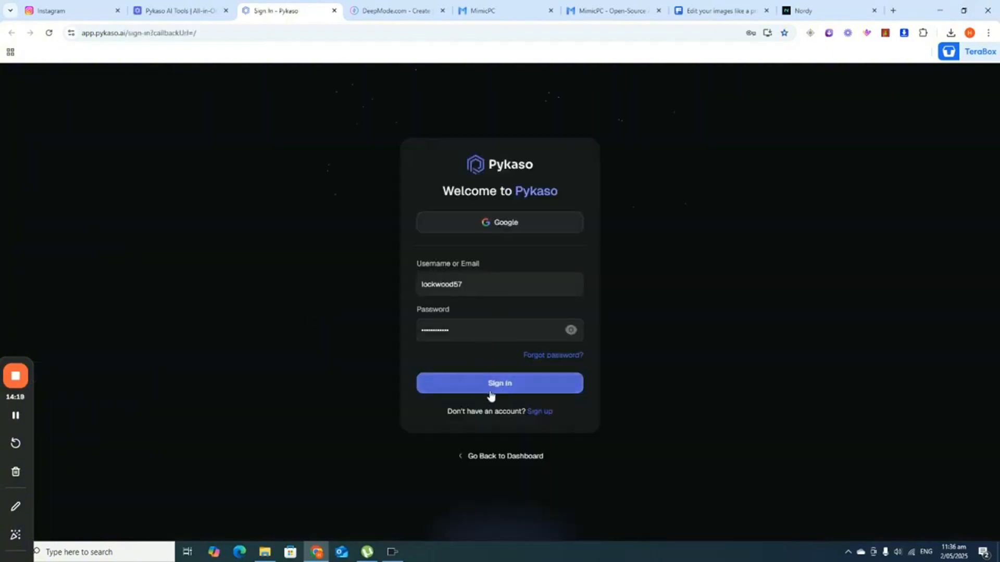
click(508, 386)
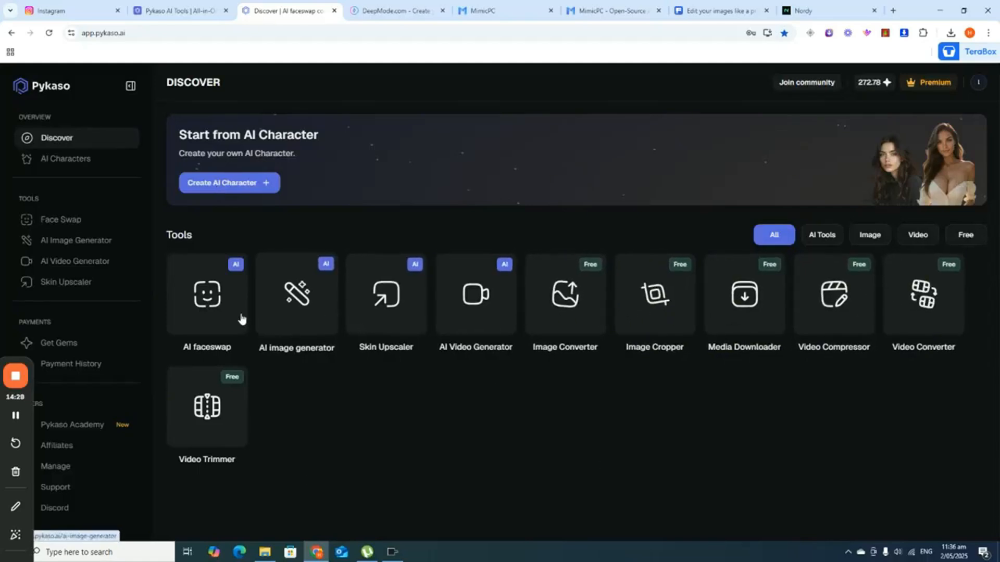
Step: Start a Face Swap and add the dark-haired woman's portrait from the Project Youtube > Face folder as the new face
click(58, 220)
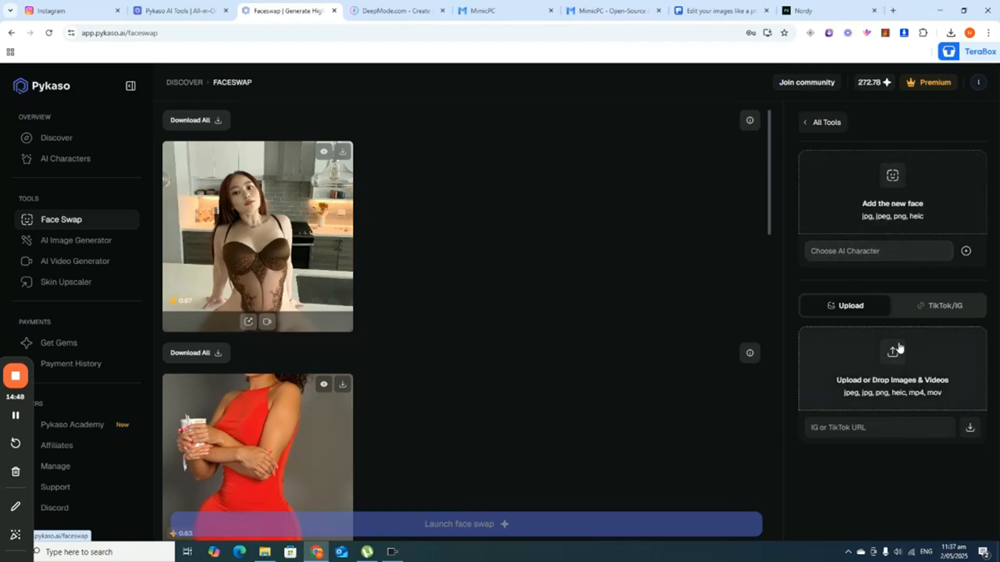
click(880, 173)
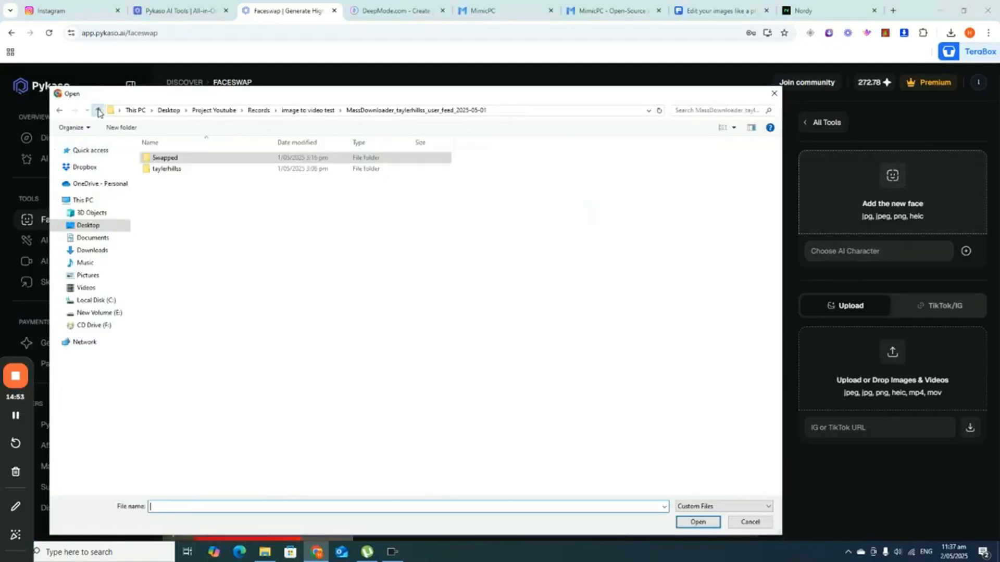
click(97, 110)
click(97, 110)
click(98, 110)
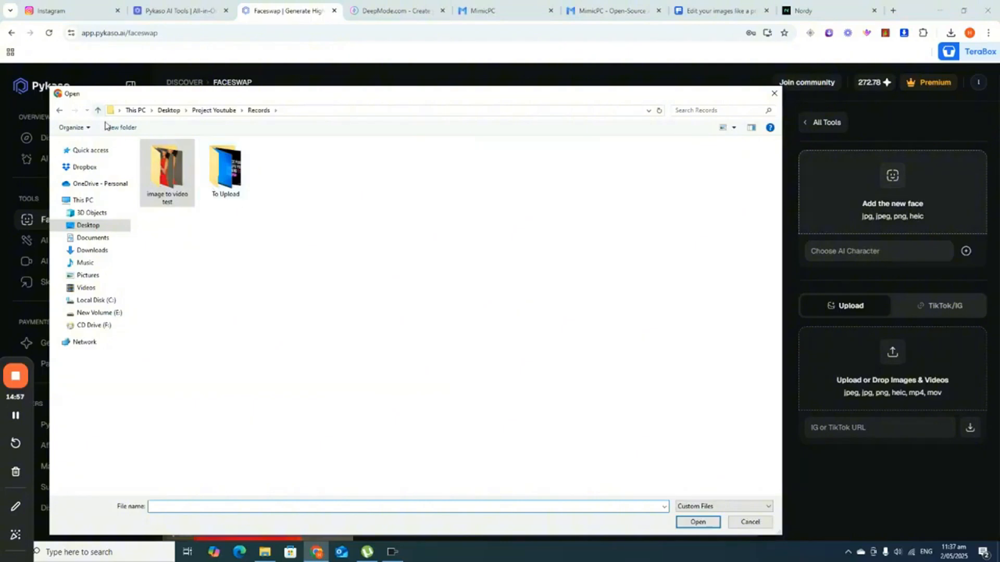
click(98, 110)
double_click(170, 157)
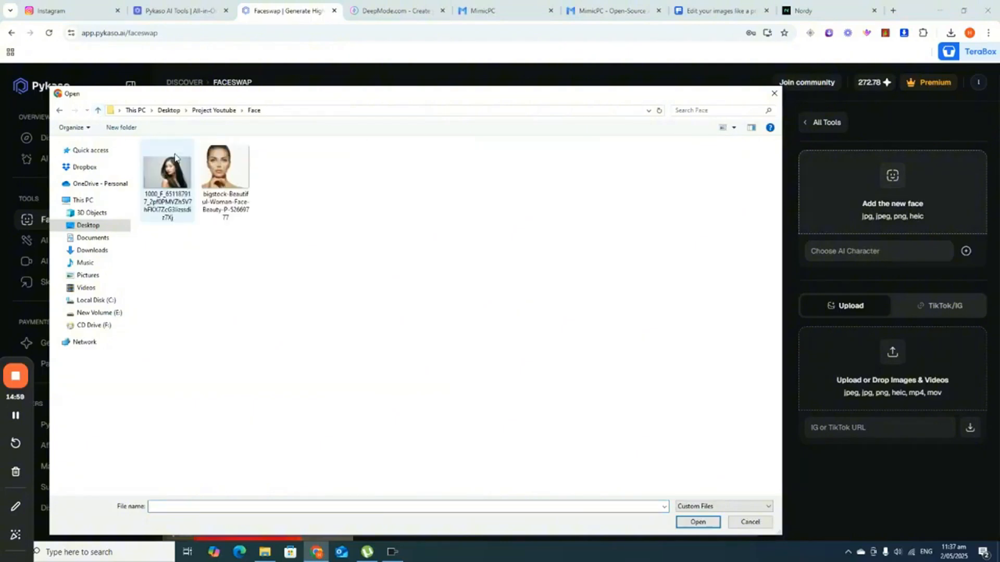
click(155, 172)
click(698, 523)
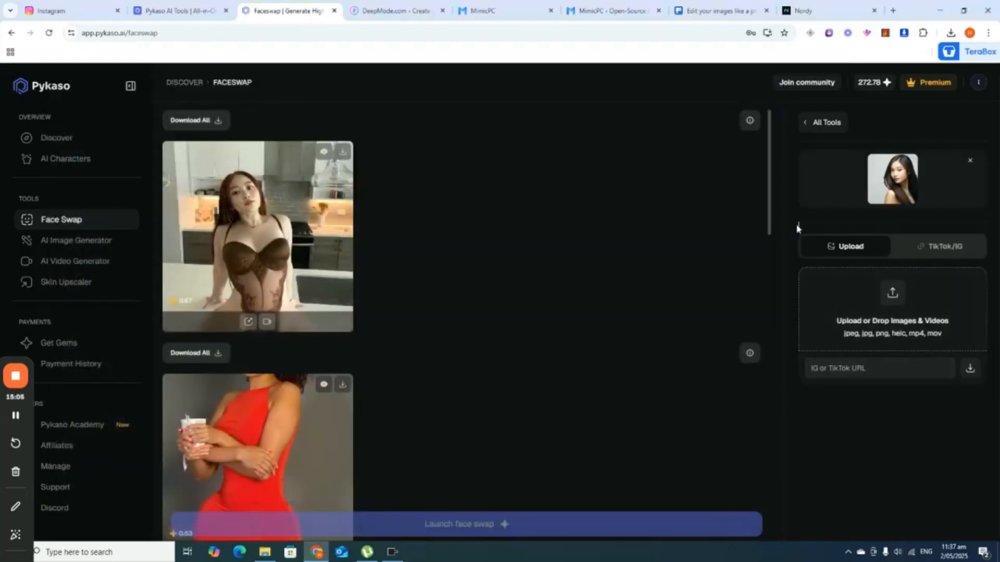
Step: Upload the first photo in the mass-downloaded feed's photo folder under Records > image to video test as the target and launch the face swap
click(888, 308)
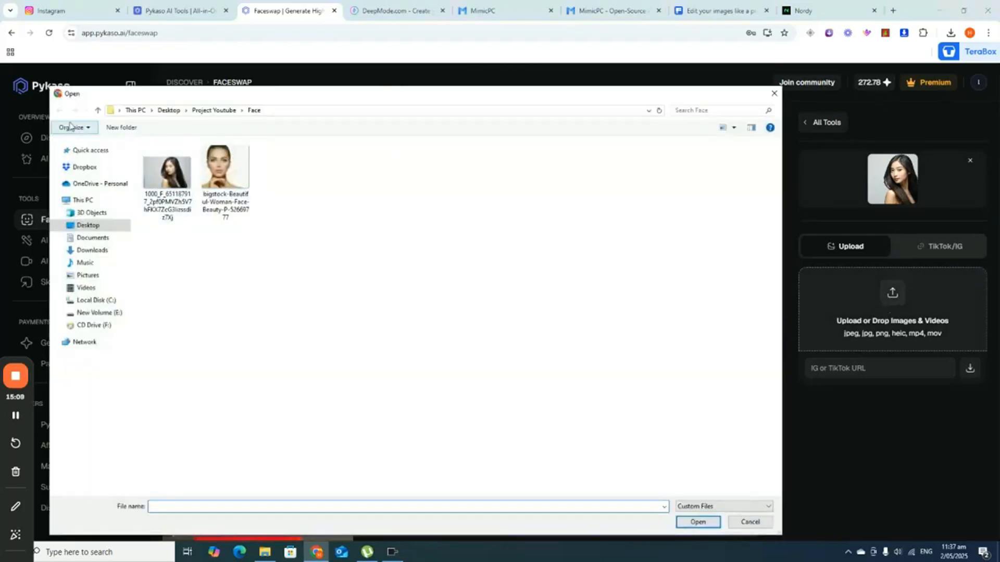
click(99, 112)
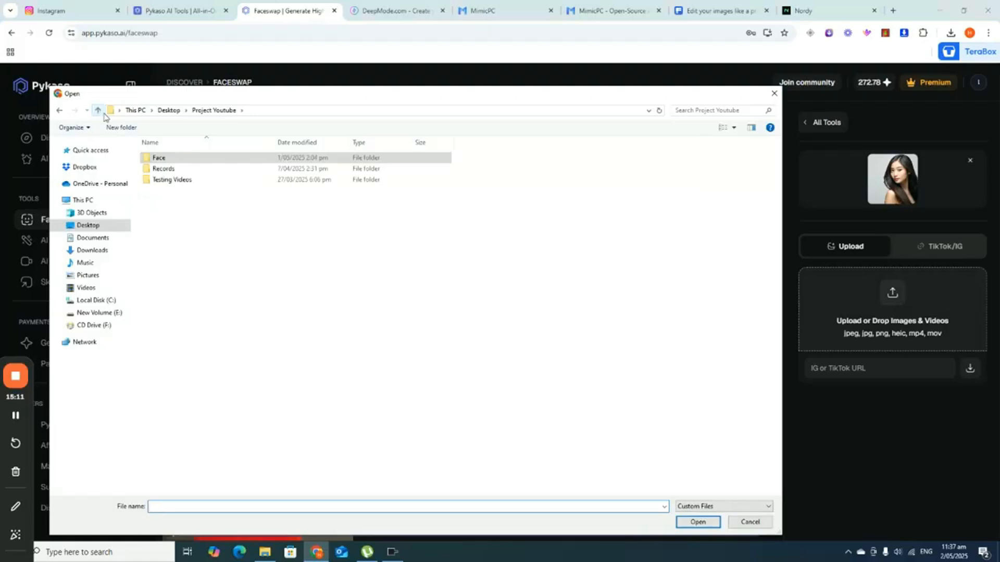
double_click(170, 170)
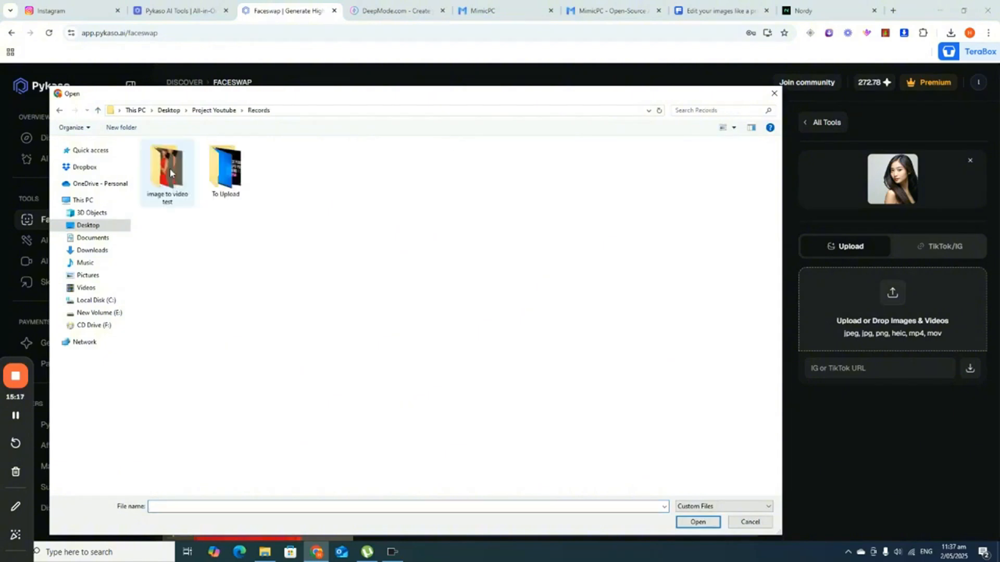
double_click(179, 166)
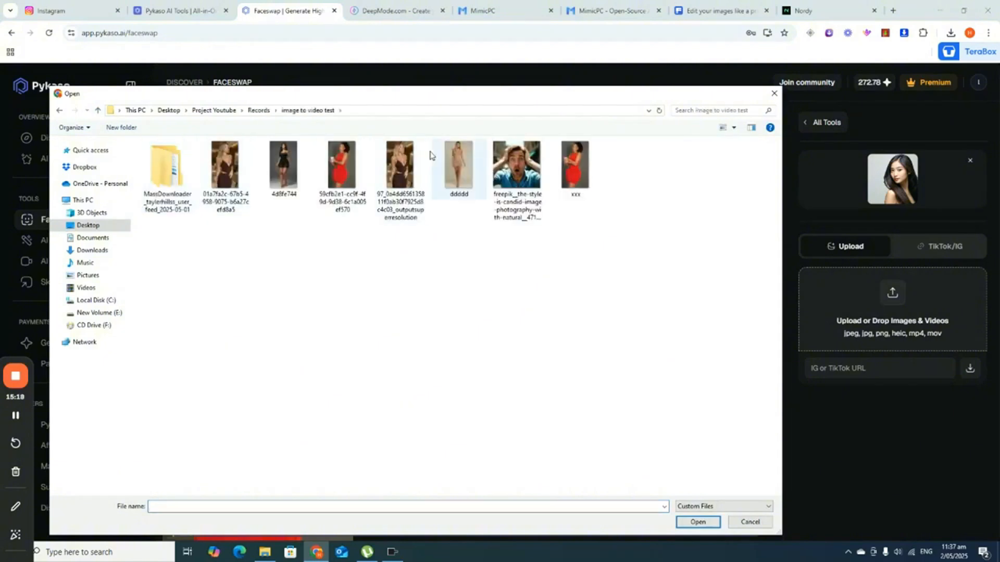
double_click(168, 167)
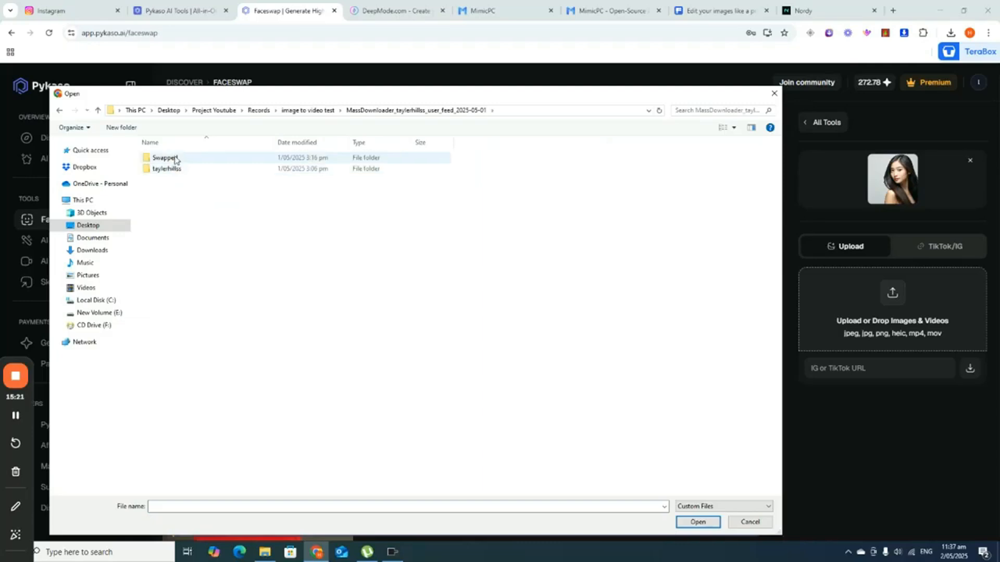
double_click(173, 173)
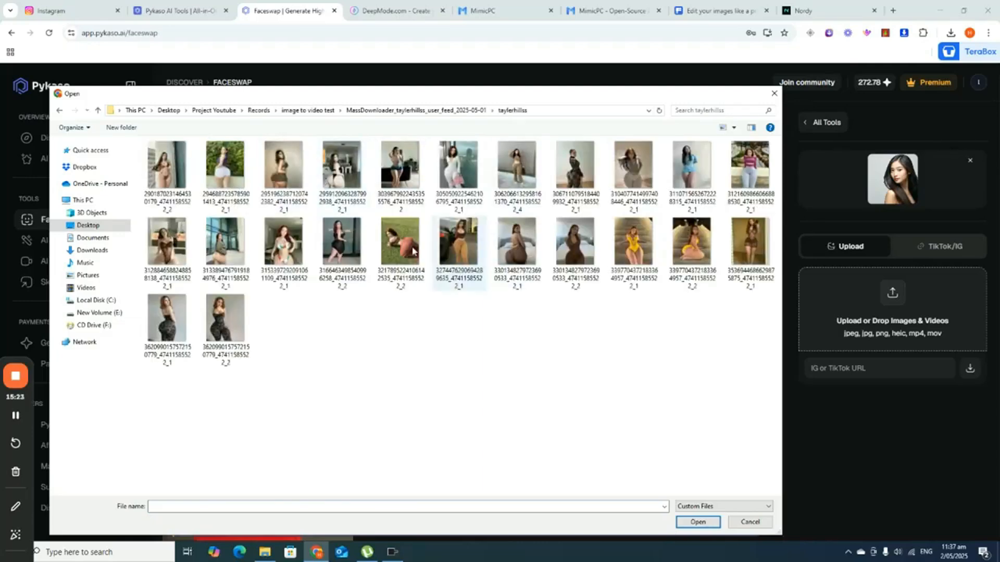
click(174, 167)
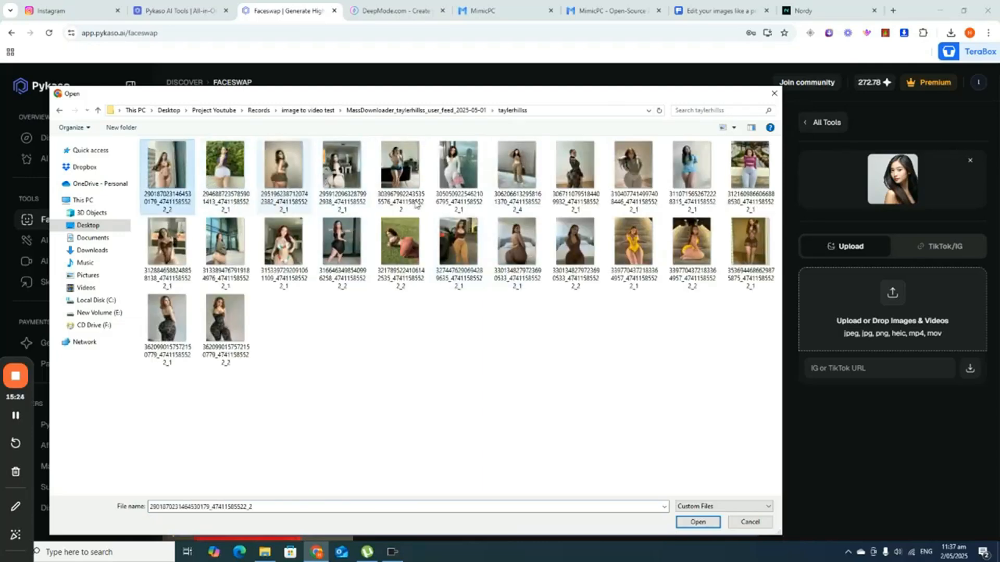
click(697, 522)
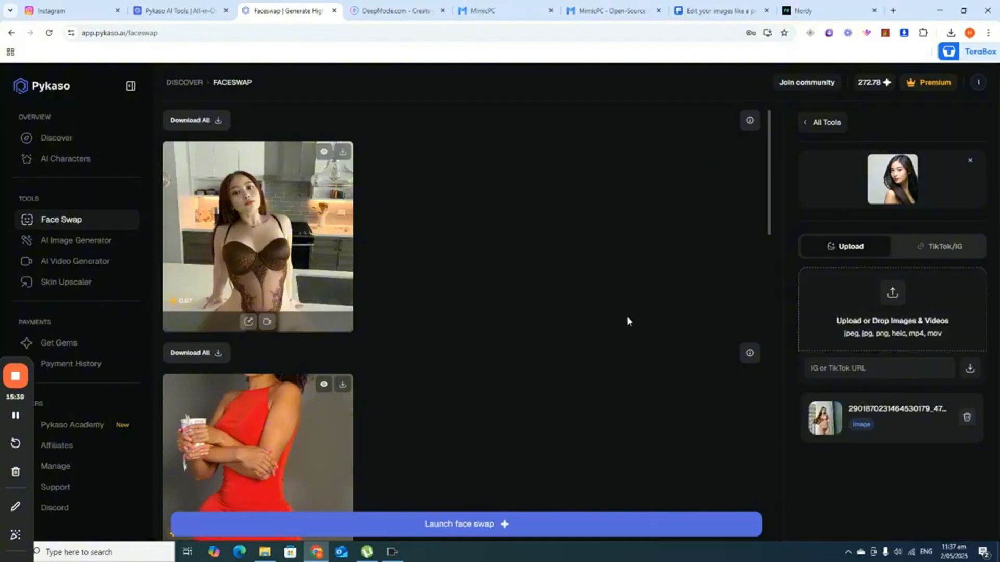
click(465, 532)
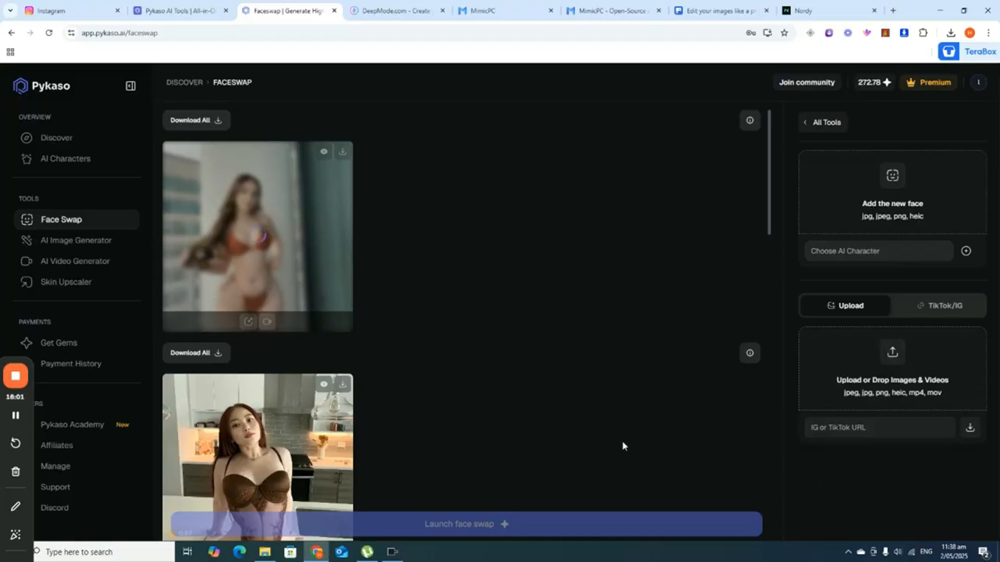
Step: Switch to Pinokio and open the UI (Default) view of FaceFusion 3.1.2
click(392, 552)
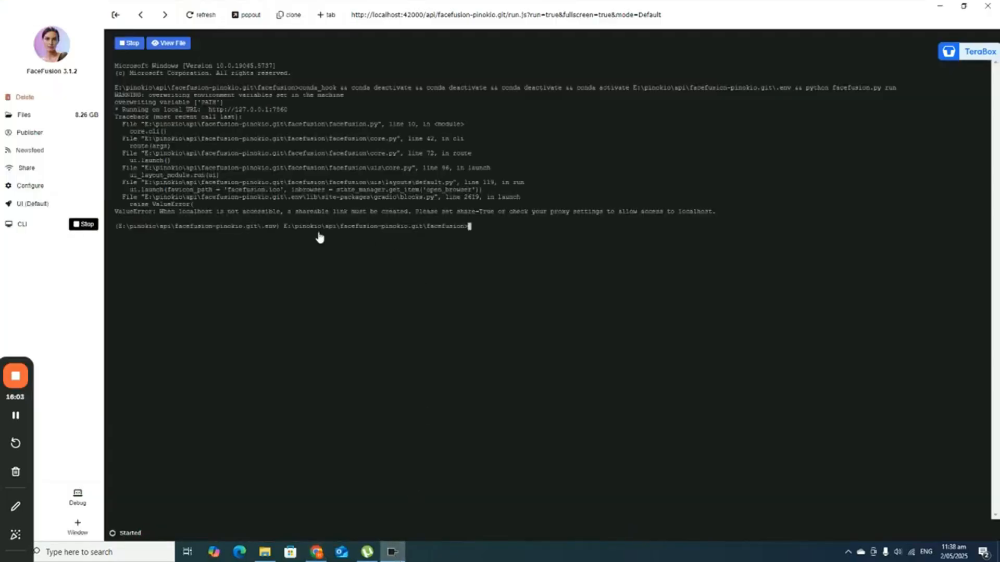
click(36, 208)
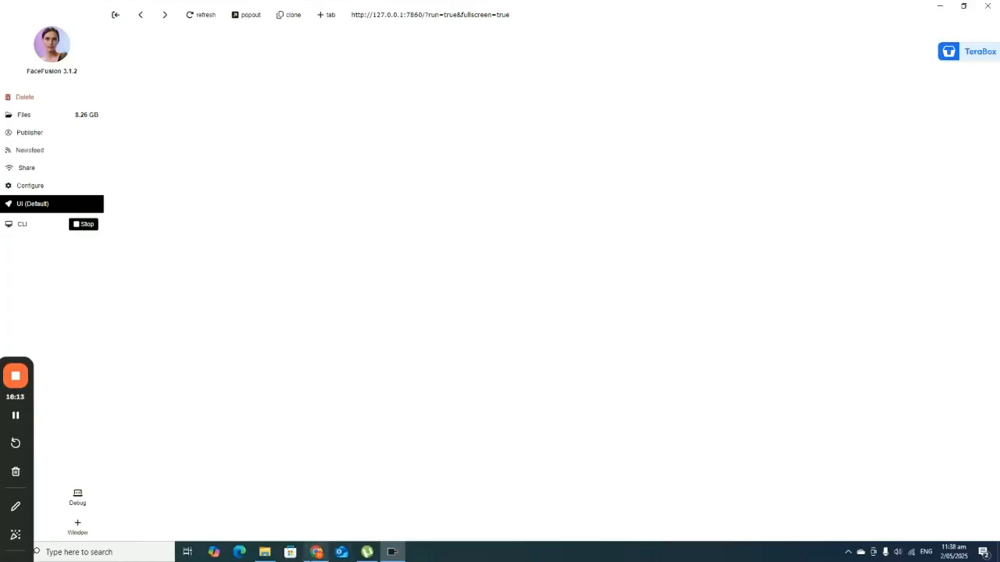
Step: Return to Pykaso in the browser, inspect the newest face-swapped image enlarged and close the preview
click(317, 552)
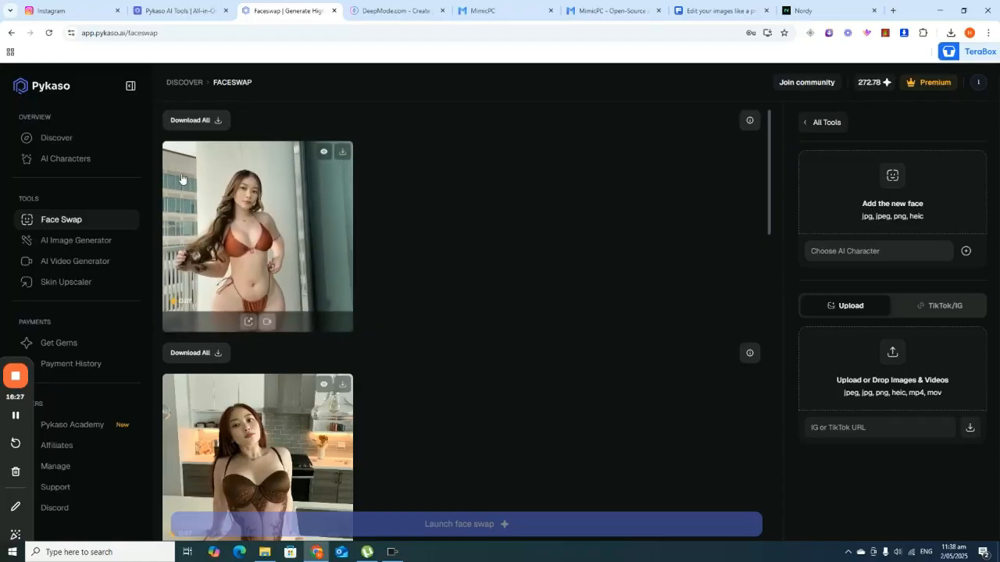
click(264, 210)
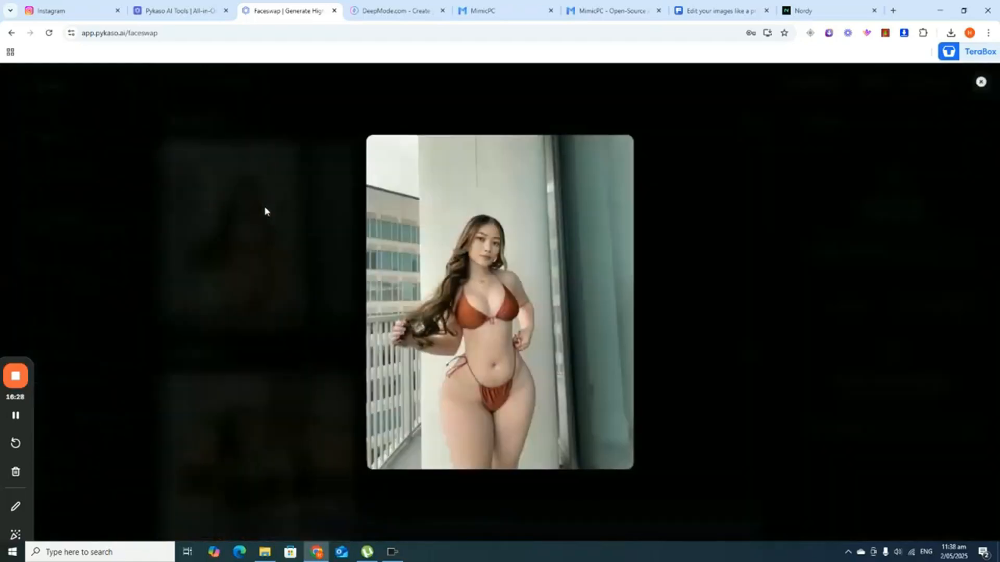
click(981, 81)
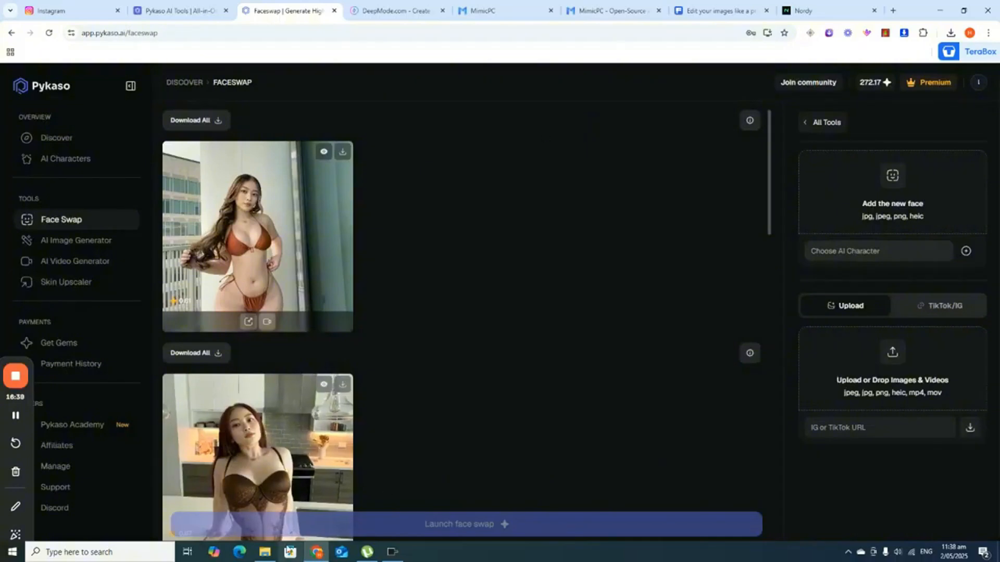
Step: In File Explorer, open the mass-downloaded feed's Swapped folder under Records > image to video test and delete image da74c7d5
click(265, 552)
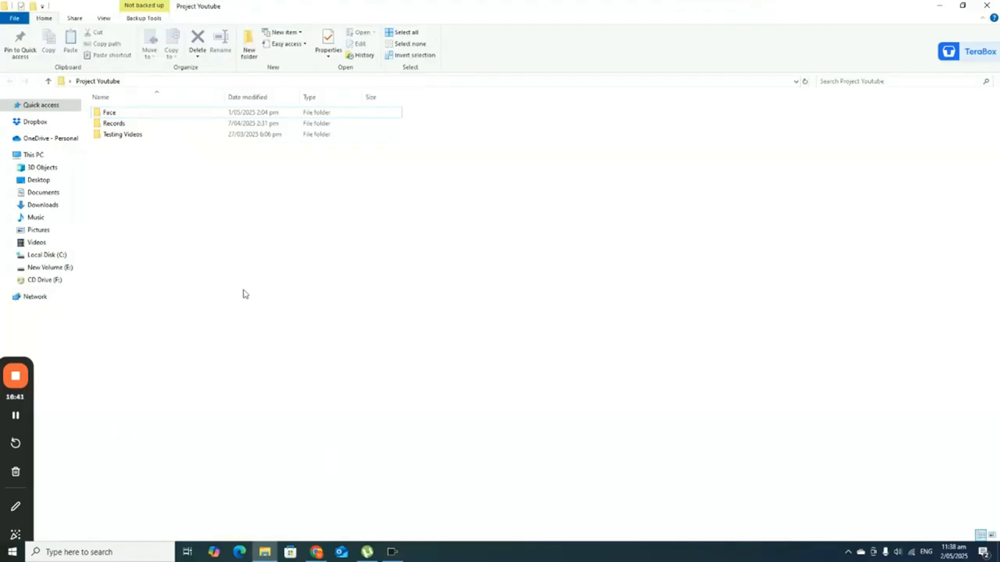
click(121, 127)
double_click(122, 127)
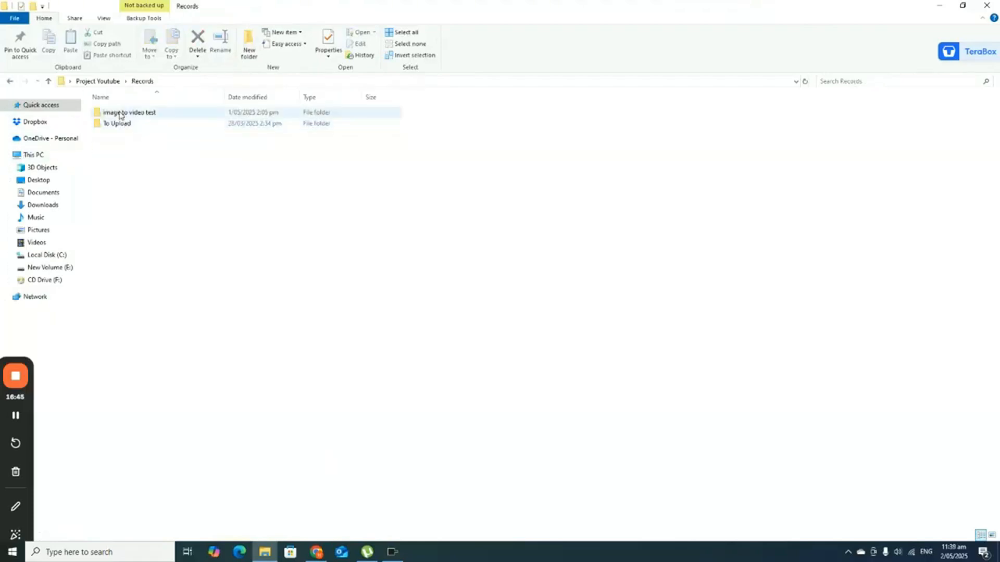
double_click(134, 112)
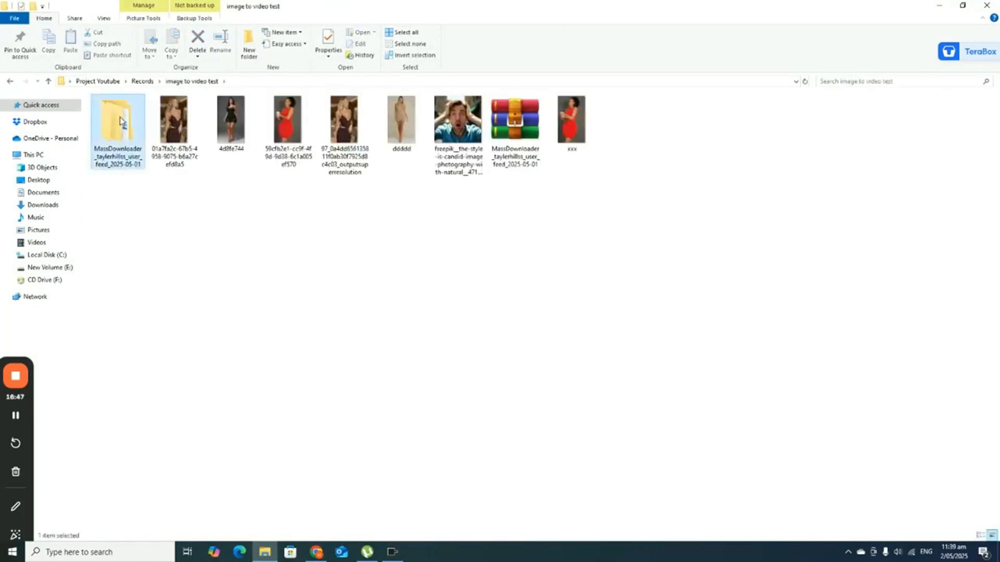
double_click(120, 118)
click(134, 116)
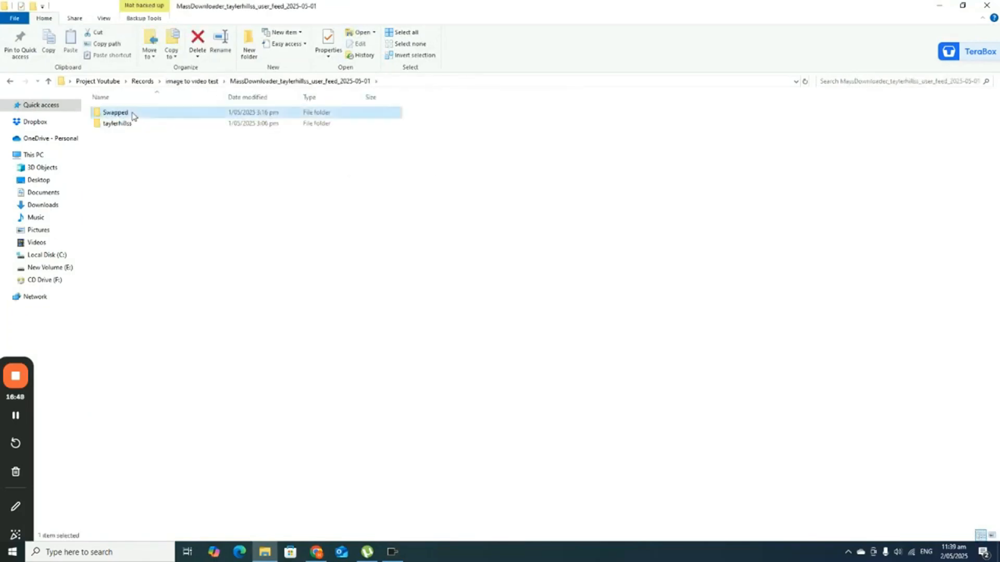
double_click(134, 116)
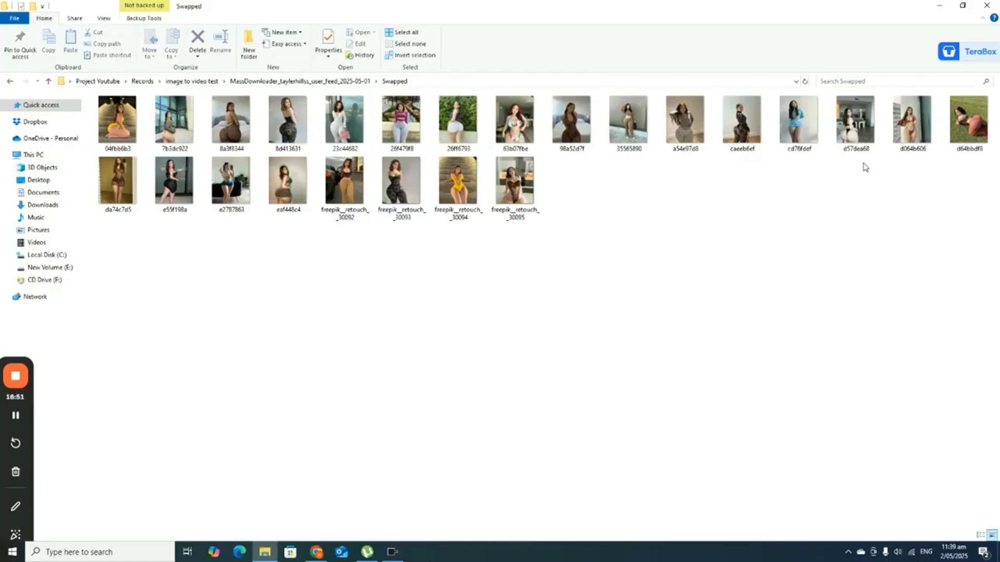
double_click(132, 189)
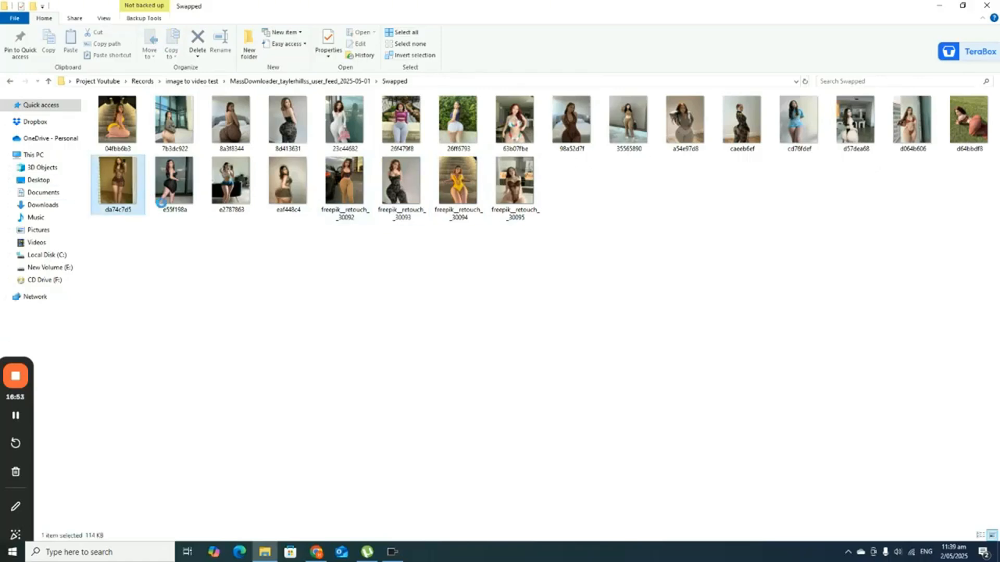
key(Delete)
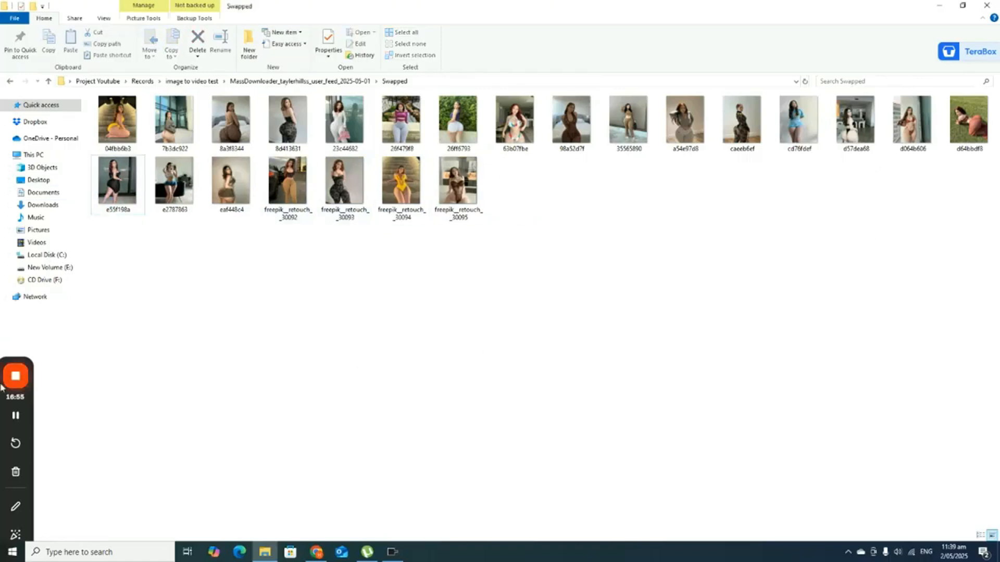
drag(4, 437, 4, 176)
click(913, 284)
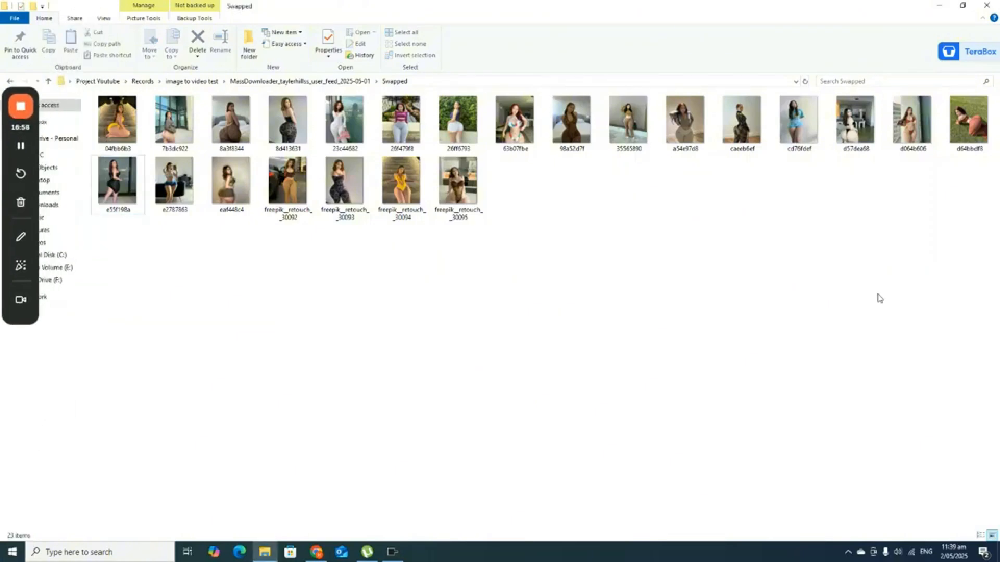
drag(984, 308, 467, 190)
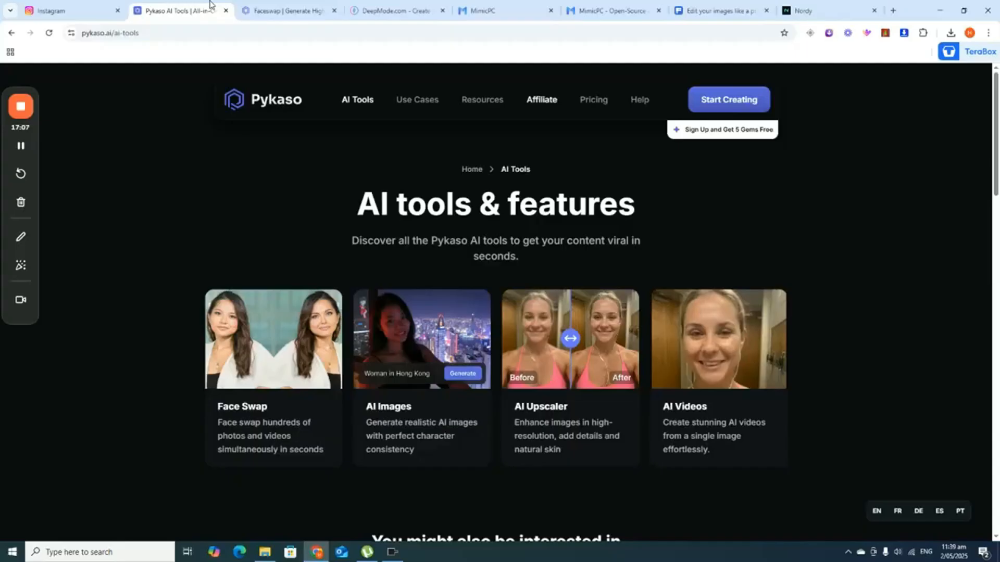
Step: Look at Pykaso's Face Swap page and its AI tools page, and switch to the DeepMode dashboard
click(291, 11)
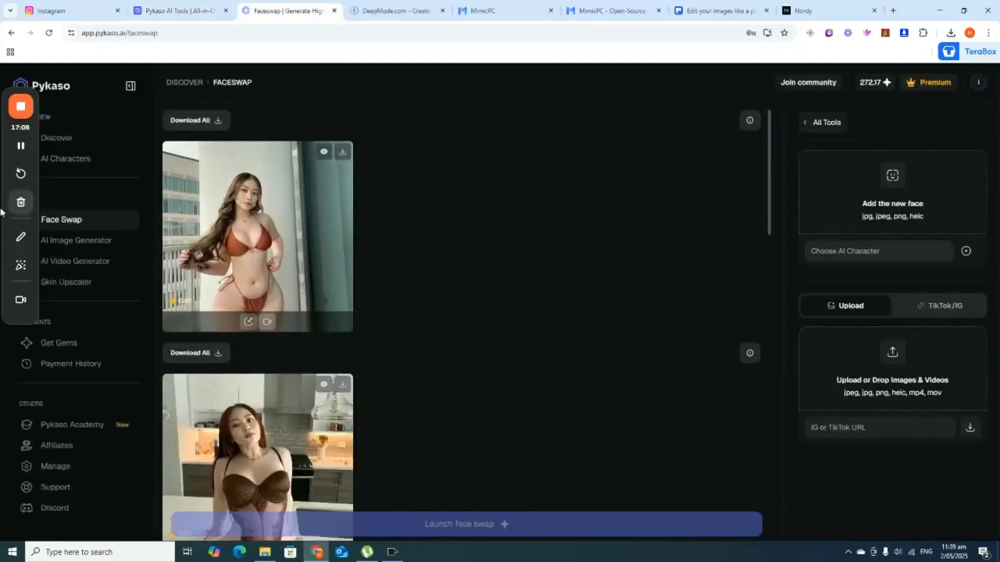
click(202, 11)
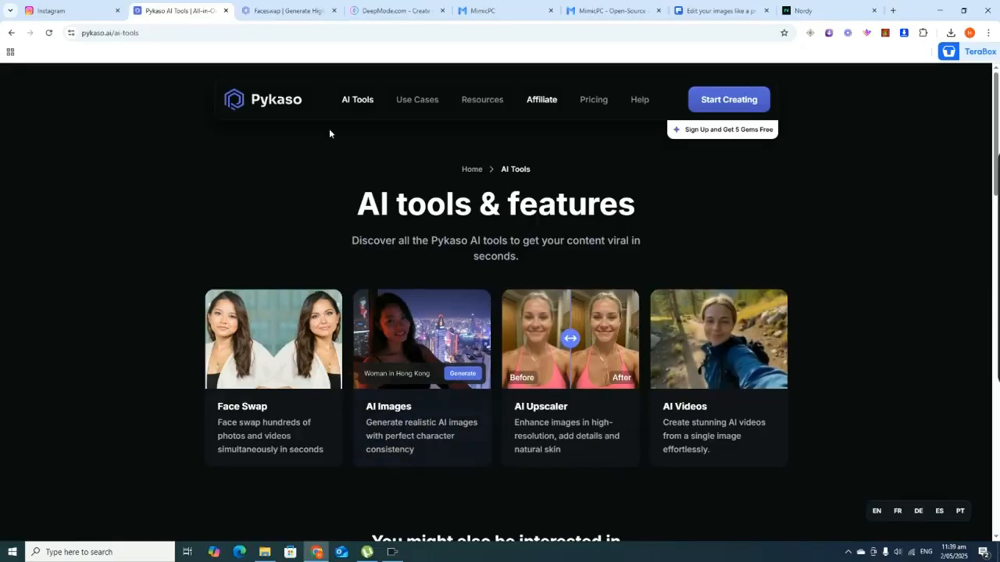
click(370, 6)
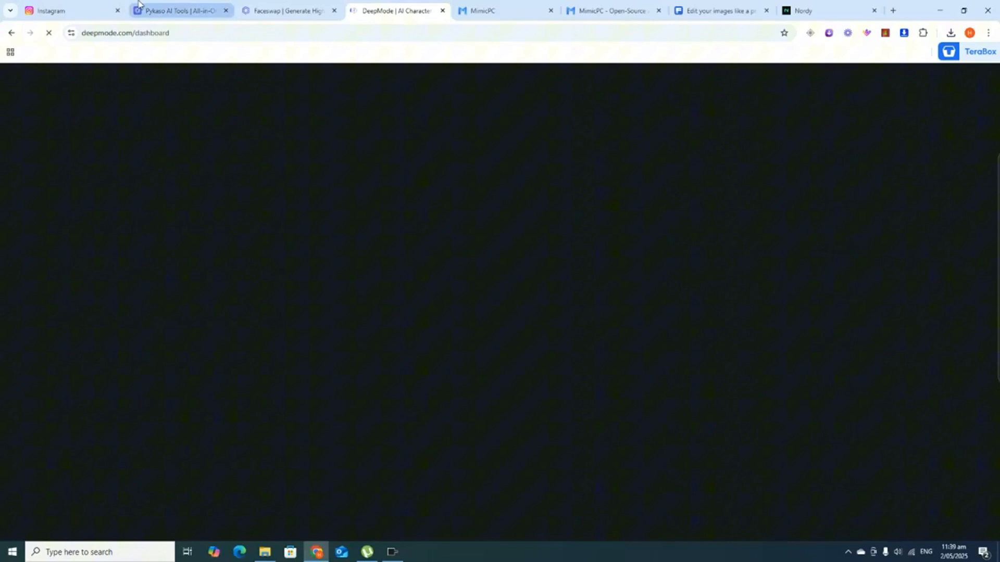
Step: Look over Pykaso's AI tools page and the DeepMode dashboard, and return to Pykaso's Face Swap page
click(196, 6)
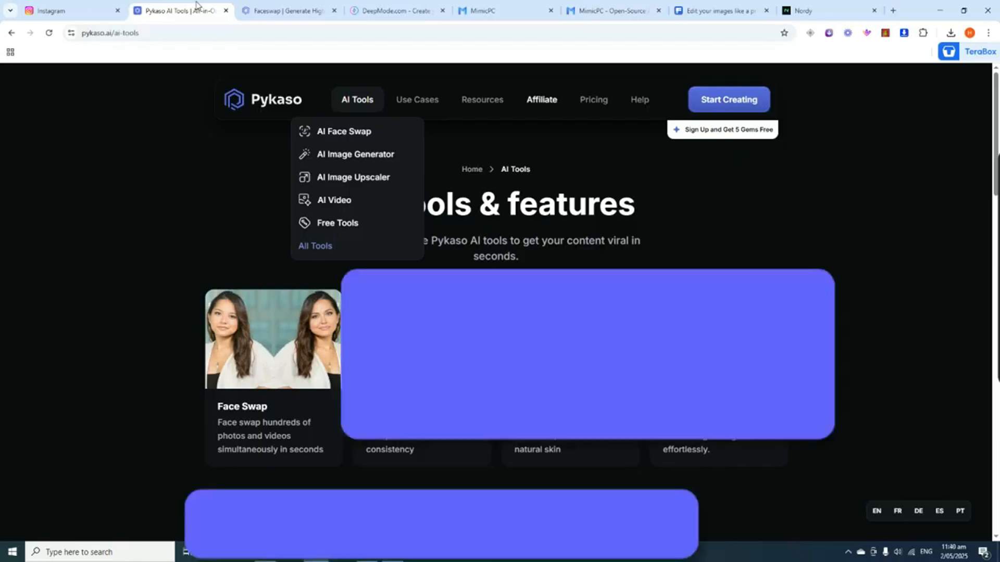
click(377, 10)
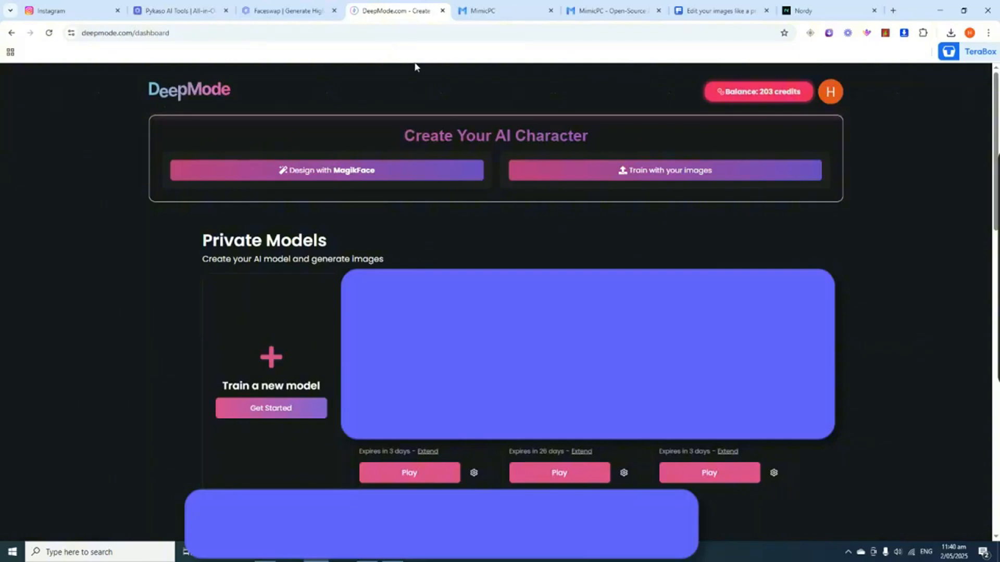
click(180, 6)
click(257, 10)
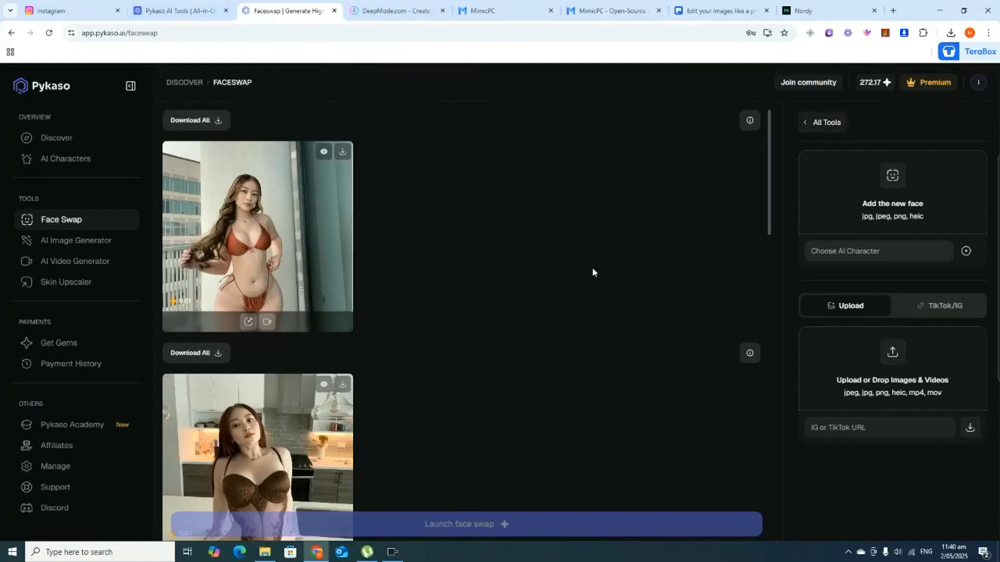
Step: Start a new AI character in Pykaso named Talia and proceed to the target face stage
click(60, 162)
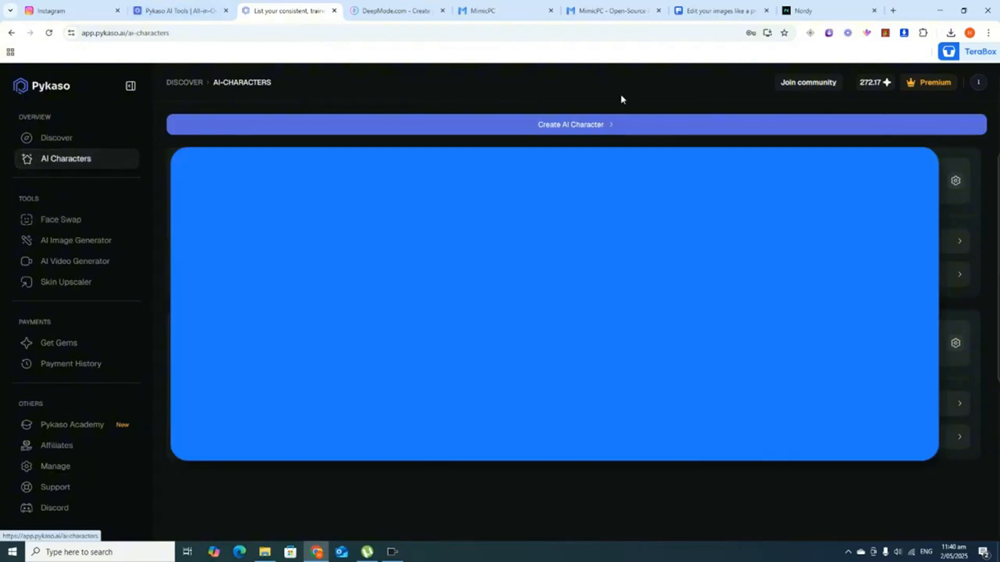
click(598, 129)
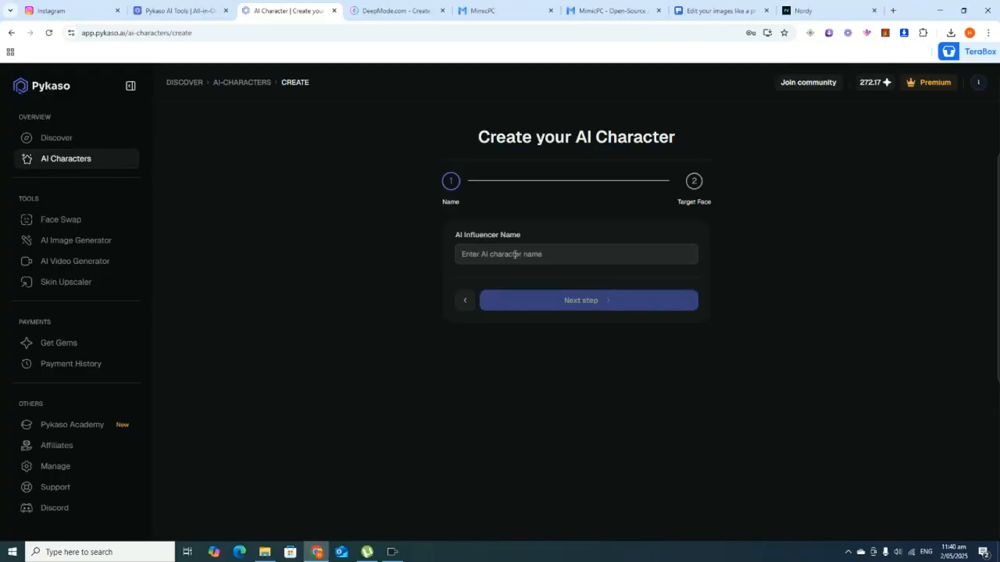
text(Ta)
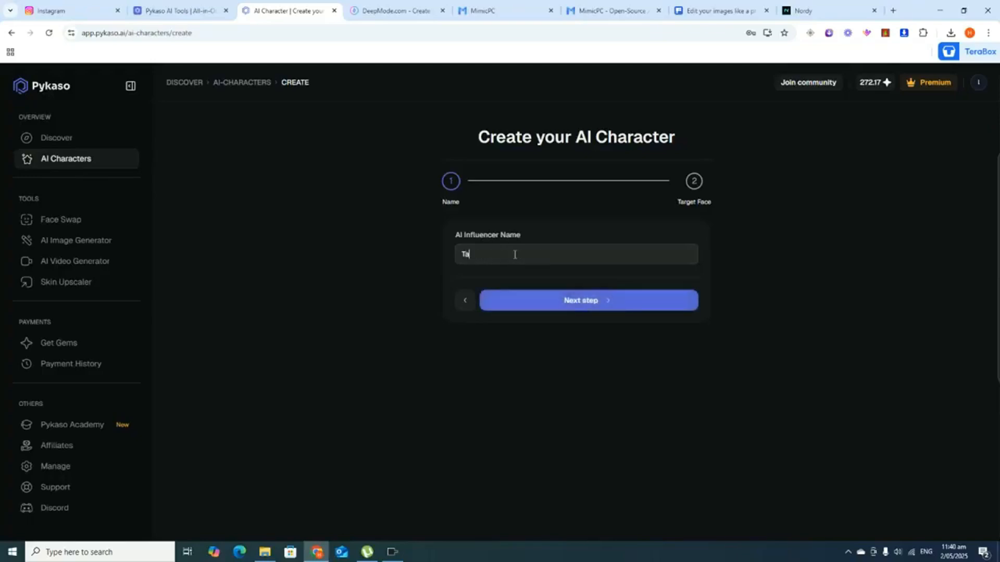
text(lia)
click(590, 307)
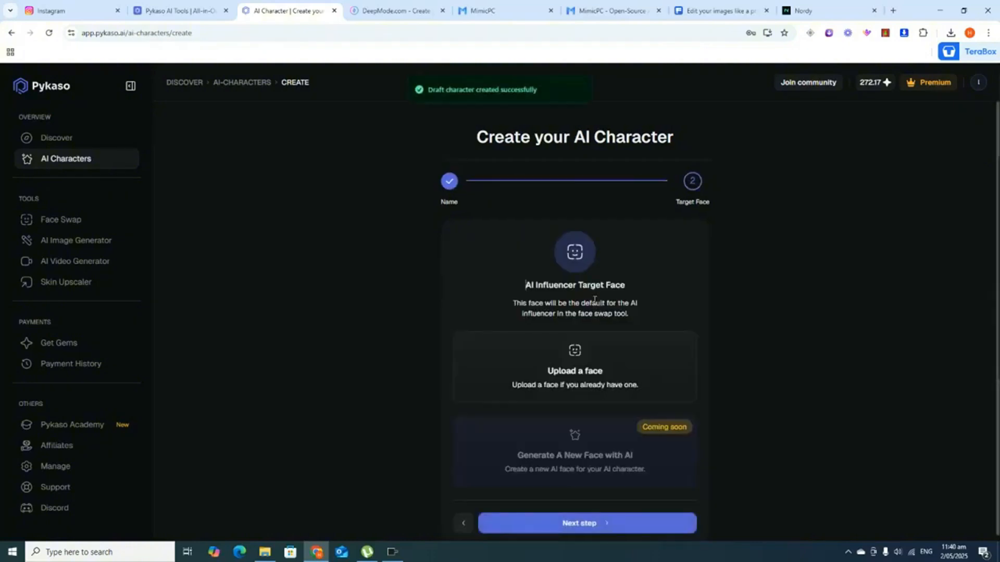
Step: Upload the dark-haired woman's portrait from the Project Youtube > Face folder as the character's target face
click(567, 368)
click(504, 292)
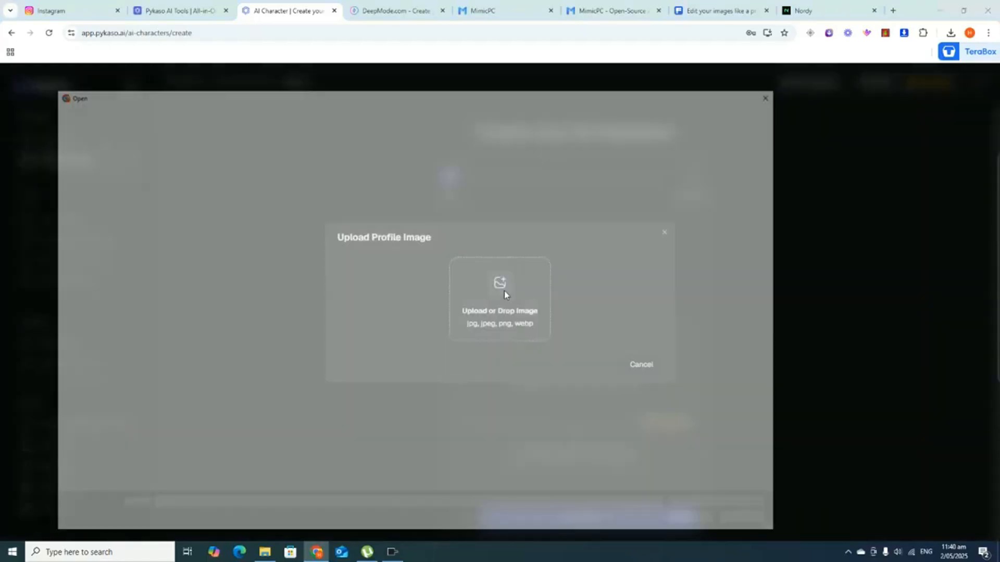
click(97, 110)
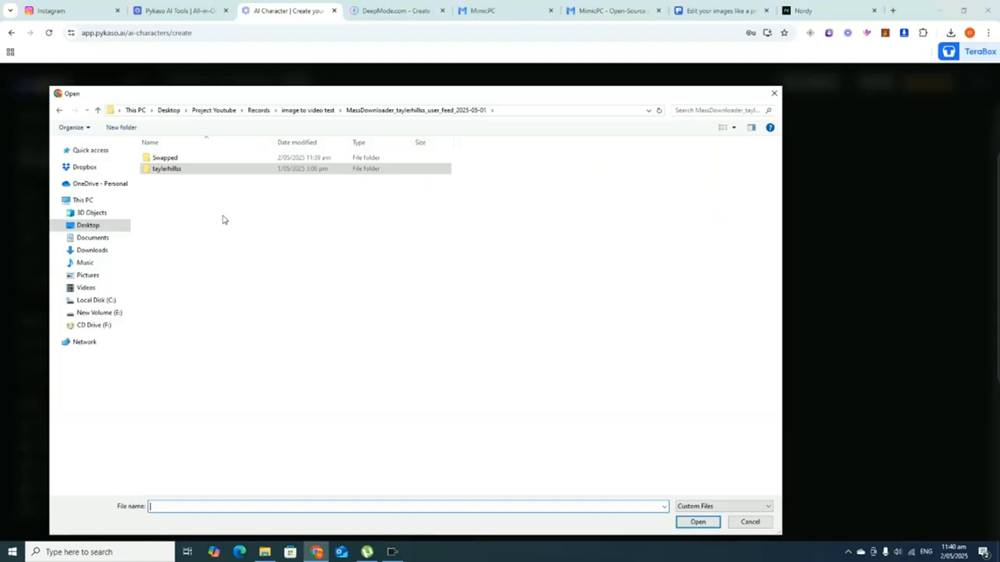
click(97, 109)
click(97, 110)
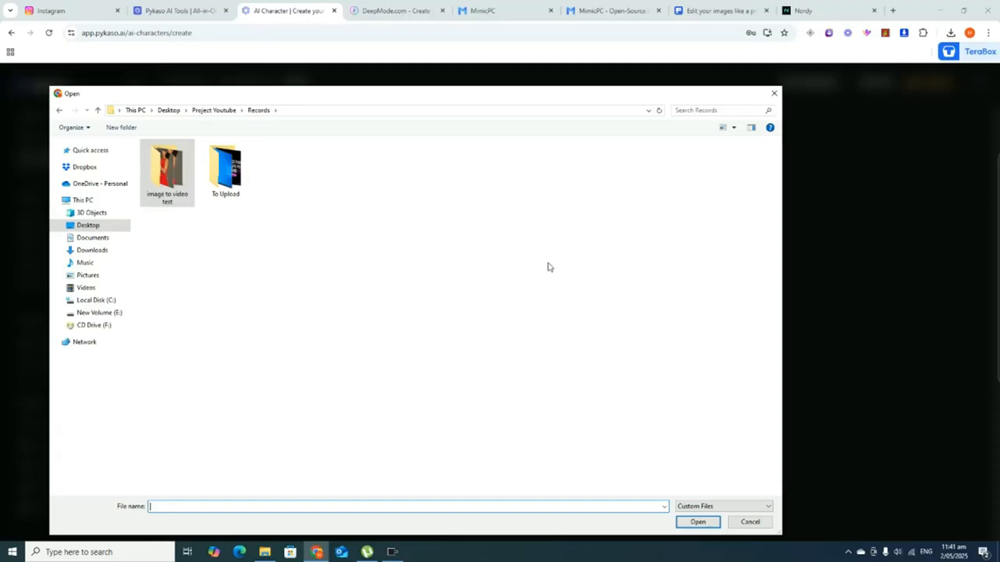
key(Escape)
click(521, 296)
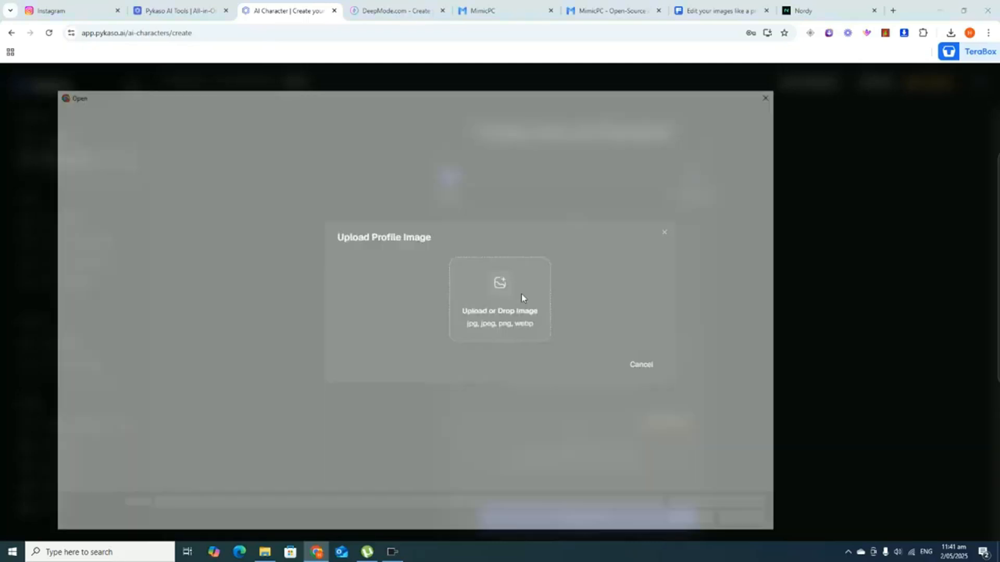
click(97, 112)
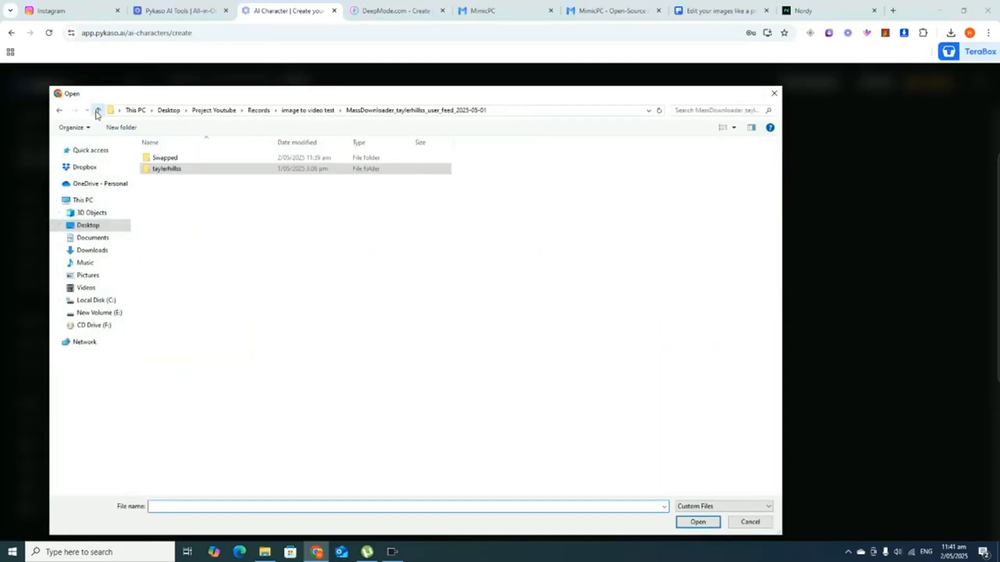
key(Escape)
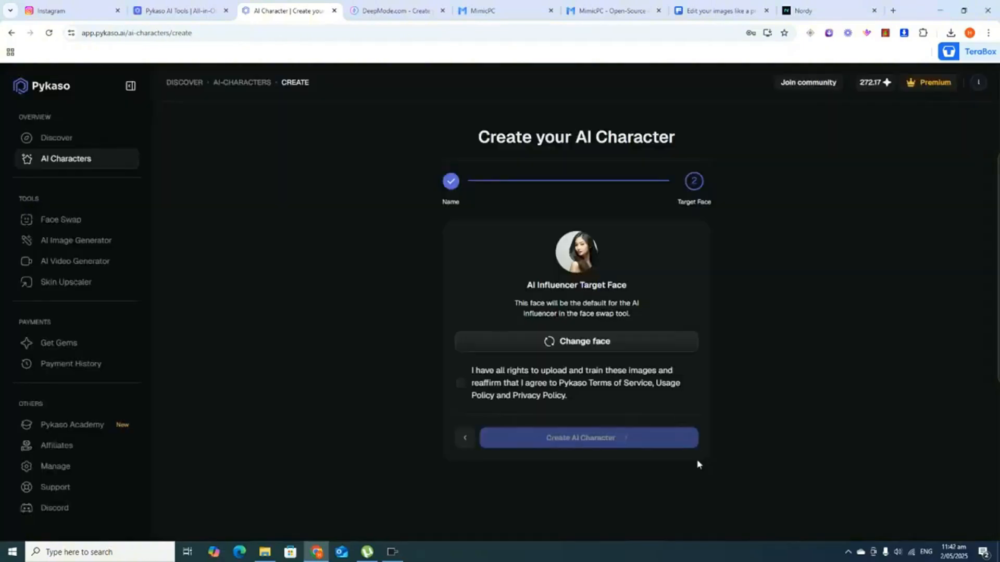
Step: Accept the image rights and terms statement, create the AI character and continue to the character list
click(462, 385)
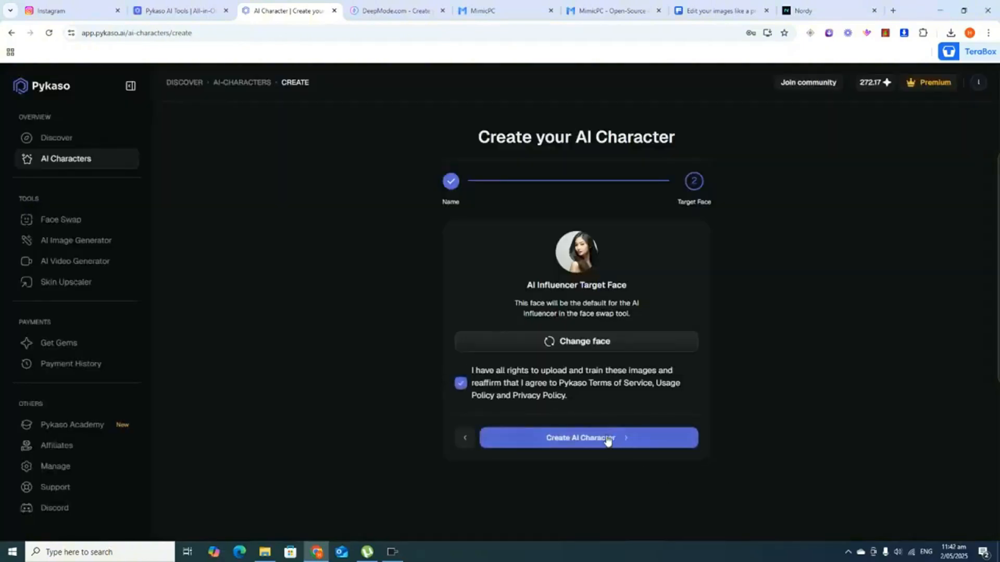
click(582, 440)
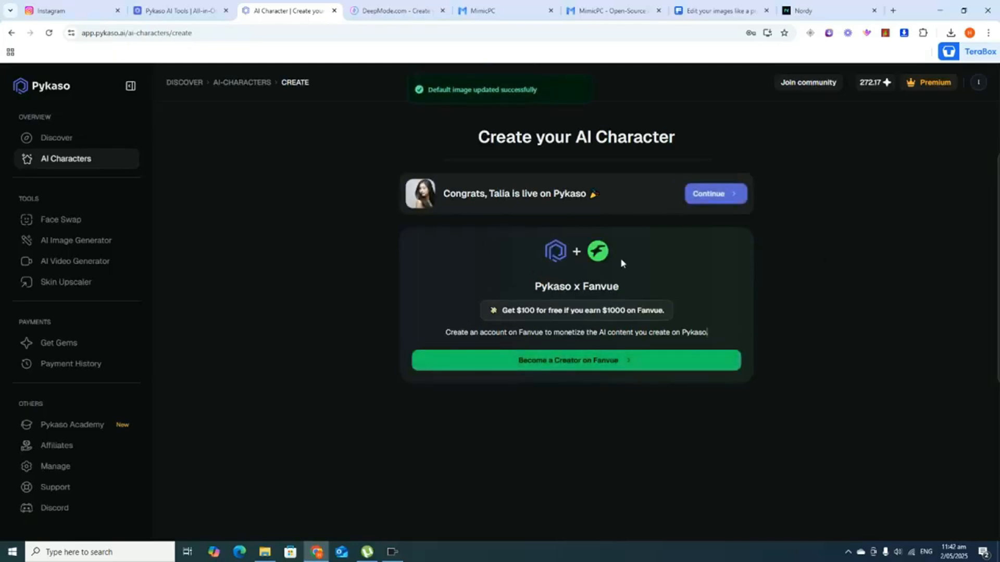
click(719, 194)
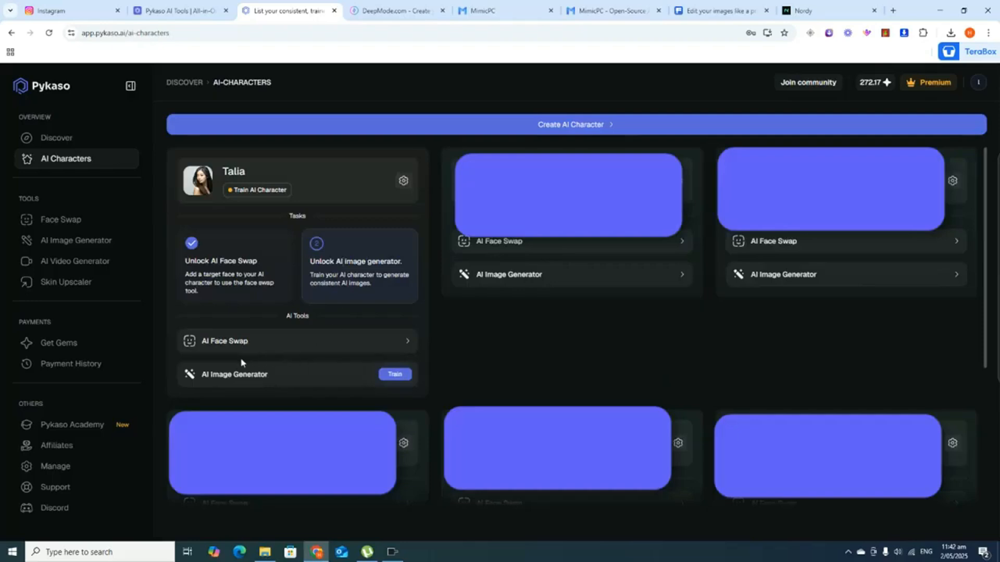
Step: Open the AI image generator training page for the Talia character
click(394, 375)
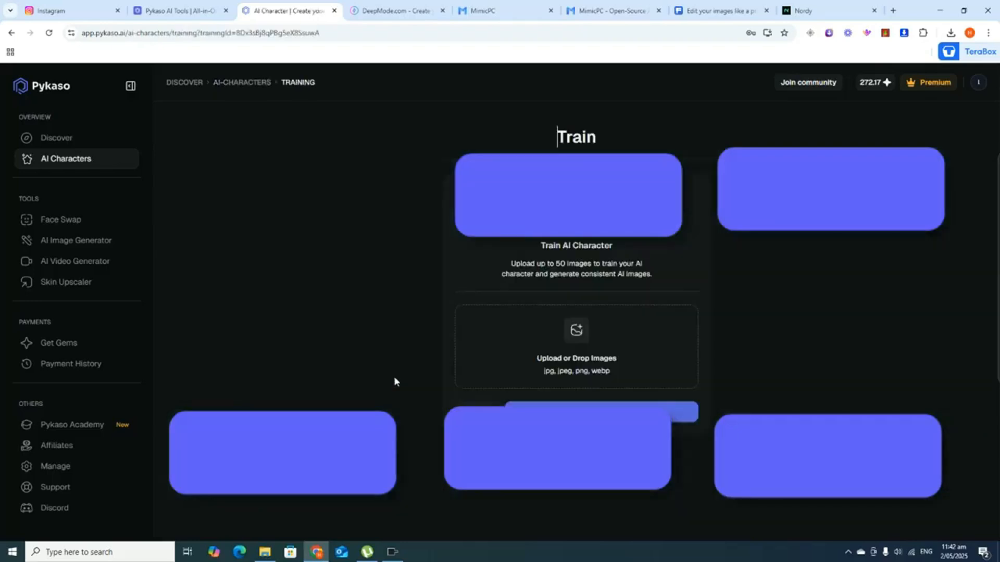
click(576, 346)
key(Escape)
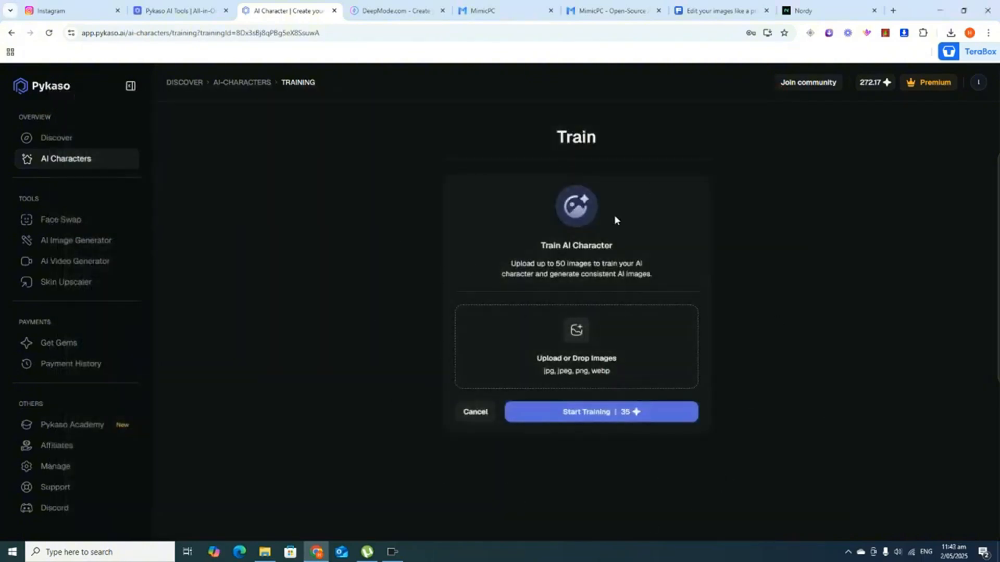
Step: Add every image from the mass-downloaded feed's Swapped folder, under Records > image to video test, as training images
click(609, 346)
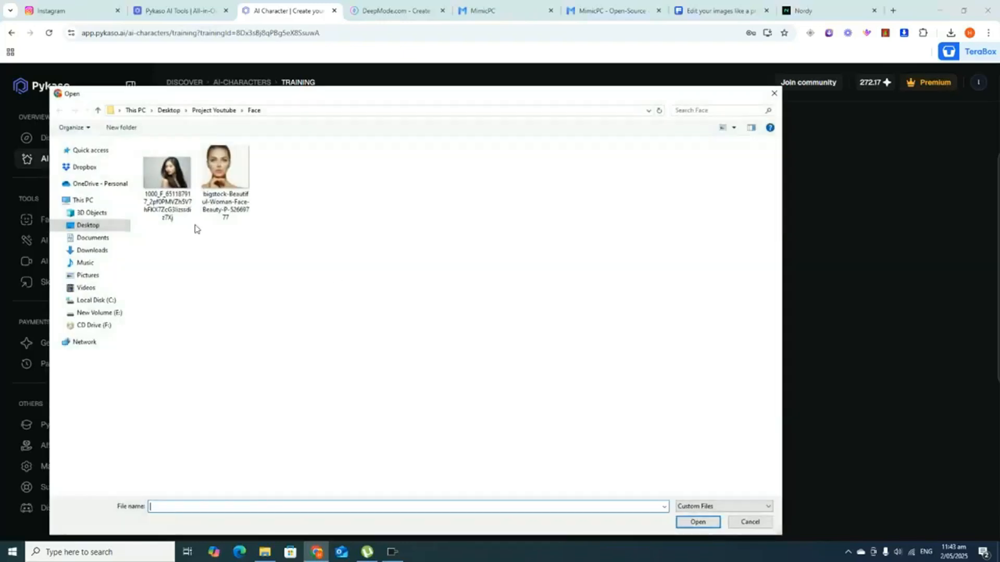
click(97, 110)
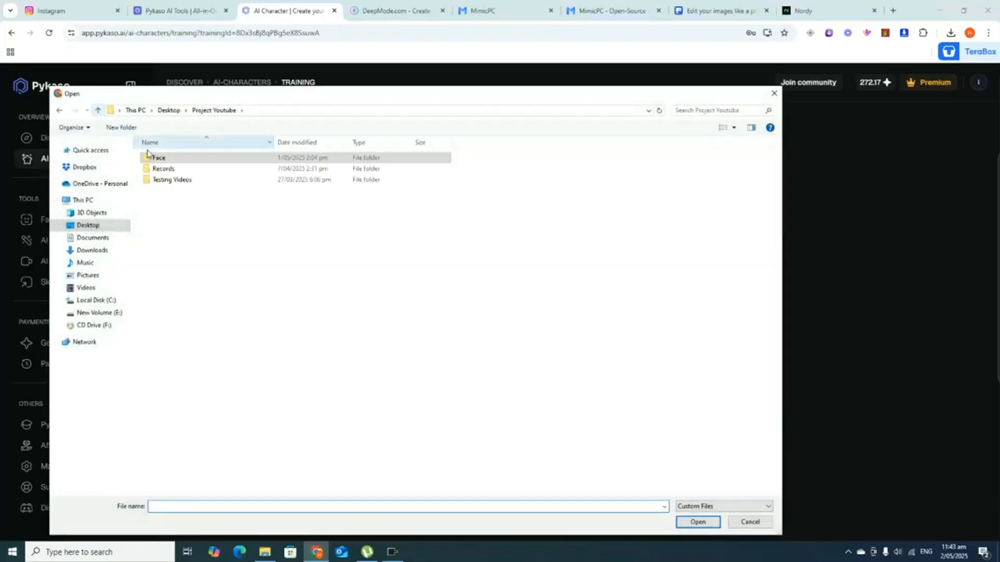
click(169, 170)
double_click(169, 169)
double_click(170, 168)
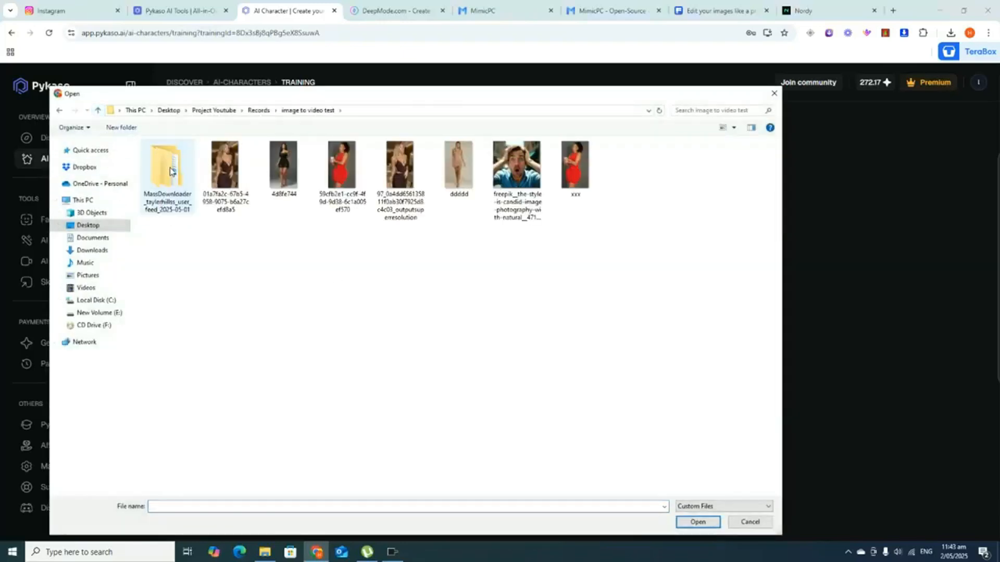
double_click(172, 168)
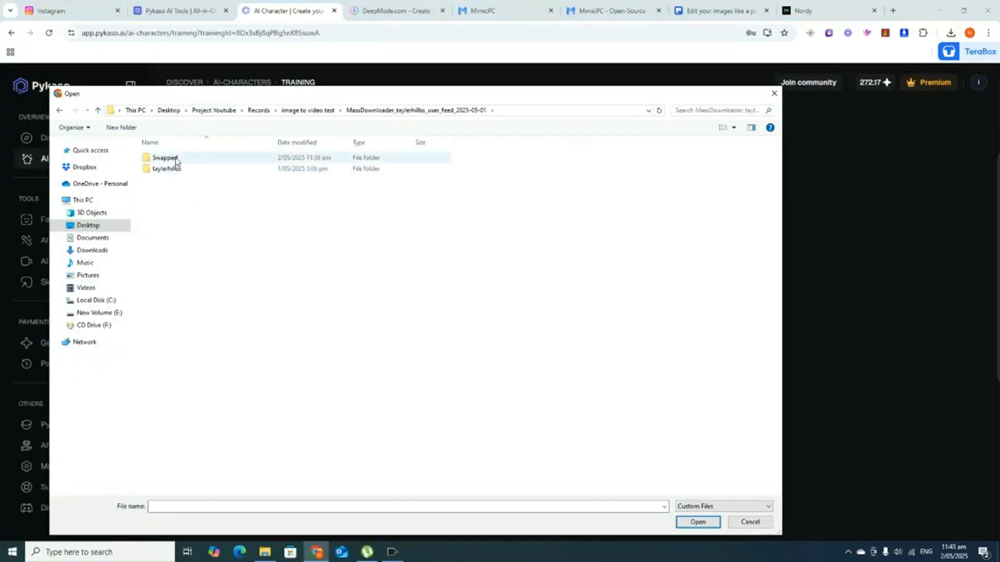
click(176, 160)
double_click(176, 160)
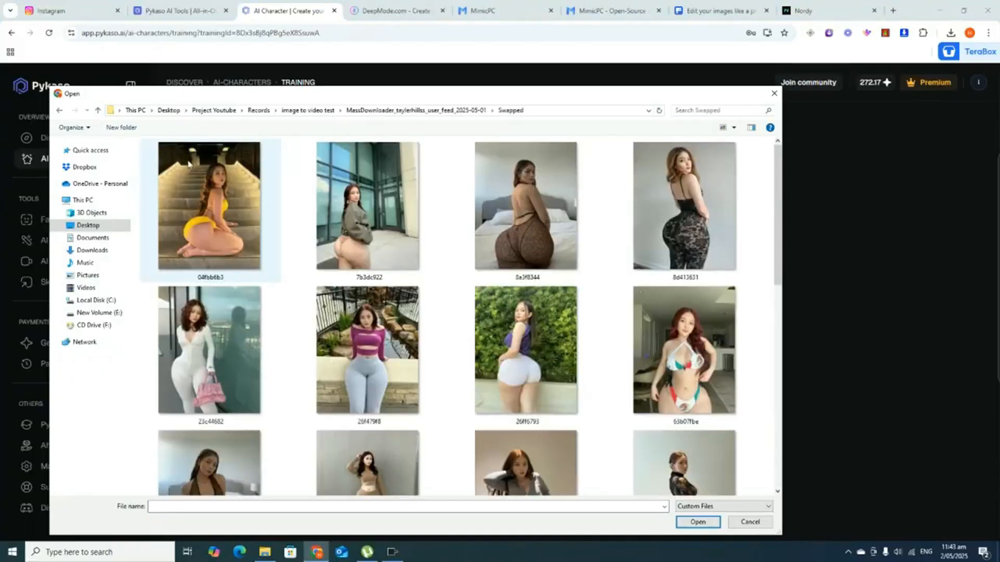
click(163, 219)
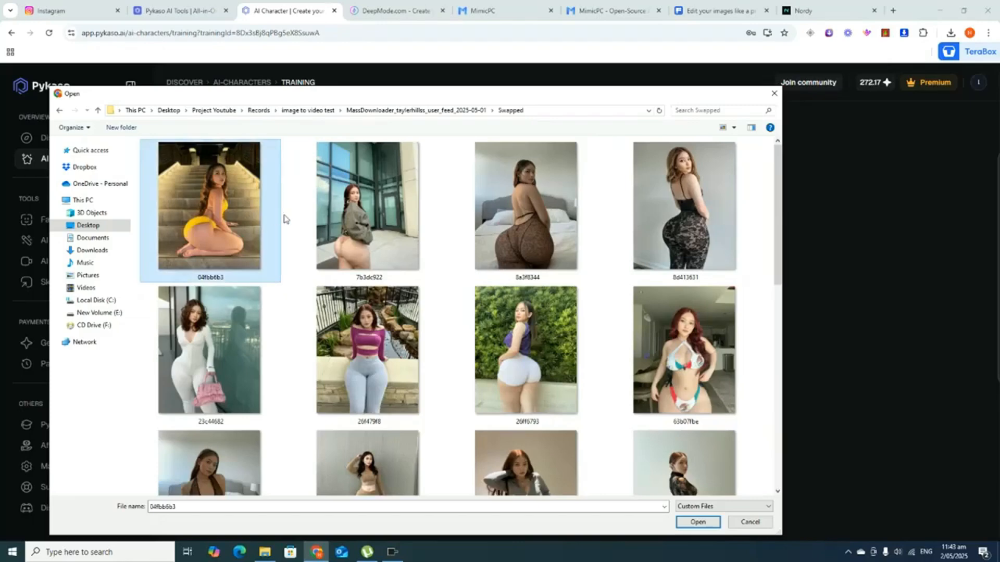
key(ctrl+a)
scroll(665, 316, down, 4)
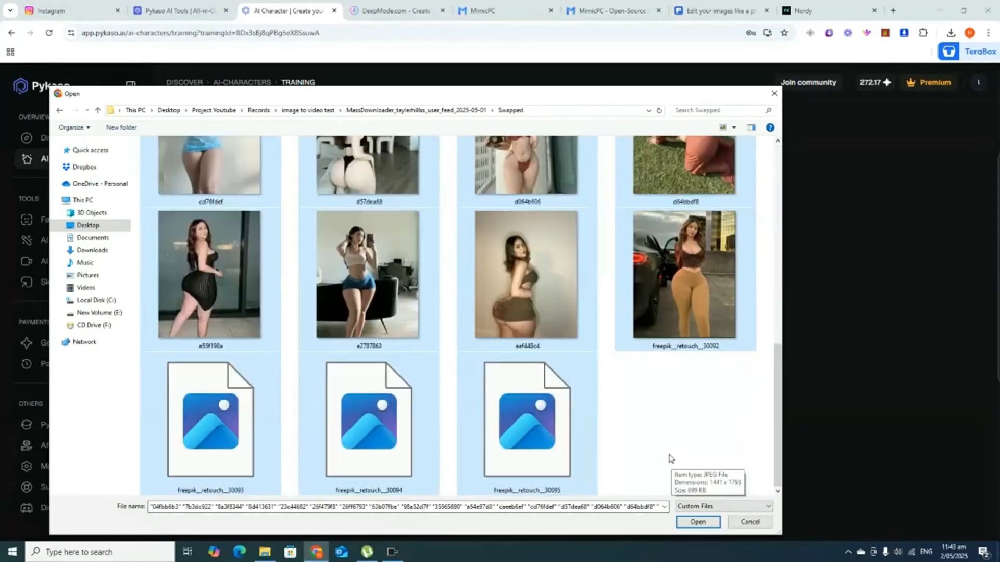
click(698, 522)
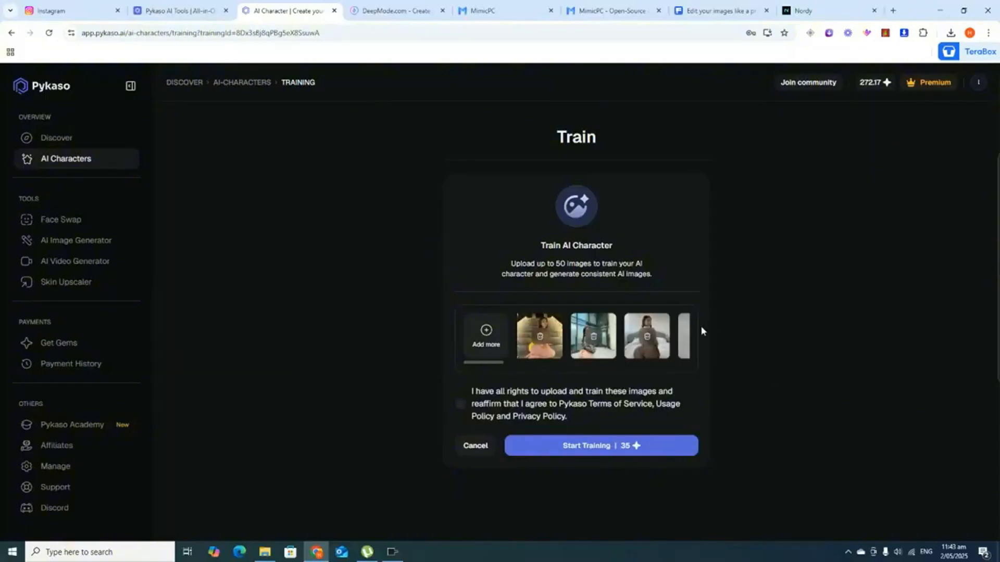
Step: Look through the added training images, accept the rights and terms statement and start the character's training
scroll(646, 337, right, 5)
scroll(642, 338, right, 2)
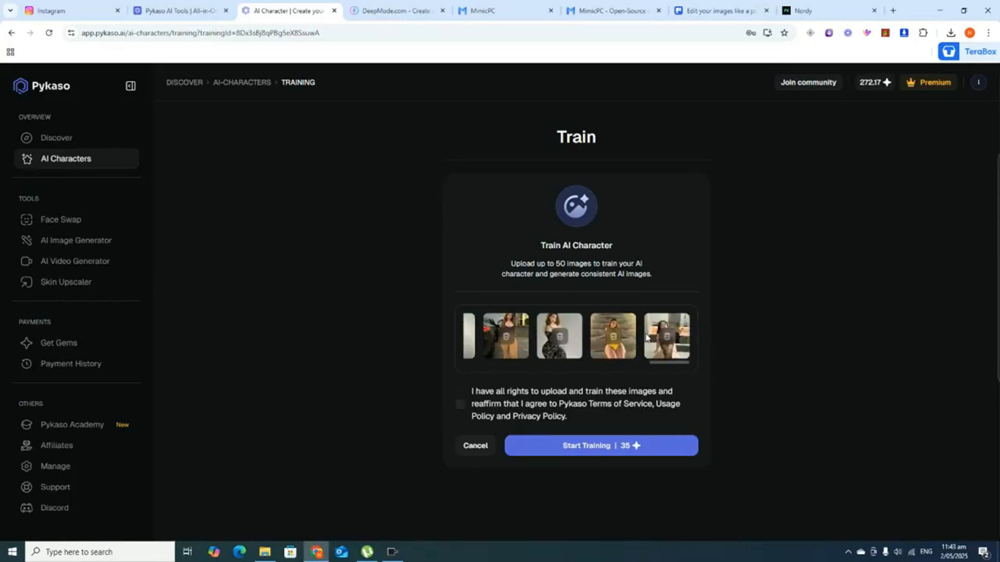
click(463, 406)
click(600, 448)
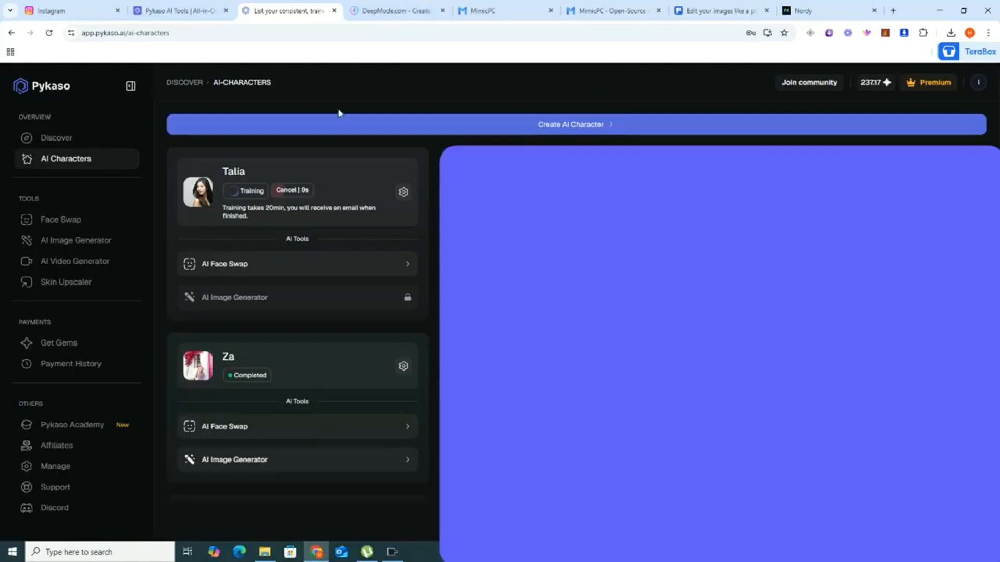
Step: Switch to DeepMode, start training a new model and name it Talia
click(389, 8)
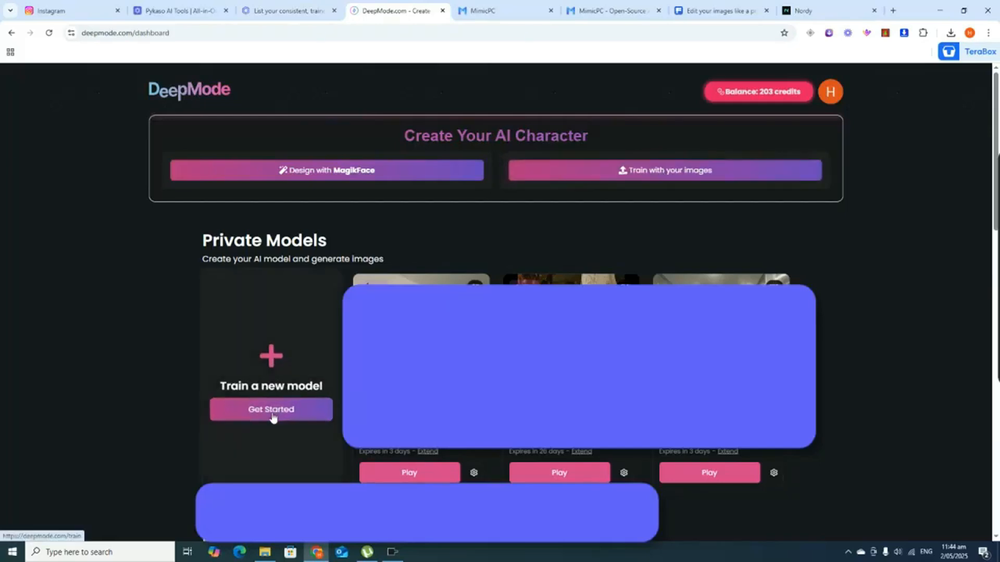
click(273, 416)
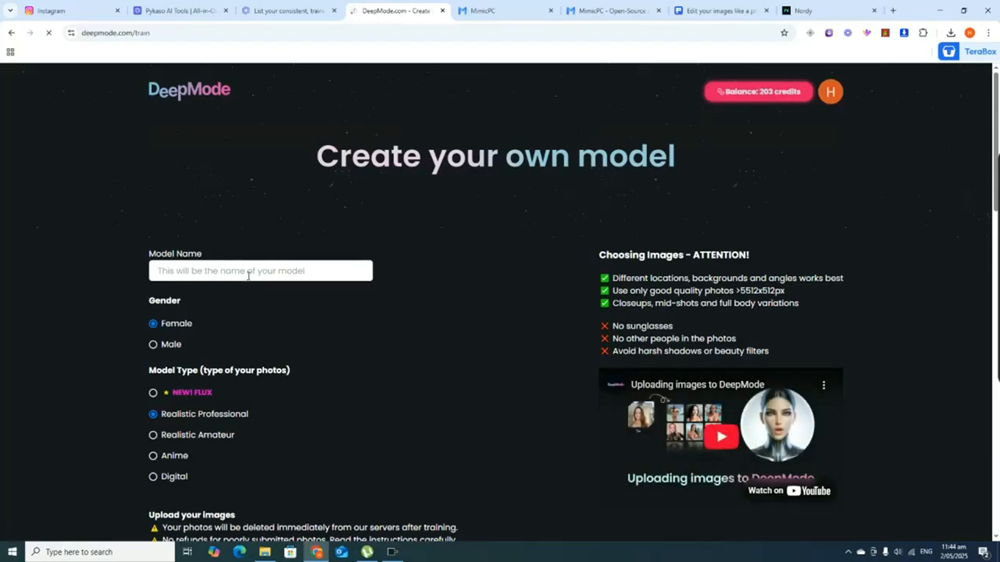
click(231, 276)
text(Ta)
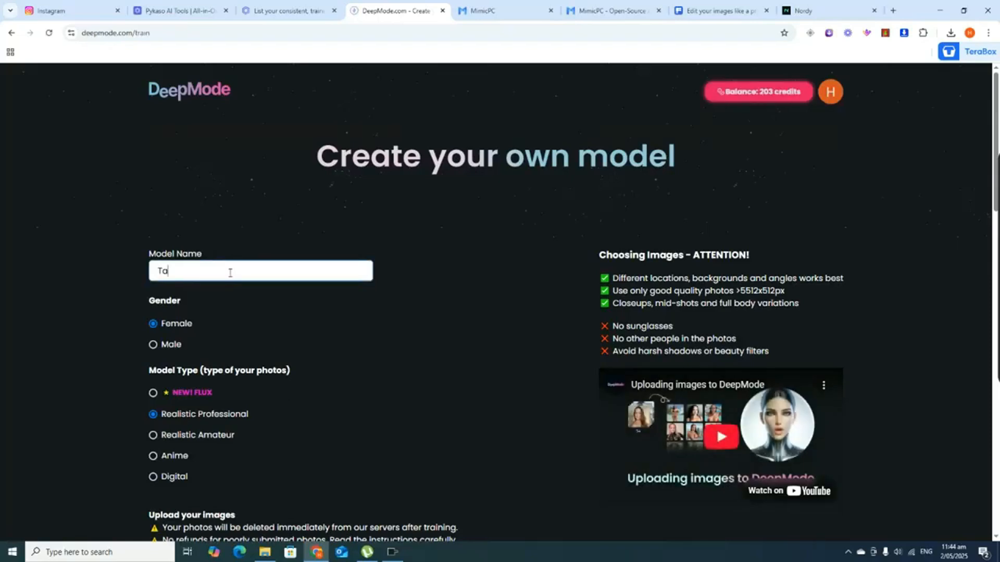
text(lia)
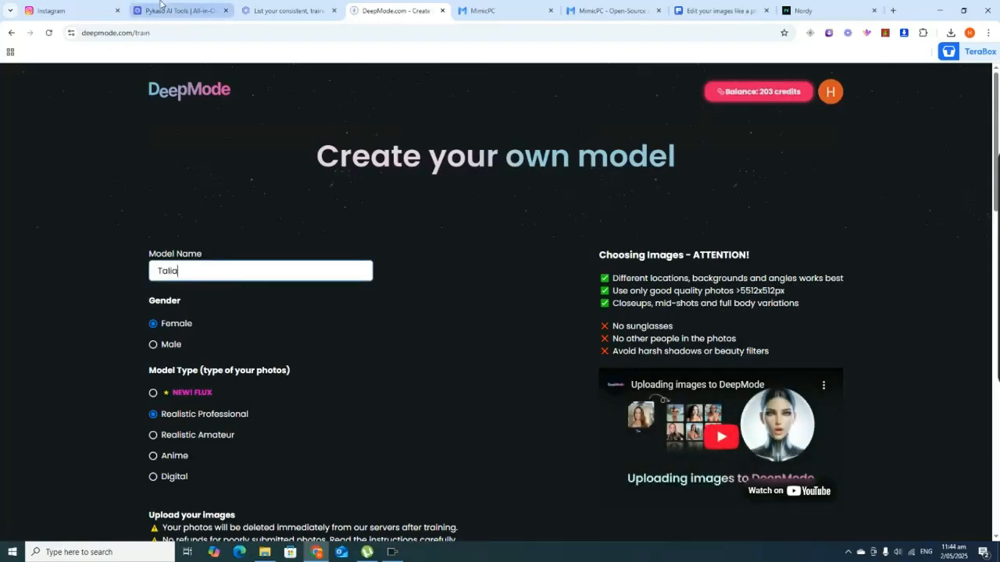
Step: Check the character list in Pykaso, return to DeepMode and choose Female as the model's gender
click(296, 6)
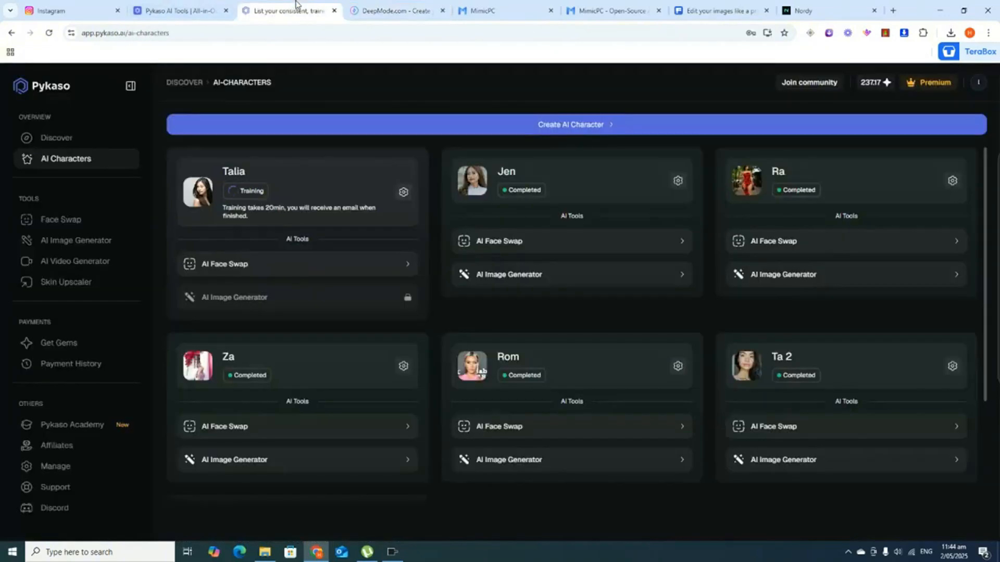
click(391, 10)
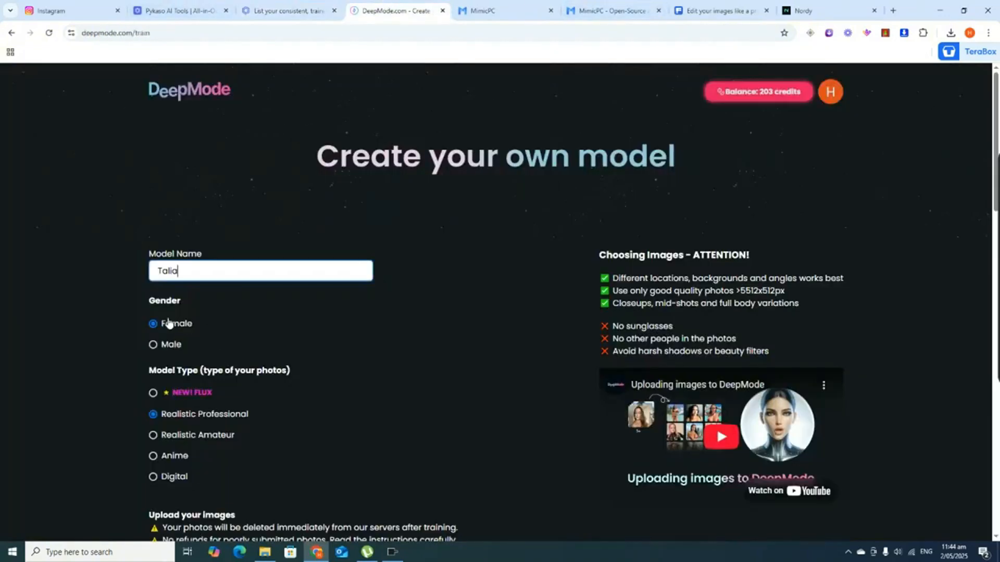
click(168, 324)
scroll(201, 314, down, 2)
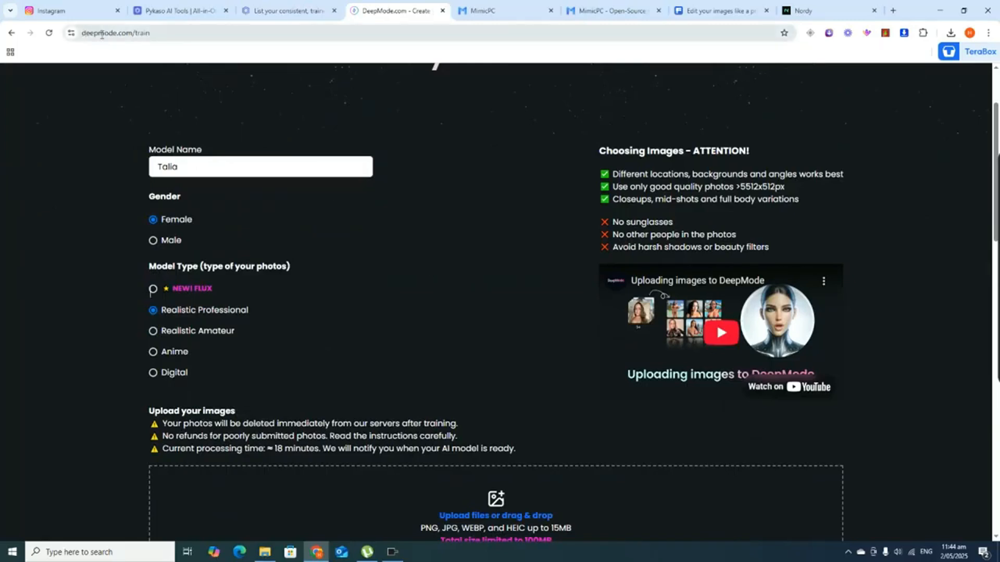
Step: Choose NEW! FLUX as the model type for the Talia model and look over the form's settings
scroll(458, 256, down, 1)
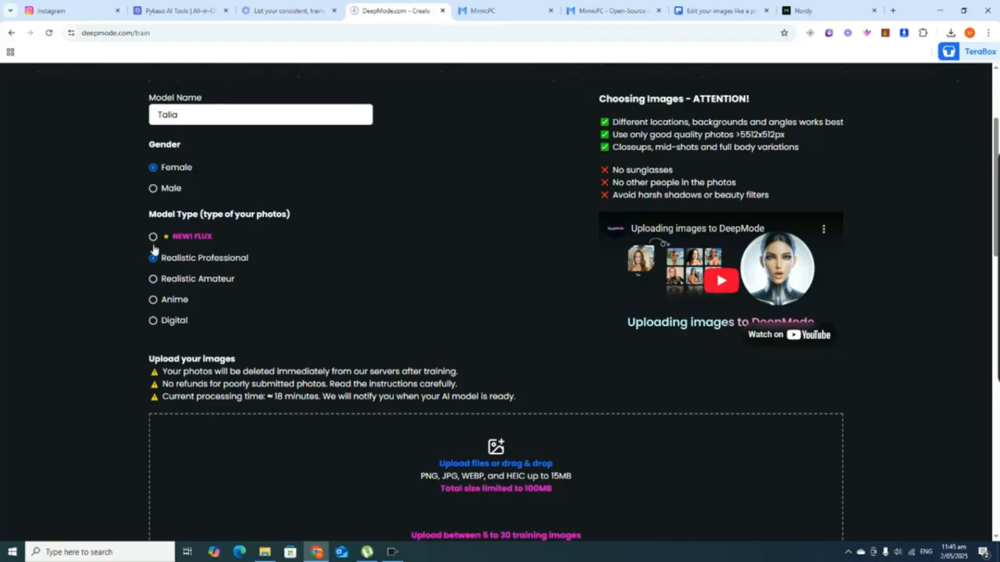
click(179, 243)
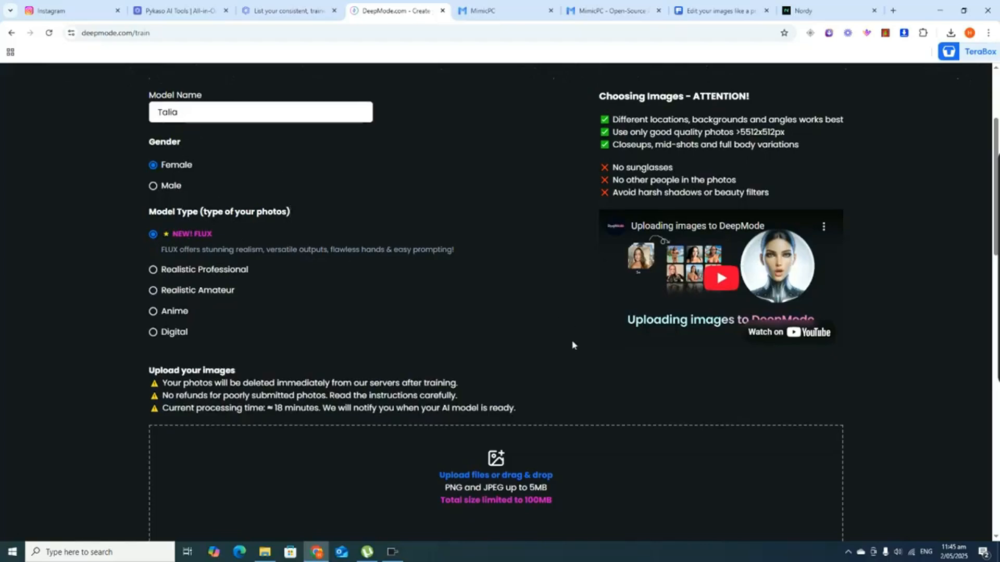
scroll(567, 313, down, 5)
scroll(557, 292, up, 2)
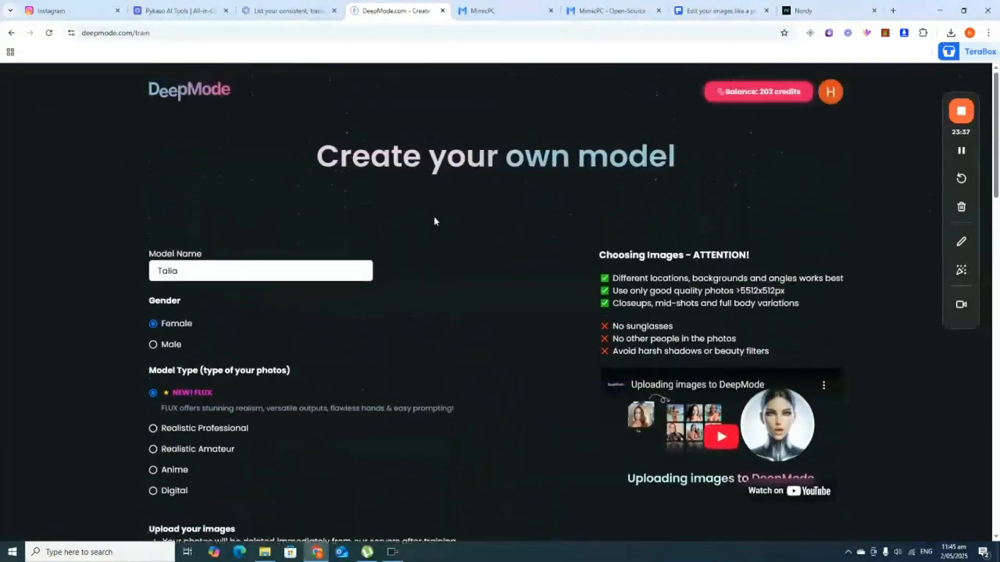
Step: Accept the terms and photo rights statement for the Talia model and start its training
scroll(435, 221, down, 10)
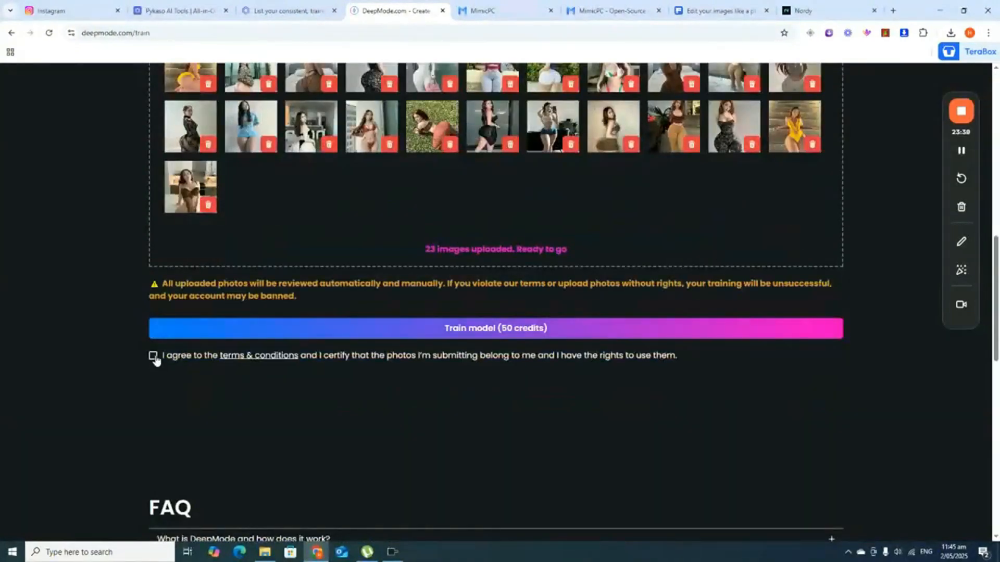
click(153, 356)
click(533, 329)
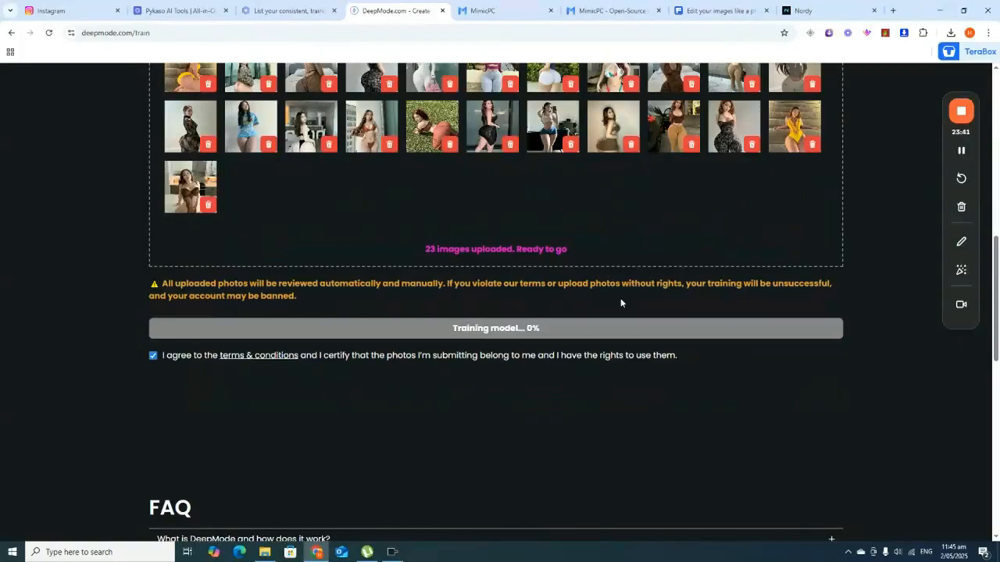
scroll(738, 232, down, 10)
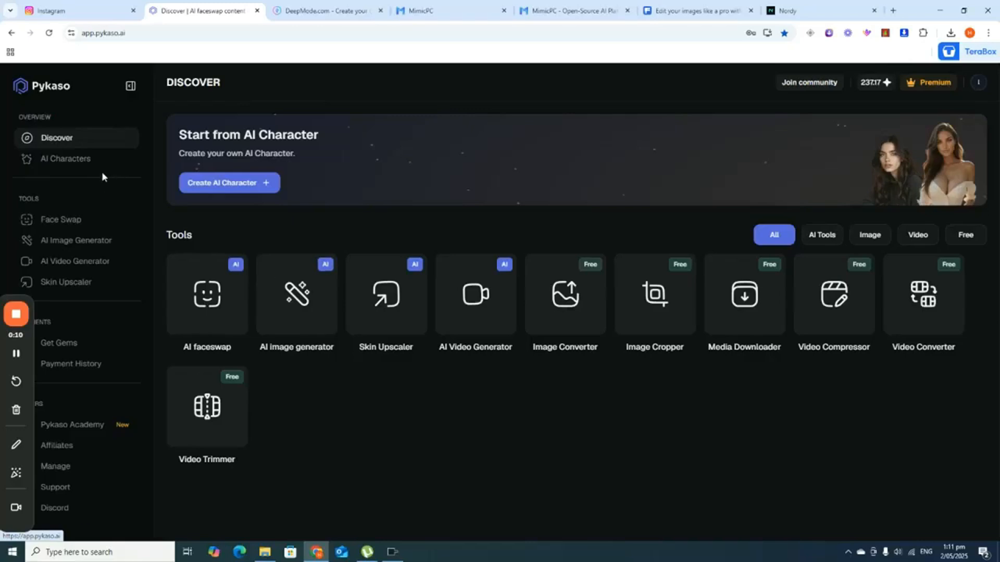
Step: Switch to Pykaso, open the AI image generator from Talia's character card and check the model options, keeping Flux
click(51, 160)
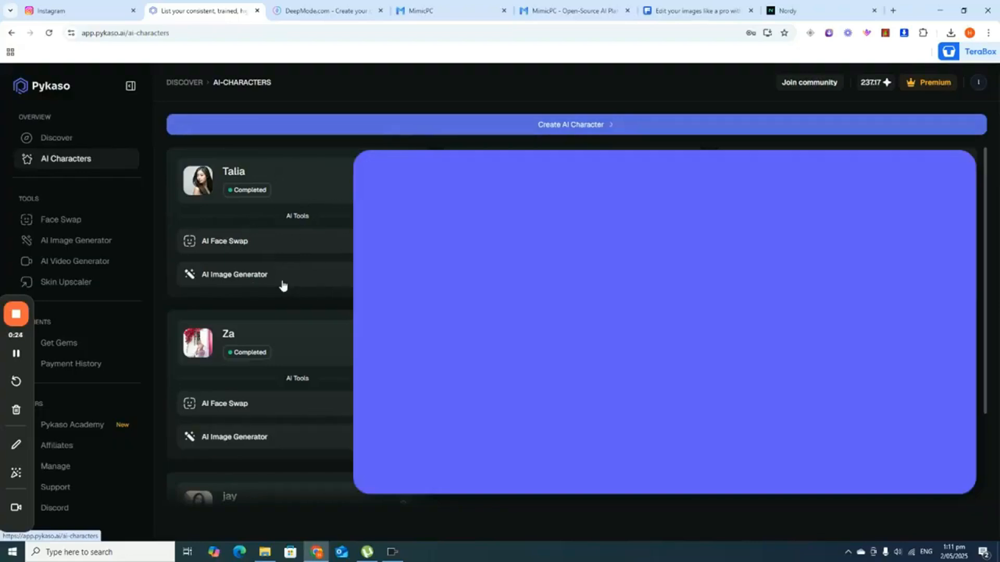
click(229, 276)
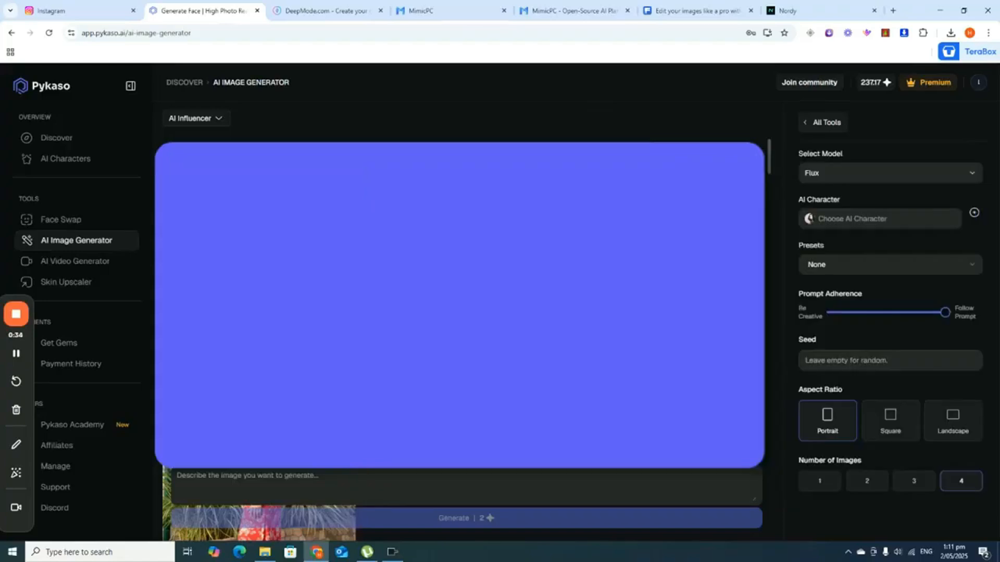
click(909, 178)
click(910, 179)
click(865, 179)
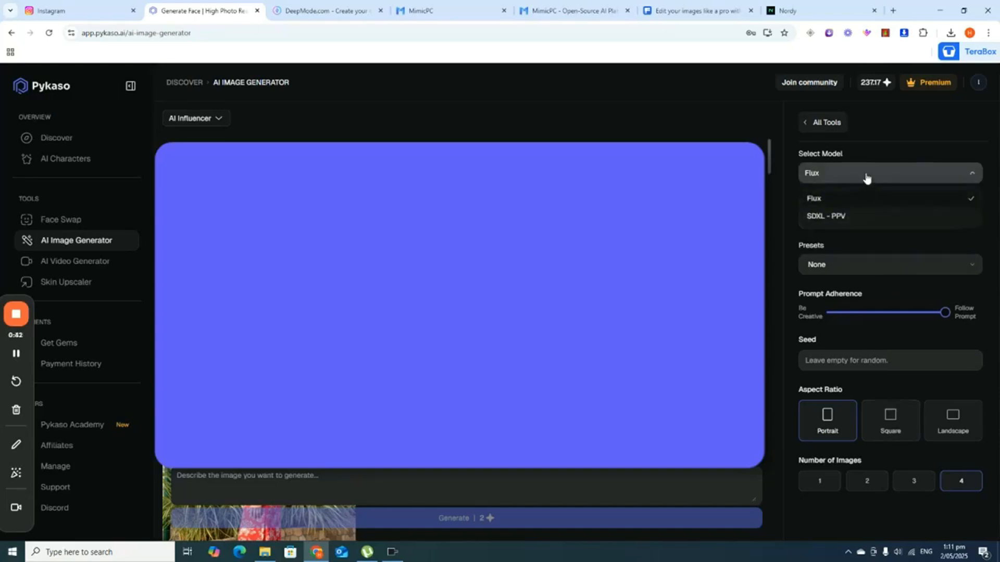
click(866, 179)
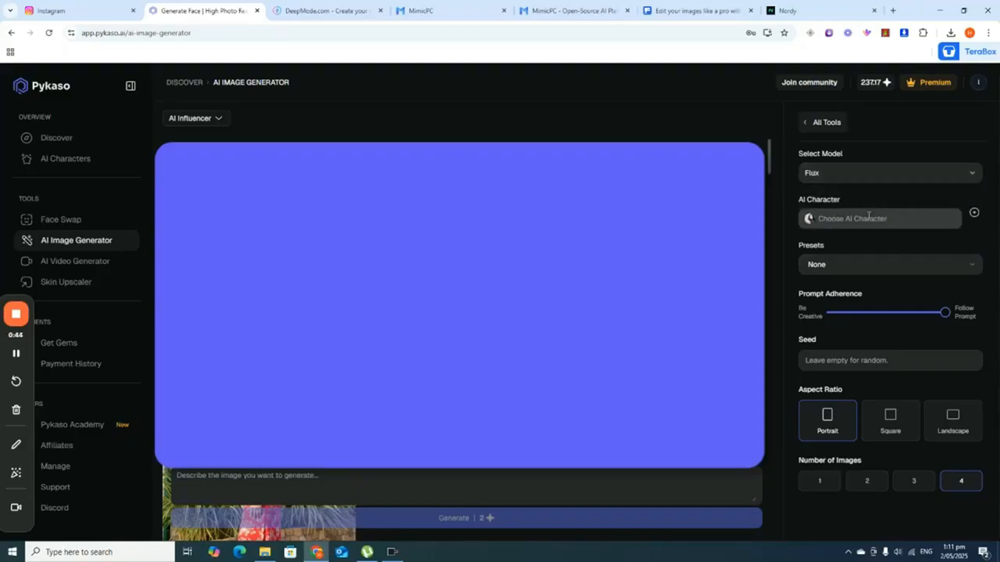
Step: Choose Talia as the AI character for generation, keeping the Flux model and the None preset
click(870, 219)
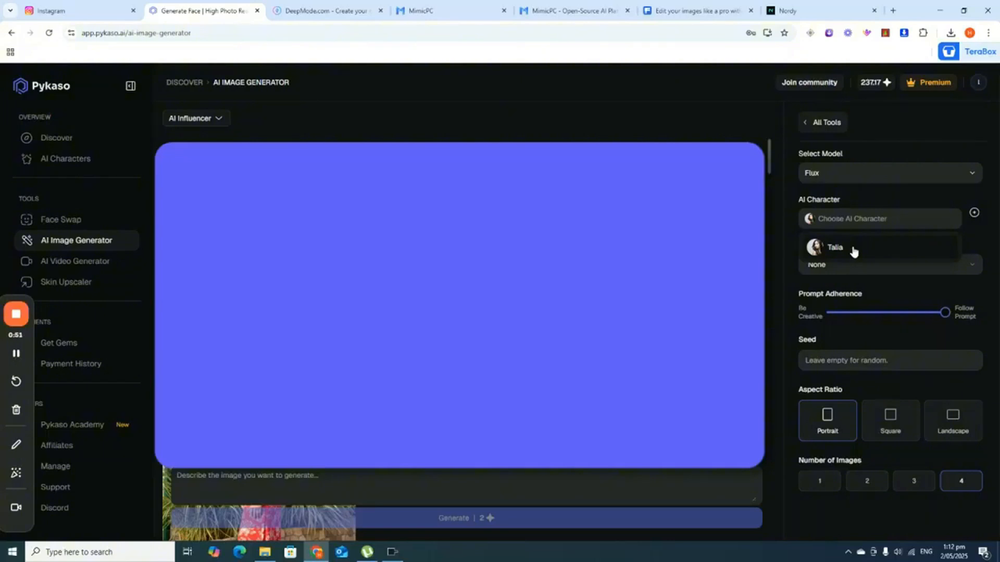
click(853, 250)
click(845, 179)
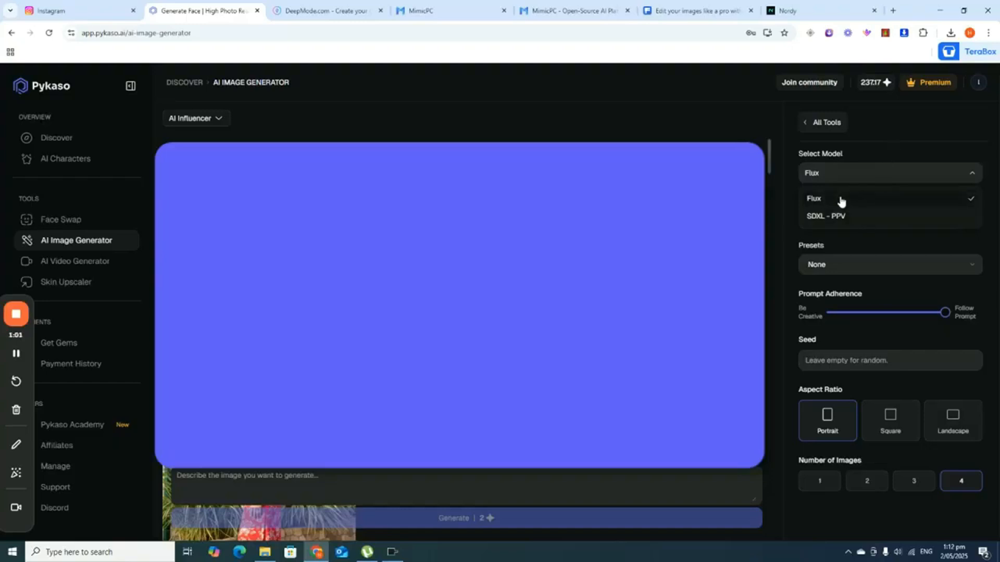
click(880, 245)
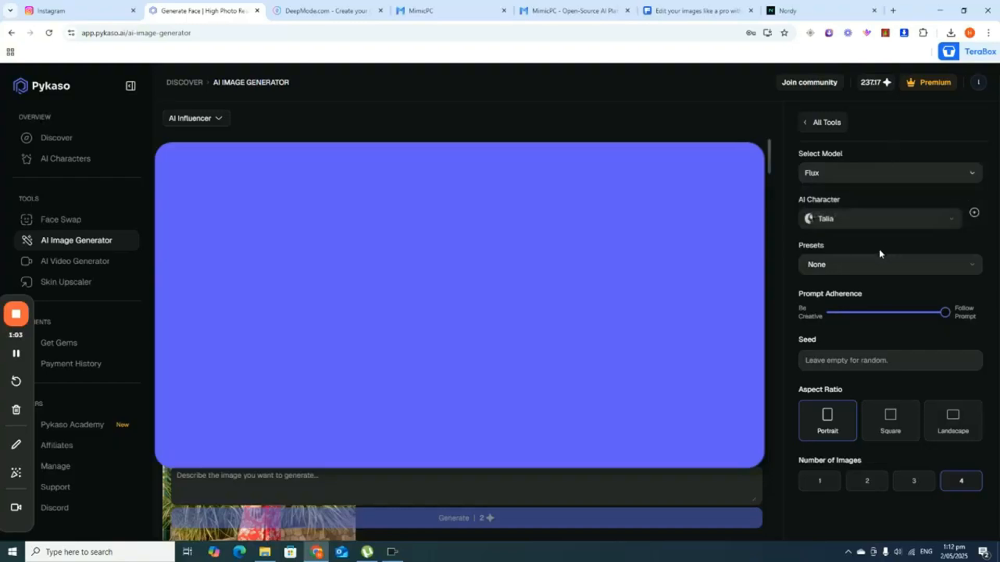
click(867, 266)
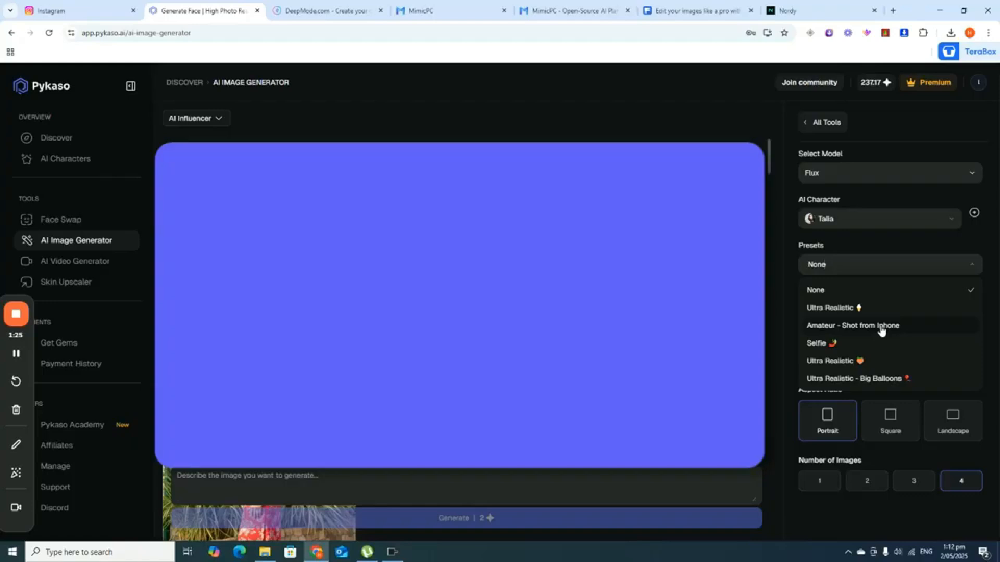
click(832, 293)
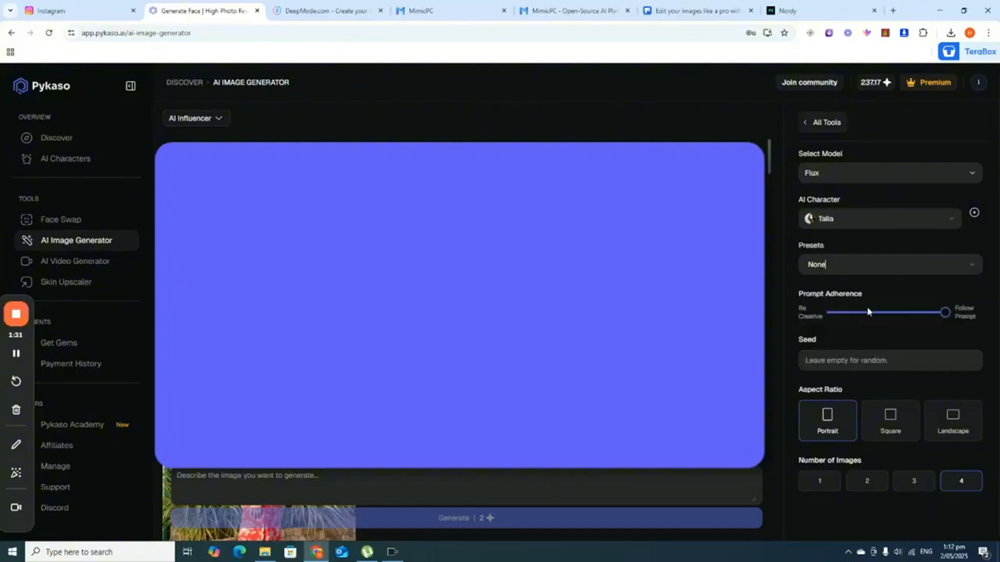
Step: Lower the prompt adherence to about a third of the way from Be Creative, leaving the seed empty for random
drag(948, 319, 891, 313)
drag(943, 312, 953, 314)
drag(946, 313, 861, 318)
click(861, 361)
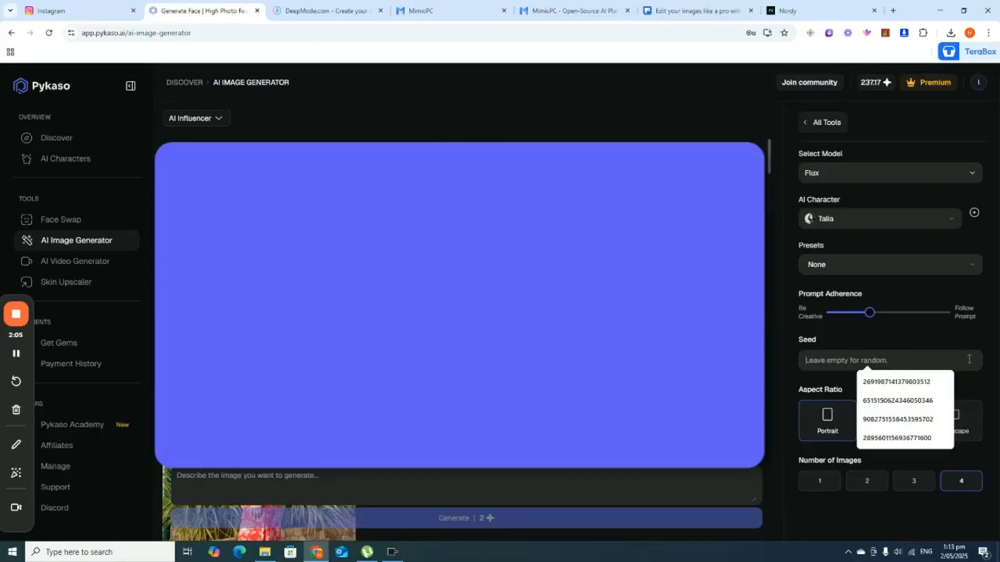
key(Escape)
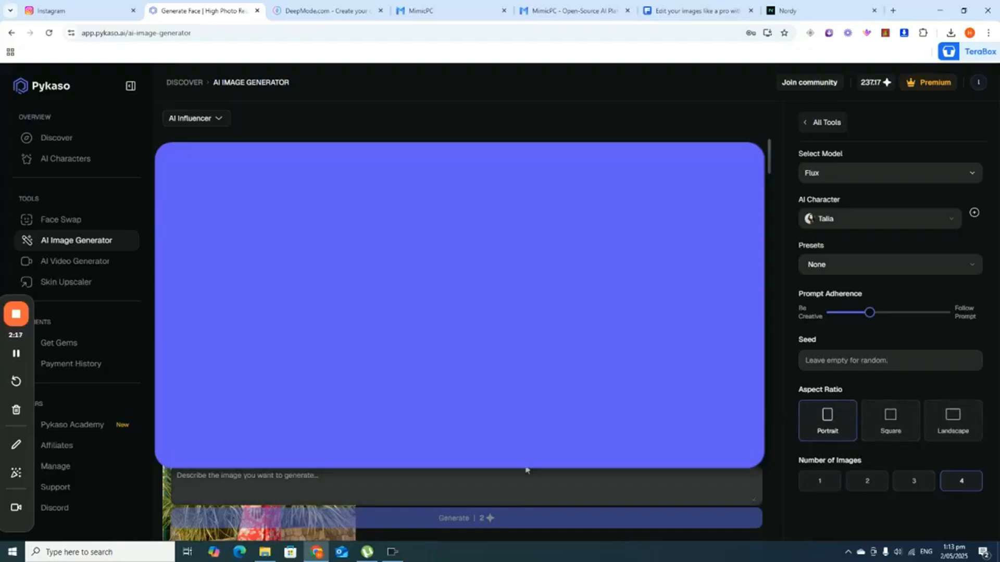
Step: Generate four portrait images from the prompt "a woman wearing a sundress in her living room"
click(488, 496)
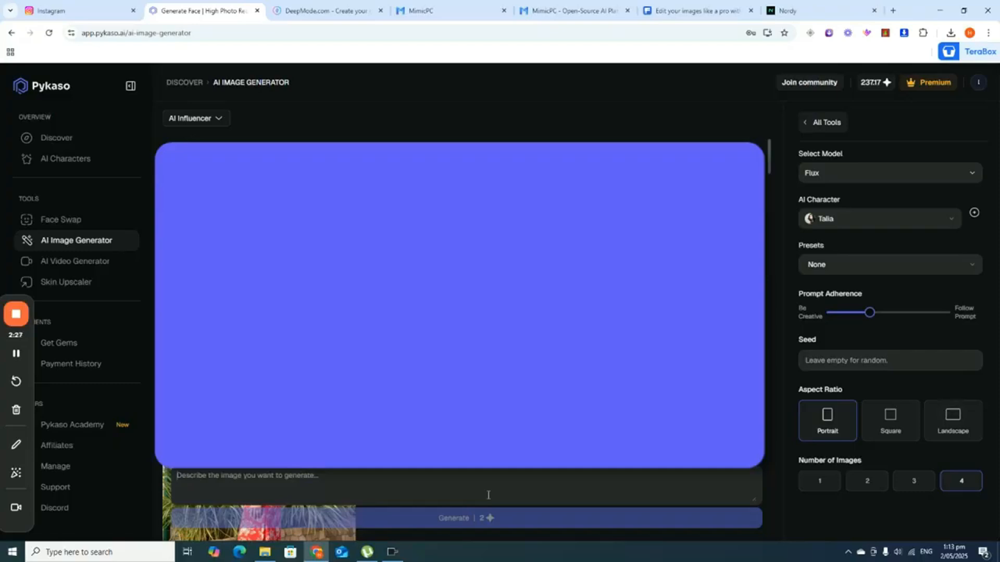
text(a)
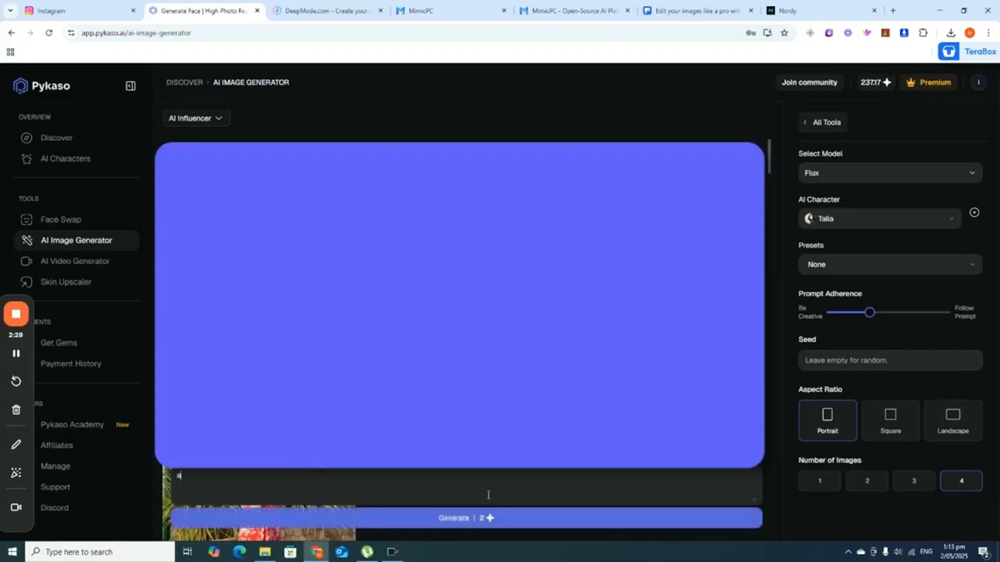
text( woman wearing a sundress)
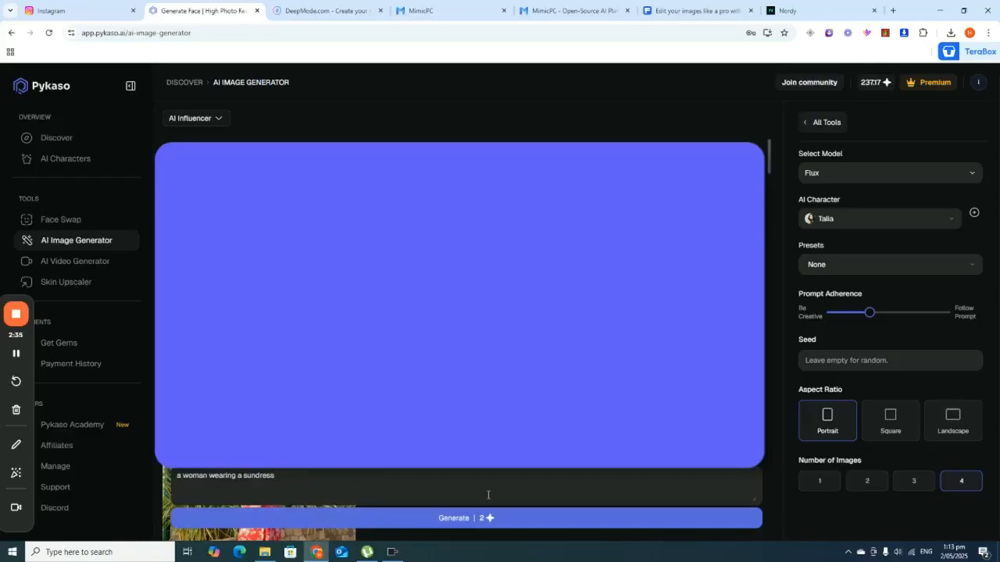
text( in her living room)
click(508, 519)
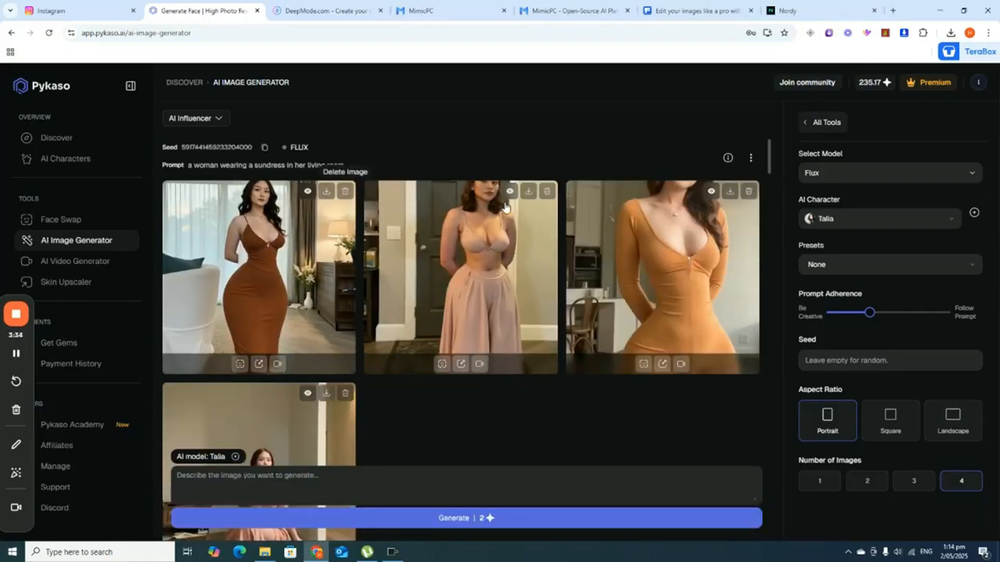
Step: Examine the generated living room images, enlarging each of the four to judge the character's face and body
scroll(500, 209, down, 1)
scroll(466, 232, down, 2)
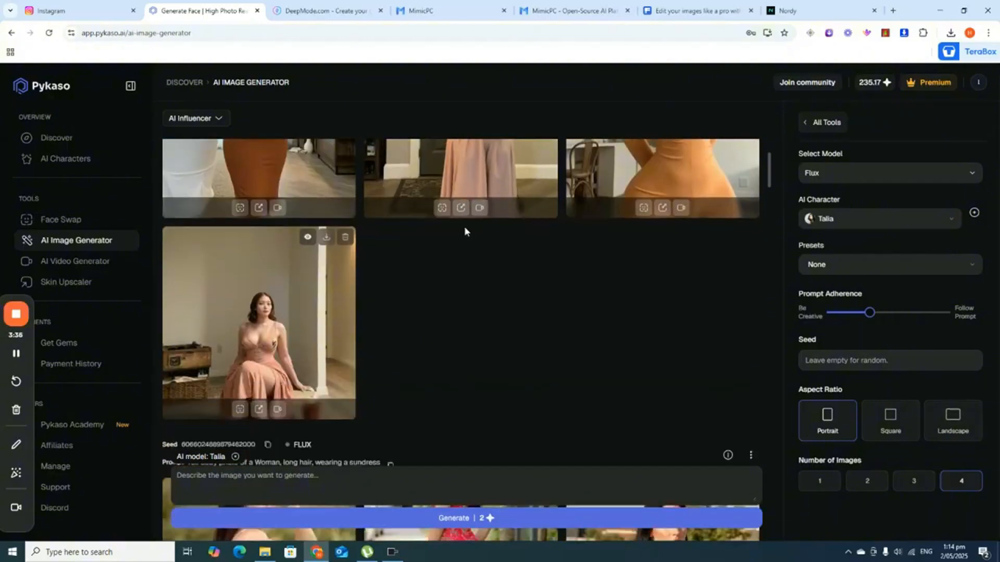
scroll(466, 233, up, 3)
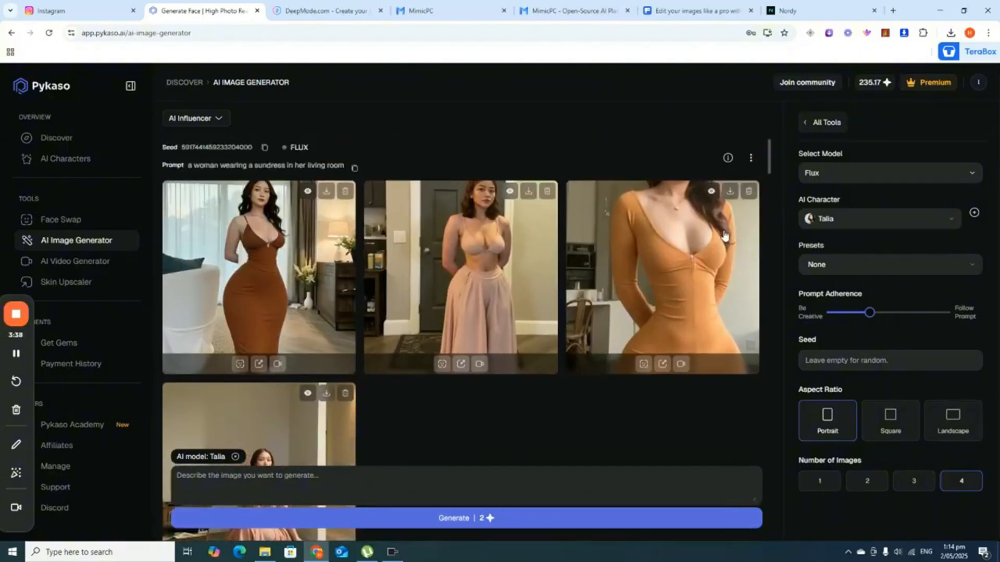
scroll(724, 235, down, 2)
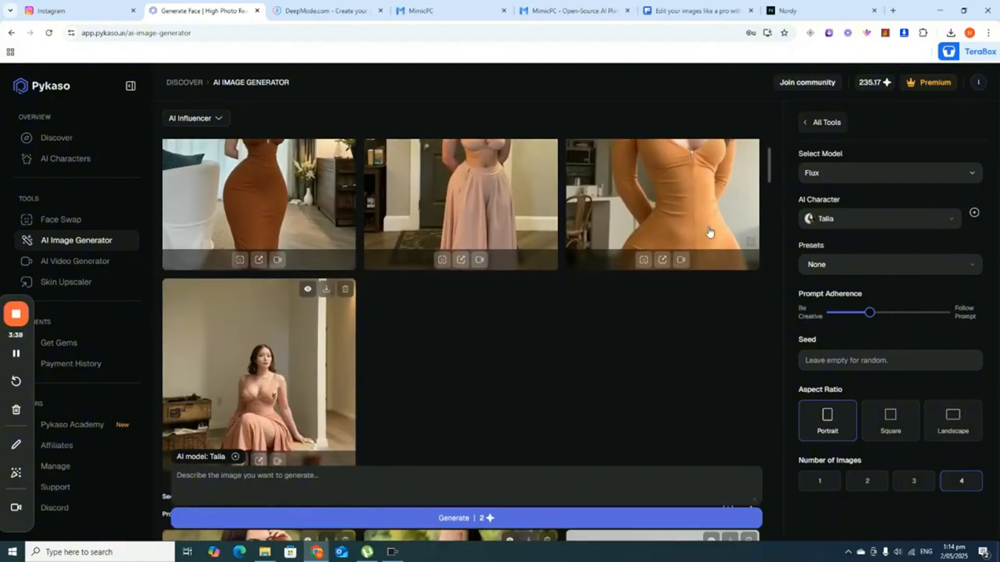
click(274, 333)
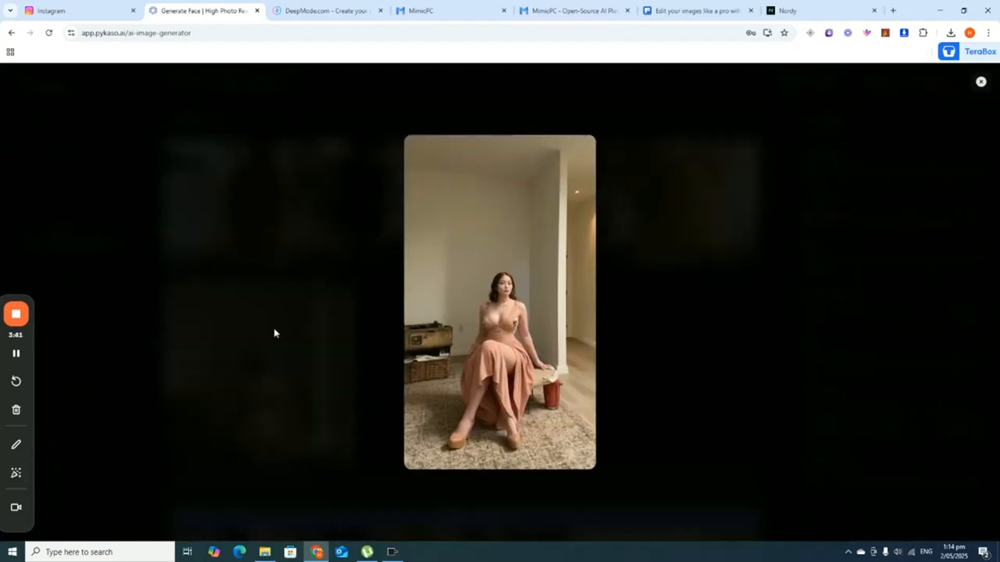
click(981, 82)
scroll(647, 379, up, 2)
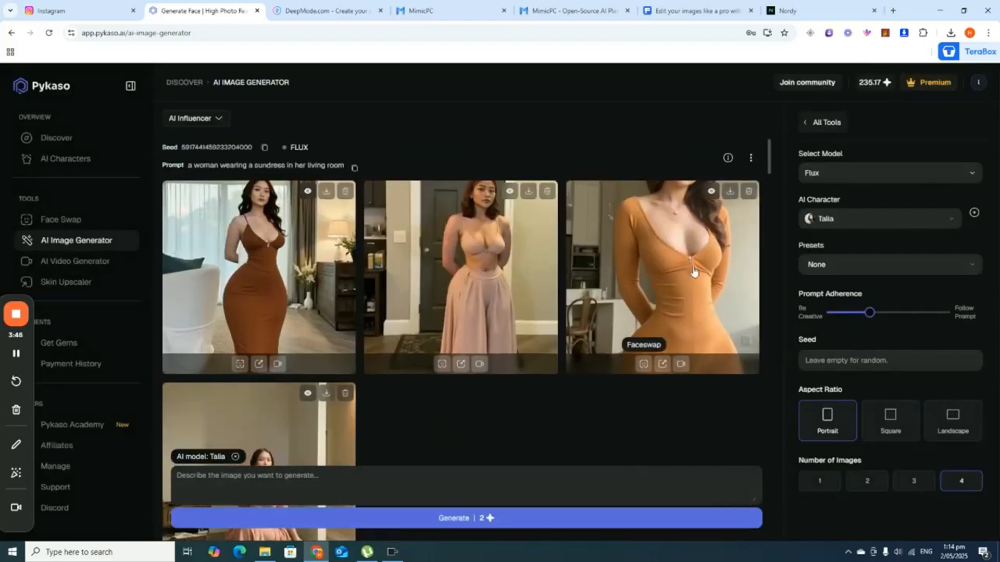
click(711, 191)
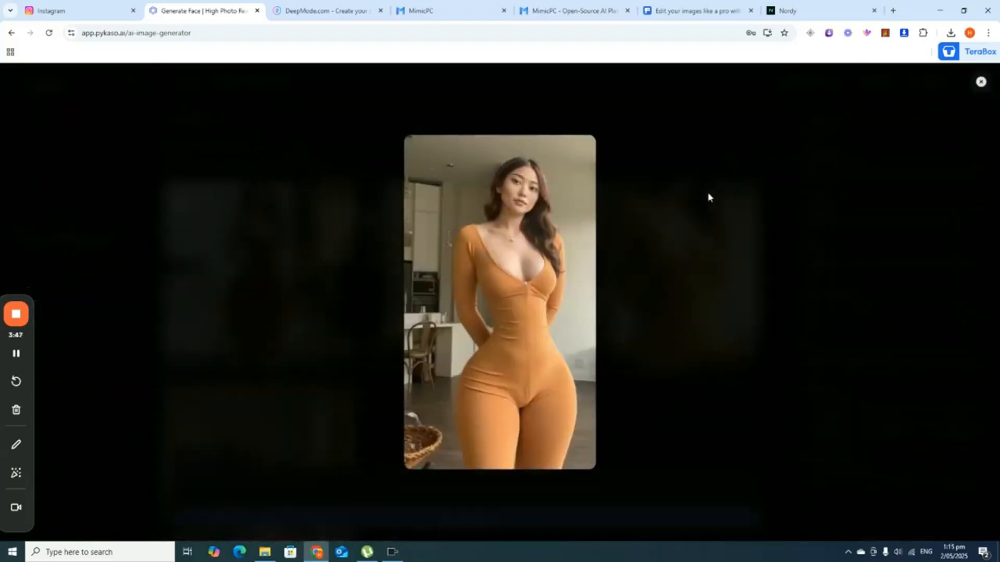
click(980, 82)
click(508, 188)
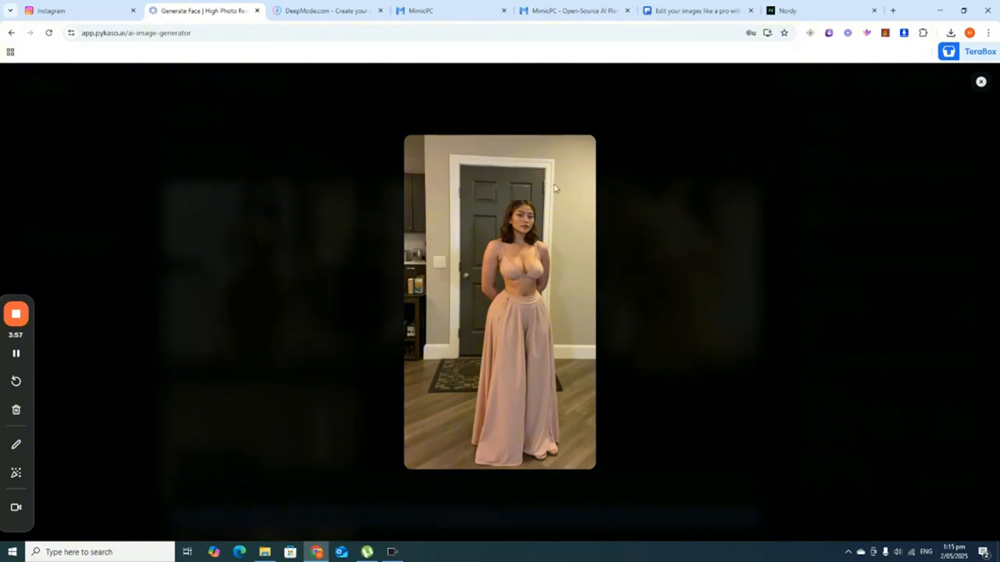
click(981, 82)
click(235, 268)
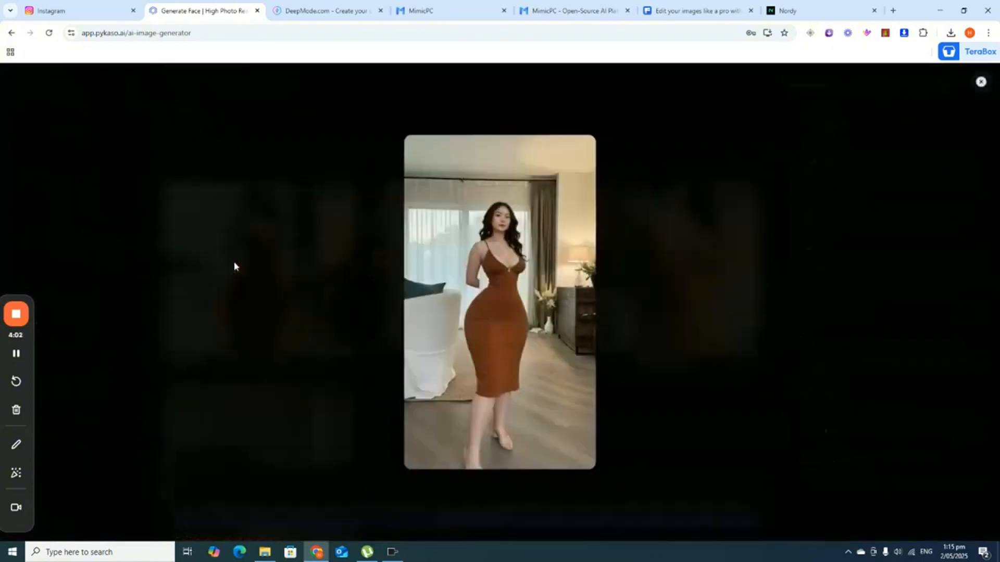
click(981, 81)
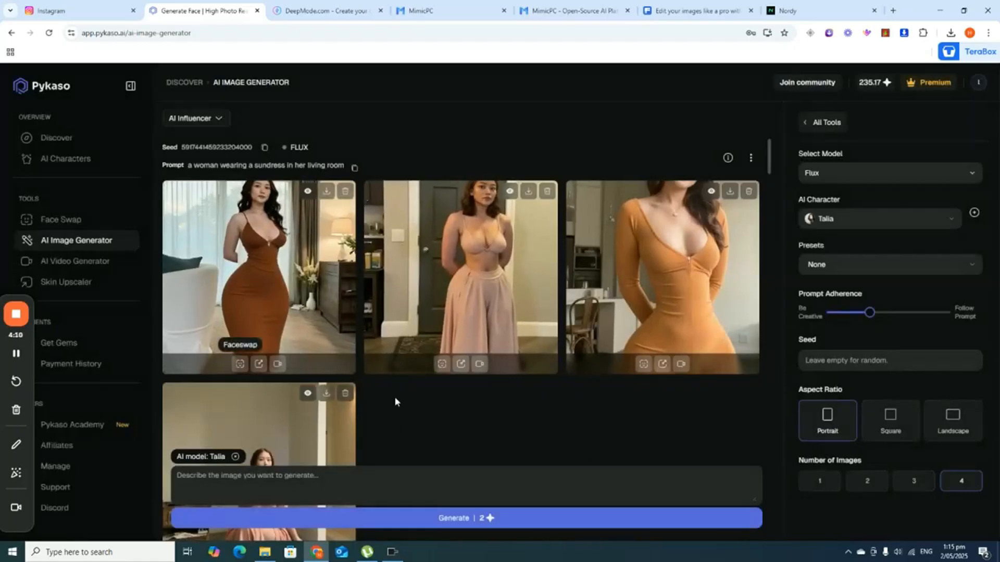
Step: Enlarge the image in front of the dark door and the seated image again to compare the character's consistency
click(485, 292)
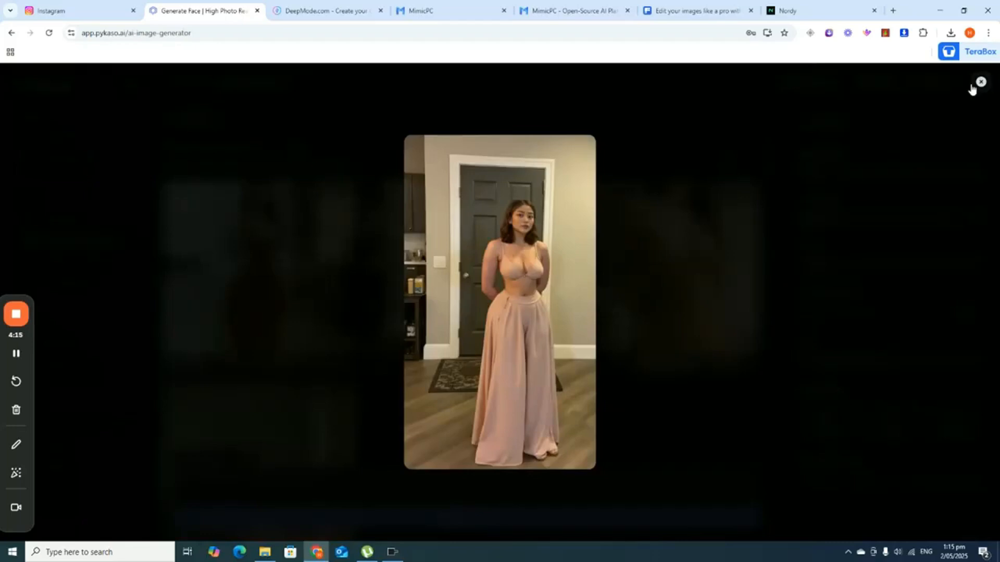
click(982, 82)
scroll(441, 313, down, 3)
scroll(440, 315, up, 3)
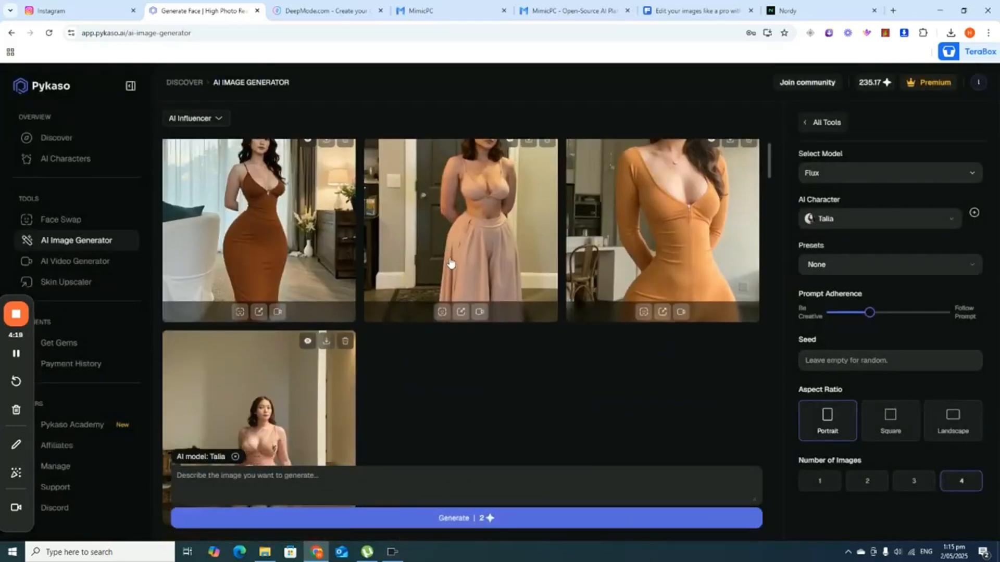
click(272, 422)
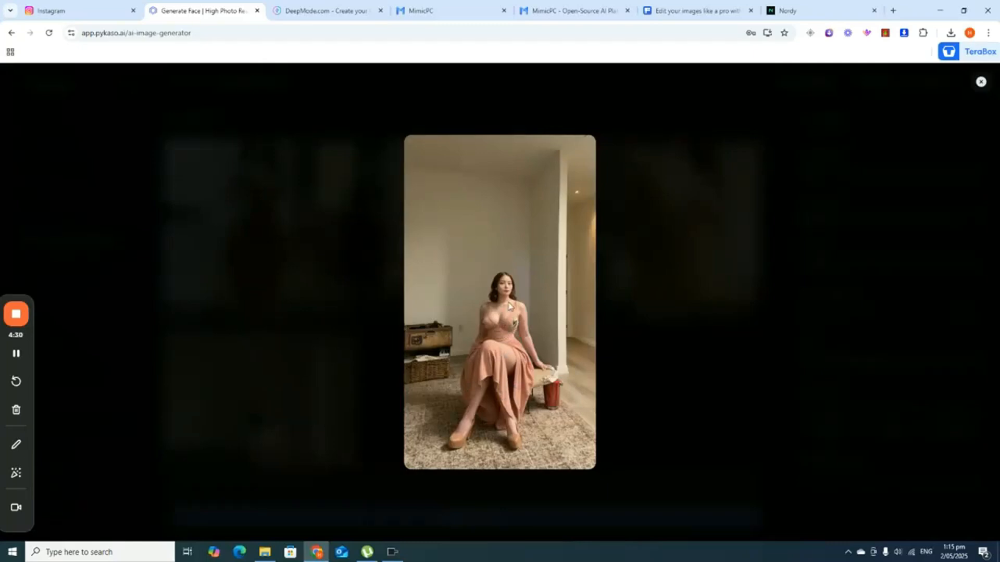
click(982, 82)
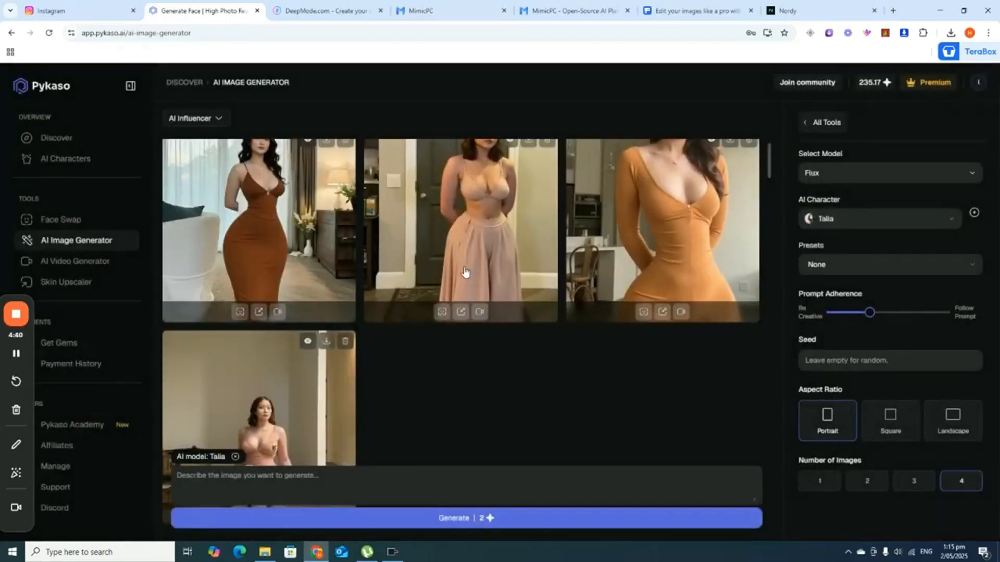
scroll(465, 270, up, 1)
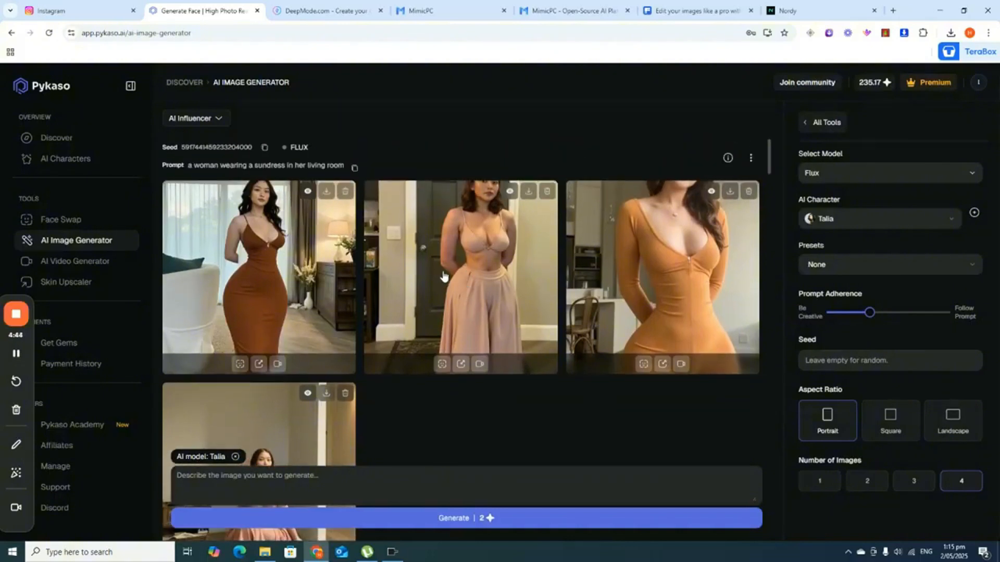
Step: Switch to DeepMode and open the Talia model's Flux Playground from the dashboard
click(329, 6)
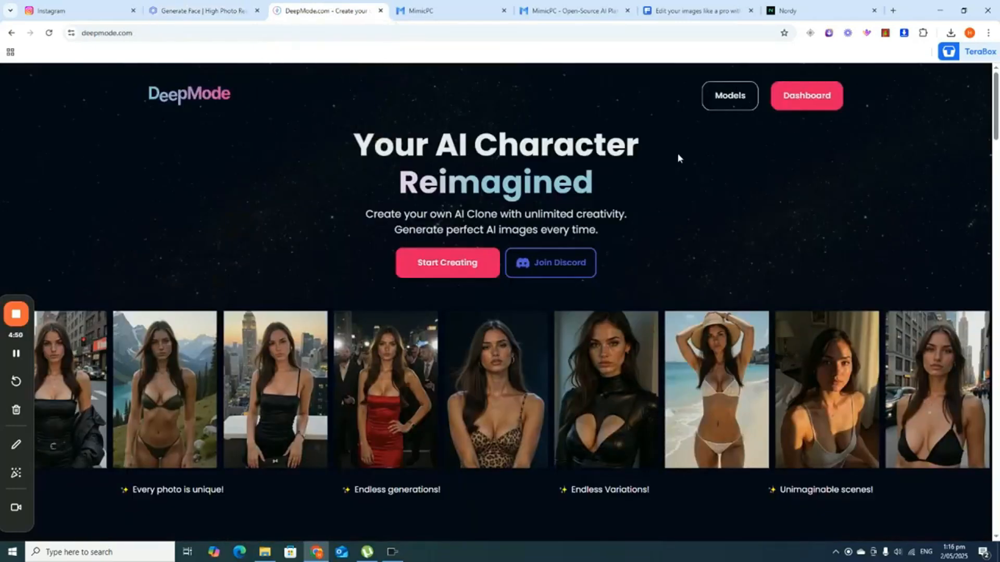
click(807, 104)
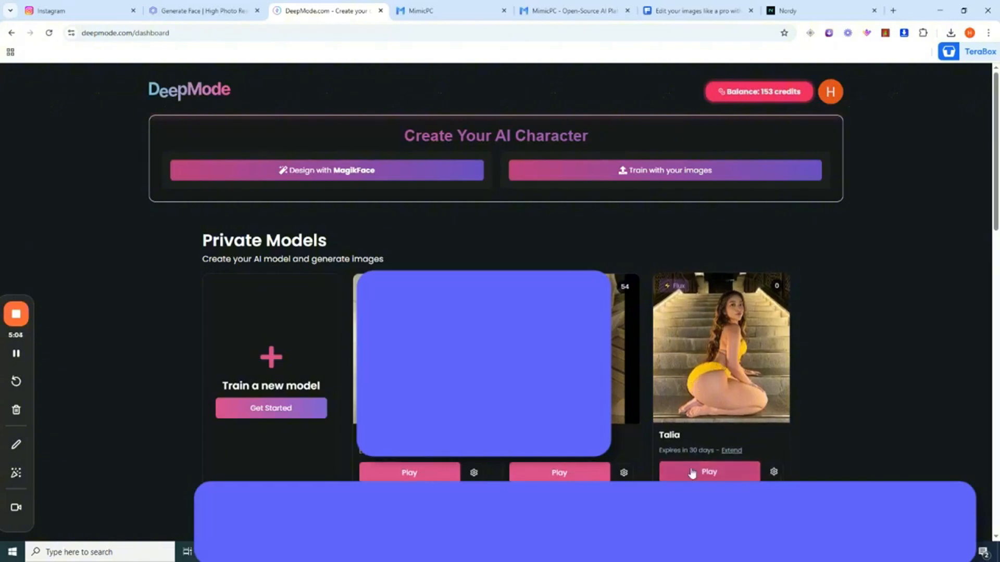
click(723, 476)
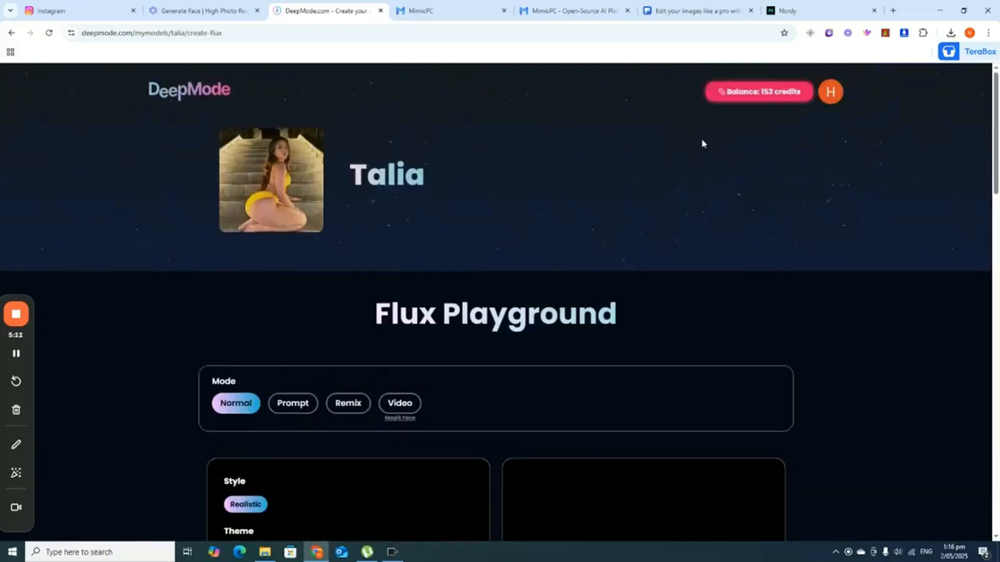
Step: Look through the playground's modes and its theme, outfit, hair color, ratio and number of generations options
scroll(632, 203, down, 10)
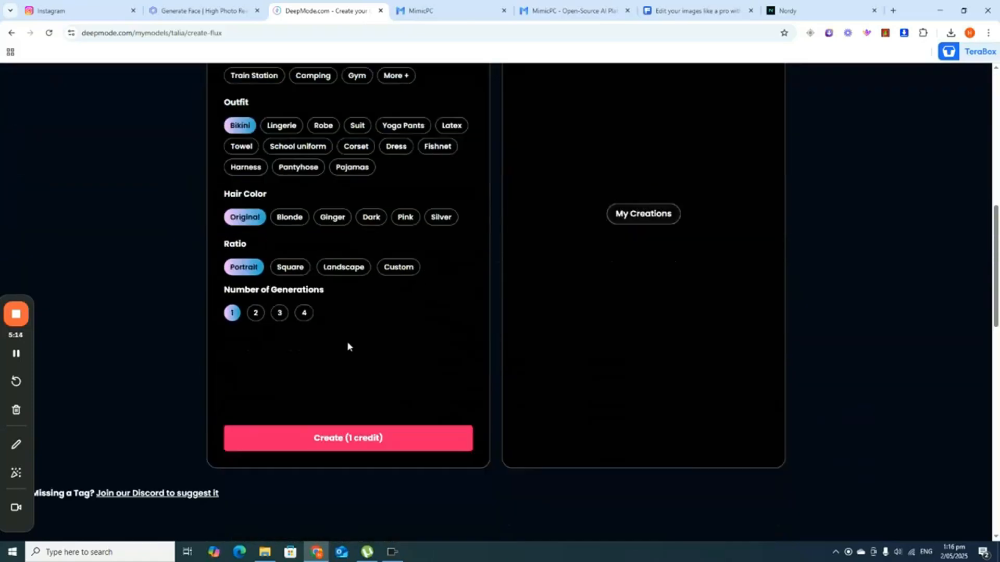
scroll(336, 292, up, 6)
scroll(337, 290, down, 4)
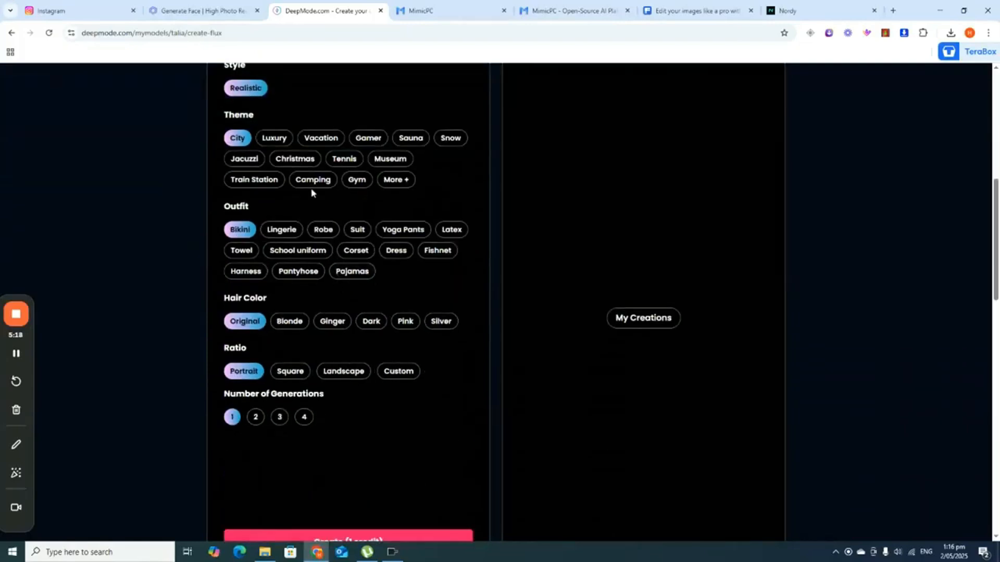
scroll(367, 245, up, 2)
scroll(367, 249, down, 8)
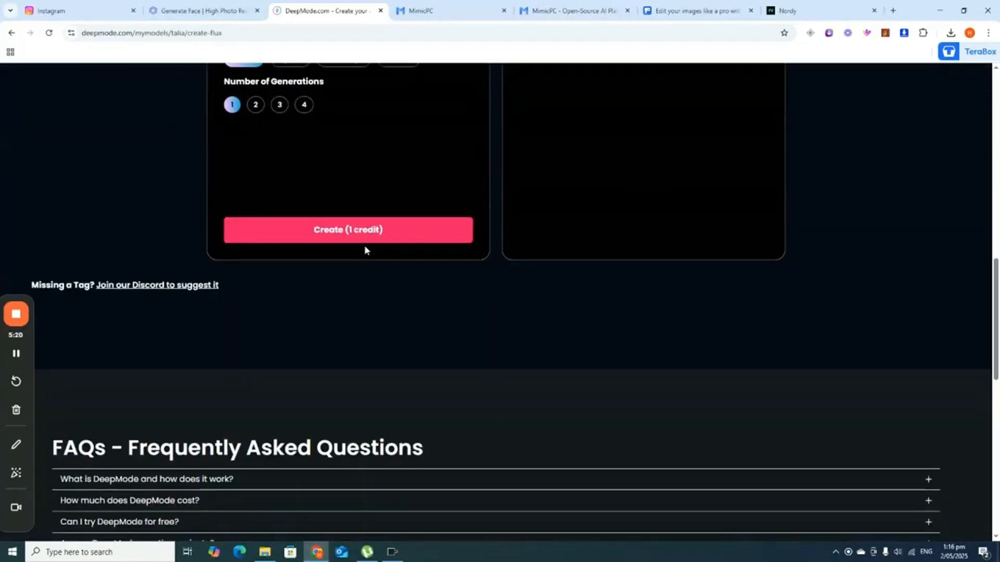
click(365, 242)
scroll(365, 242, up, 10)
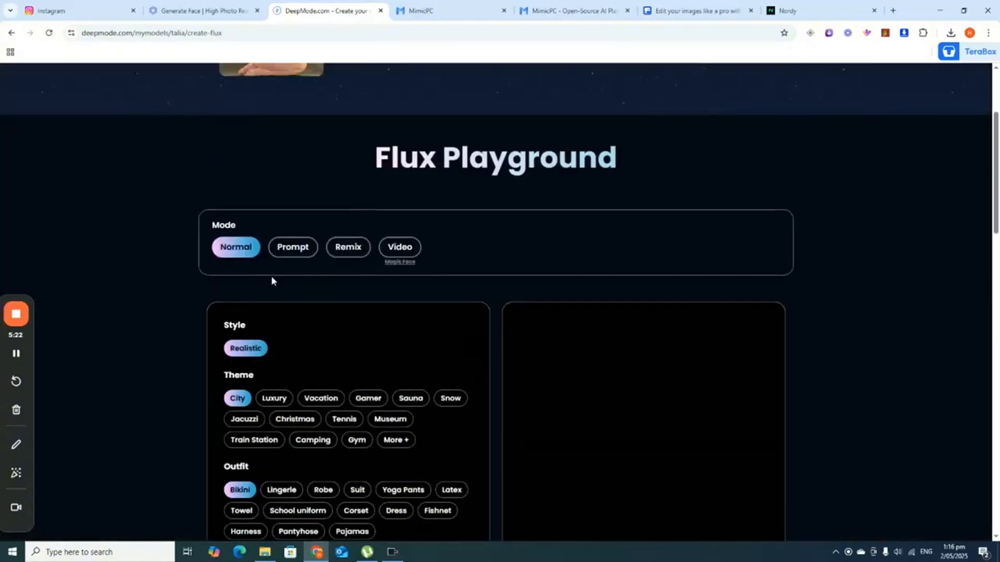
scroll(260, 260, down, 2)
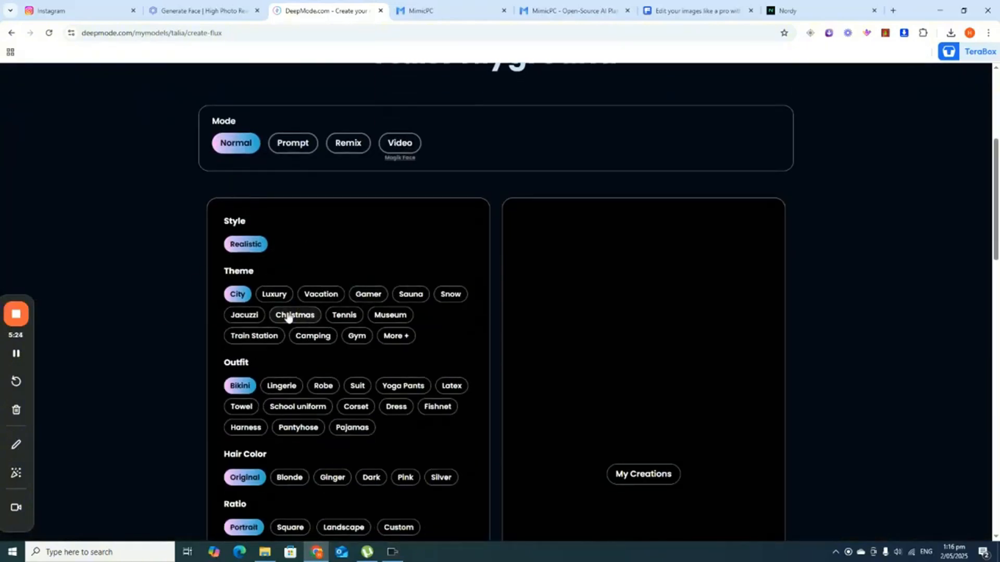
Step: Expand the theme list, set the theme to Bedroom and the outfit to Lingerie
click(403, 344)
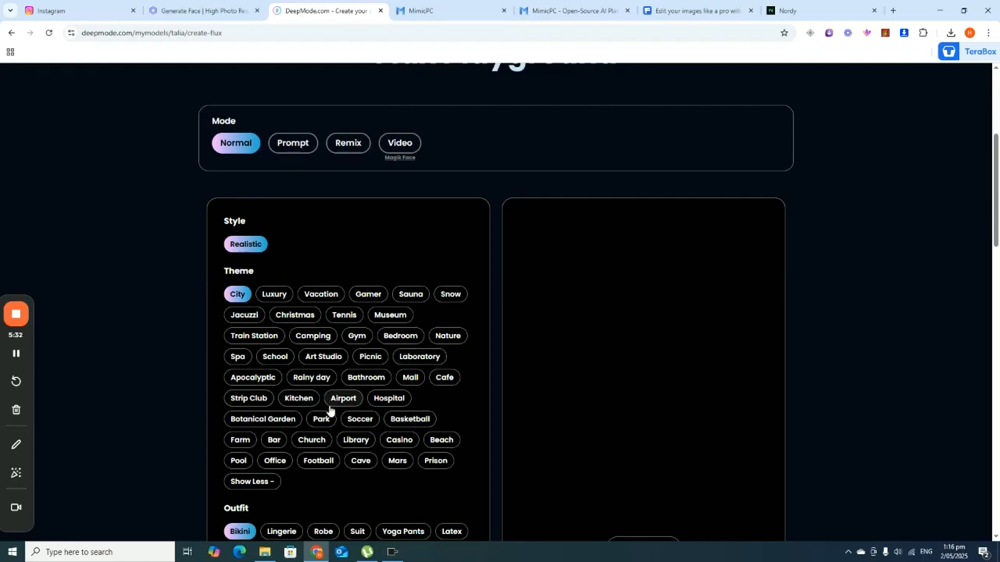
click(400, 337)
scroll(412, 339, down, 3)
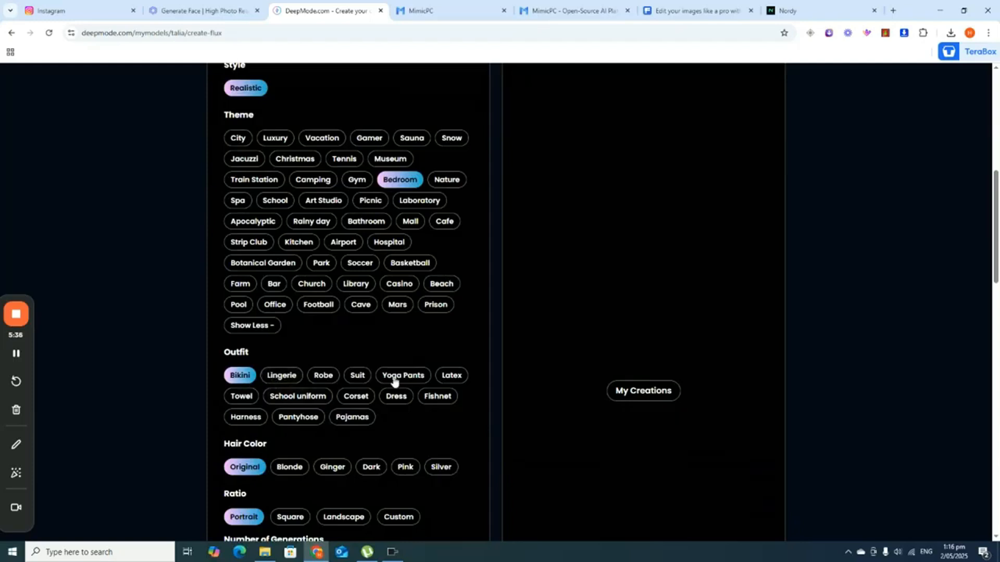
scroll(317, 368, down, 4)
click(265, 166)
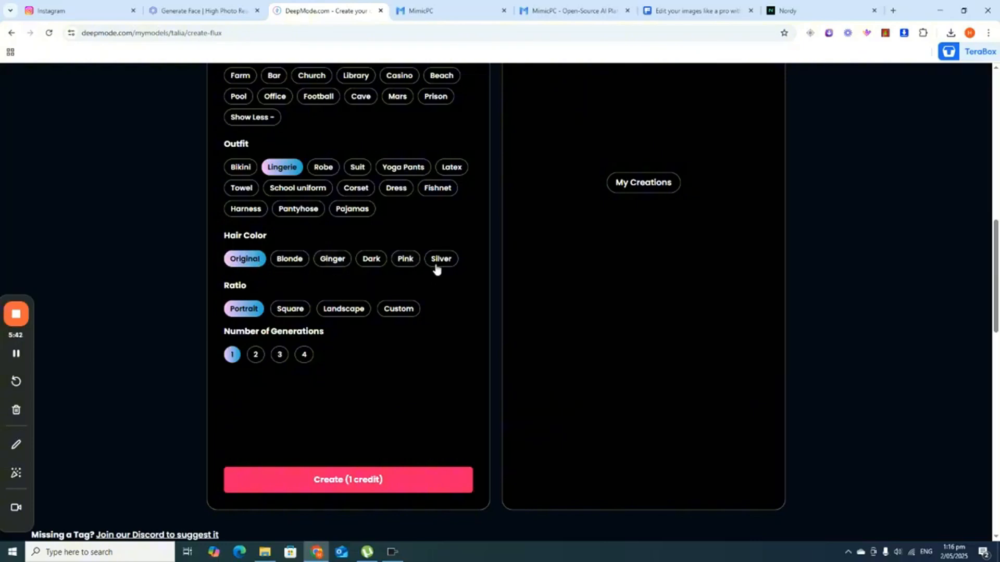
Step: Set the number of generations to 4 and create the portrait images with original hair color
click(303, 355)
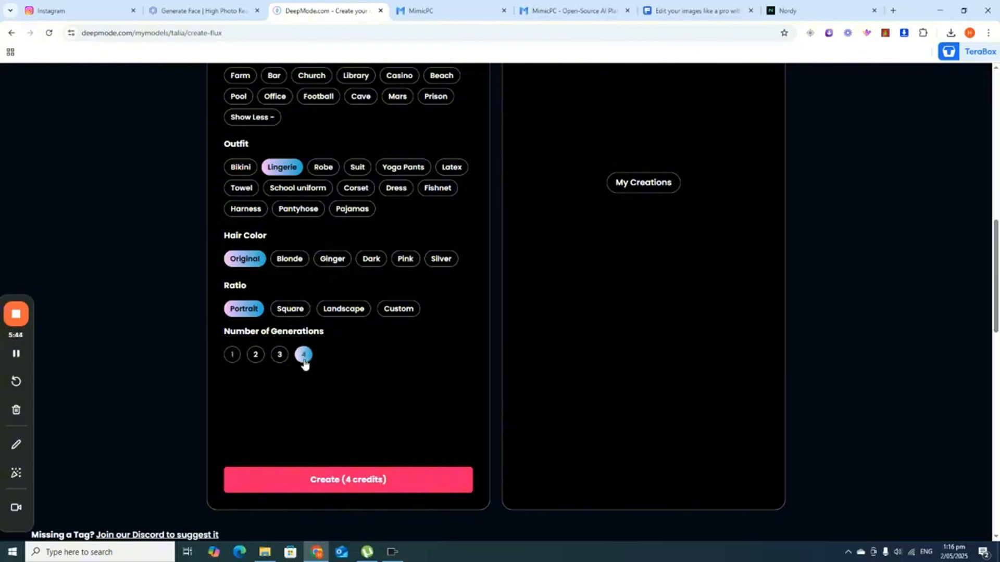
click(381, 487)
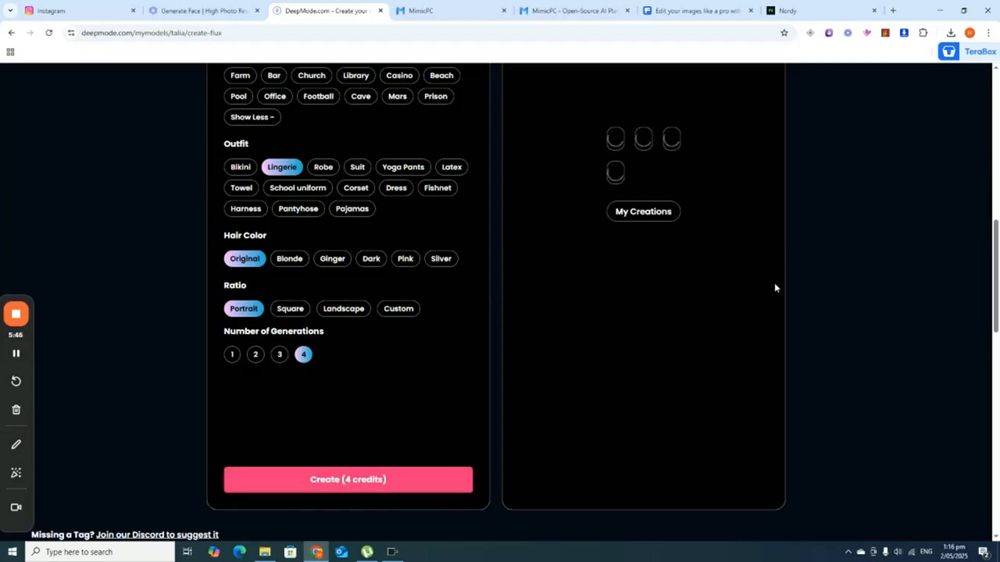
scroll(793, 263, up, 10)
scroll(792, 261, down, 5)
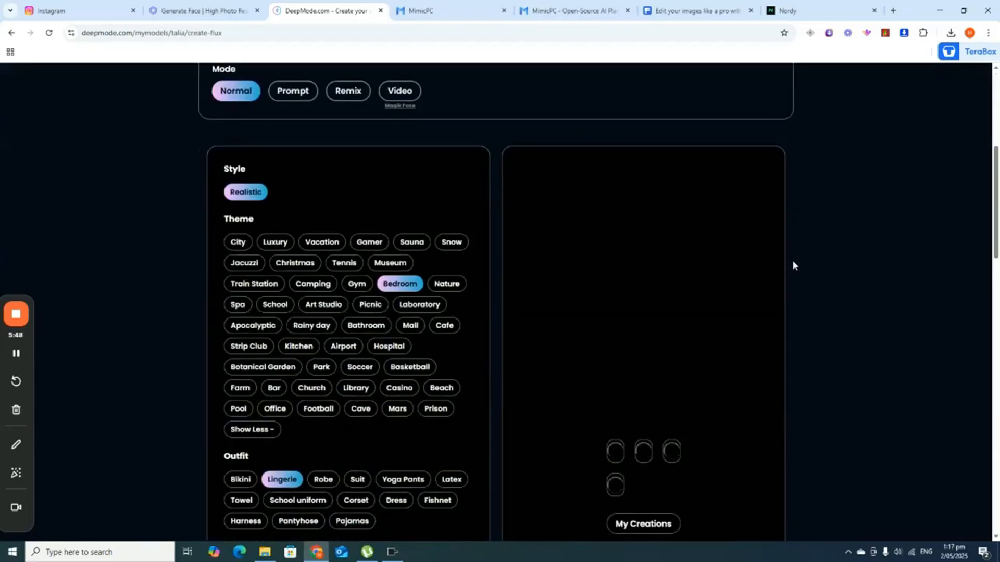
scroll(793, 260, up, 5)
scroll(789, 263, down, 7)
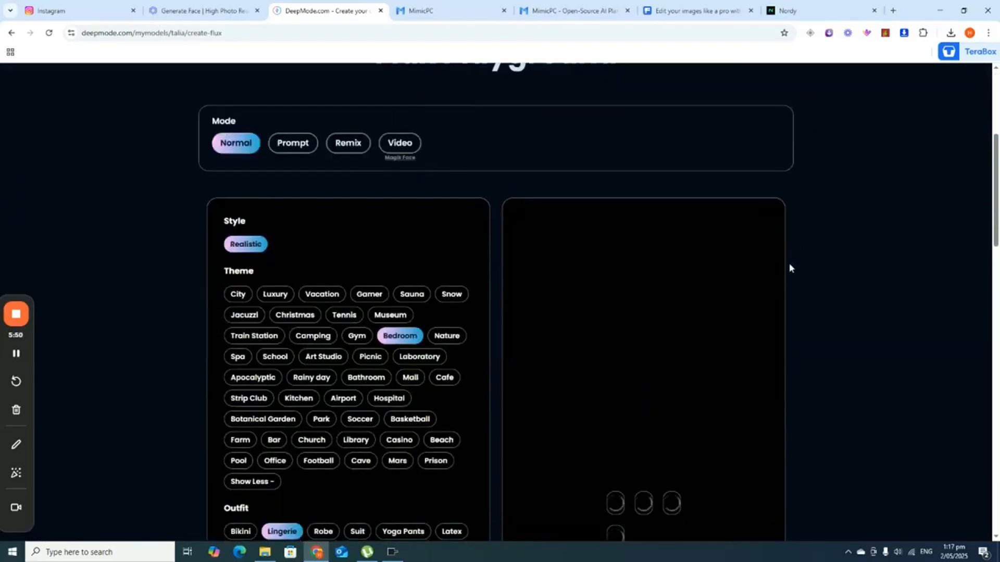
scroll(786, 269, down, 4)
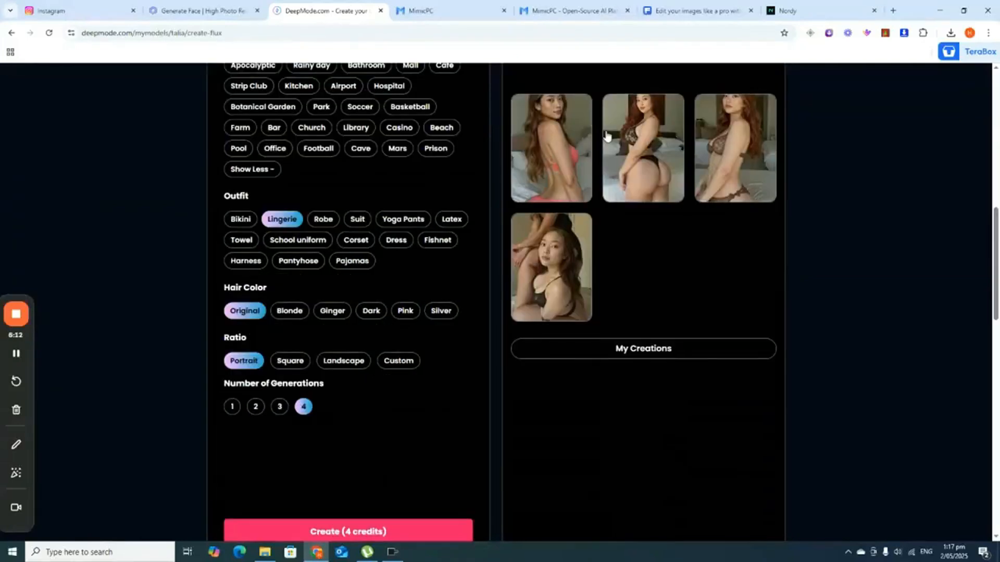
Step: Enlarge several of the generated bedroom images to judge the character's face and body
click(625, 133)
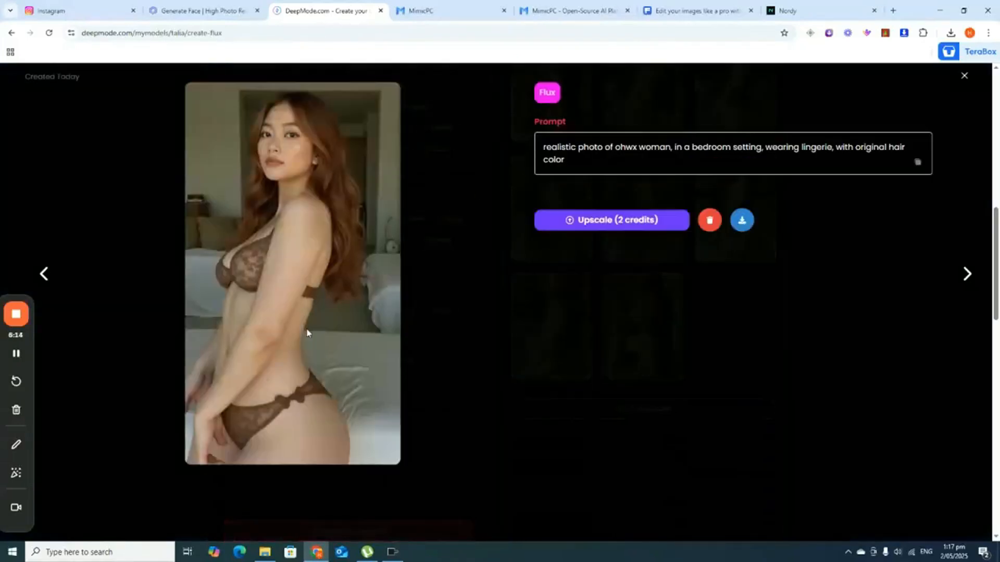
click(963, 77)
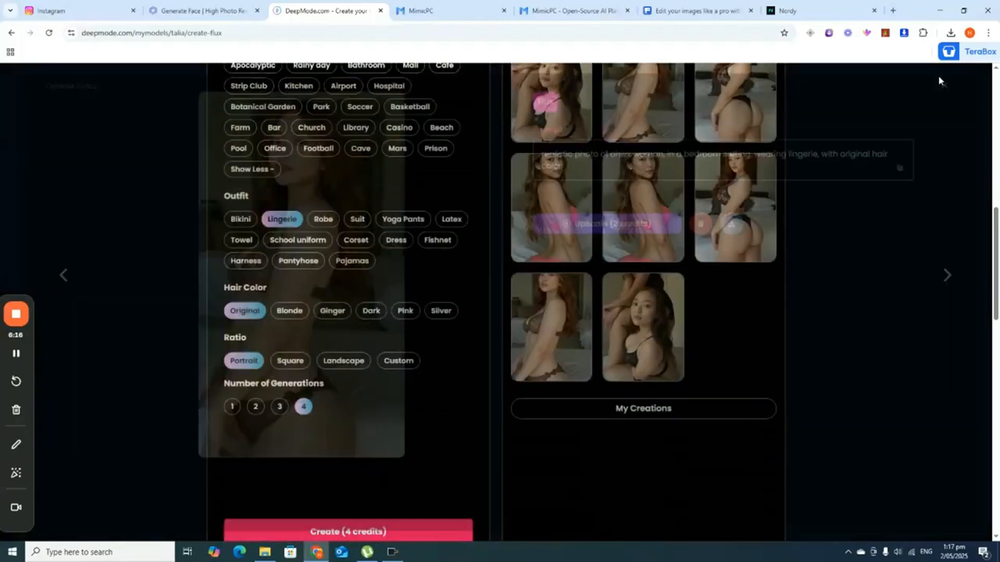
click(571, 253)
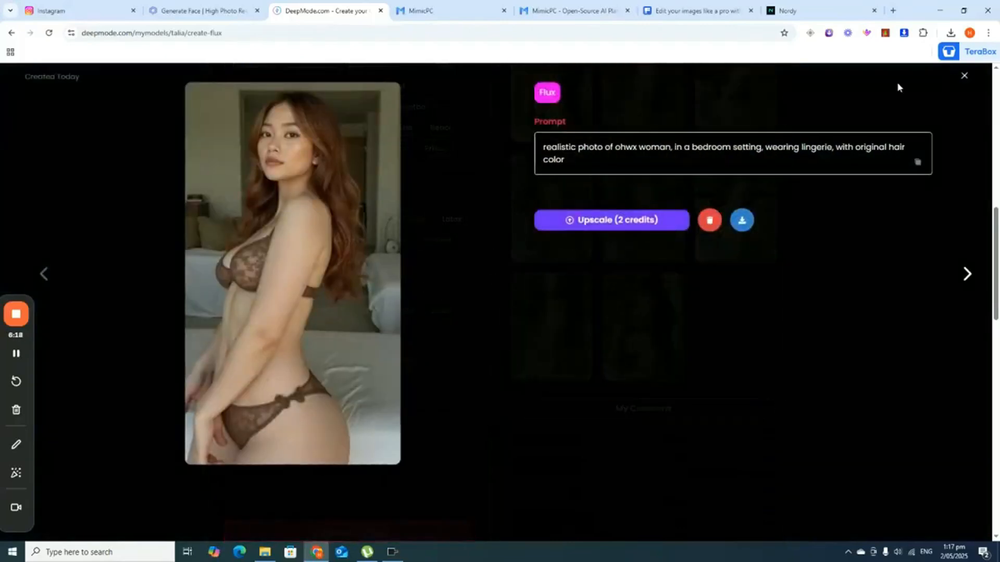
click(964, 275)
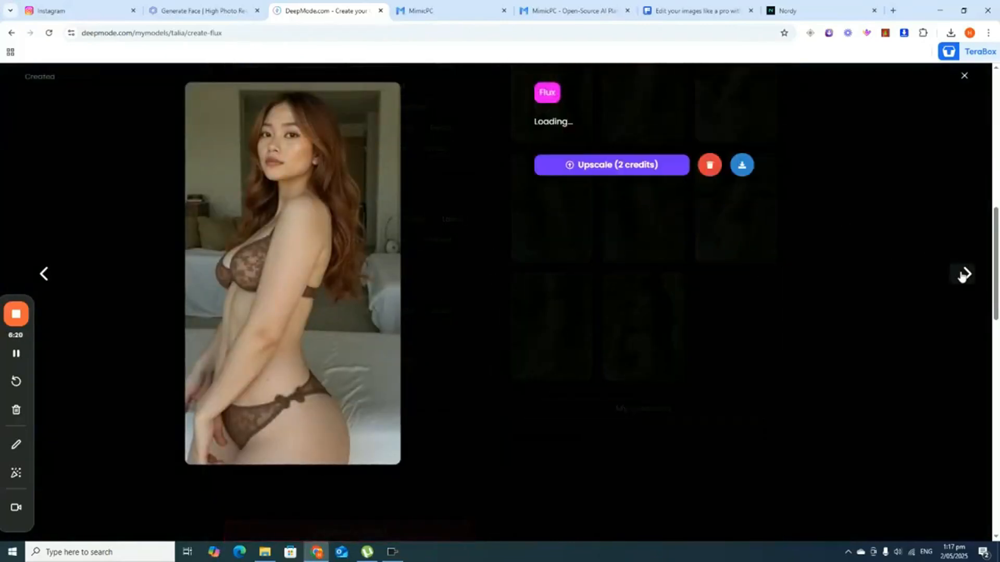
click(963, 77)
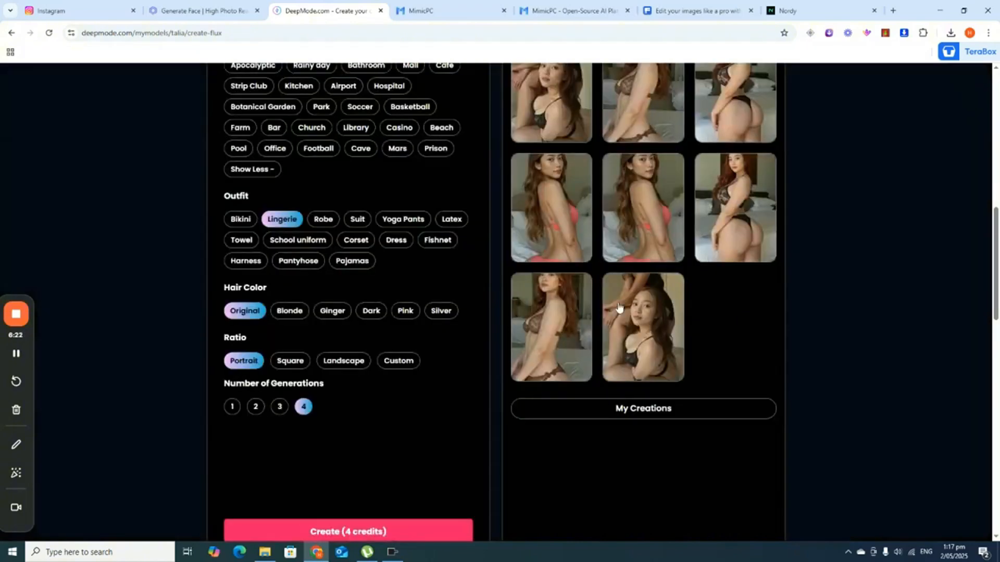
scroll(619, 308, down, 3)
scroll(619, 307, up, 3)
click(645, 230)
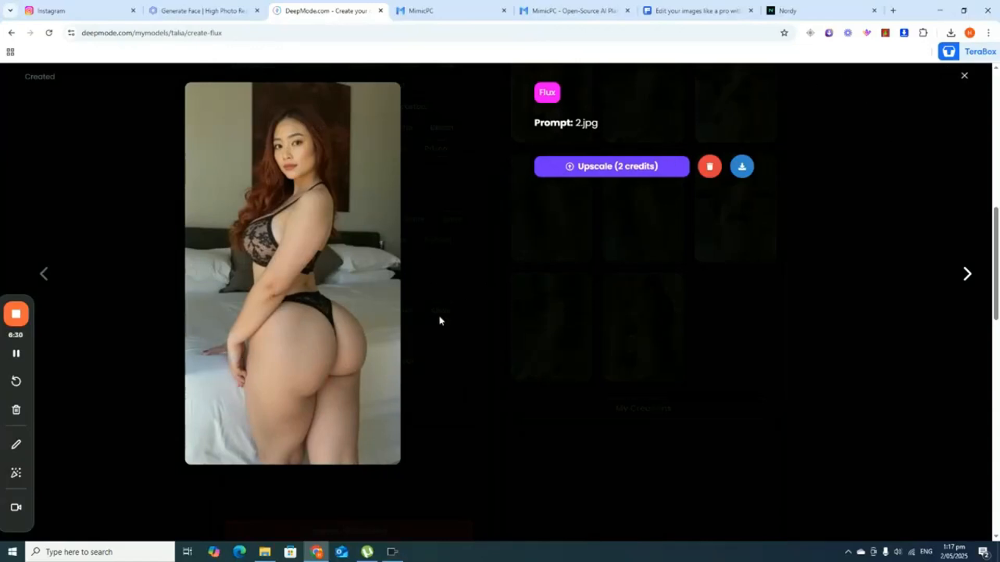
click(965, 78)
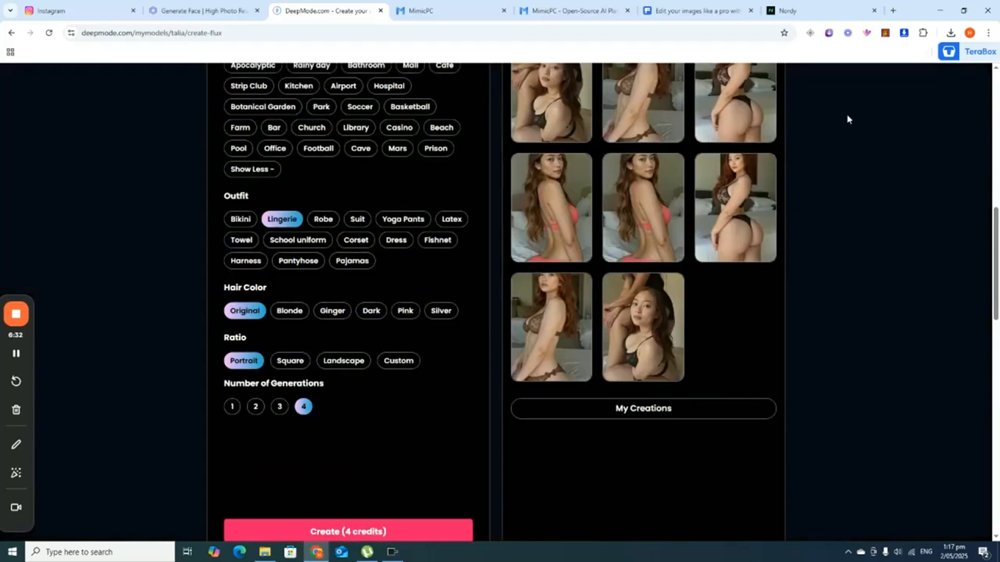
Step: Enlarge the side-view image with the brown outfit again and review the whole set of results for consistency
click(707, 194)
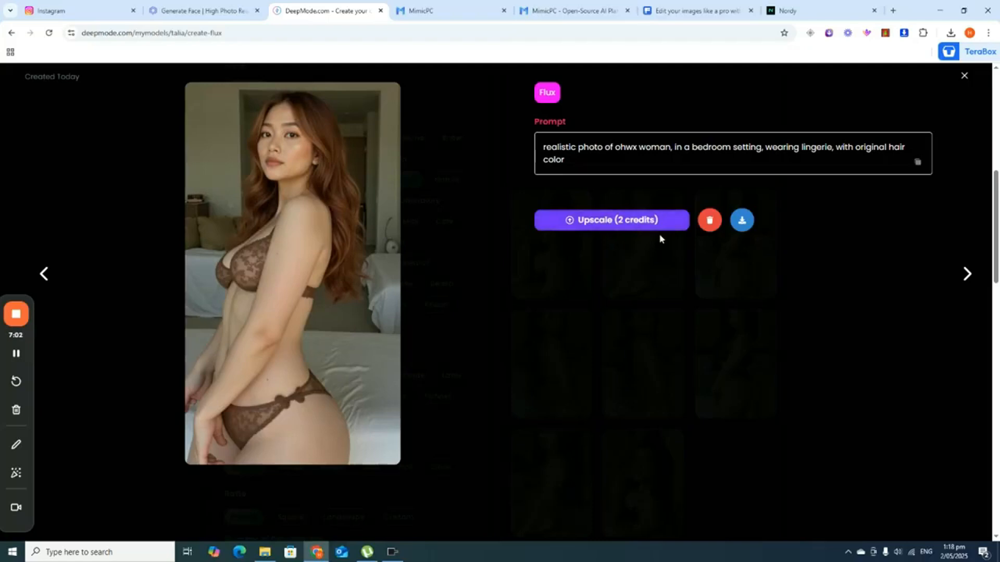
click(964, 75)
scroll(927, 118, up, 5)
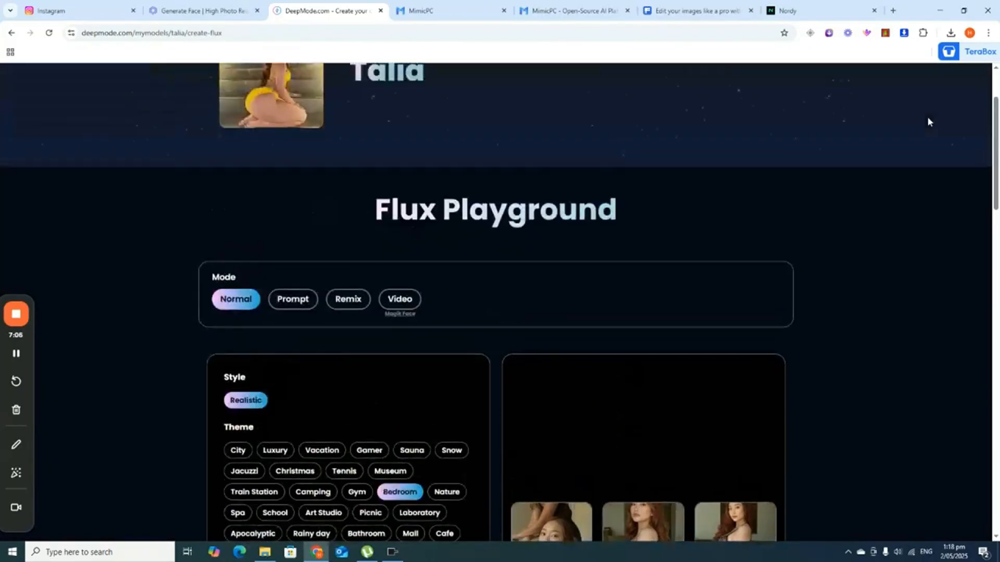
scroll(840, 239, down, 4)
scroll(845, 205, down, 1)
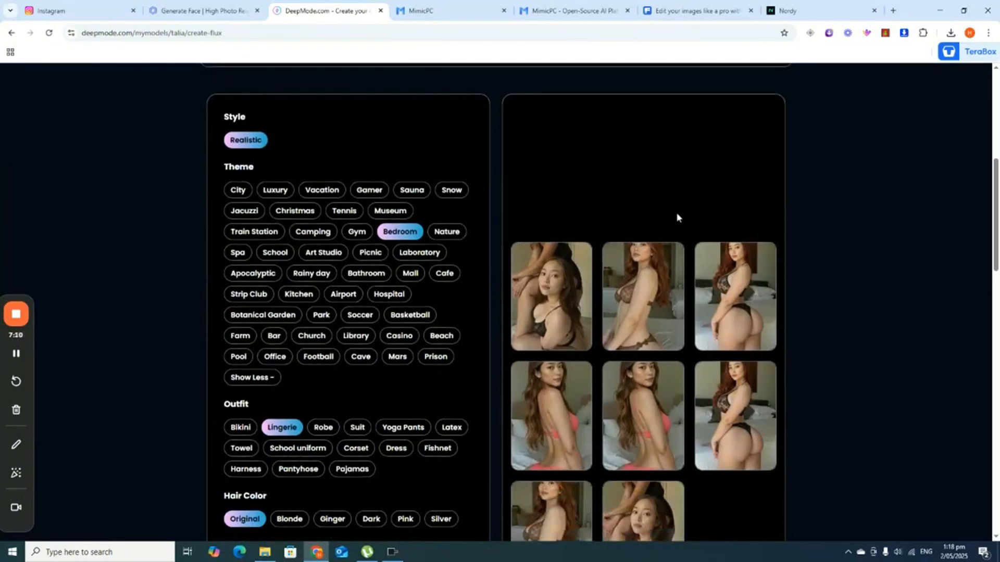
scroll(846, 367, down, 3)
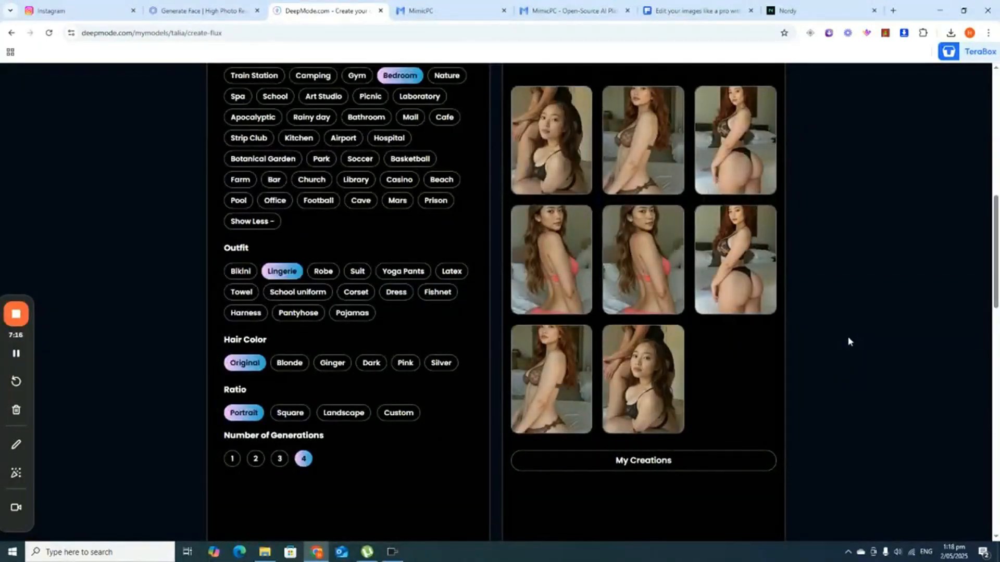
scroll(630, 288, up, 4)
scroll(630, 288, down, 3)
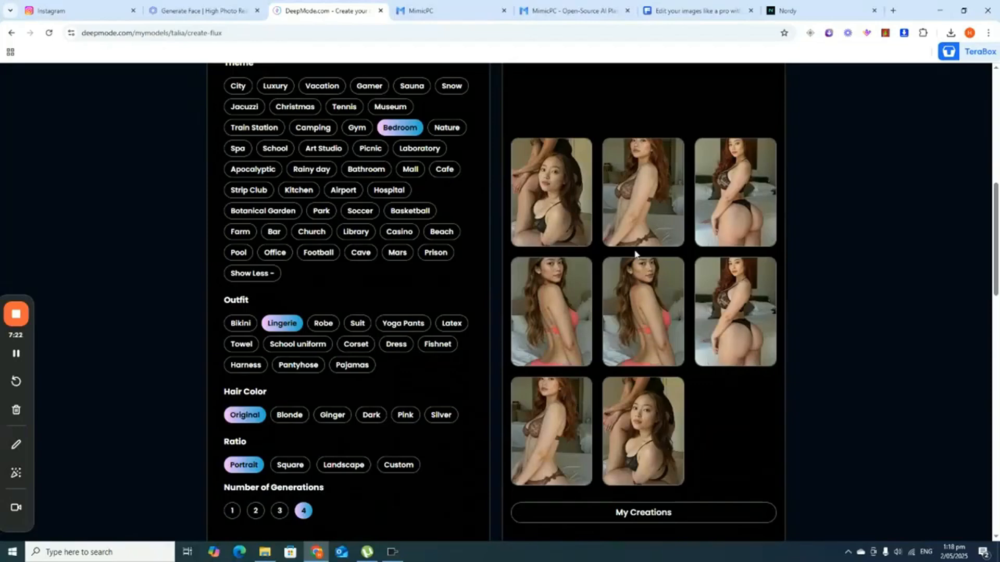
Step: Enlarge the image of the character standing beside the bed in black and check its quality
click(717, 192)
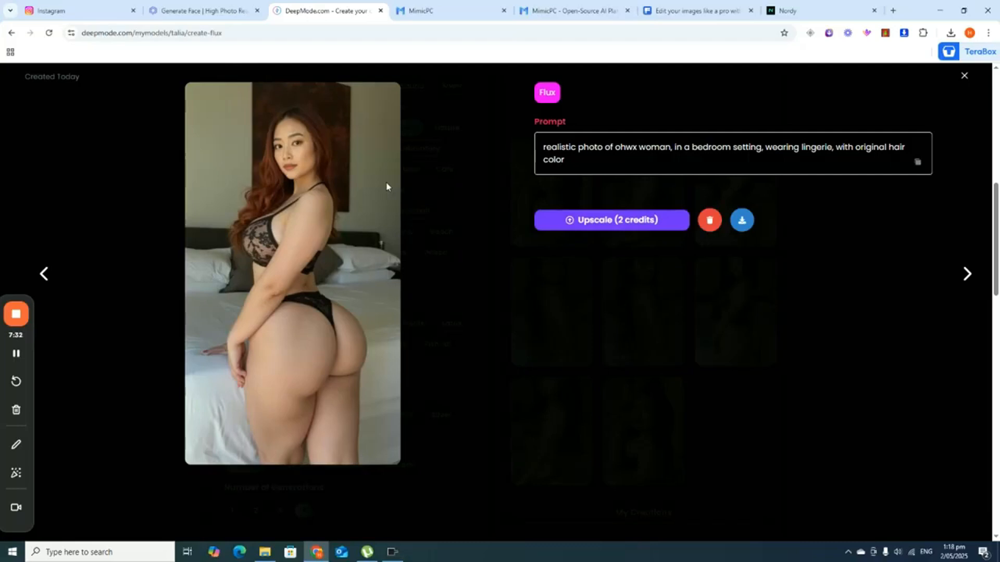
click(964, 78)
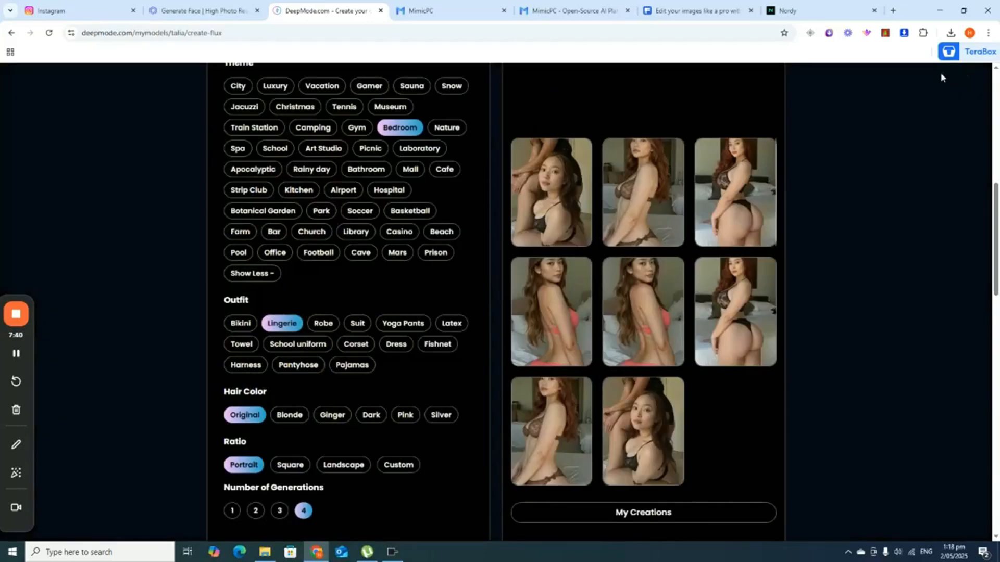
scroll(744, 283, up, 5)
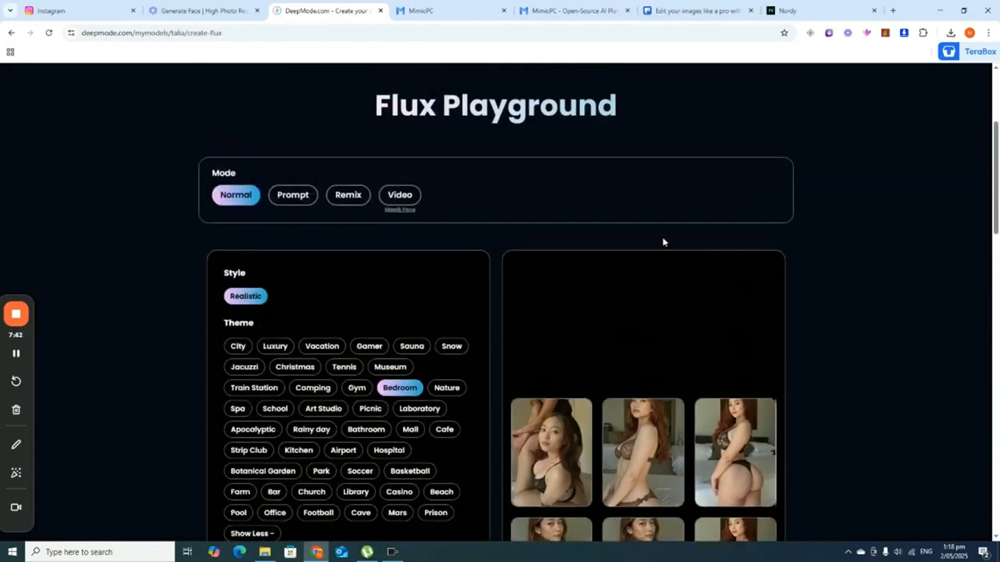
scroll(504, 183, down, 10)
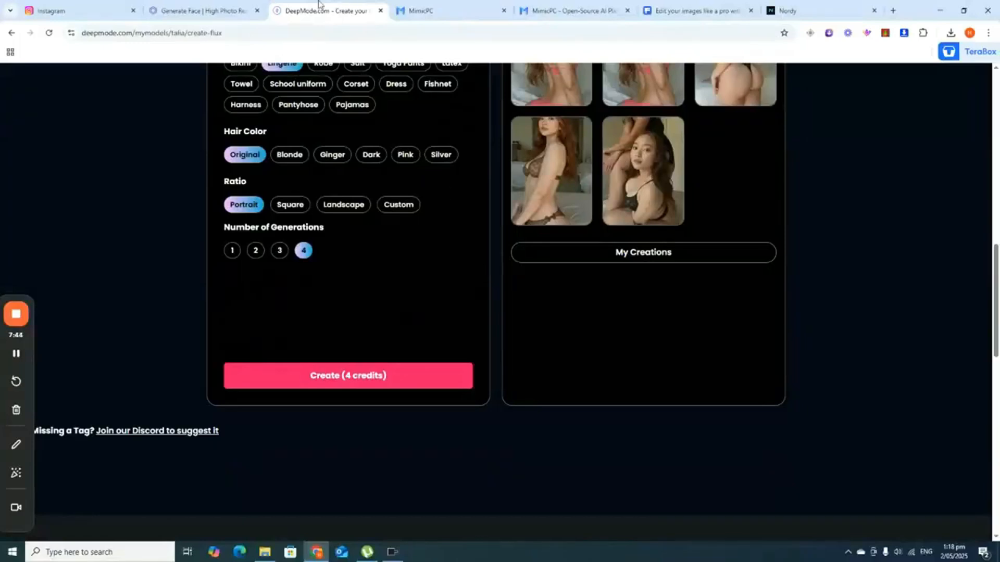
Step: Switch back to Pykaso and review the sundress images for comparison with the DeepMode results
click(229, 10)
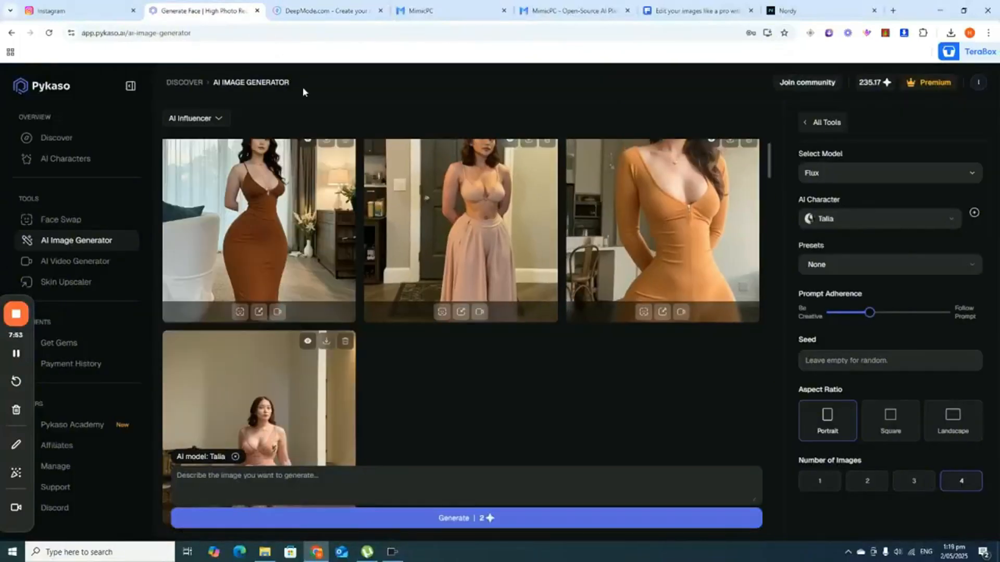
scroll(435, 294, down, 2)
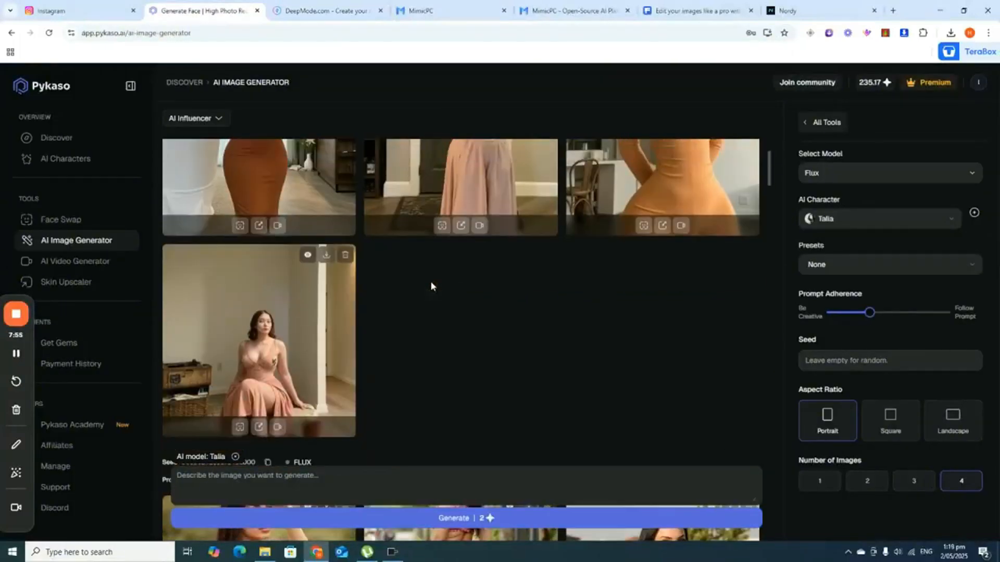
scroll(430, 286, up, 3)
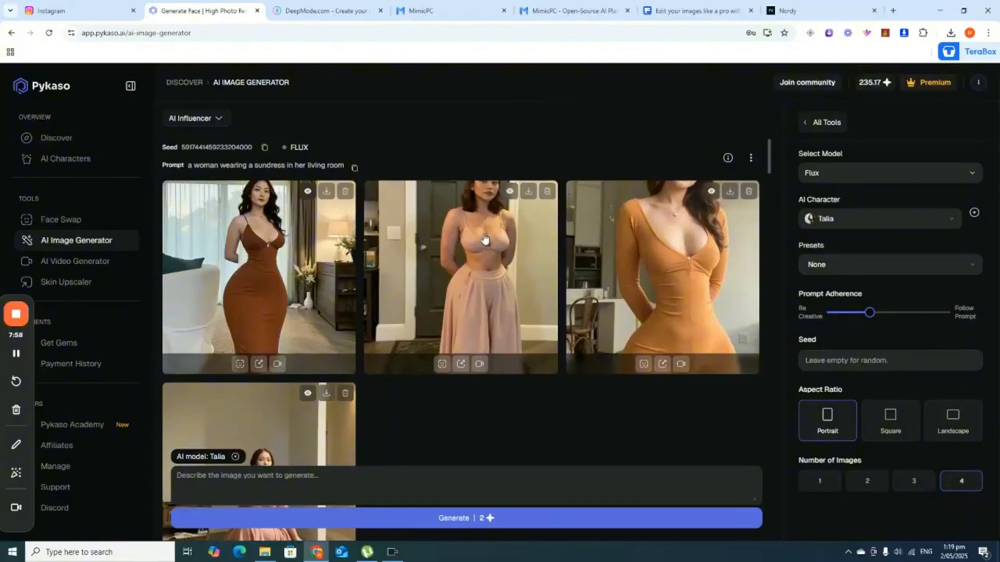
Step: Compare the four sundress images and enlarge the one with the orange outfit to check face and body consistency
scroll(484, 239, down, 1)
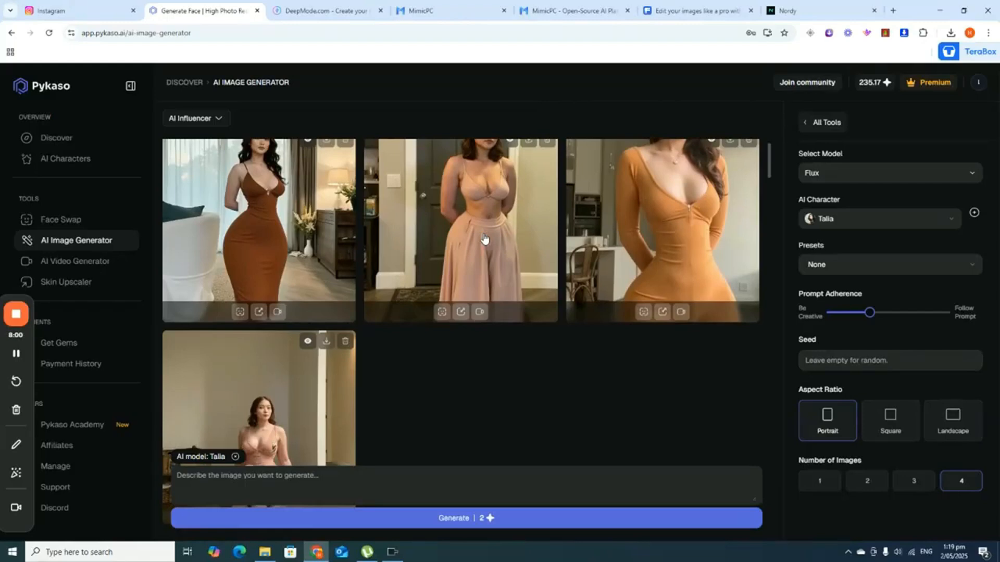
scroll(484, 239, up, 1)
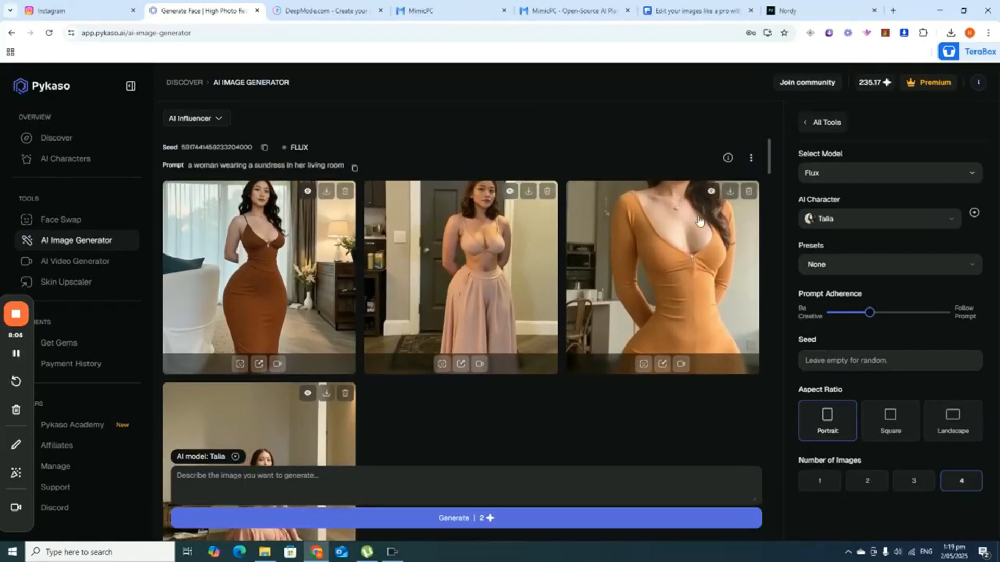
scroll(333, 344, down, 1)
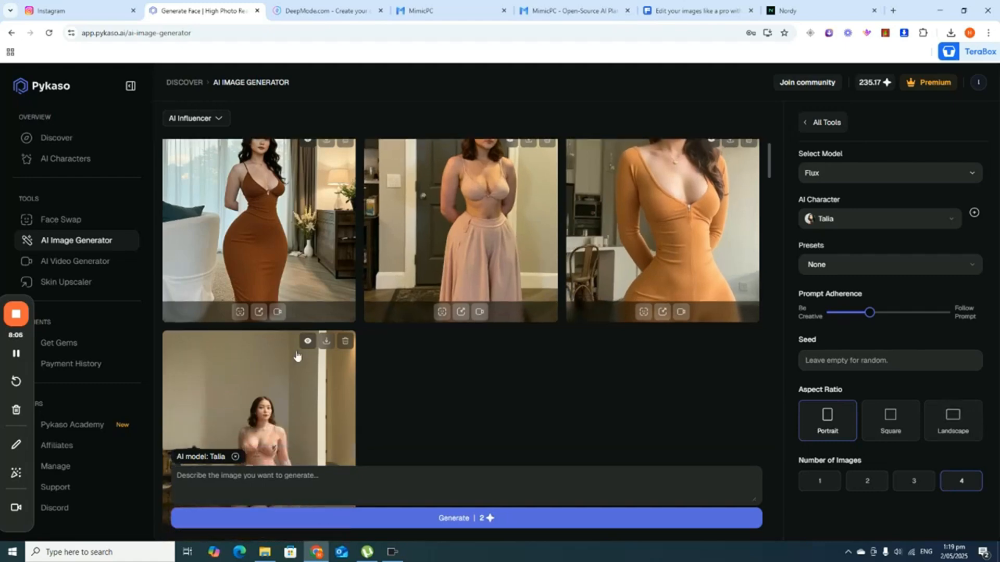
click(672, 207)
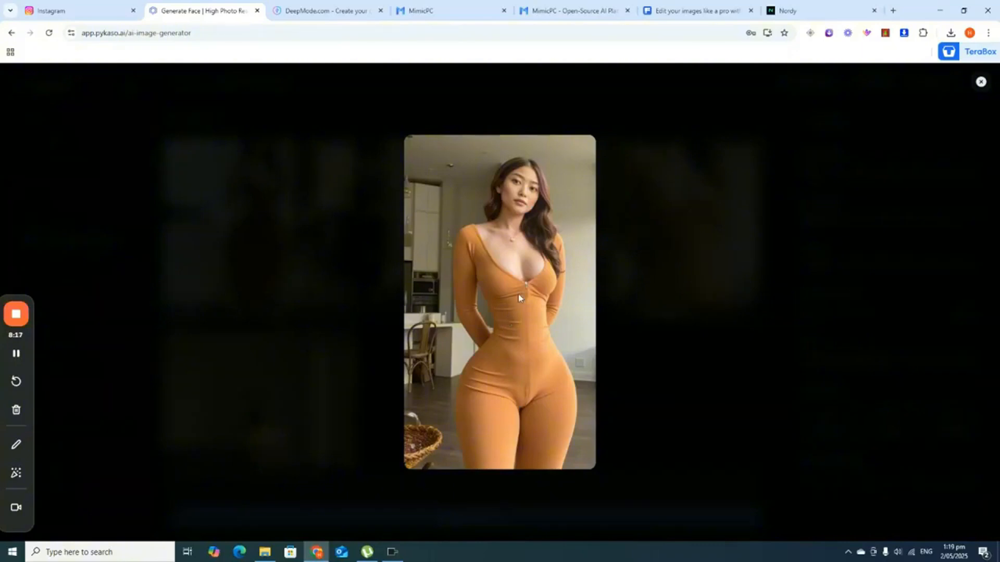
click(981, 82)
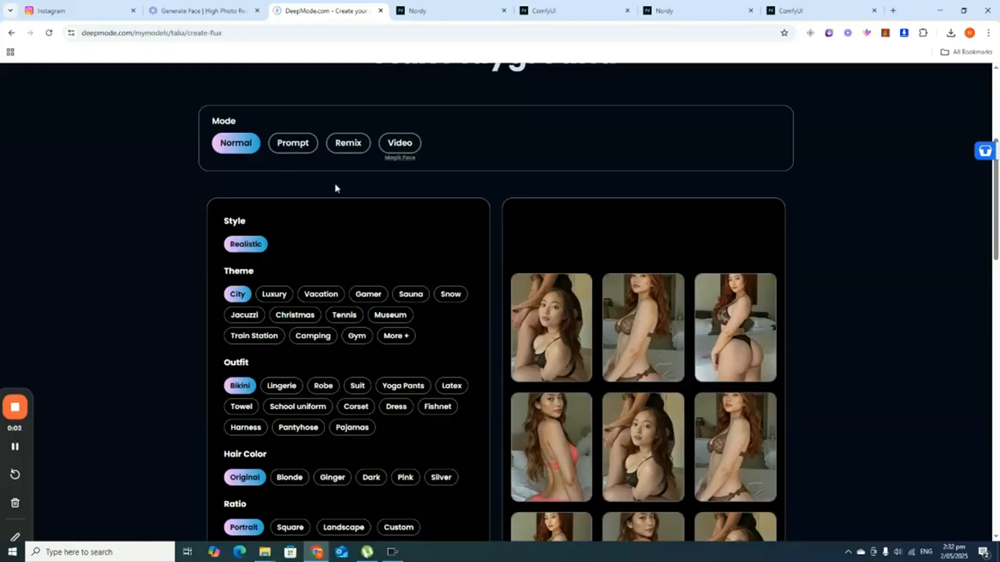
Step: In DeepMode, set Talia's Flux Playground to Prompt mode and look through the available LoRA styles without adding any
scroll(334, 188, up, 3)
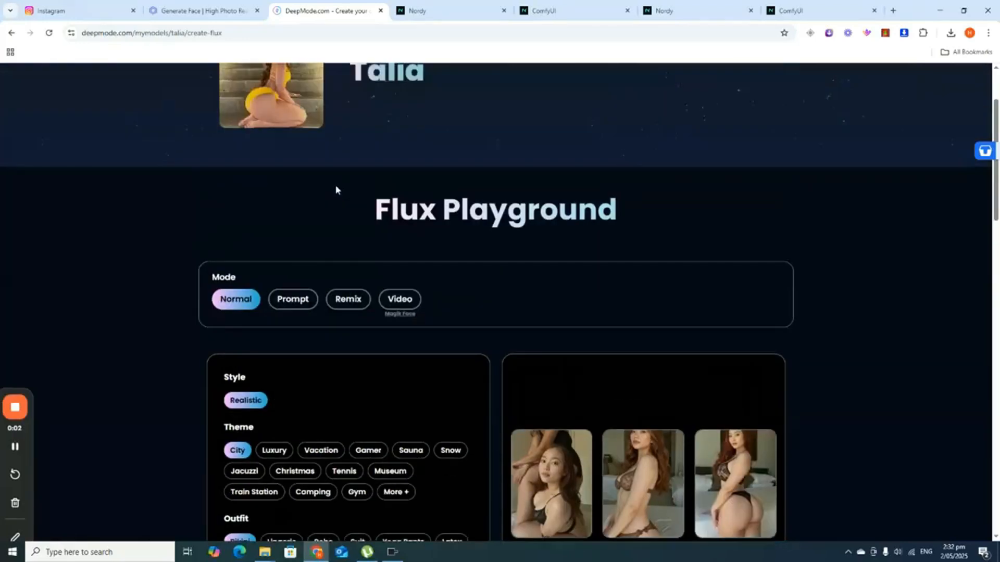
click(295, 307)
scroll(429, 226, down, 5)
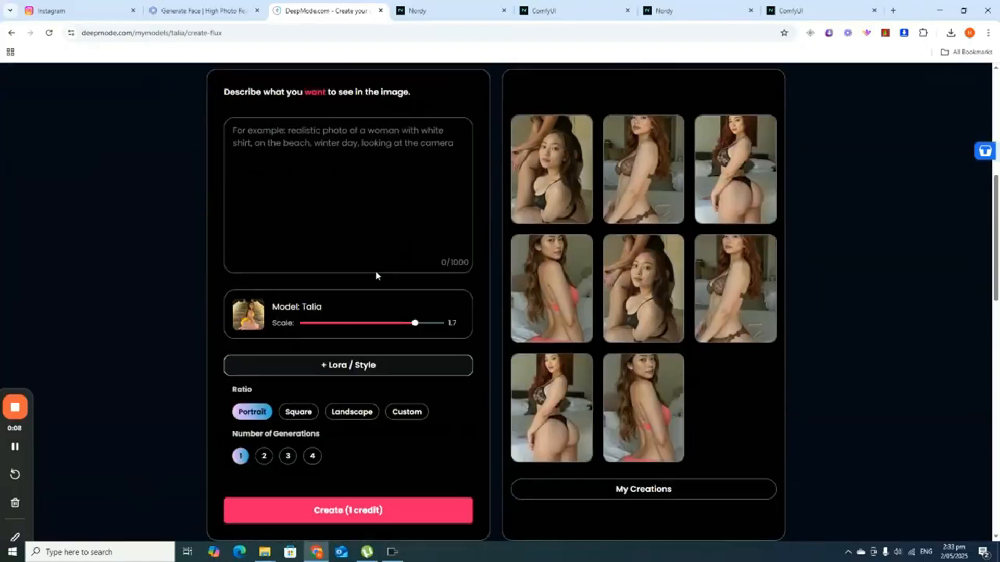
scroll(375, 274, up, 1)
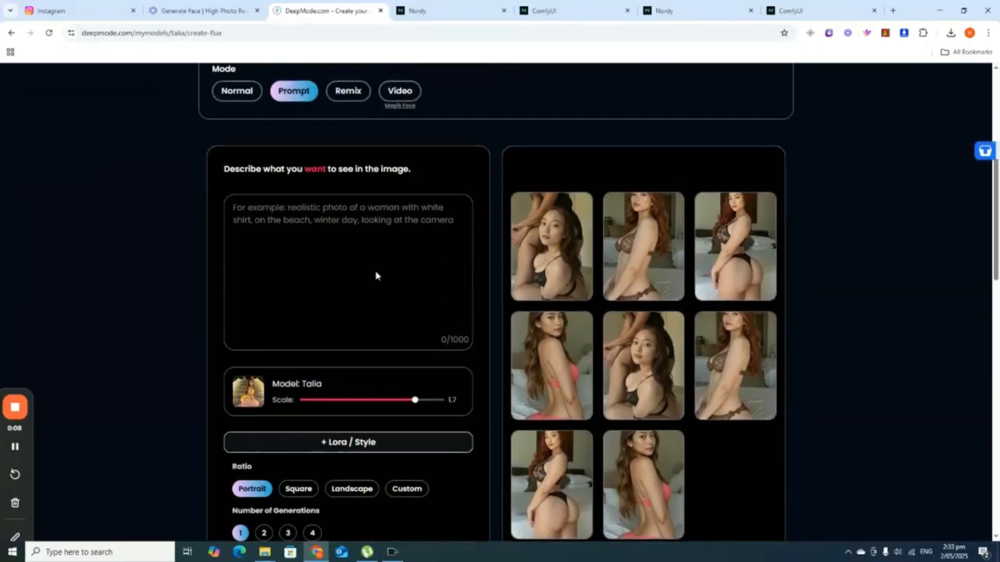
click(344, 444)
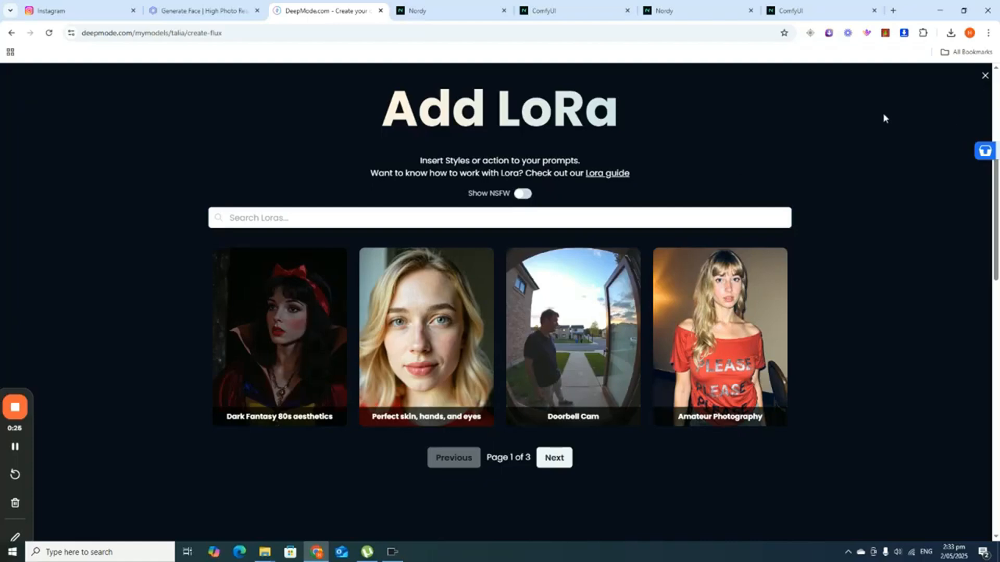
click(985, 76)
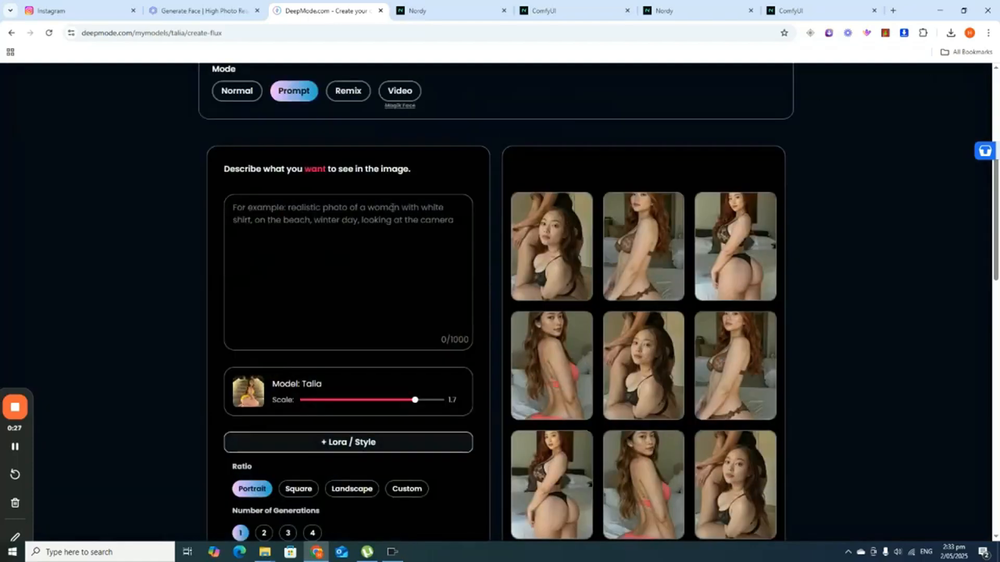
scroll(314, 191, up, 3)
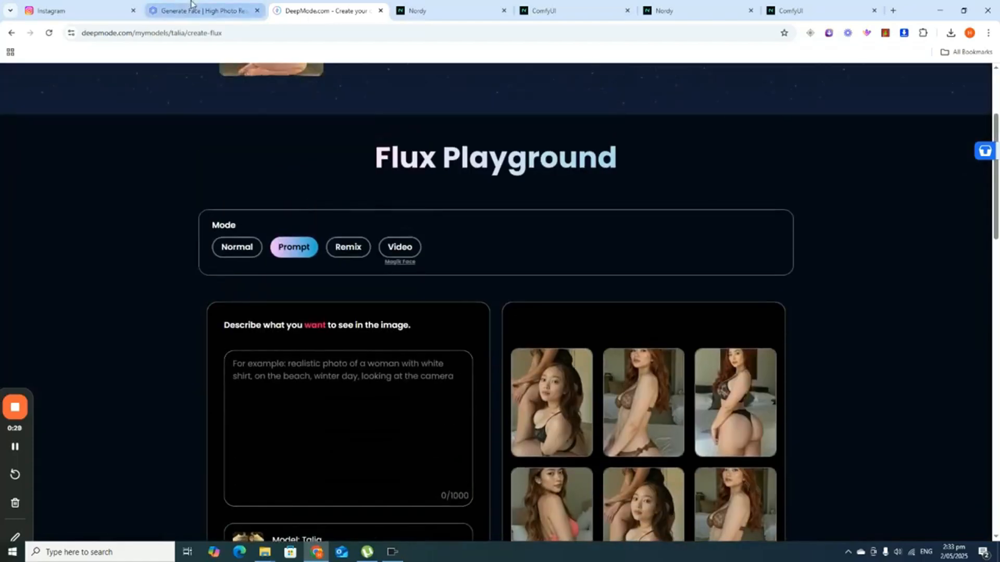
Step: Enlarge one of Talia's generated bedroom images in black to check its quality, and close the preview
mouse_move(193, 12)
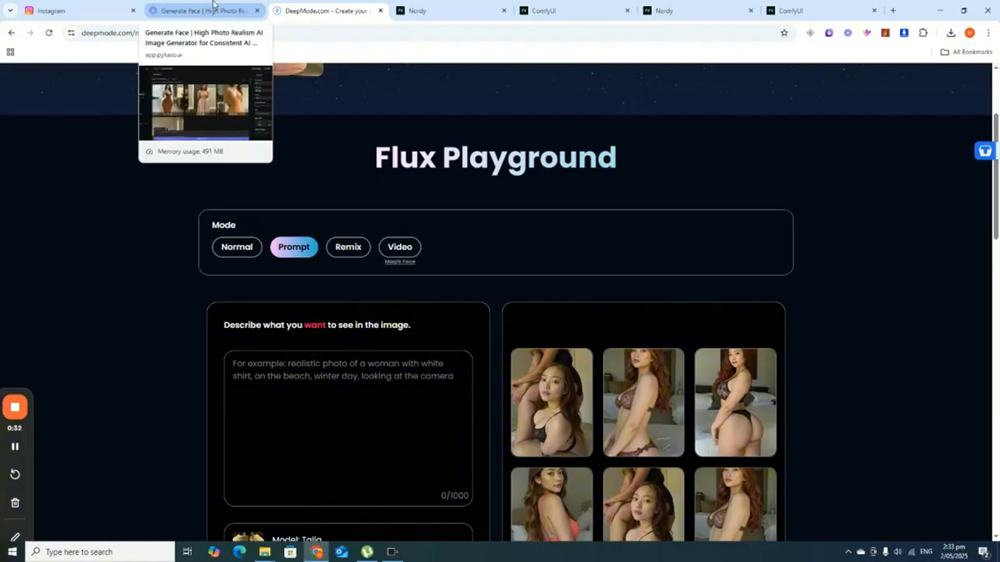
scroll(791, 355, down, 5)
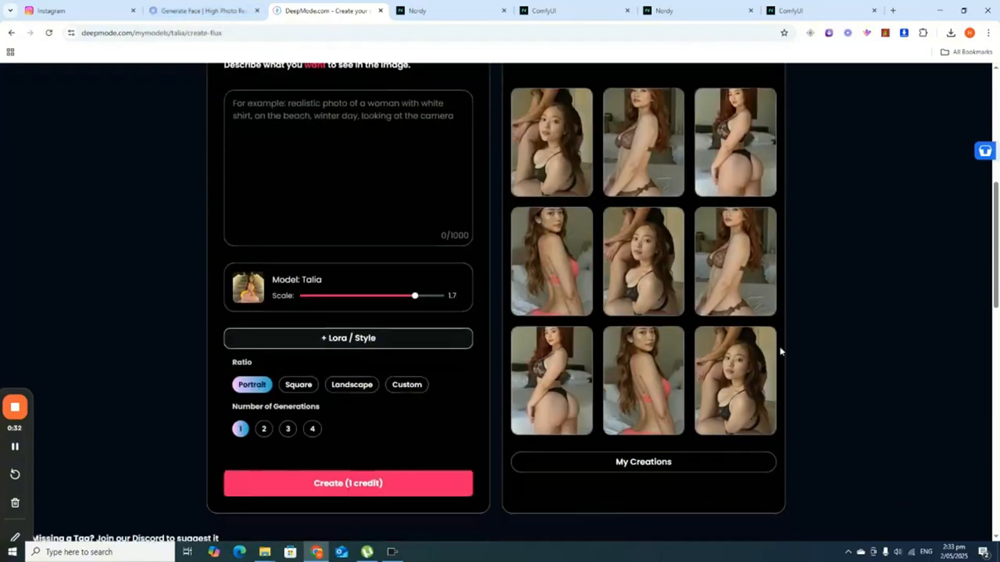
click(553, 382)
click(964, 76)
Step: Switch to Pykaso and review the sundress images against the DeepMode results
click(244, 10)
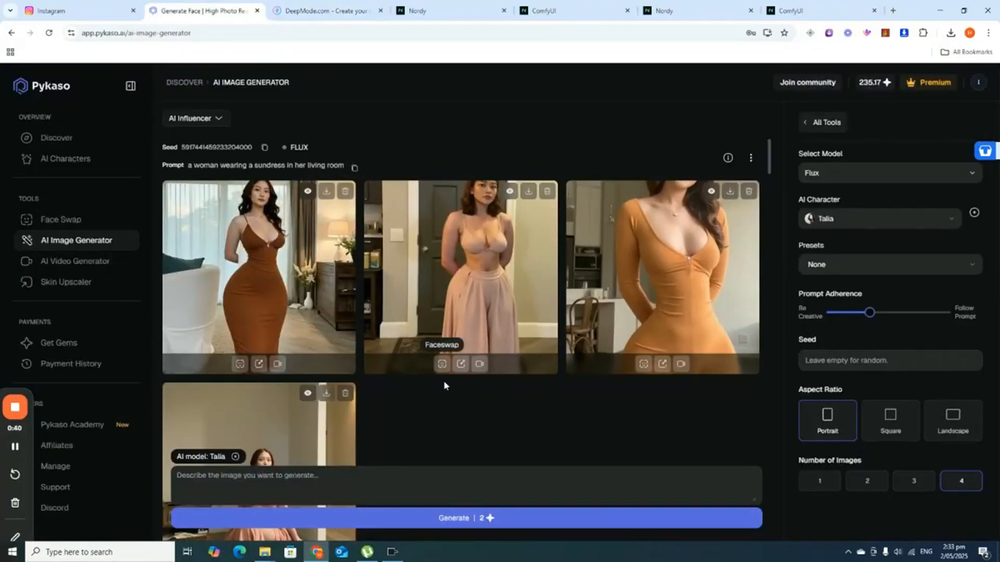
scroll(482, 385, down, 1)
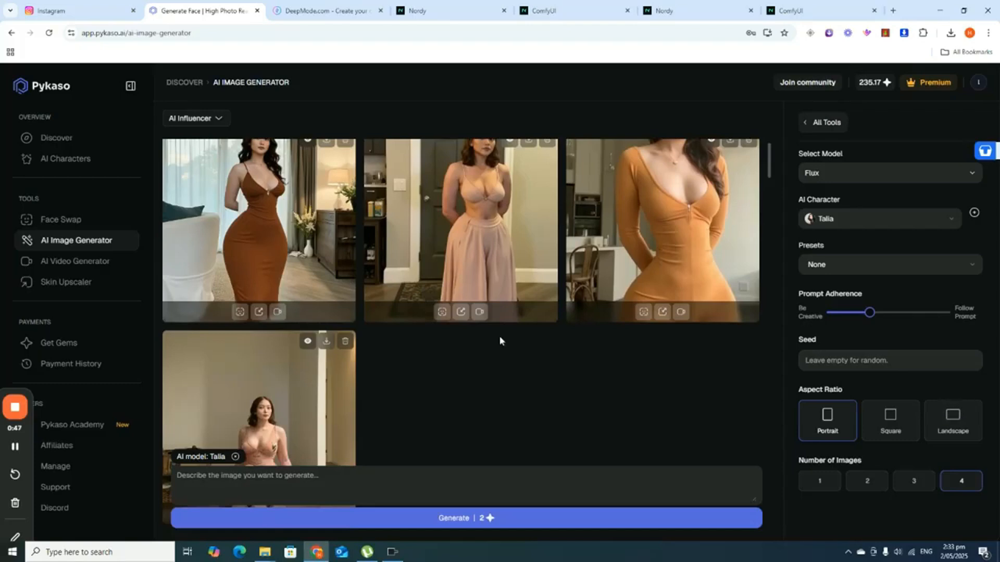
scroll(474, 211, up, 1)
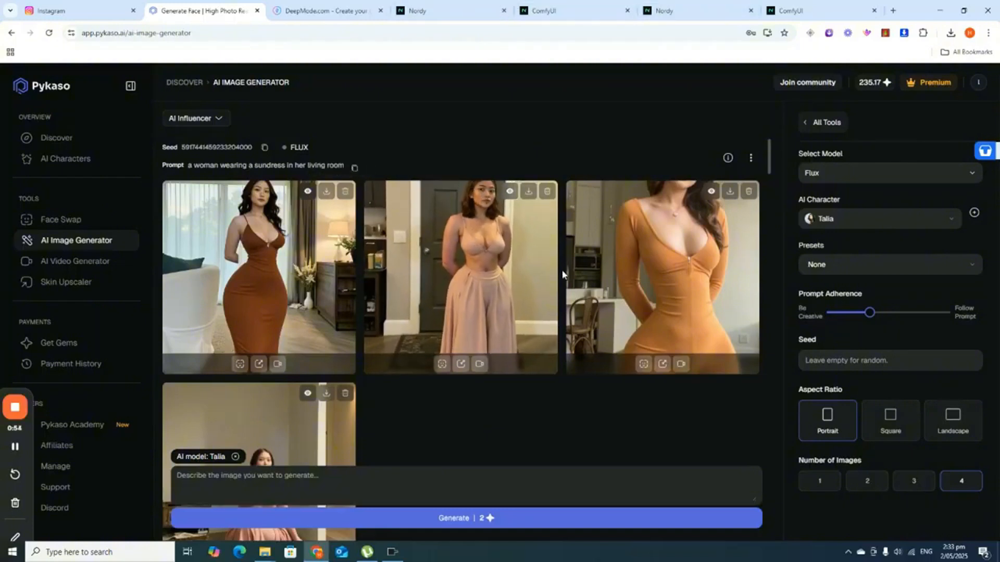
Step: Glance at the Nordy and ComfyUI pages, and return to compare the Pykaso and DeepMode generators
click(448, 11)
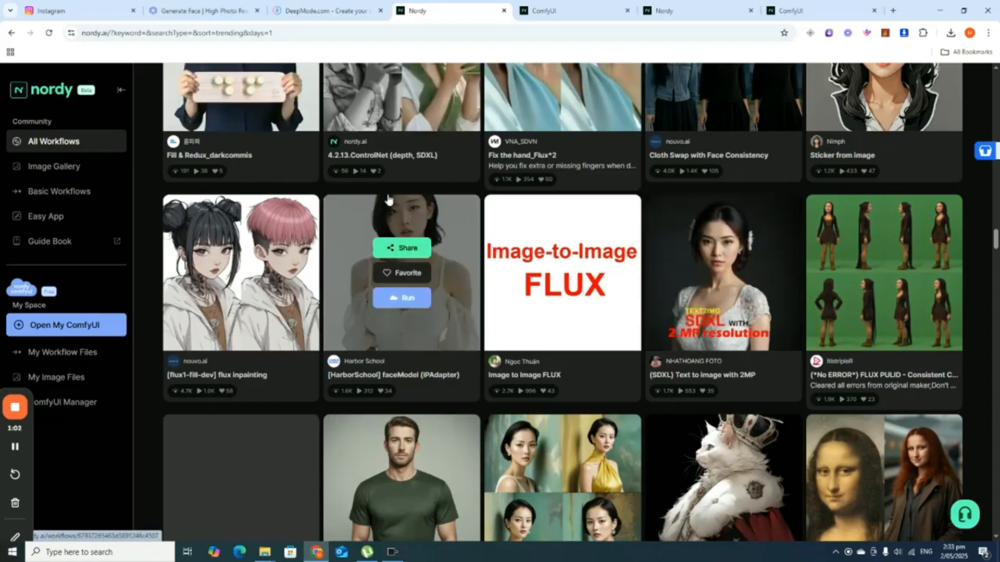
click(570, 10)
click(193, 11)
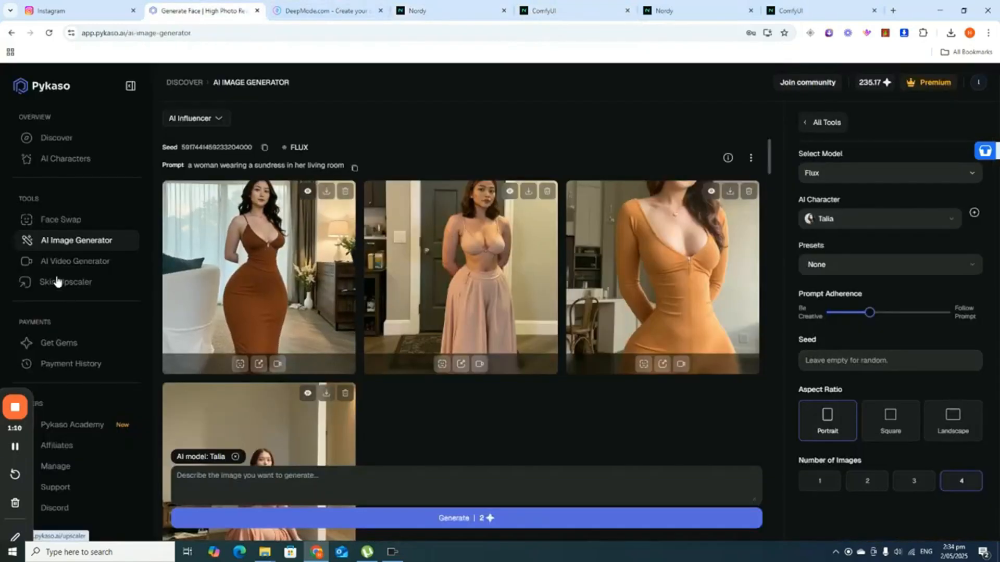
click(323, 10)
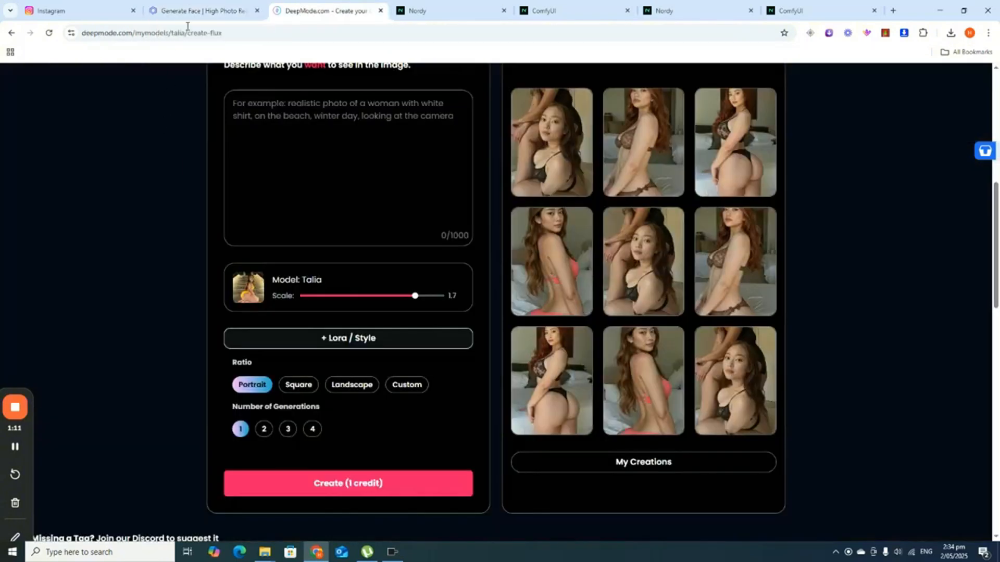
click(190, 11)
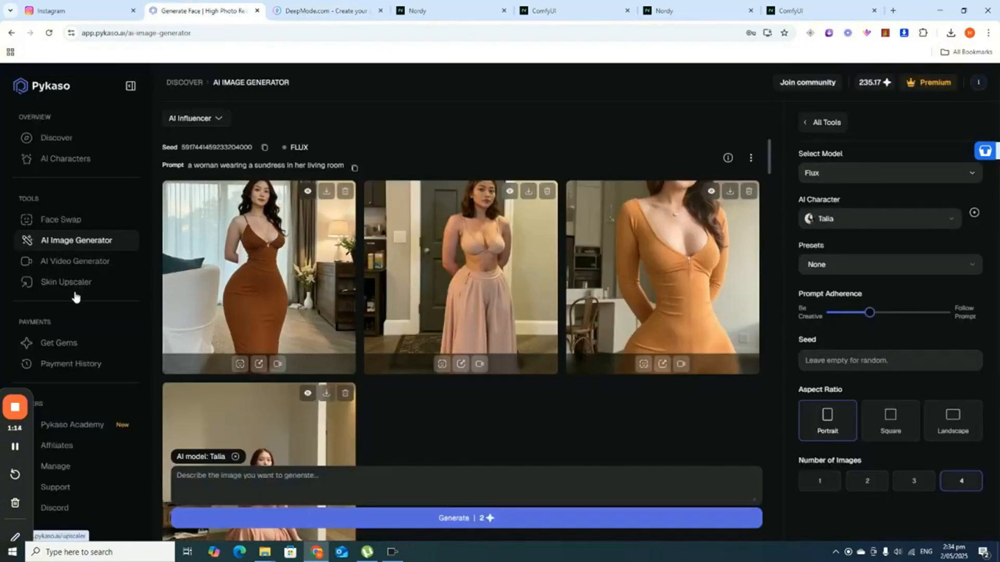
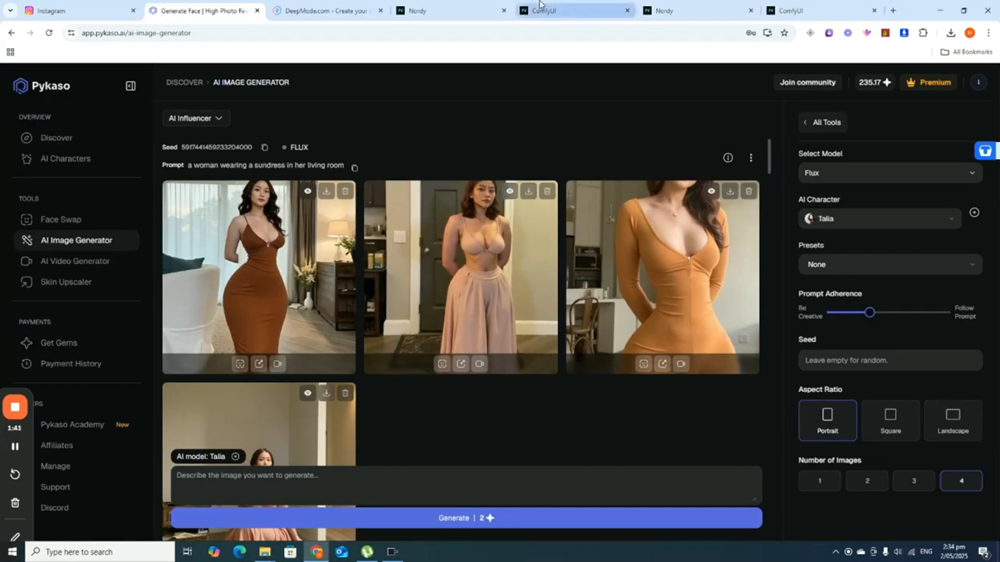
Step: Switch to Nordy, view its user-created workflows, and survey the full layout of the workflow open in ComfyUI
click(421, 10)
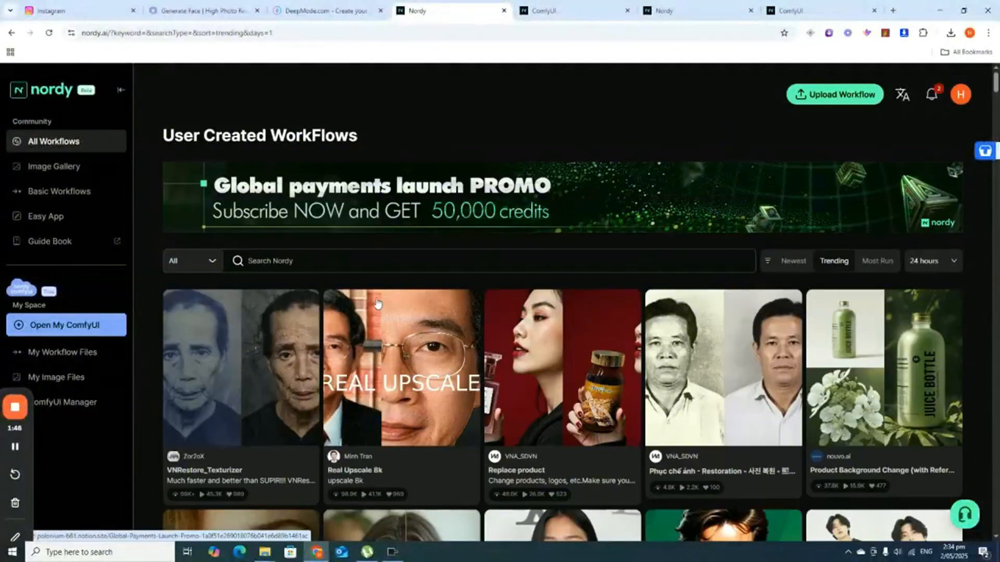
mouse_move(354, 366)
click(562, 5)
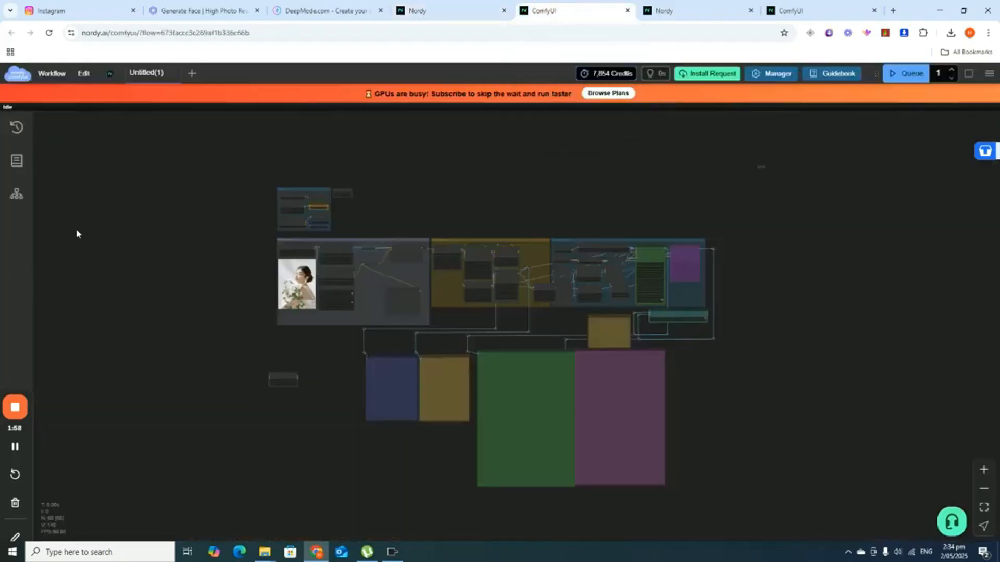
scroll(154, 247, up, 10)
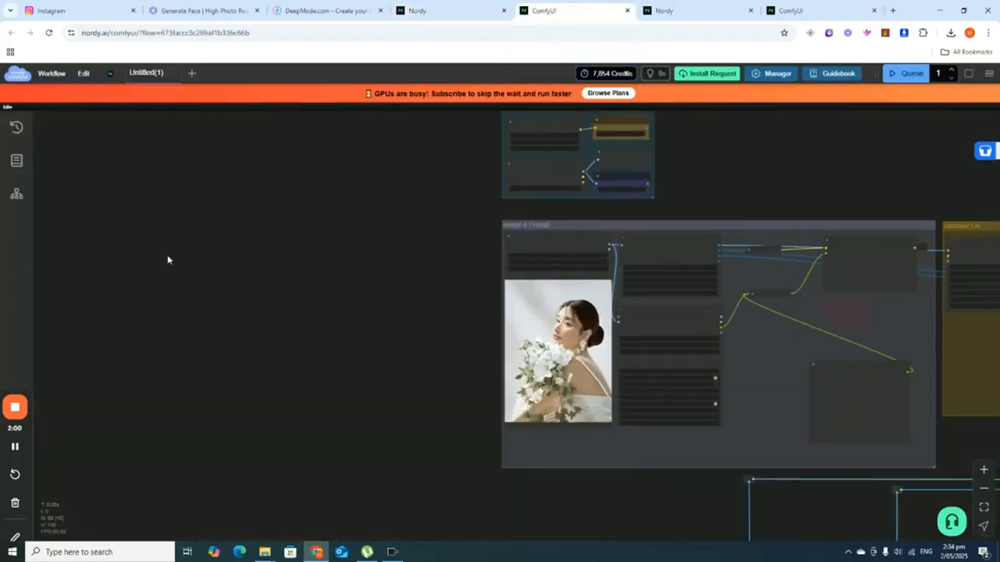
scroll(384, 398, right, 5)
scroll(575, 253, left, 3)
scroll(574, 252, down, 10)
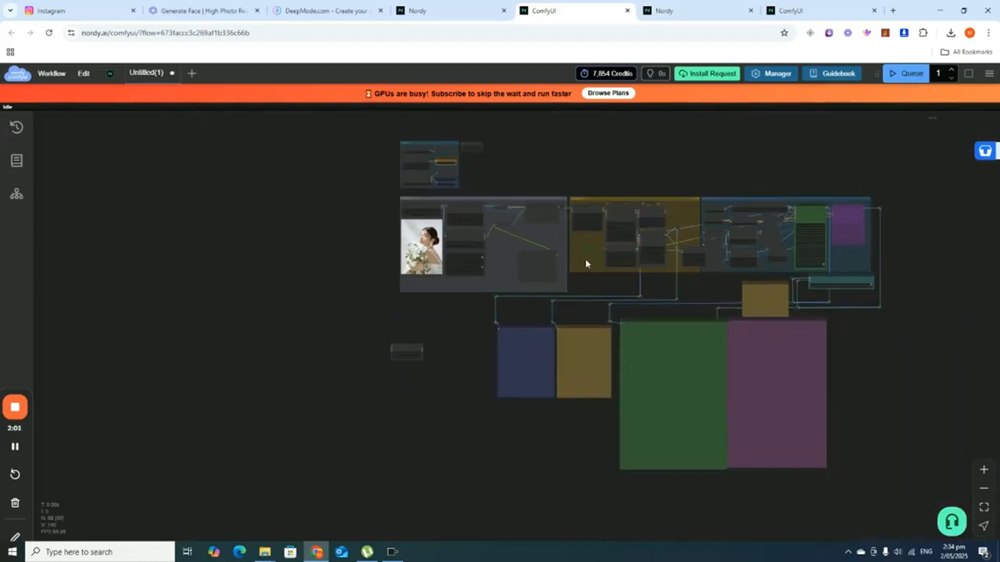
scroll(420, 384, right, 3)
scroll(431, 305, up, 7)
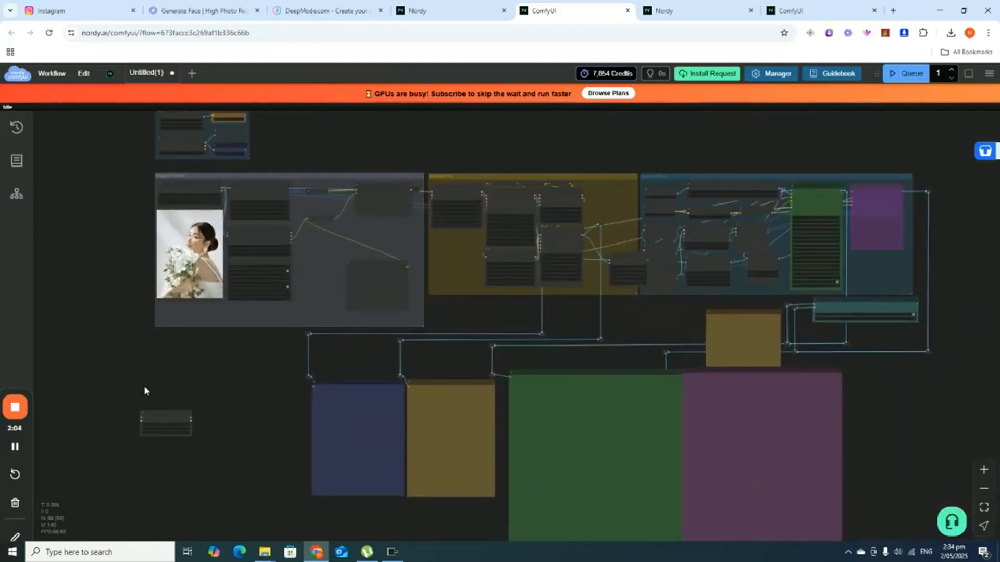
Step: Examine the workflow's Image & Prompt group up close, especially the Load Image node
drag(214, 368, 351, 446)
scroll(352, 360, up, 6)
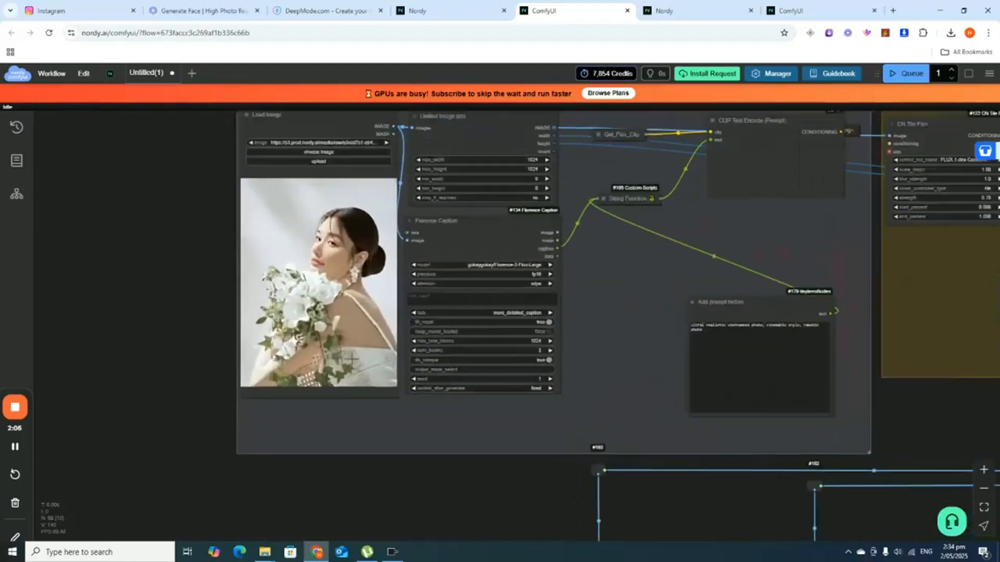
scroll(121, 351, up, 3)
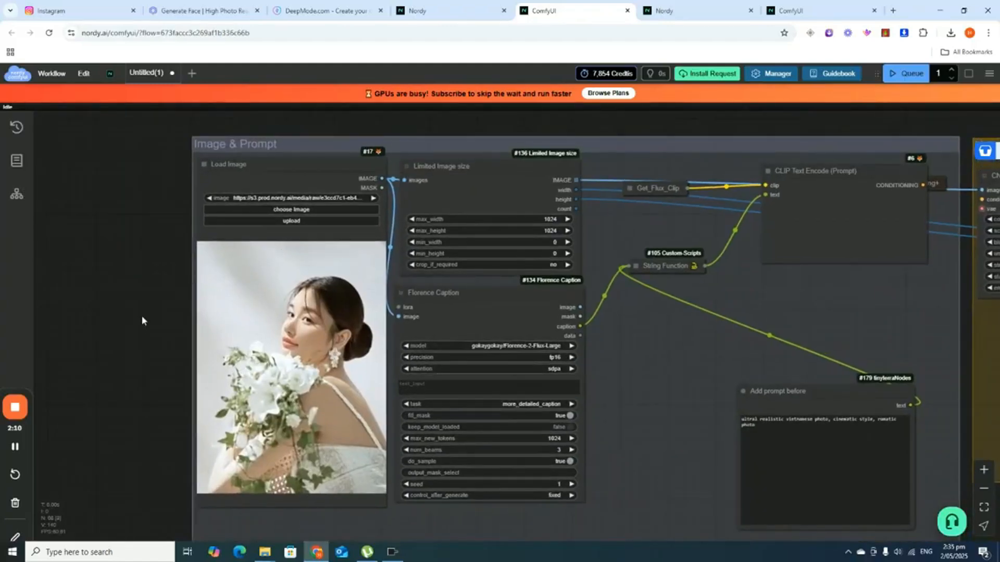
scroll(281, 289, up, 2)
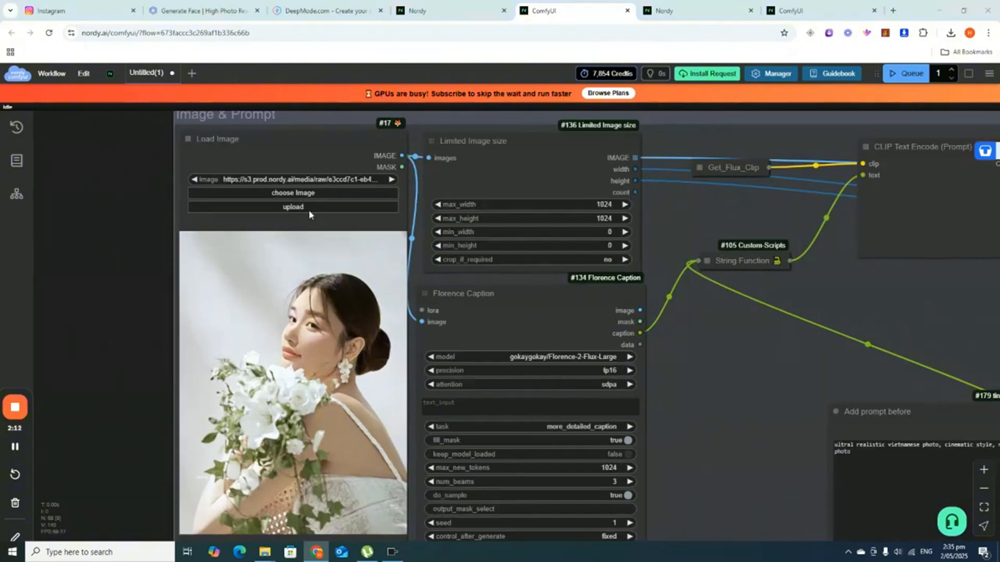
Step: Upload image 2 from the AI Model folder's Pre Edited subfolder into the Load Image node and queue the workflow
click(309, 207)
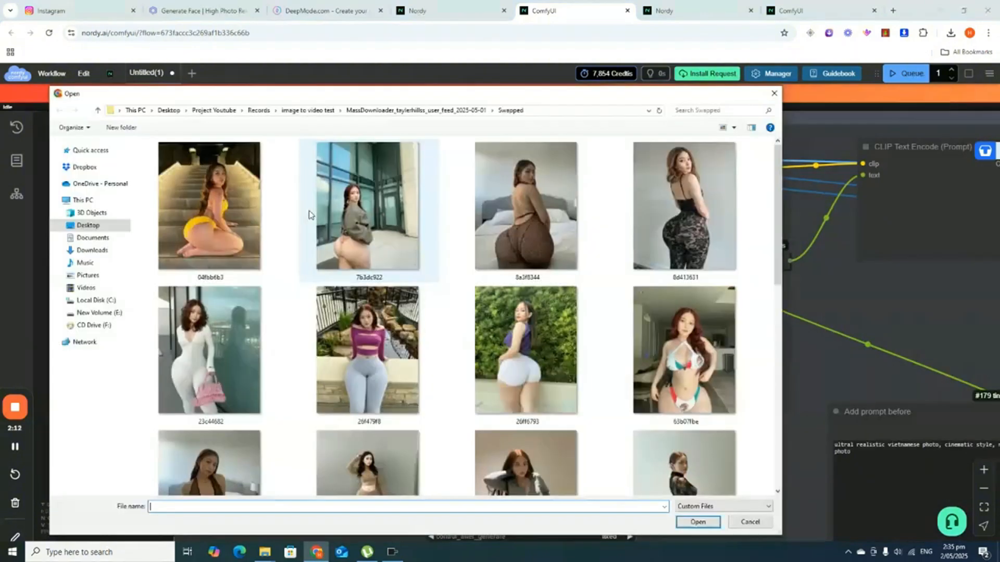
click(98, 110)
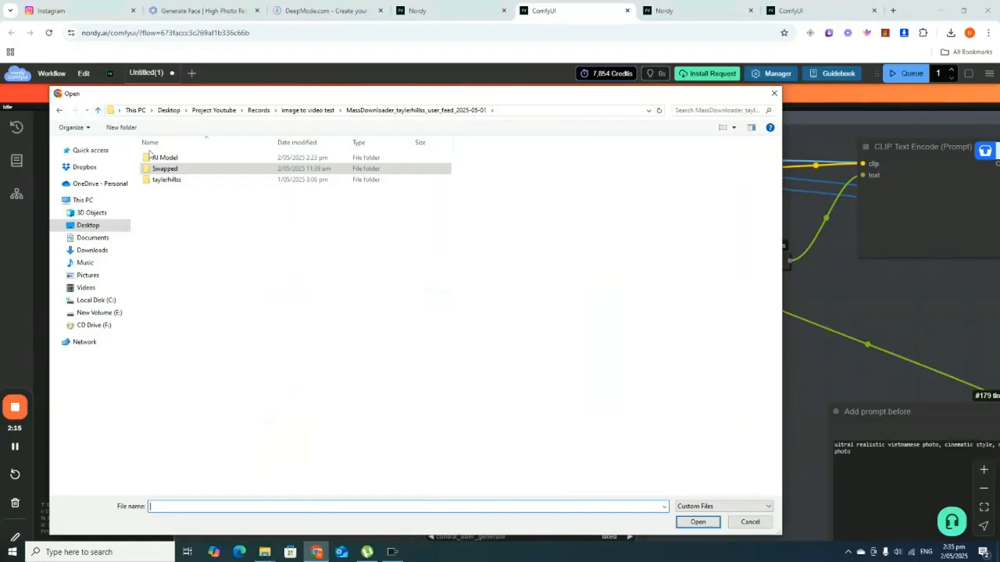
double_click(176, 160)
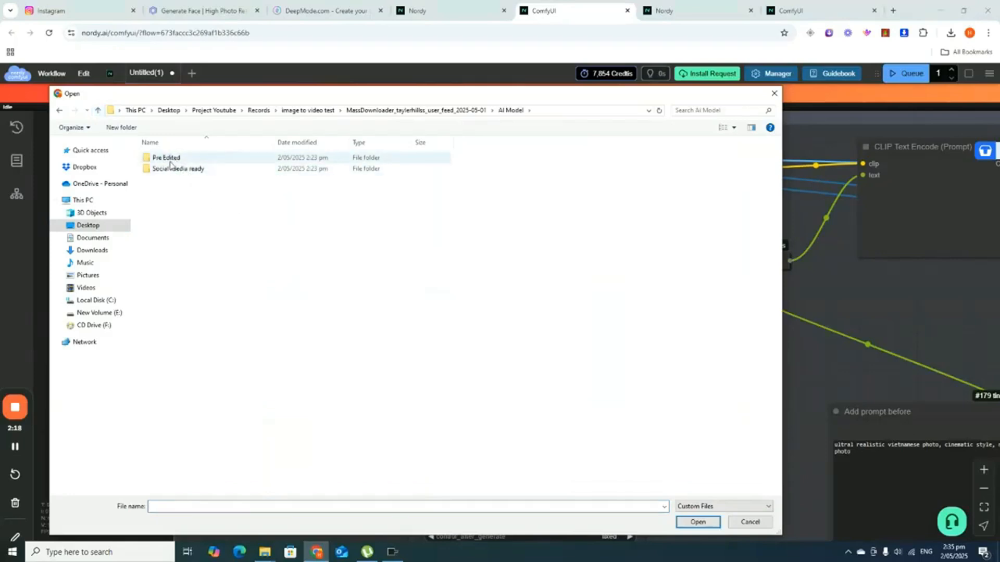
double_click(164, 158)
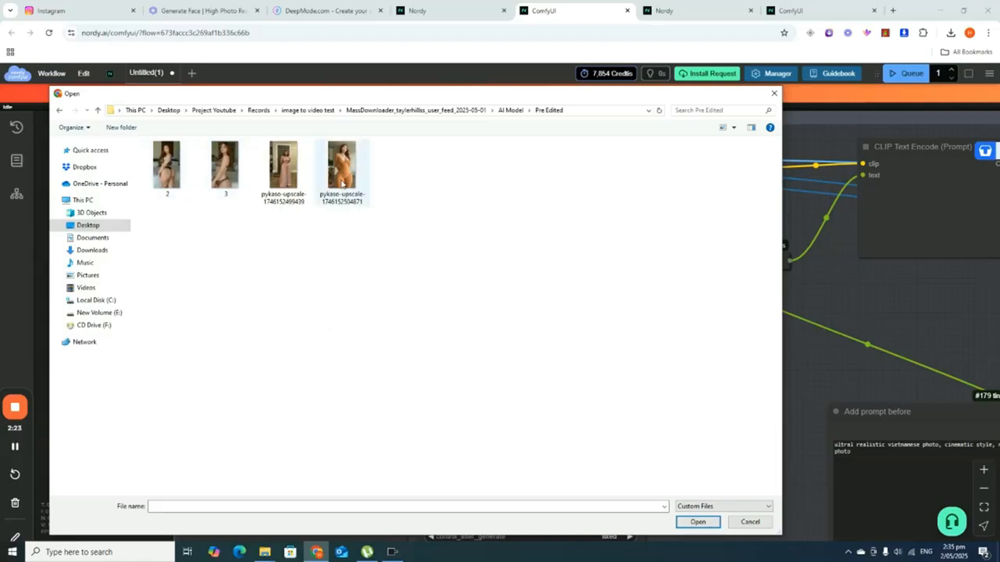
click(165, 173)
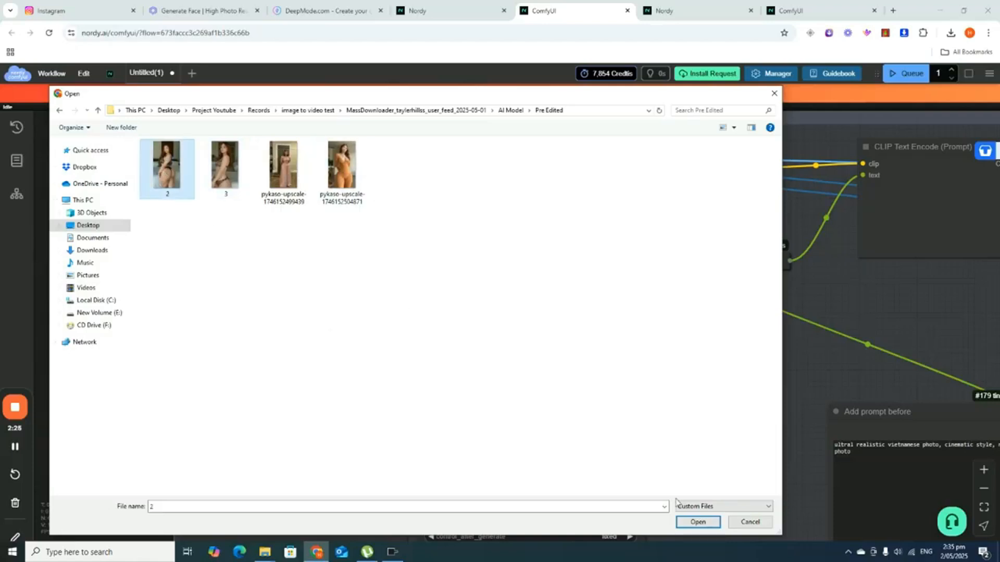
click(699, 523)
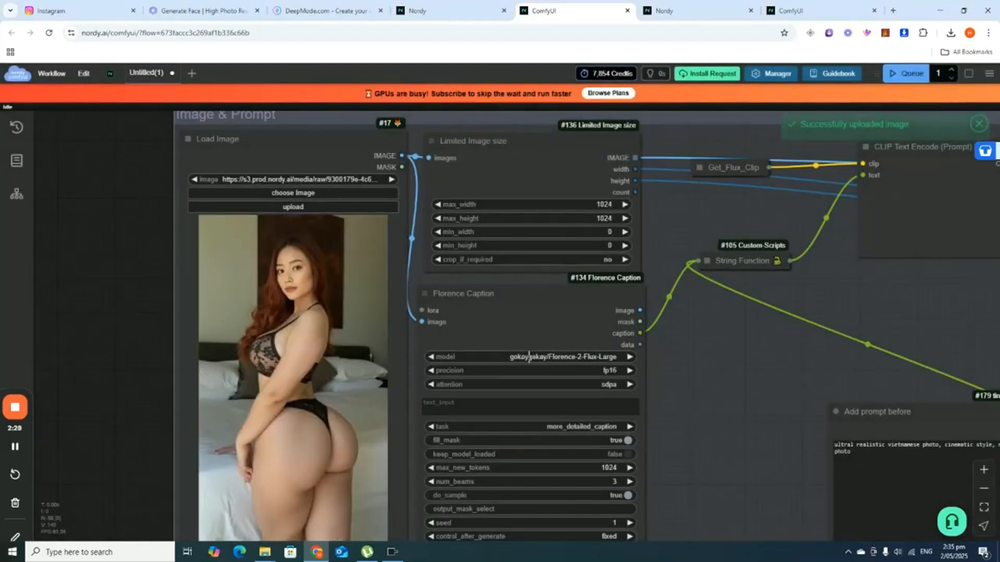
scroll(341, 232, down, 3)
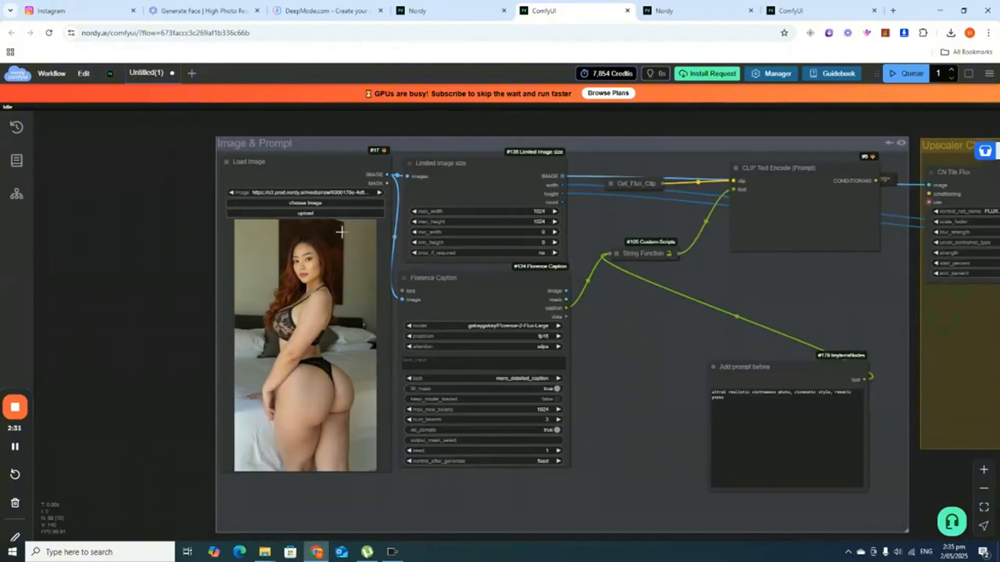
click(908, 74)
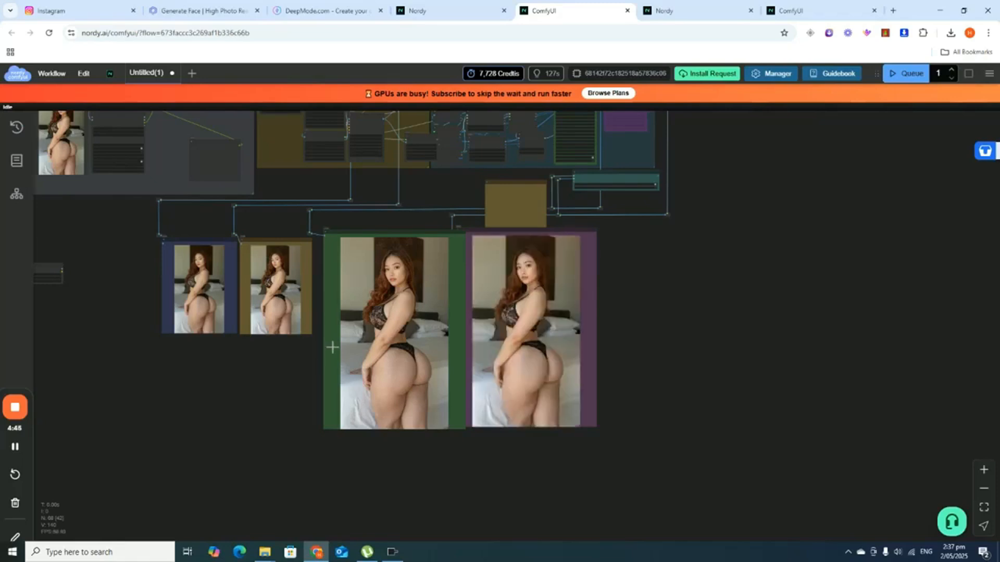
Step: Compare the generated preview images up close and save the one in the green Preview Image node
scroll(471, 256, up, 5)
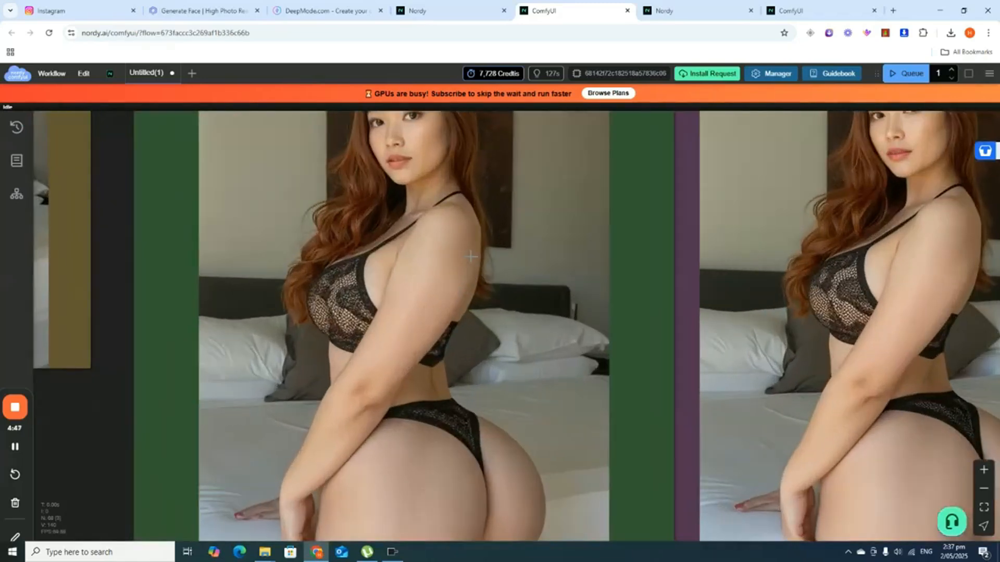
scroll(454, 266, down, 2)
scroll(454, 267, down, 2)
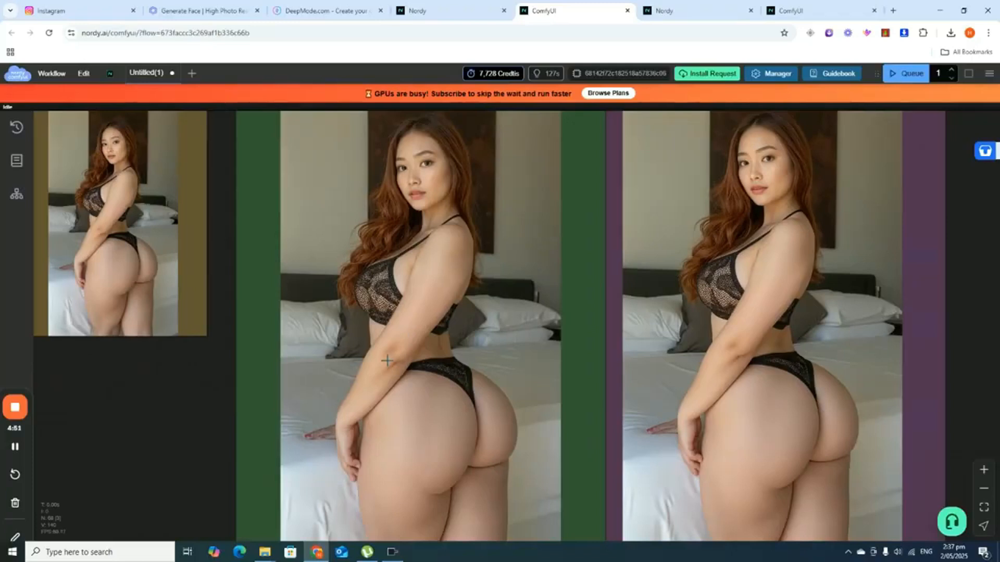
scroll(430, 165, up, 4)
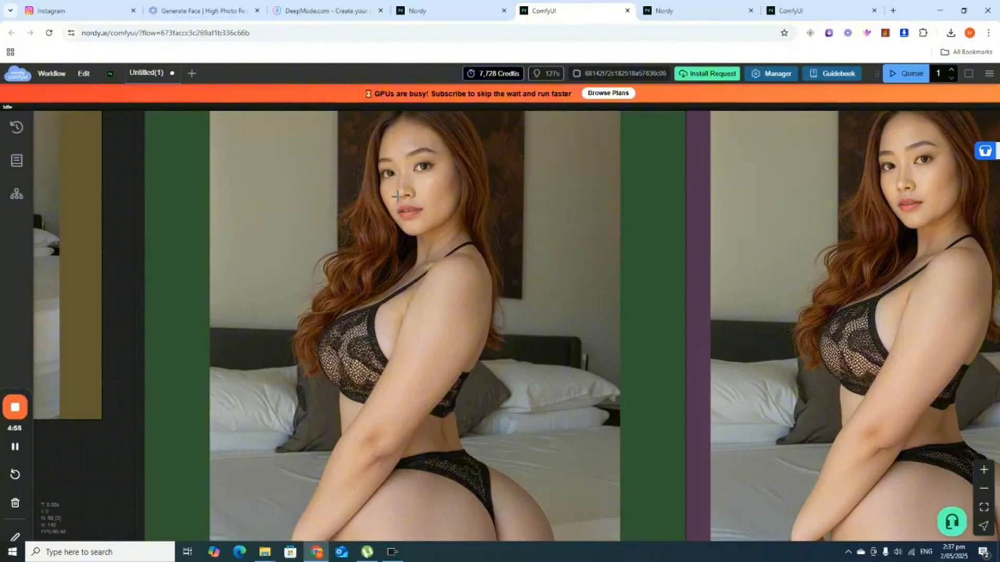
scroll(393, 196, down, 2)
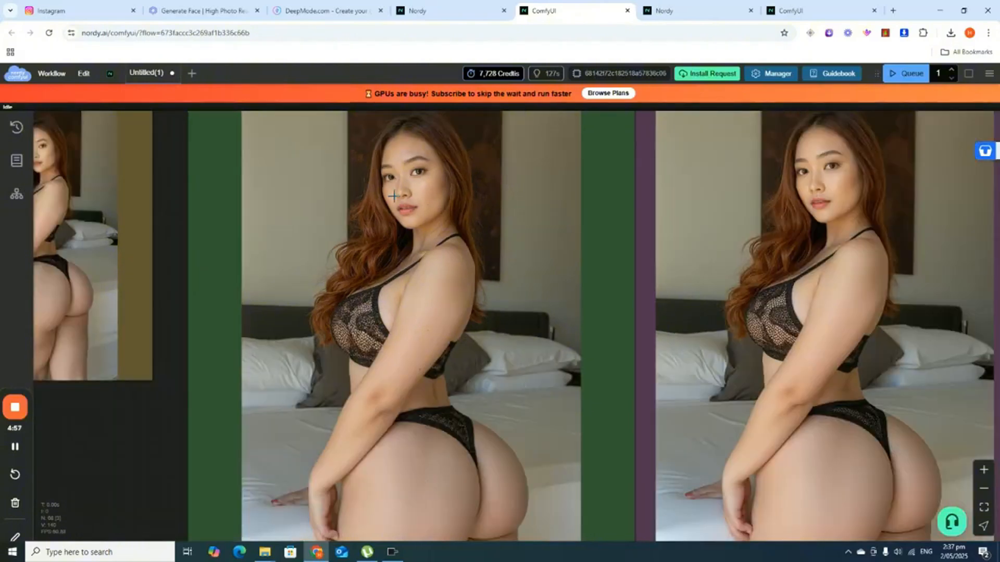
scroll(393, 196, down, 4)
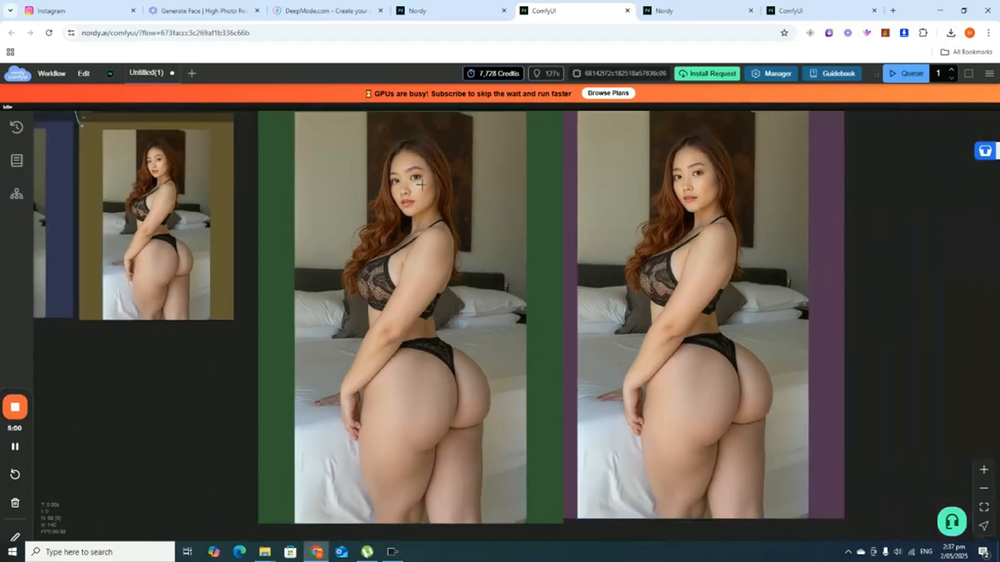
right_click(420, 177)
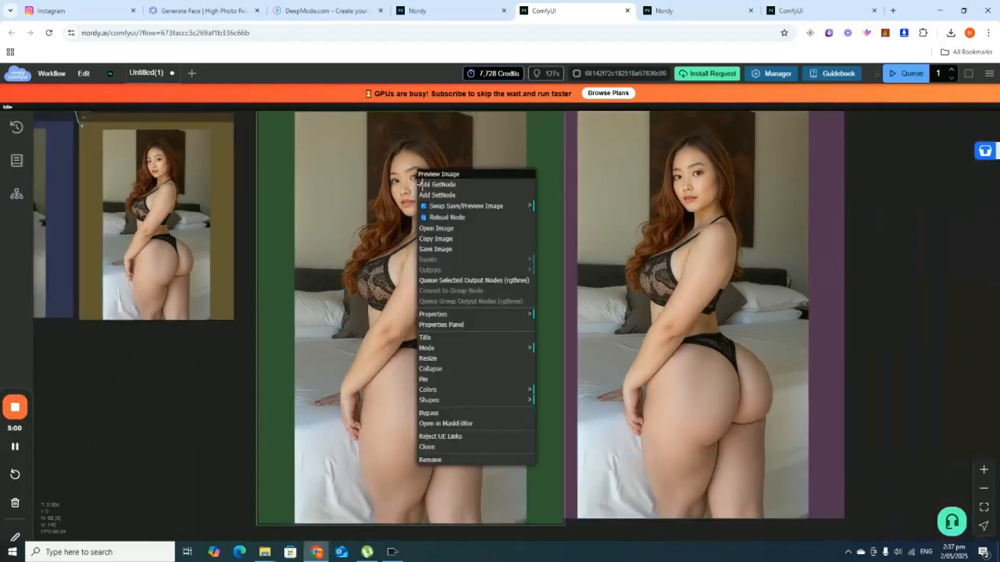
click(439, 250)
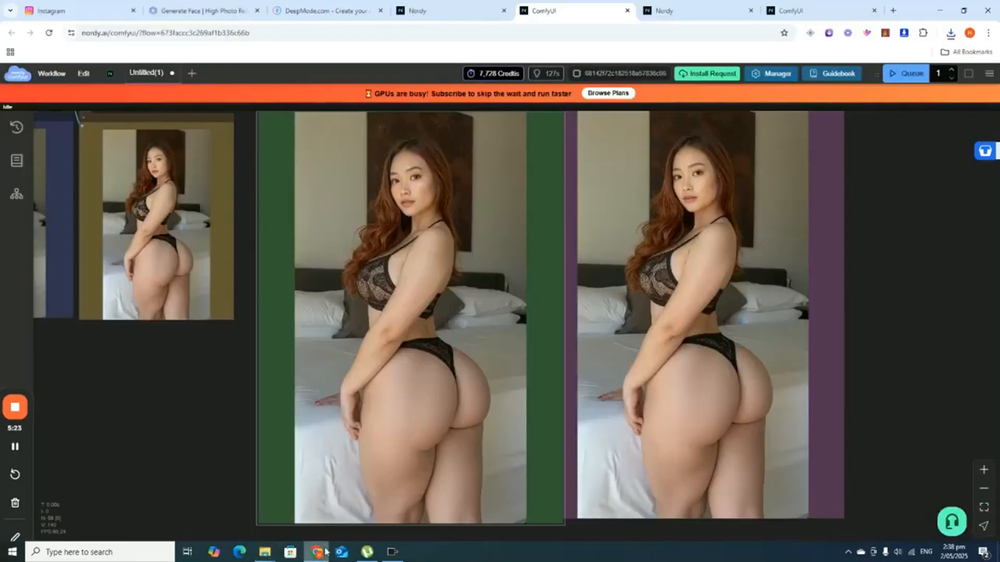
Step: Switch to Pykaso's Face Swap tool and add the dark-haired woman's portrait from Project Youtube's Face folder as the new face
click(222, 6)
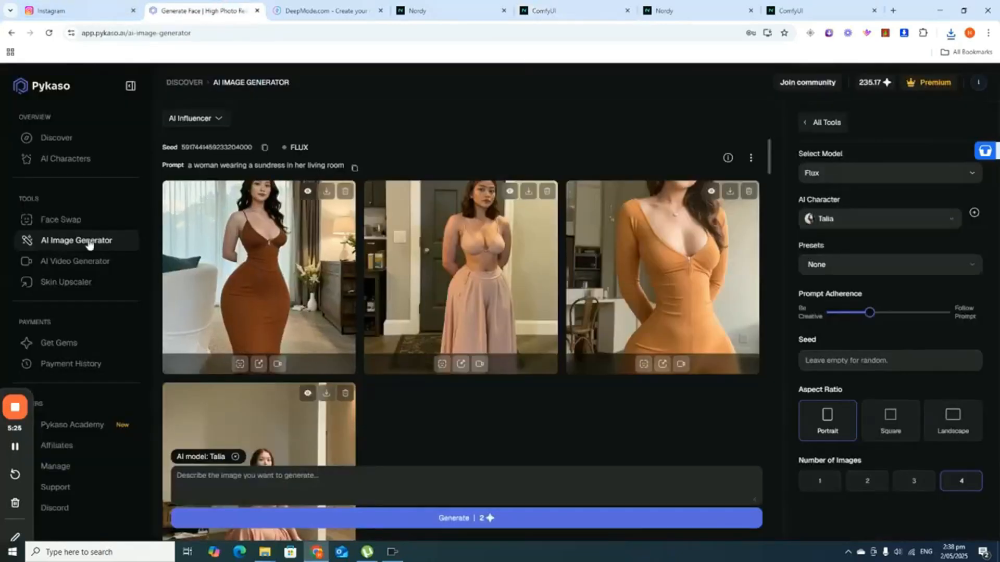
click(70, 223)
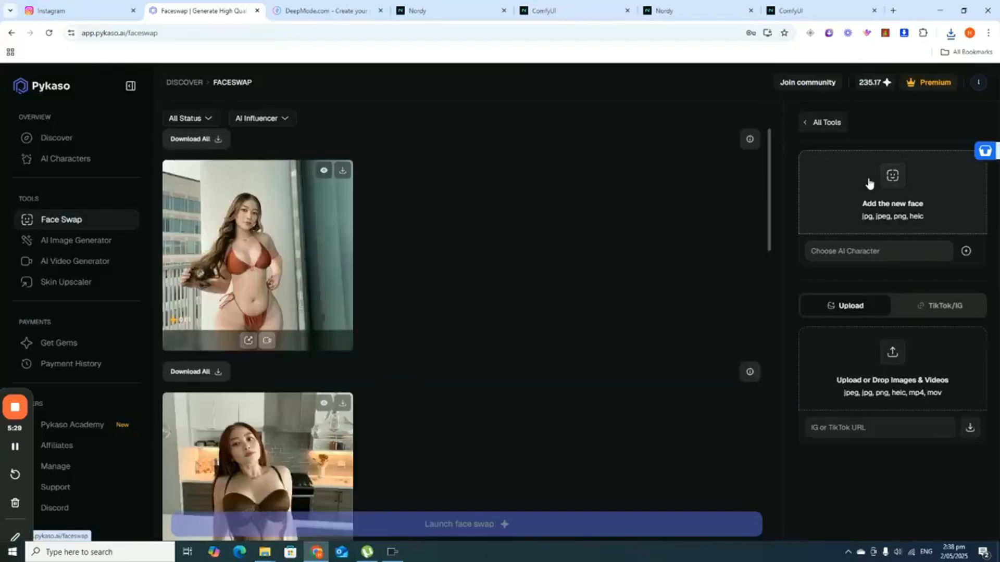
click(906, 180)
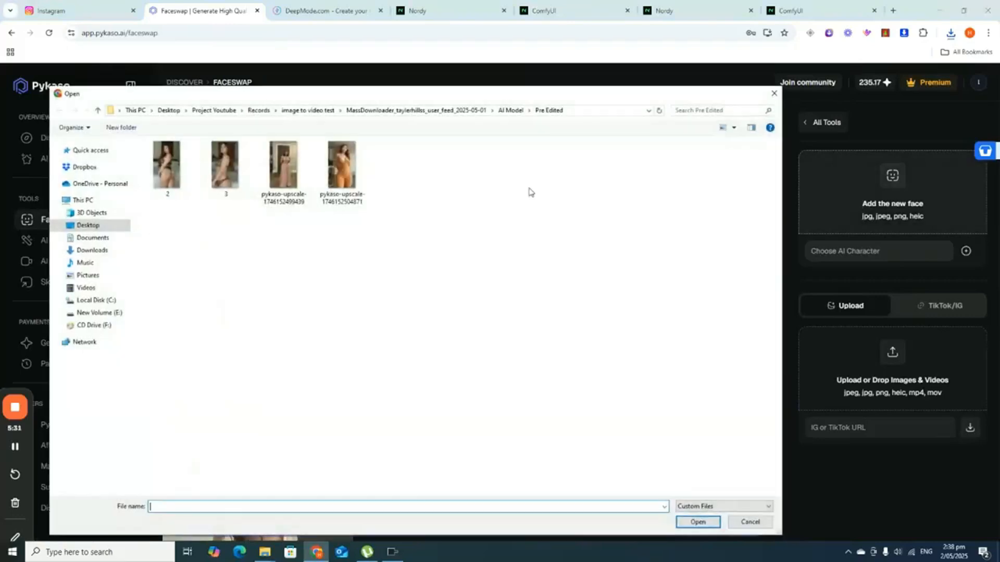
click(100, 110)
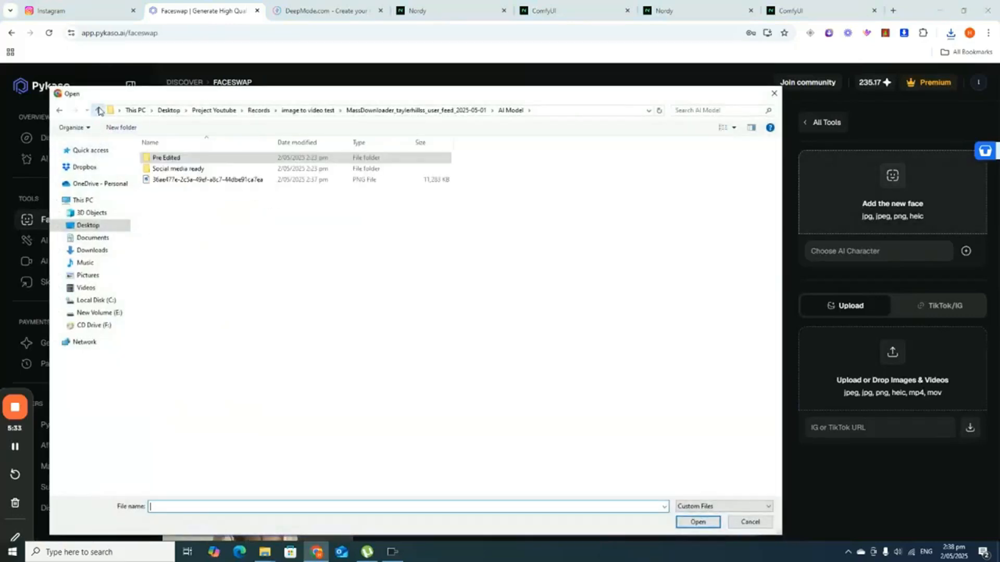
click(99, 111)
click(99, 111)
click(98, 111)
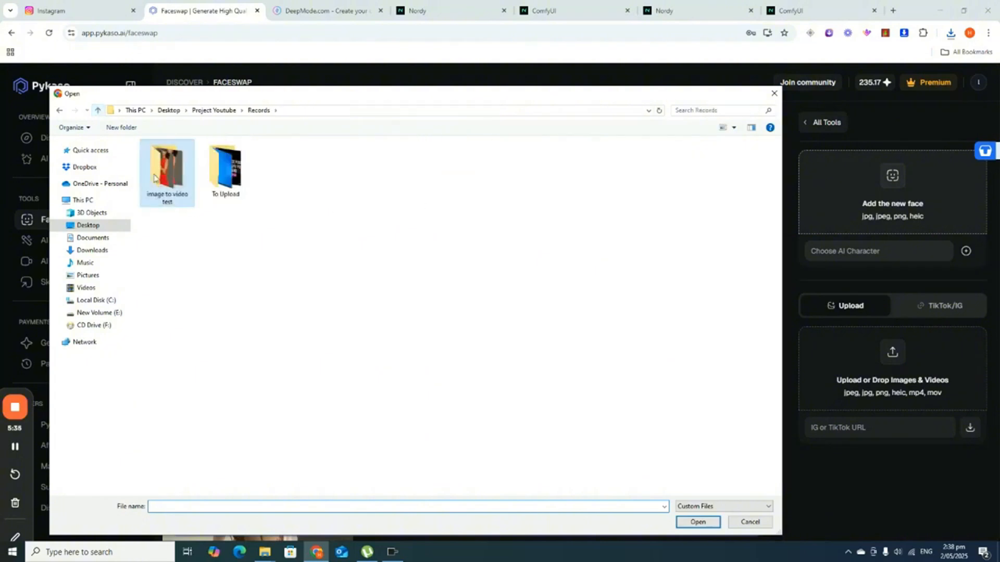
click(100, 110)
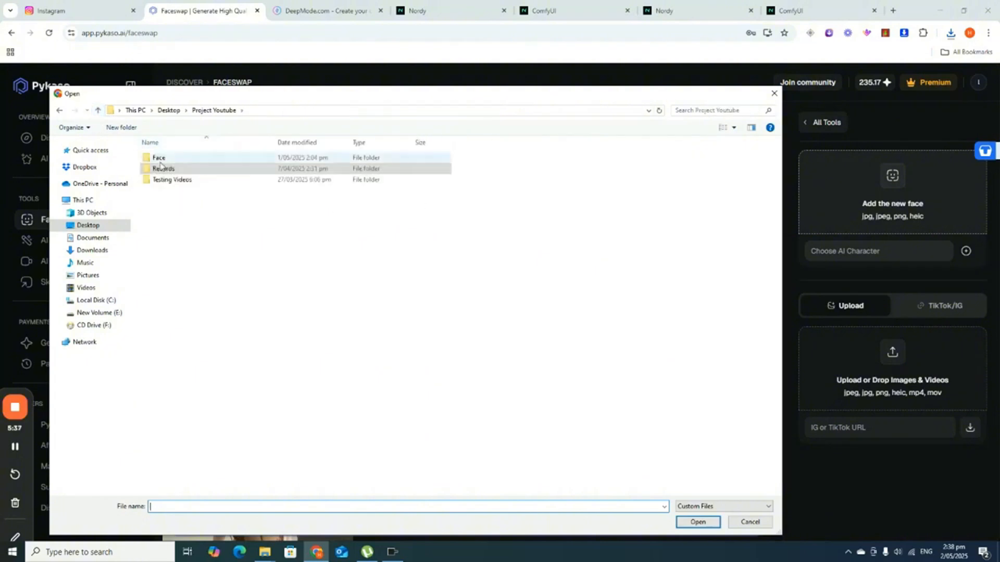
double_click(160, 158)
click(165, 168)
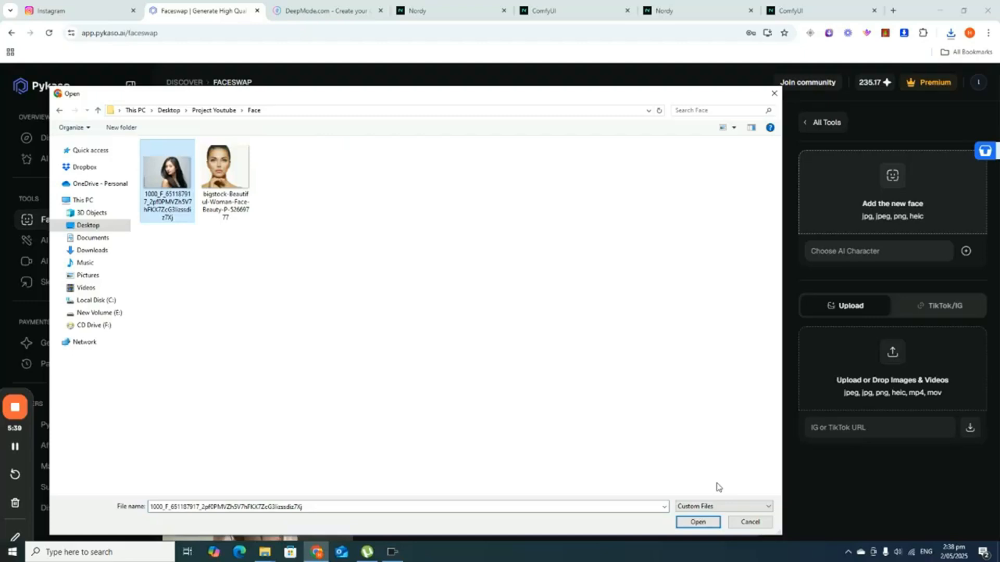
click(698, 526)
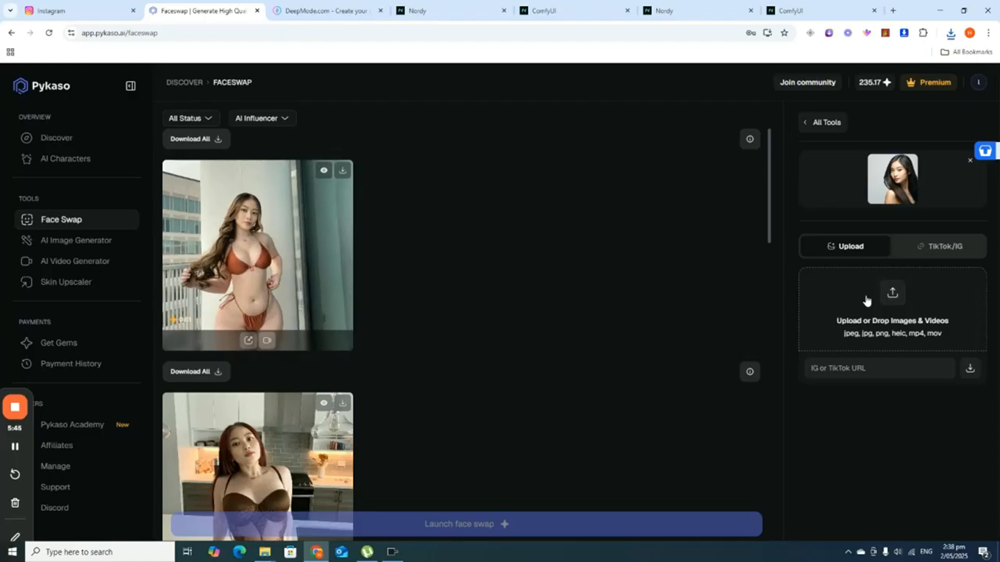
Step: Upload the PNG 36ae477e-2c5a-49ef-a8c7-44dbe91ca7ea from the AI Model folder as the face swap target
click(909, 298)
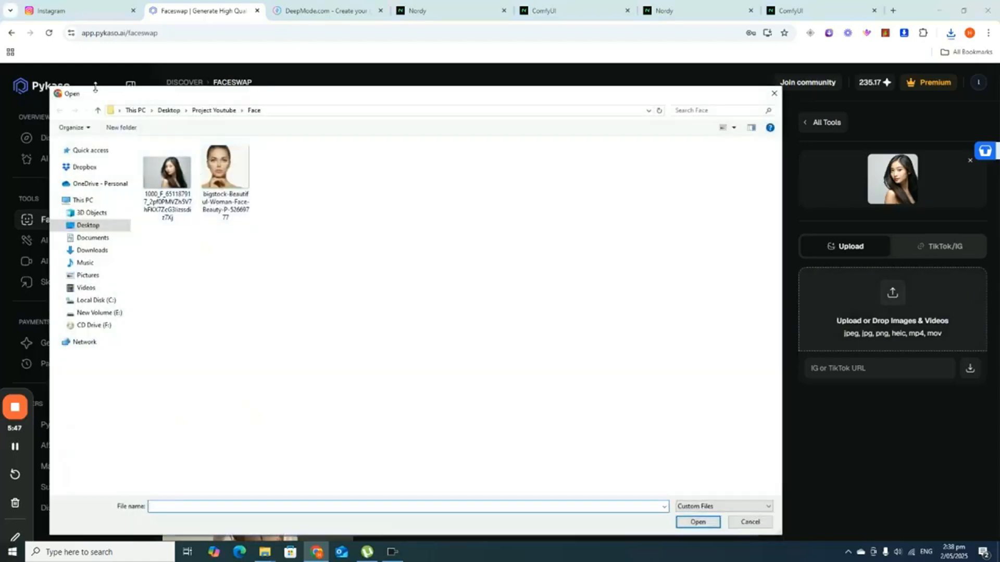
click(97, 109)
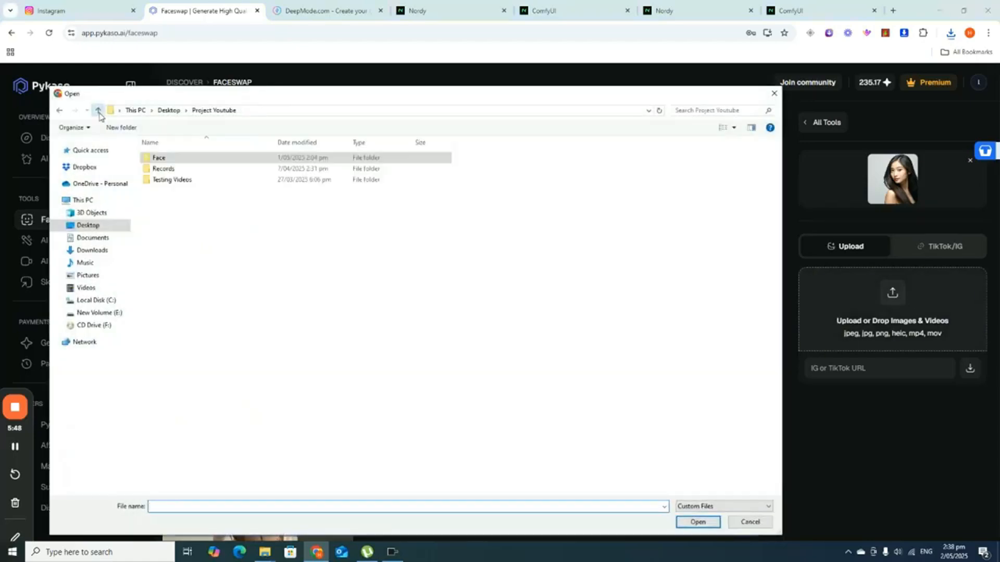
double_click(156, 169)
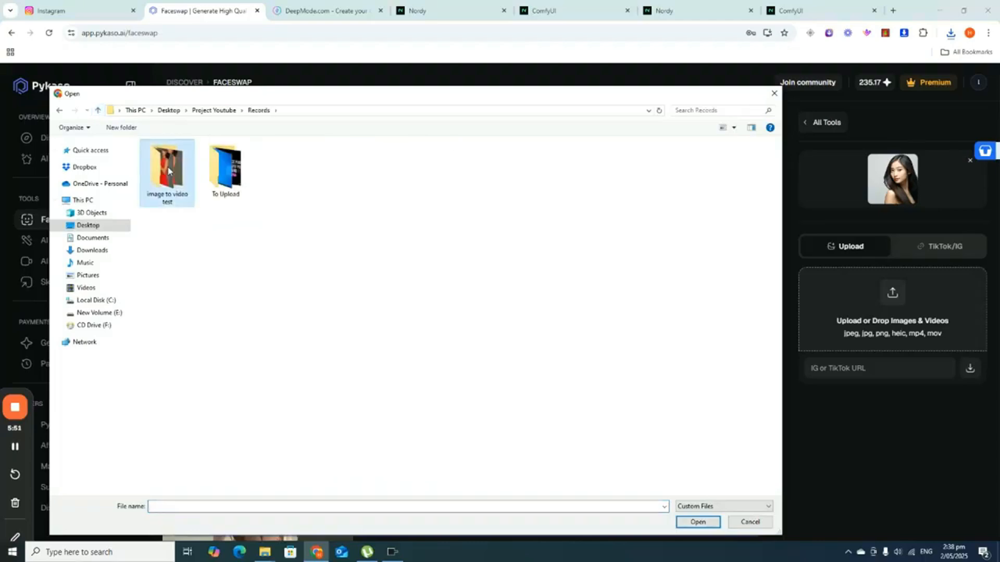
double_click(167, 171)
double_click(167, 173)
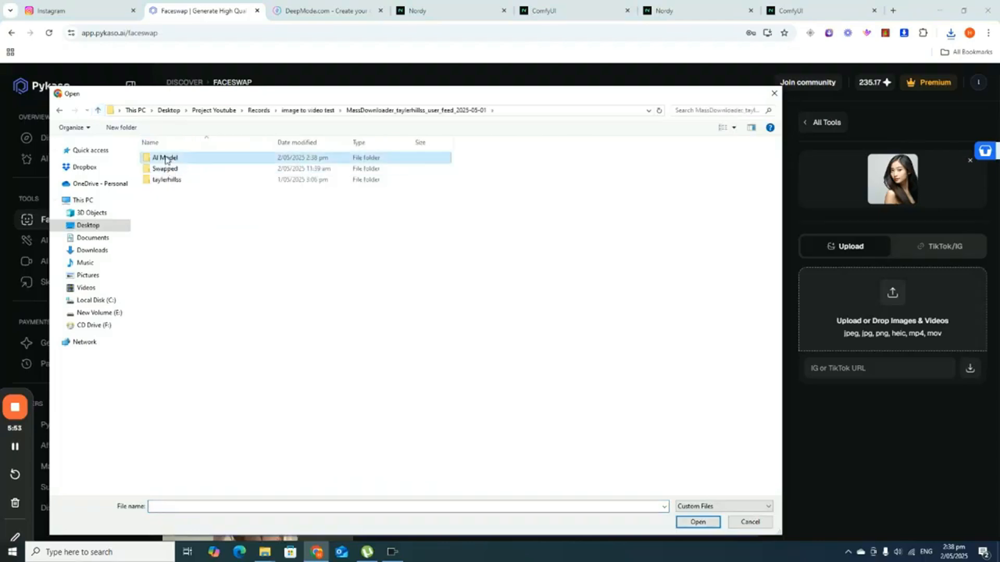
double_click(166, 159)
click(208, 181)
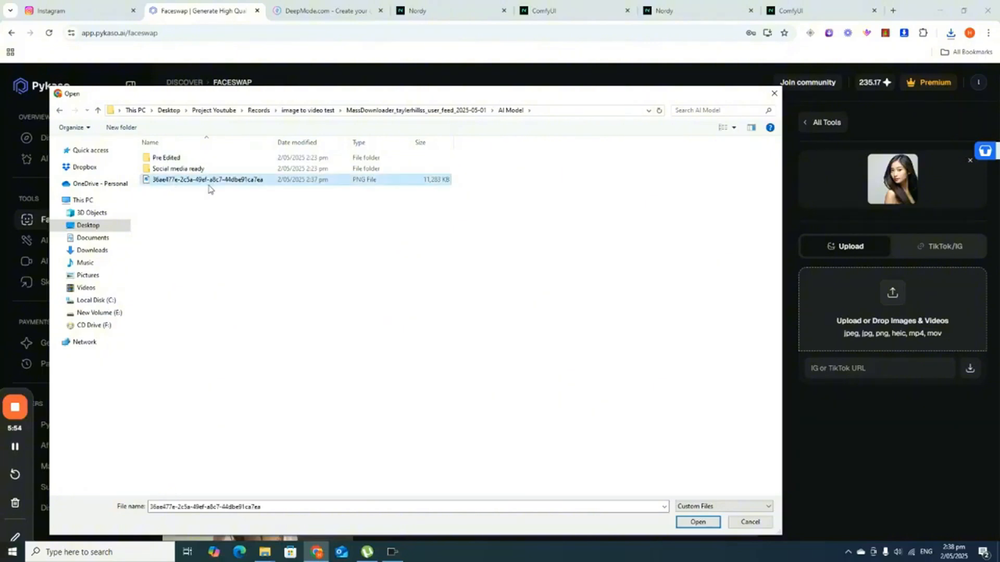
click(697, 522)
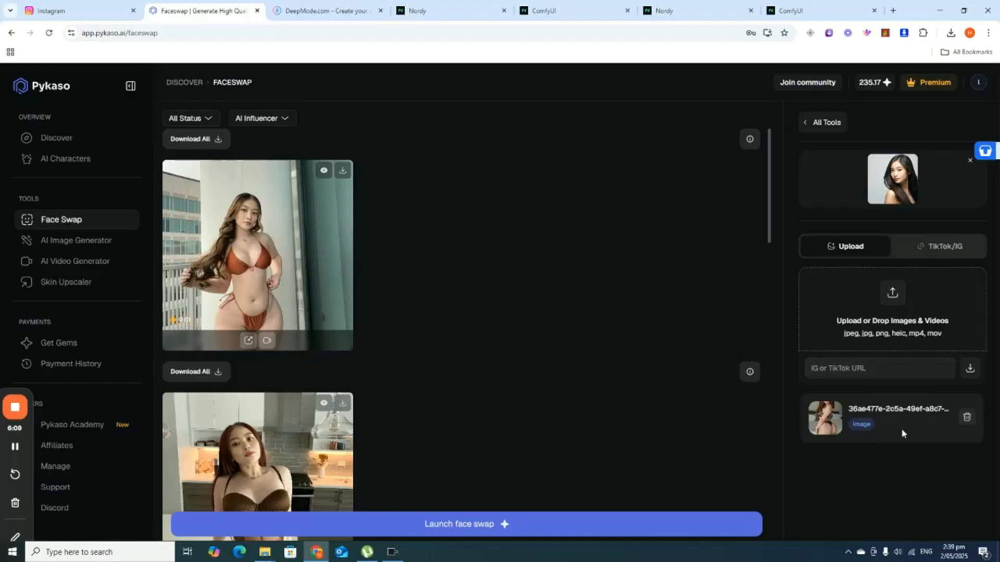
Step: Launch the face swap, view the result in full, and download the swapped image
click(547, 525)
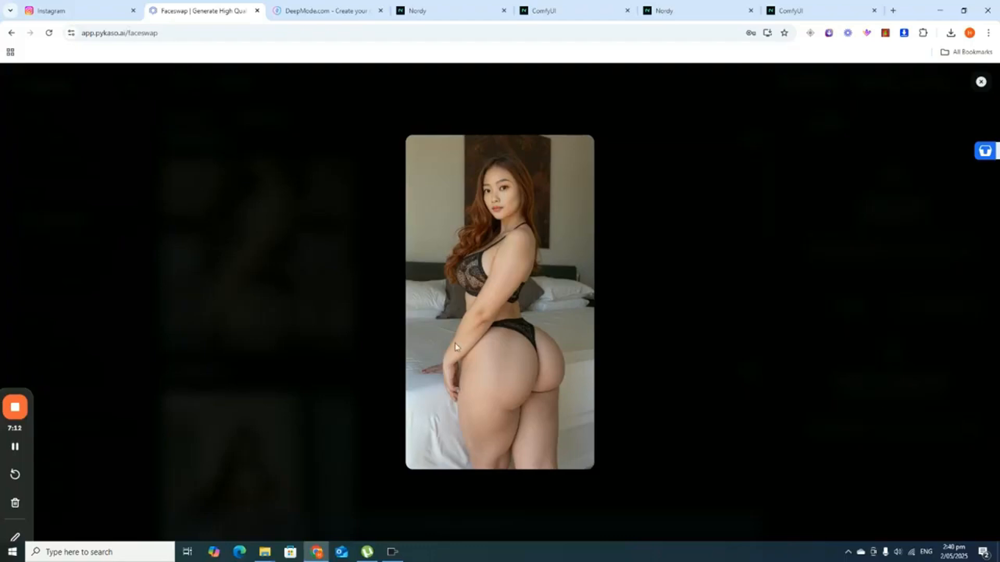
click(981, 82)
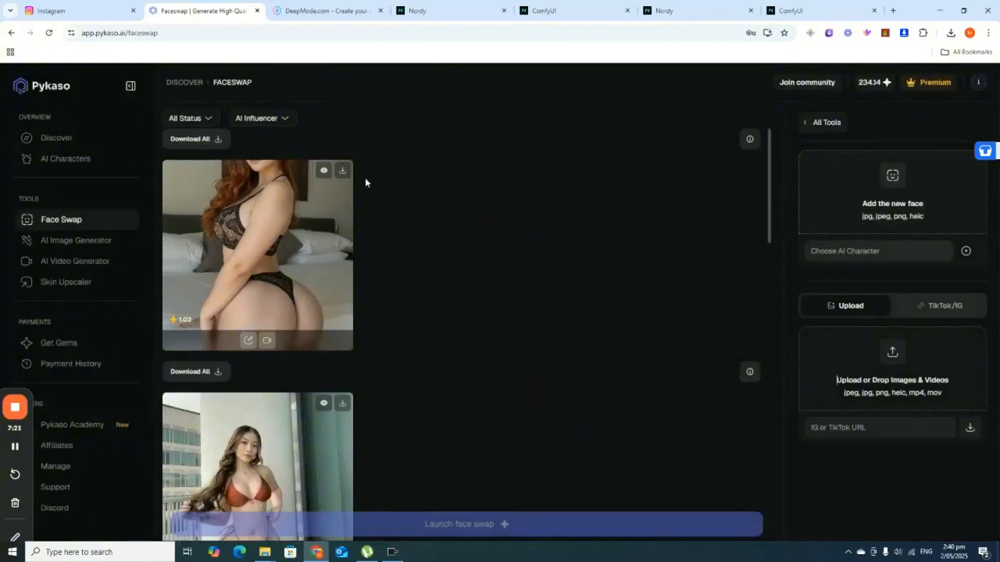
click(343, 170)
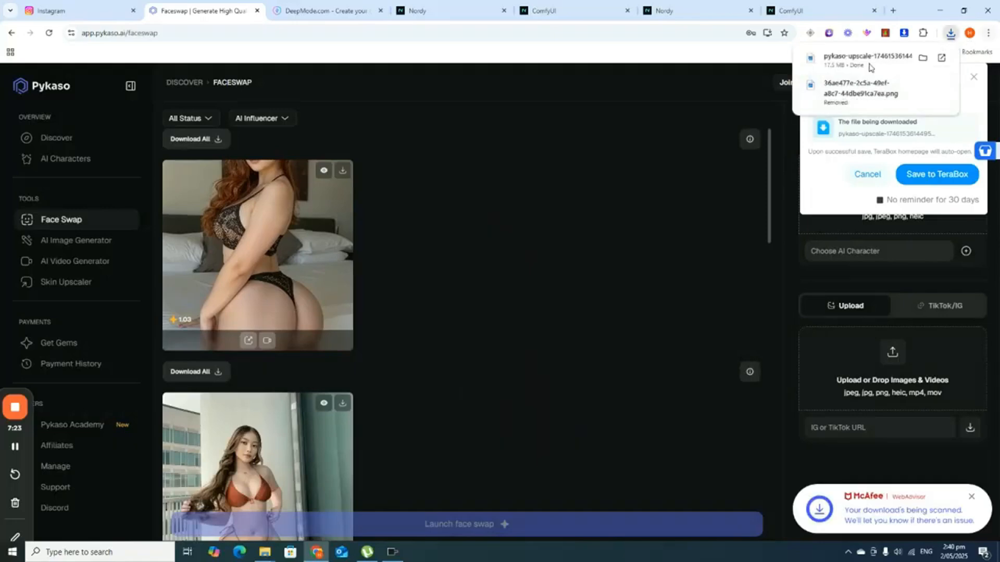
Step: Switch to the Nordy workflow detail page and check the title of the Image to Image FLUX workflow
click(718, 9)
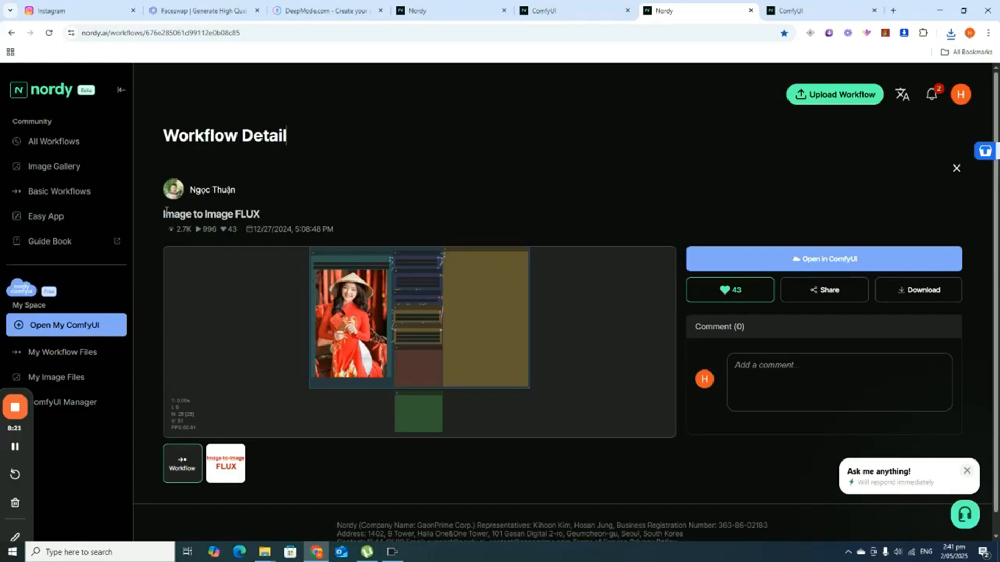
drag(166, 211, 288, 208)
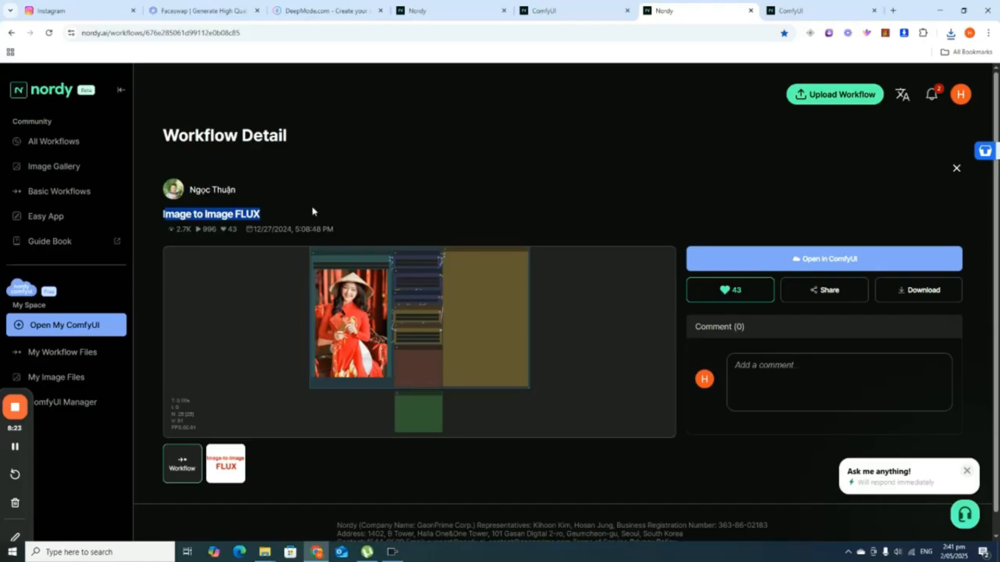
click(311, 208)
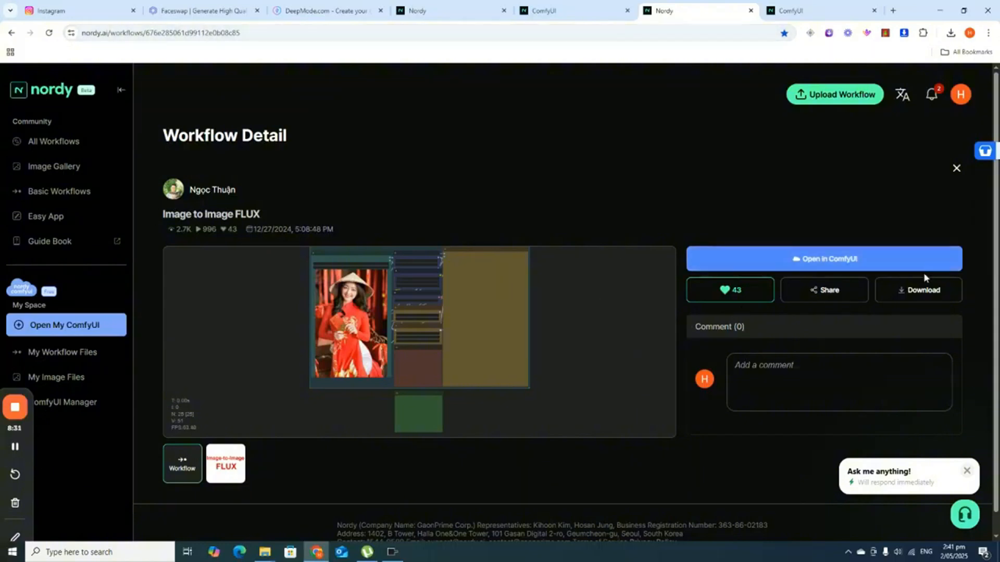
Step: Open the Image to Image FLUX workflow in ComfyUI, closing the duplicate copy and keeping the one already loaded
click(841, 261)
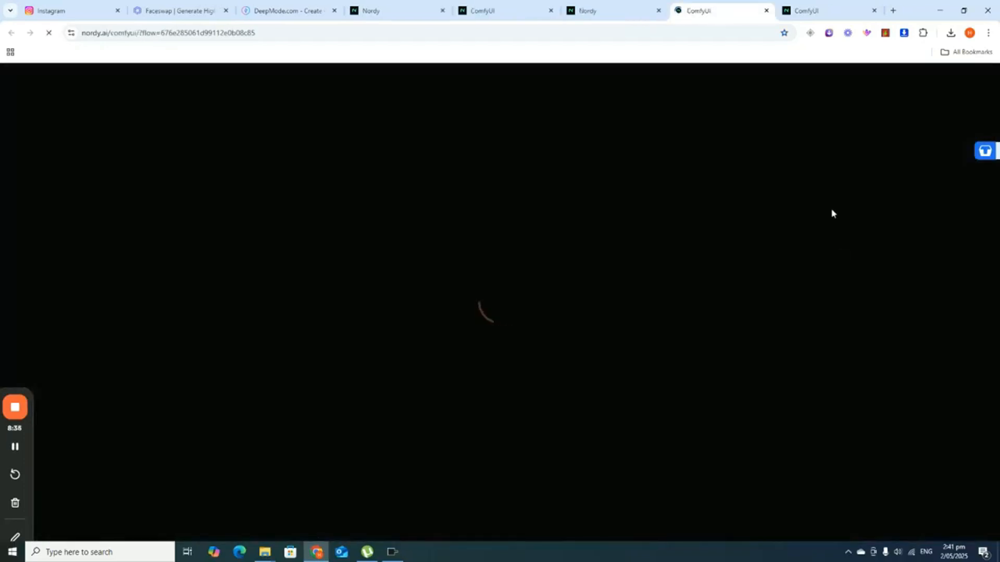
click(766, 10)
click(719, 9)
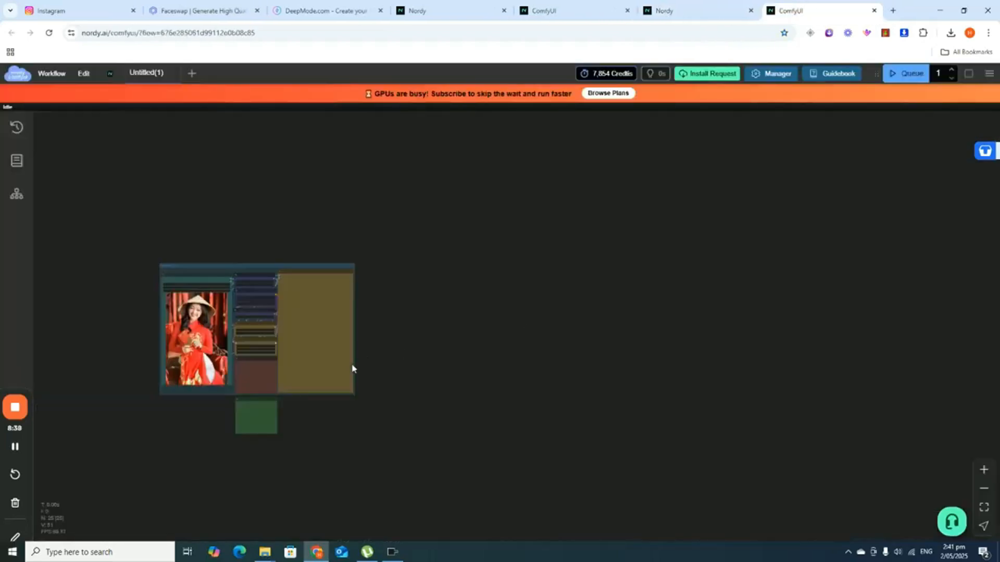
scroll(352, 369, up, 8)
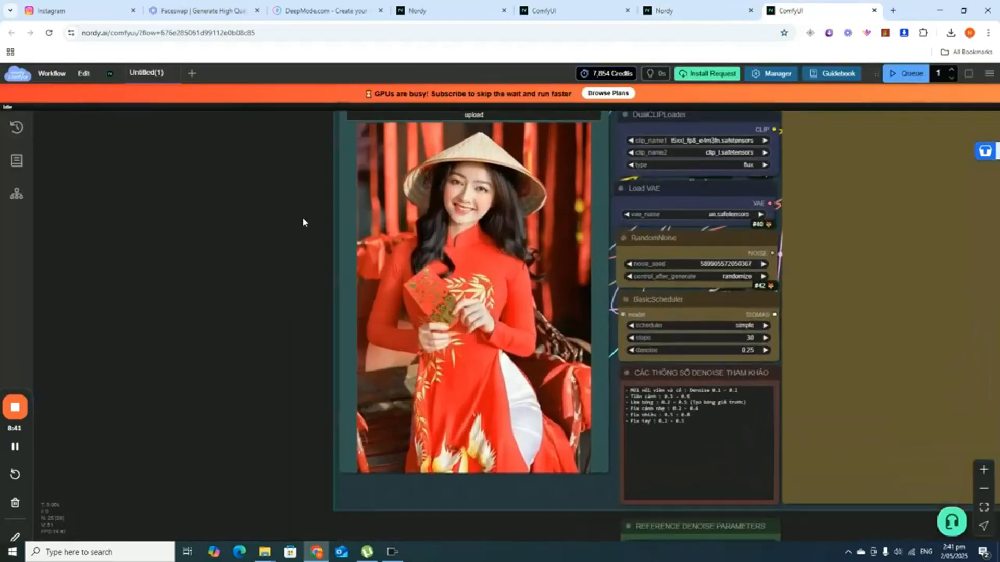
drag(302, 223, 214, 320)
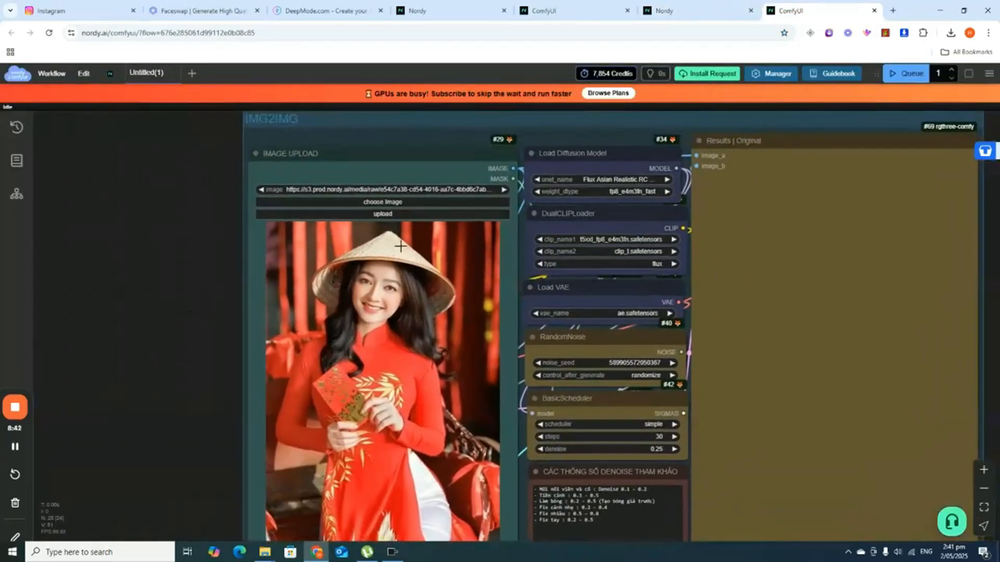
click(396, 217)
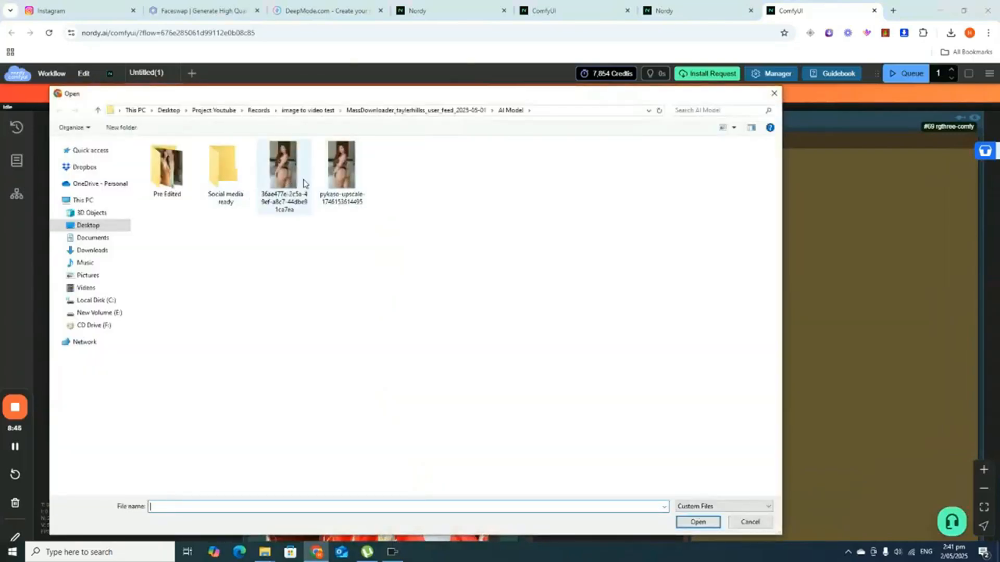
click(341, 169)
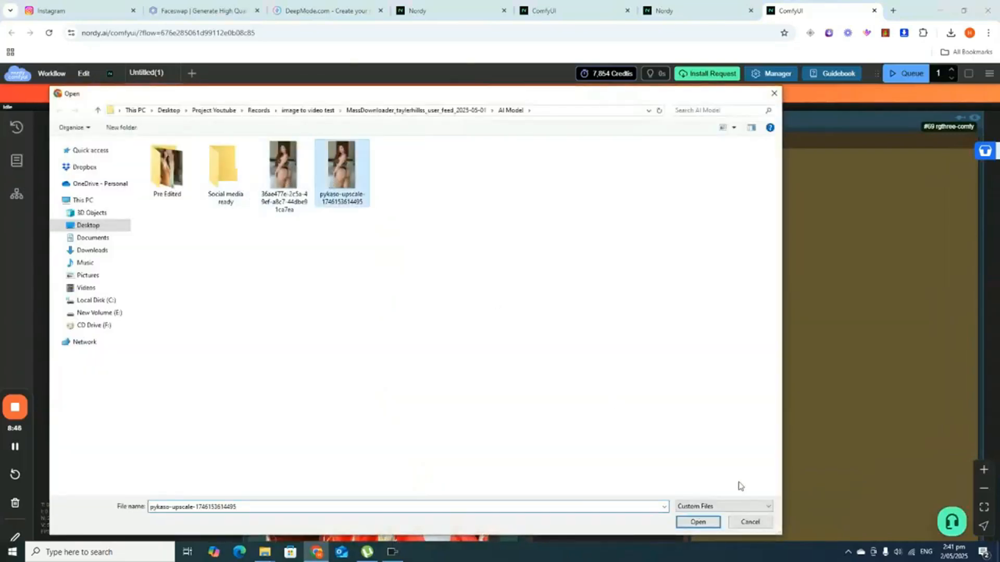
click(697, 523)
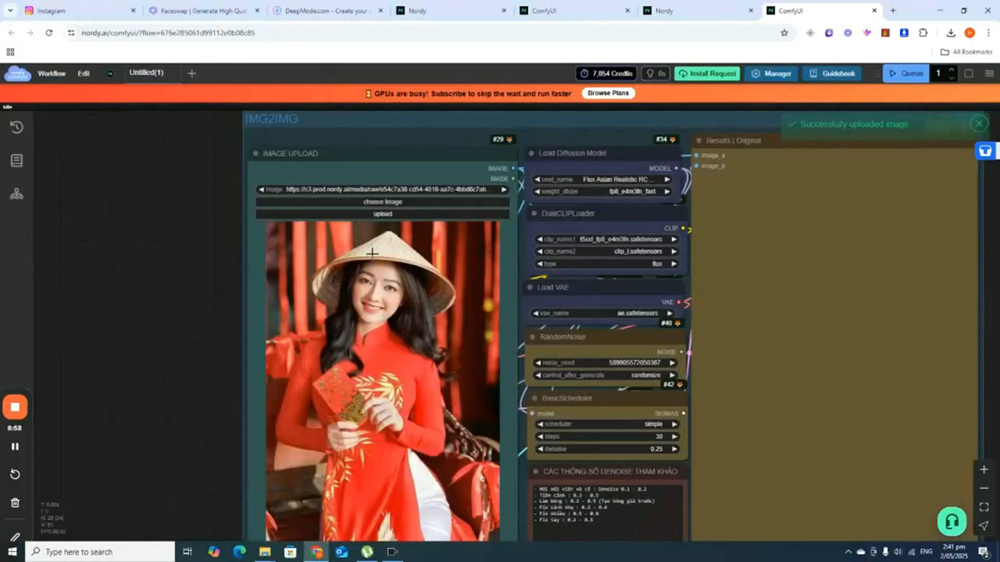
scroll(372, 253, down, 3)
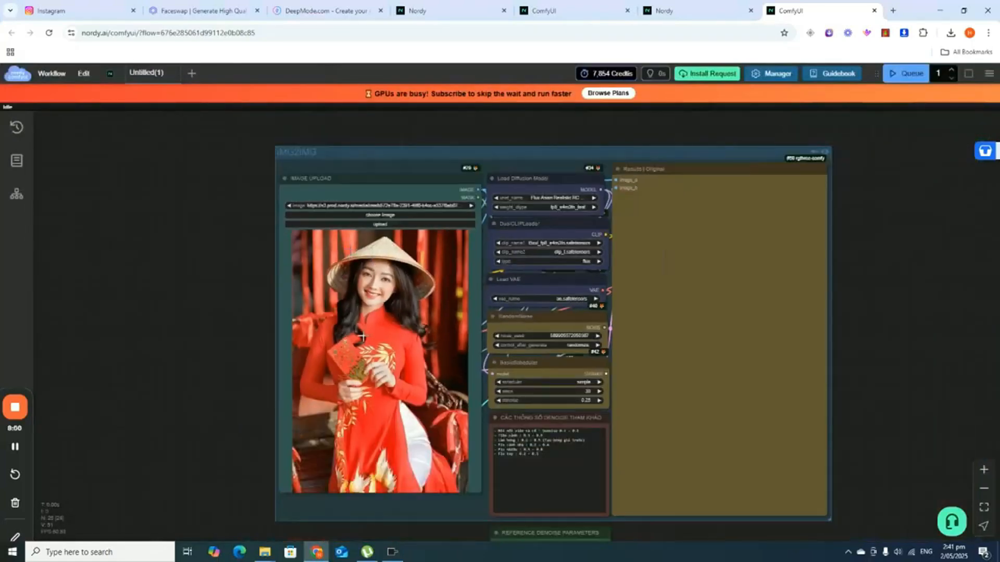
scroll(360, 335, up, 4)
drag(189, 318, 133, 279)
scroll(360, 245, down, 4)
scroll(390, 216, up, 2)
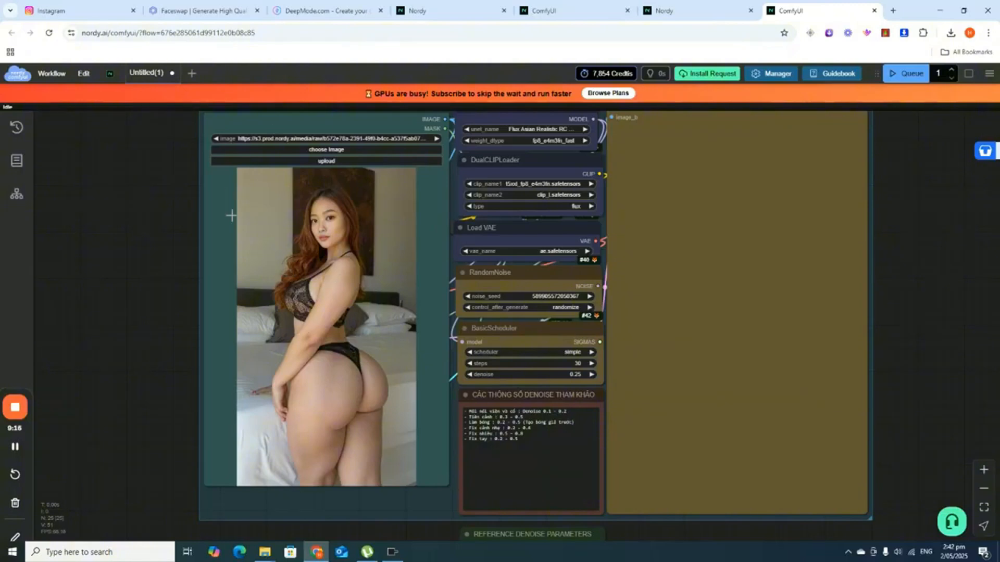
Step: Open the uploaded image of the IMAGE UPLOAD node in the MaskEditor
scroll(263, 447, up, 3)
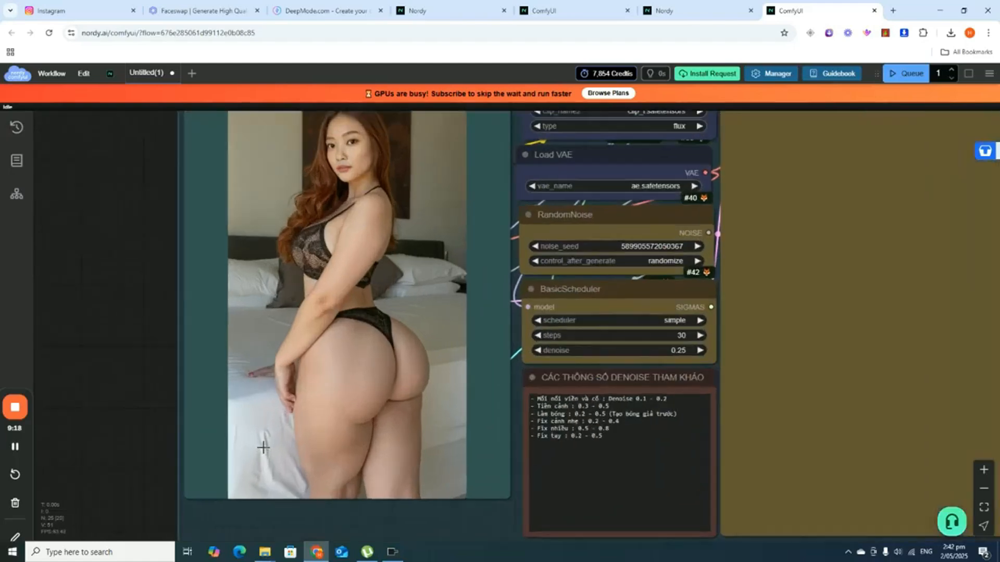
scroll(302, 351, up, 4)
right_click(298, 327)
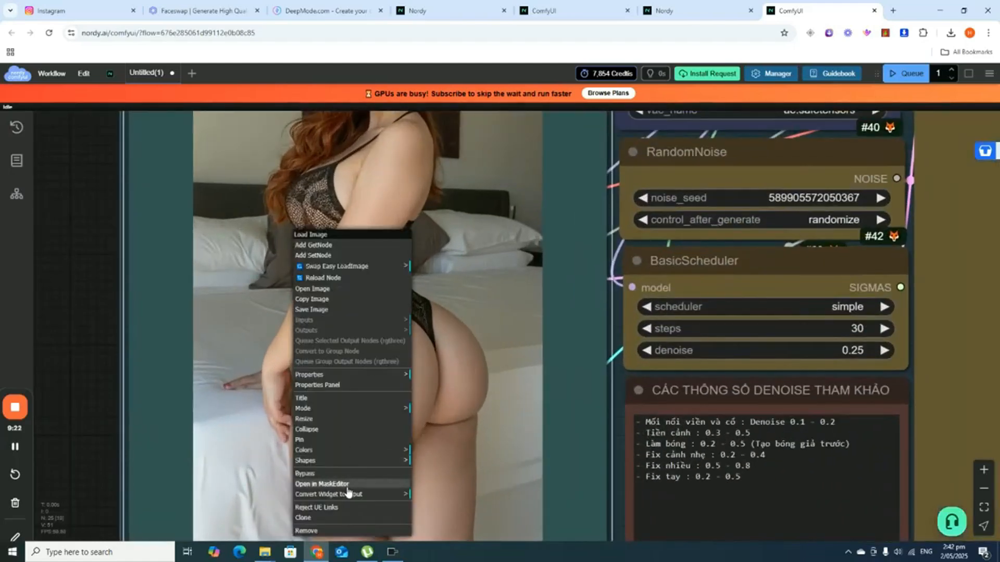
click(344, 484)
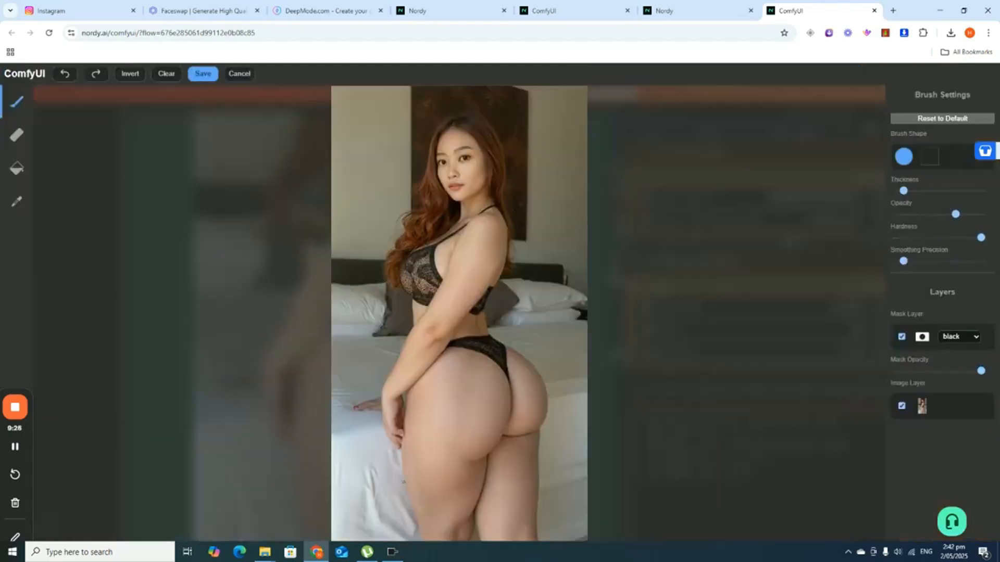
Step: Paint a mask over both of the woman's hands with a thicker brush and save the mask inverted
scroll(404, 482, up, 5)
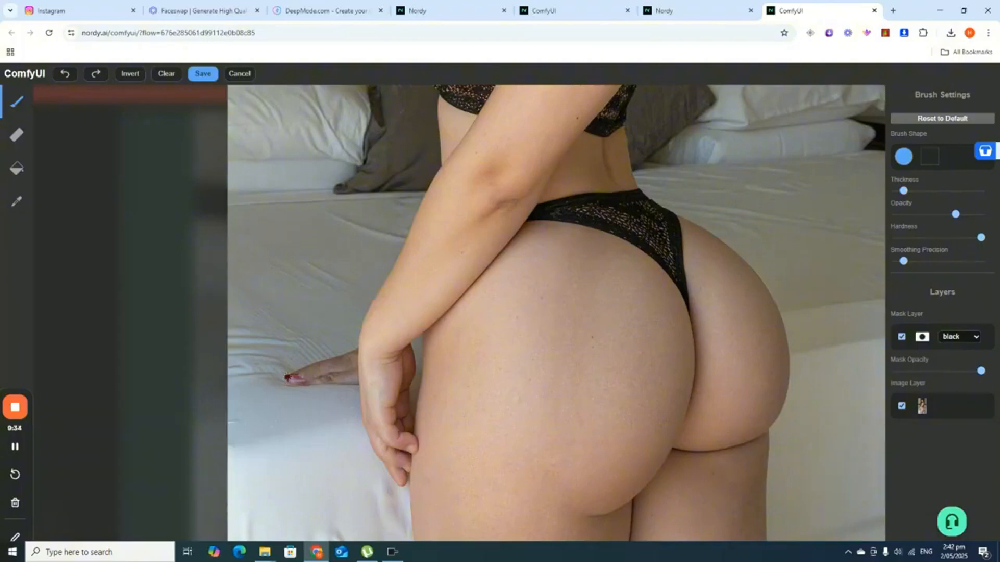
drag(287, 377, 341, 359)
drag(903, 191, 965, 188)
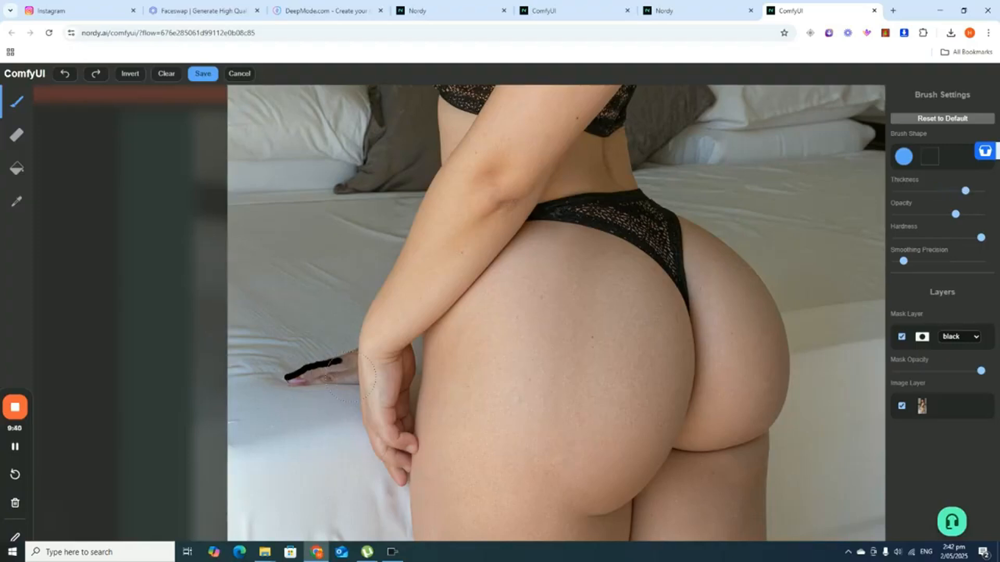
mouse_move(303, 376)
mouse_down()
mouse_move(401, 362)
mouse_move(390, 427)
mouse_move(397, 468)
mouse_move(389, 471)
mouse_move(364, 383)
mouse_up()
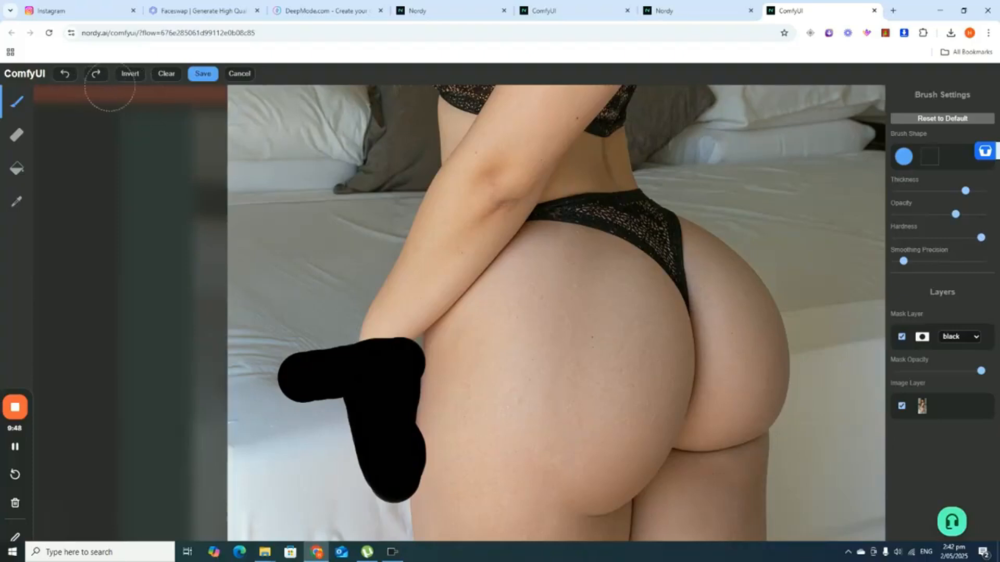
click(130, 78)
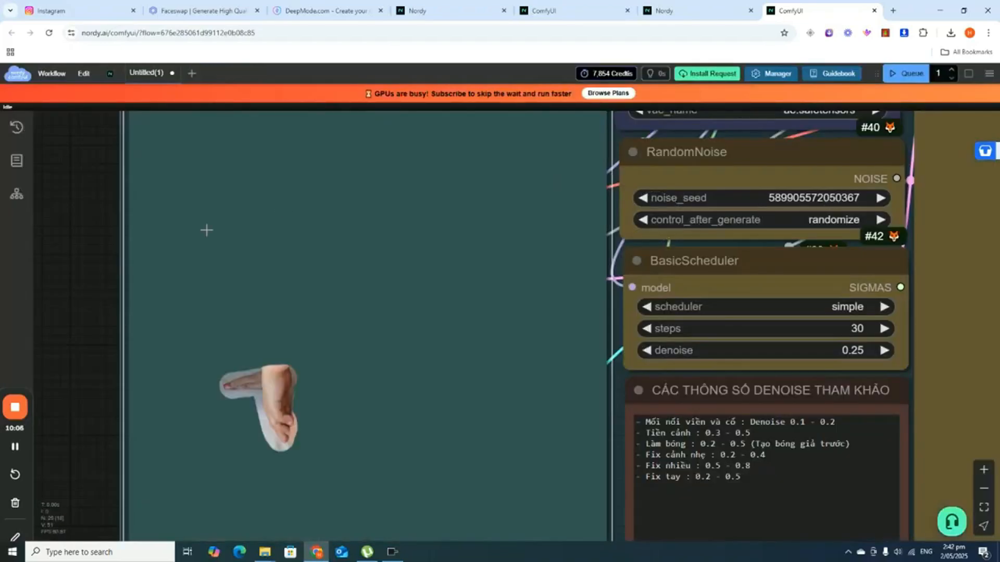
Step: Queue one run of the Image to Image FLUX workflow with the masked image
scroll(319, 288, down, 5)
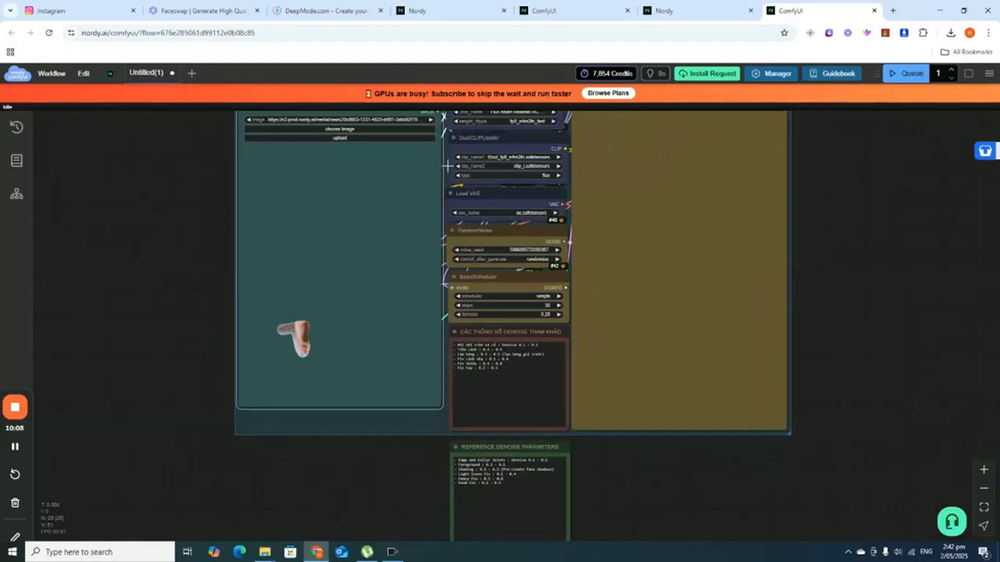
scroll(169, 182, up, 2)
drag(131, 210, 126, 213)
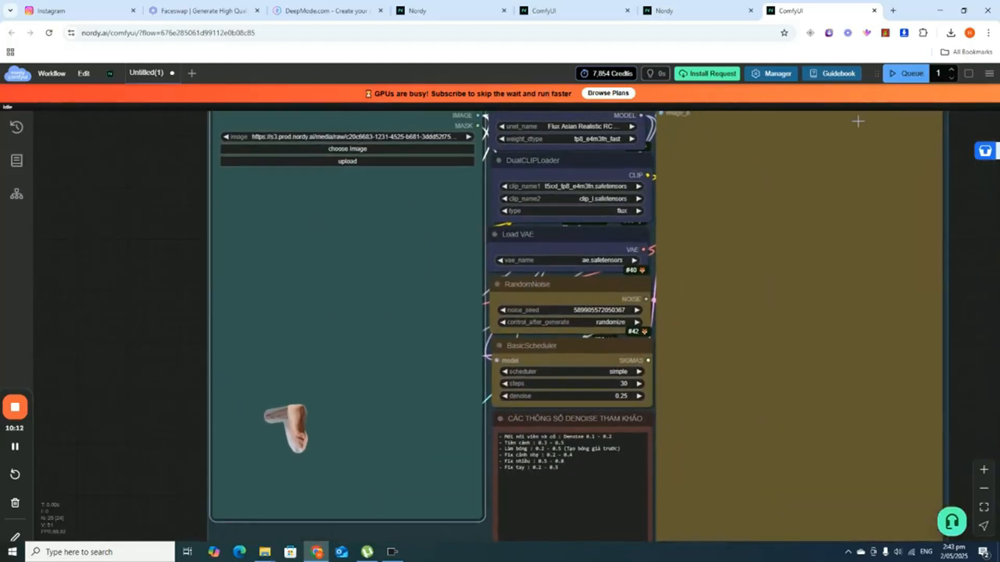
click(912, 76)
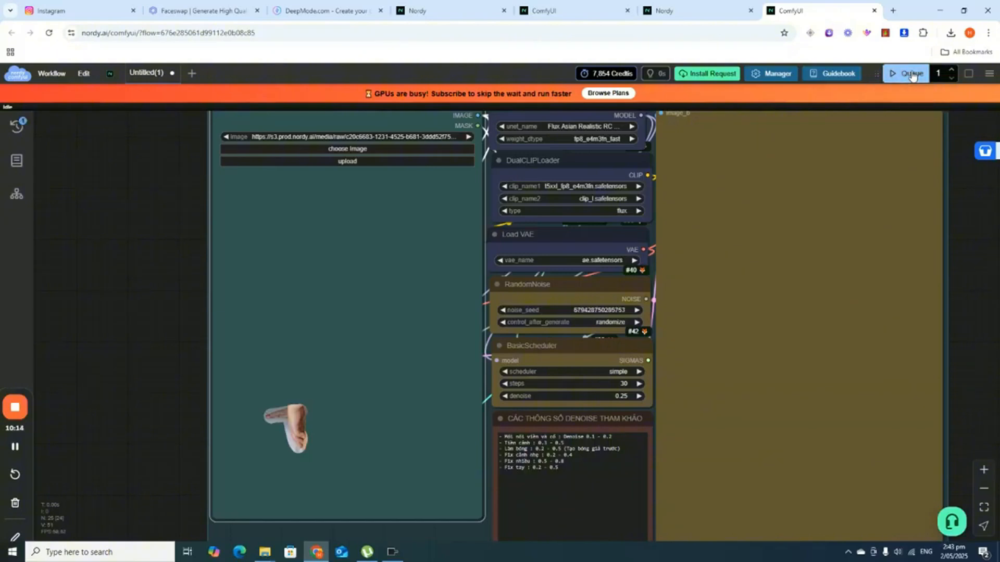
Step: Examine the BasicScheduler's steps and denoise settings, the reference denoise notes and the masked hands while the workflow runs
scroll(181, 268, down, 4)
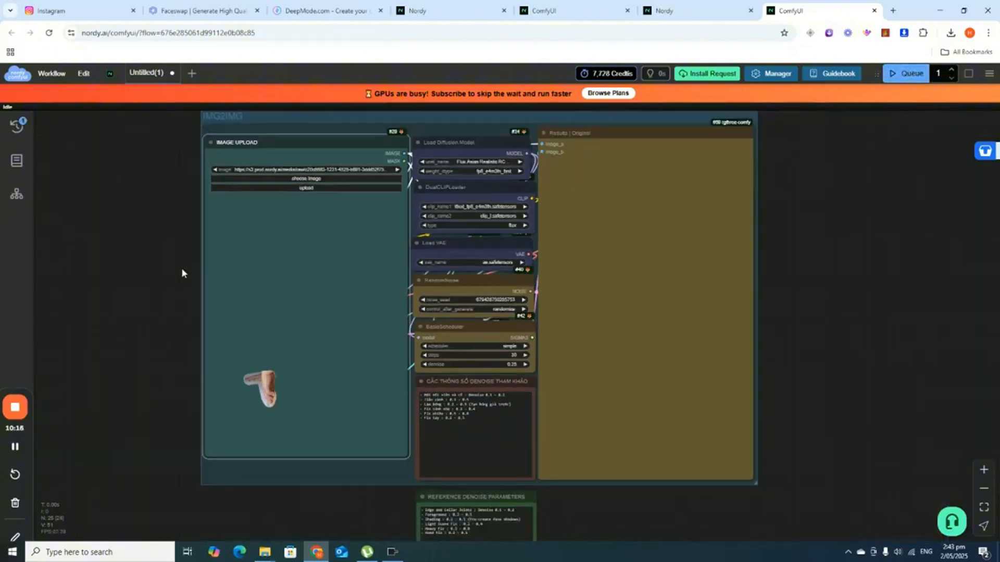
scroll(255, 331, up, 5)
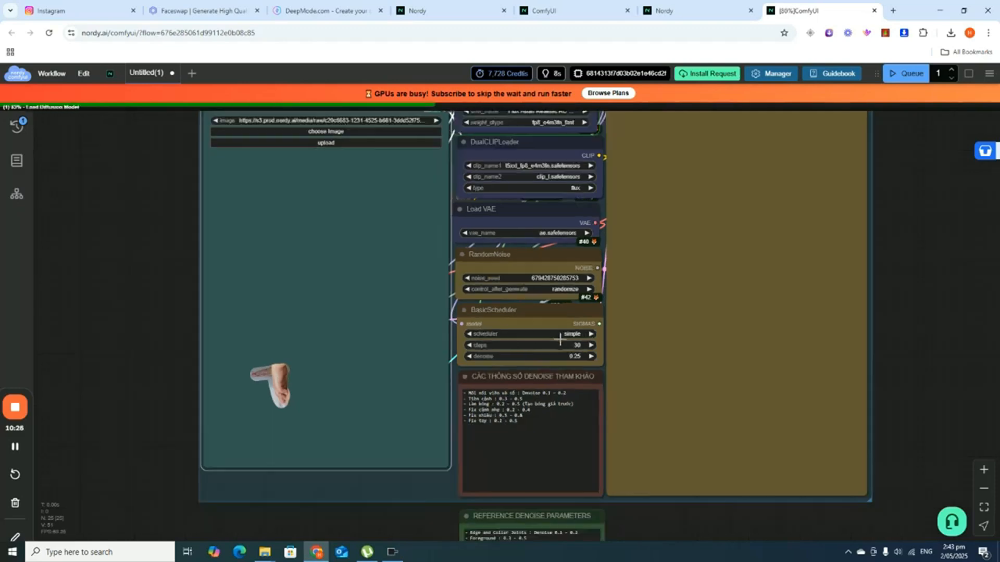
scroll(530, 362, up, 2)
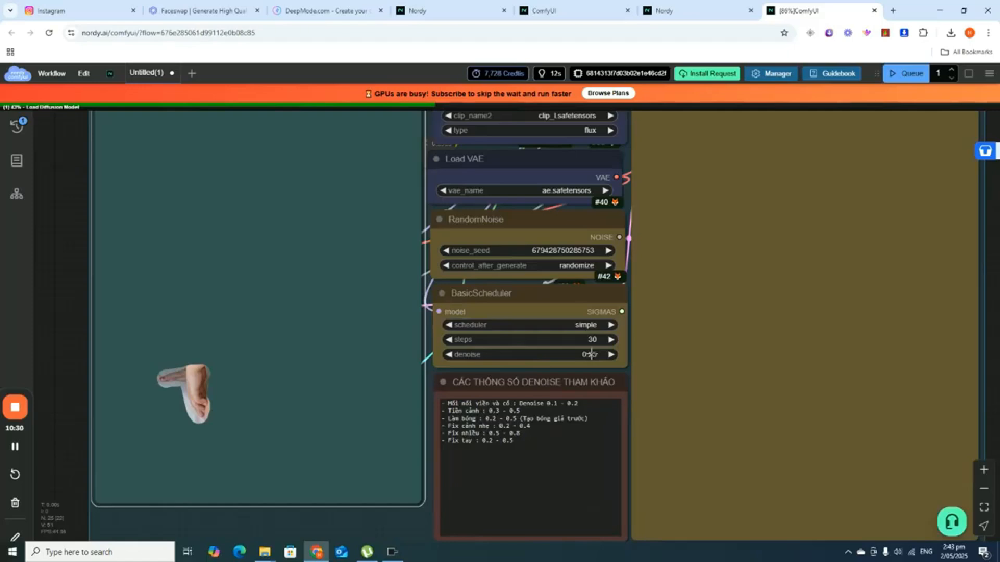
scroll(591, 355, down, 3)
scroll(588, 348, up, 4)
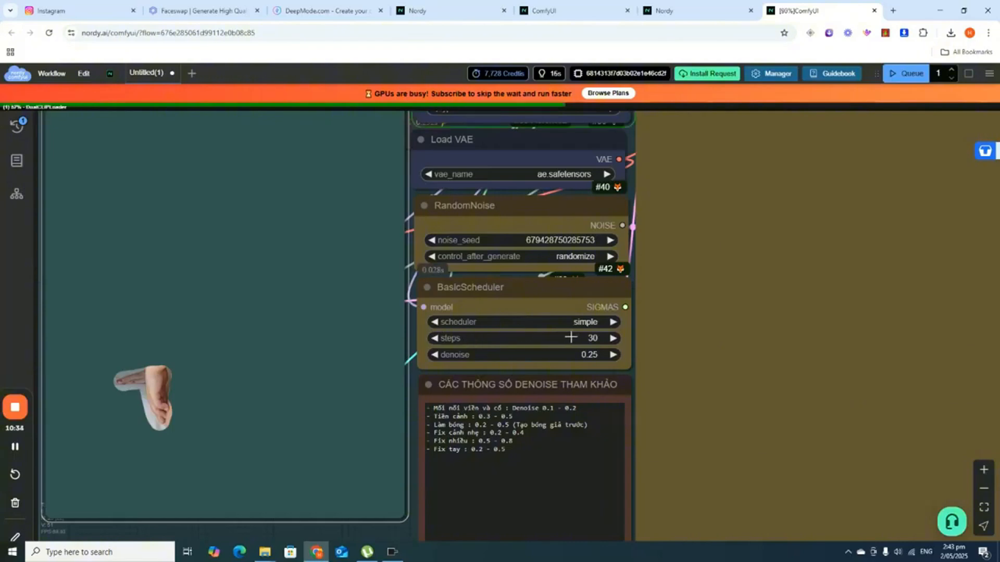
scroll(595, 339, down, 5)
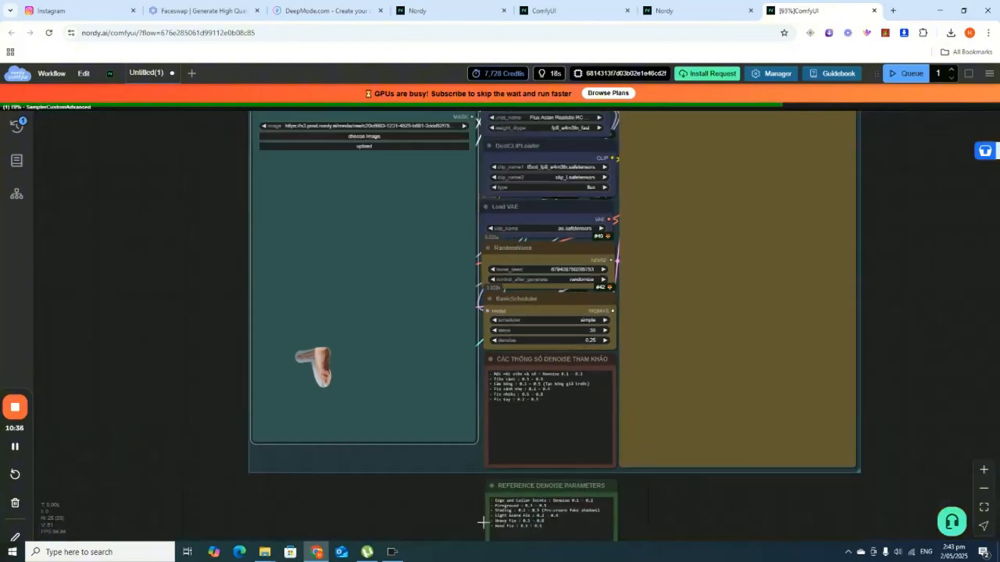
scroll(306, 313, up, 8)
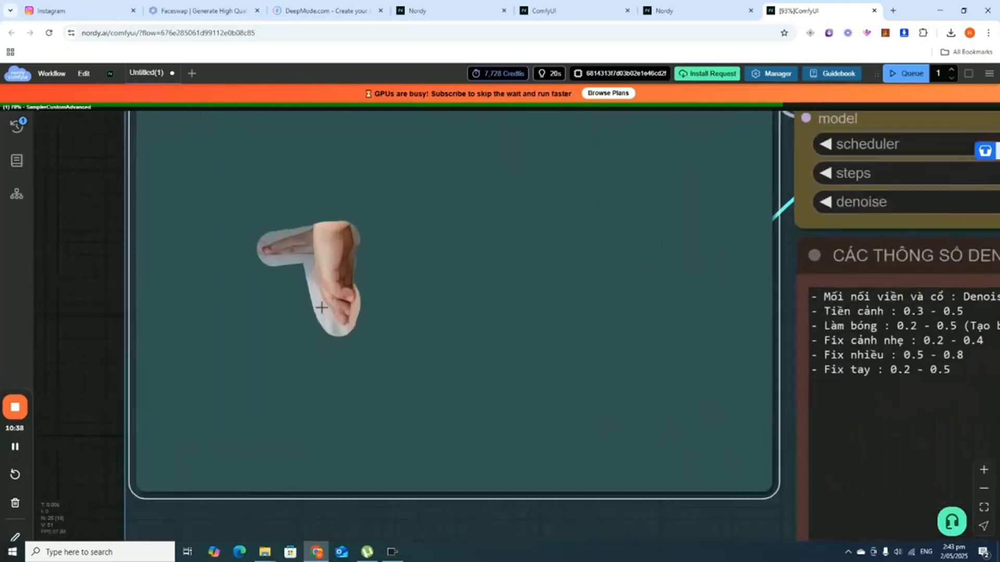
scroll(354, 284, down, 6)
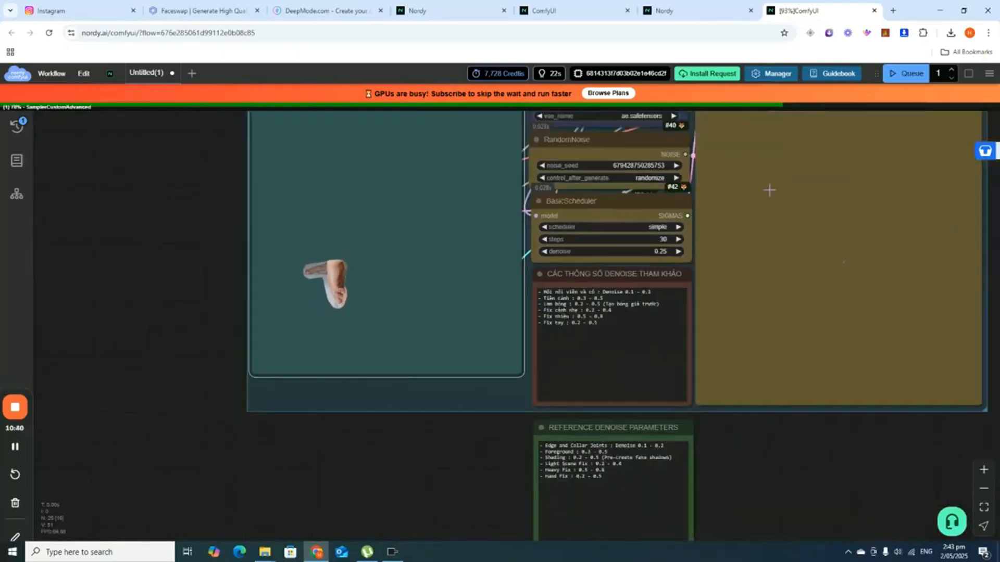
scroll(706, 224, up, 4)
scroll(659, 252, down, 8)
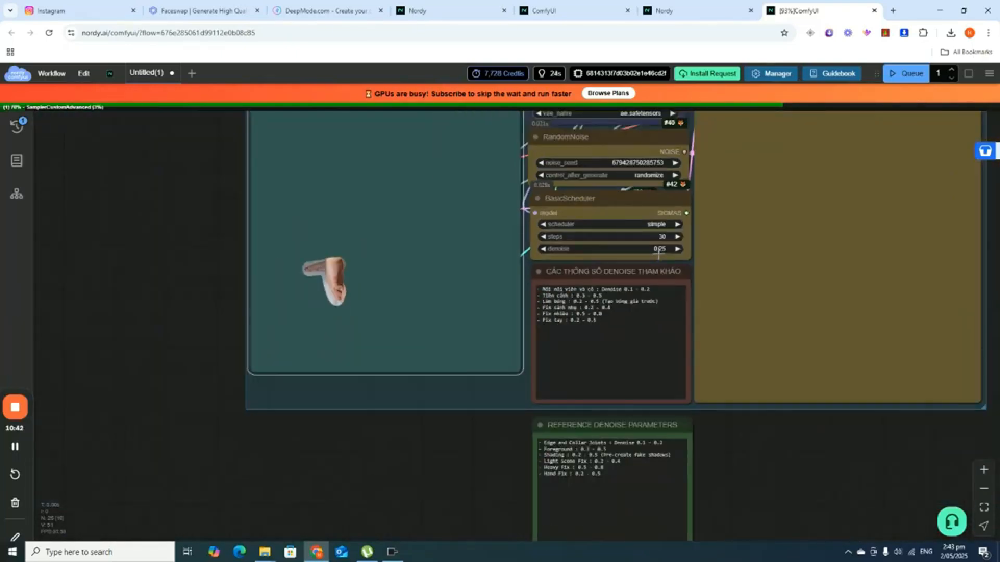
scroll(704, 206, up, 2)
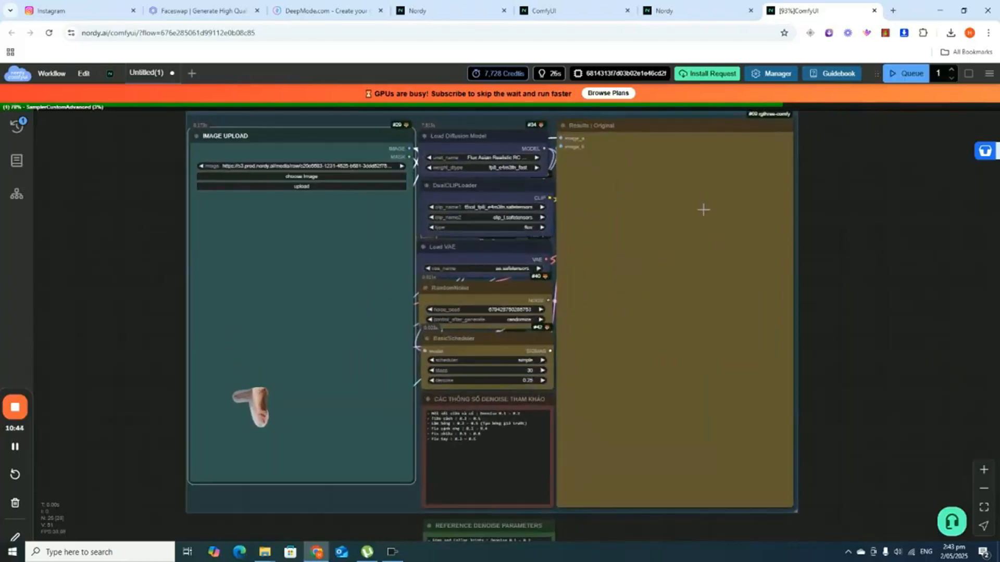
scroll(704, 208, down, 1)
drag(877, 201, 885, 227)
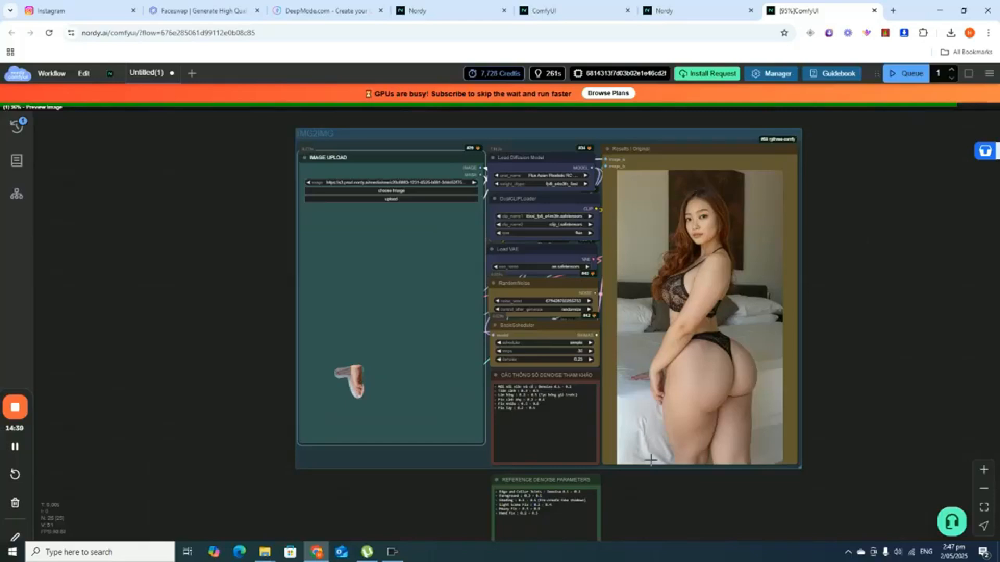
Step: Inspect the hands in the generated image up close, comparing the result with the original in the Results node
scroll(659, 405, up, 7)
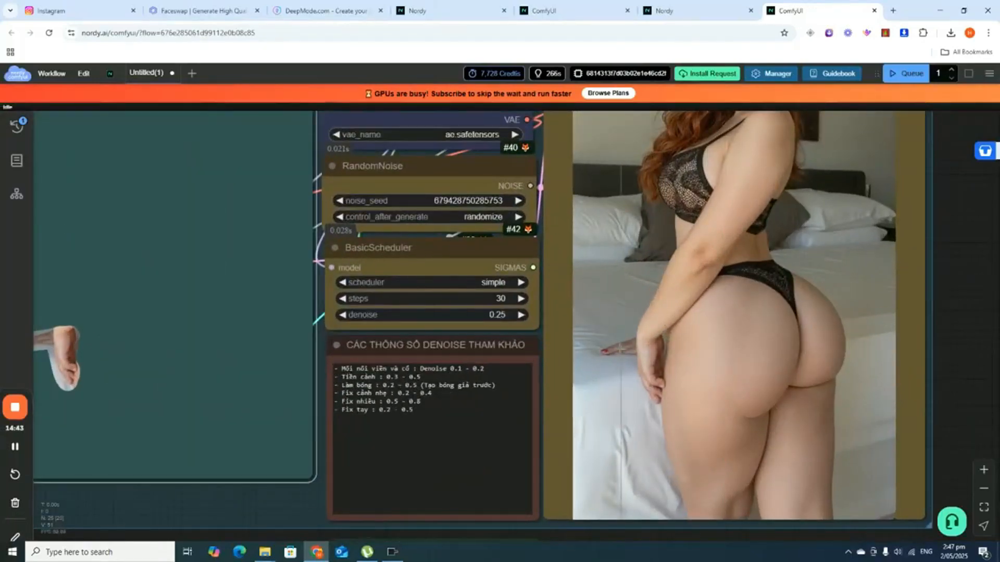
scroll(620, 348, up, 5)
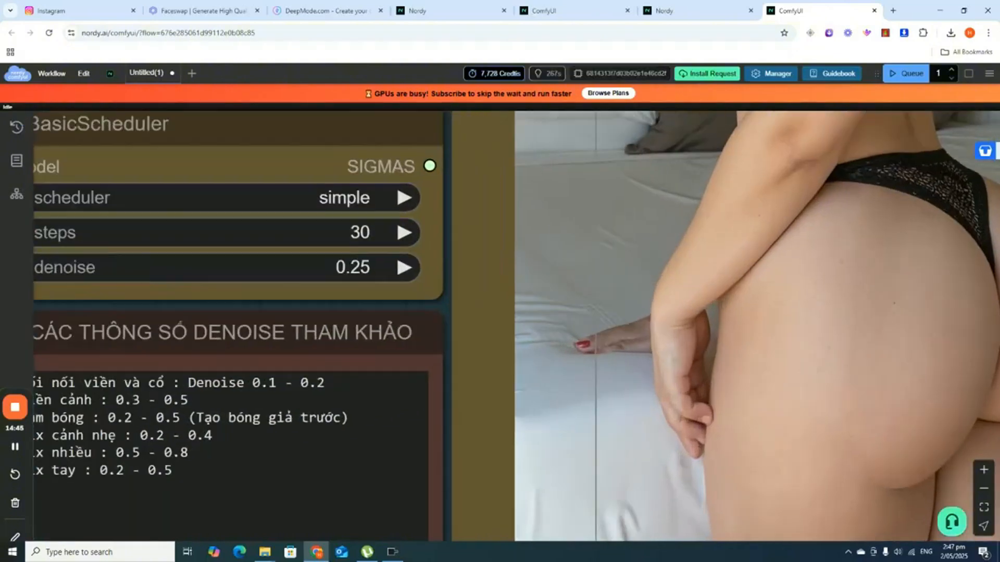
scroll(558, 349, up, 4)
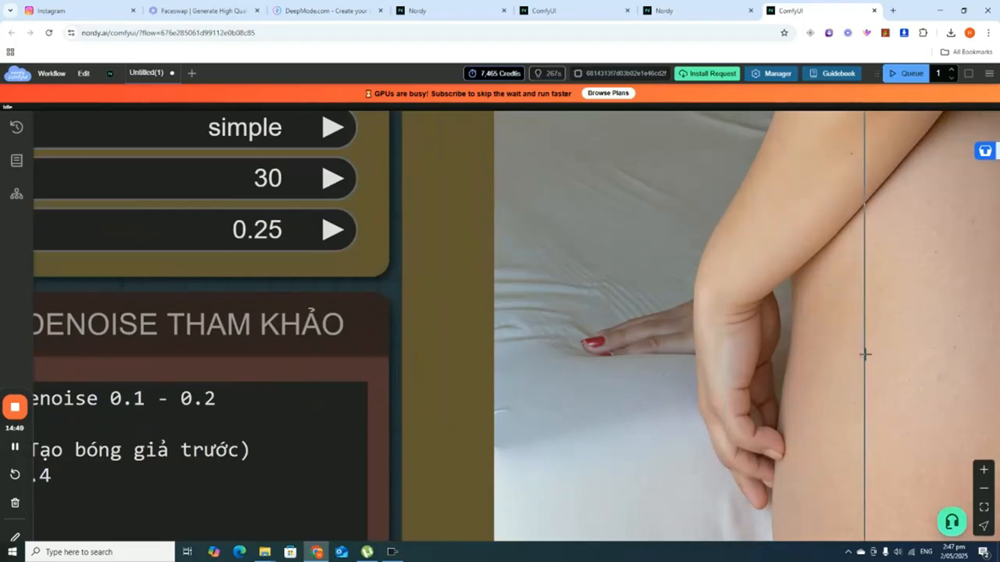
scroll(739, 323, down, 5)
scroll(828, 344, up, 5)
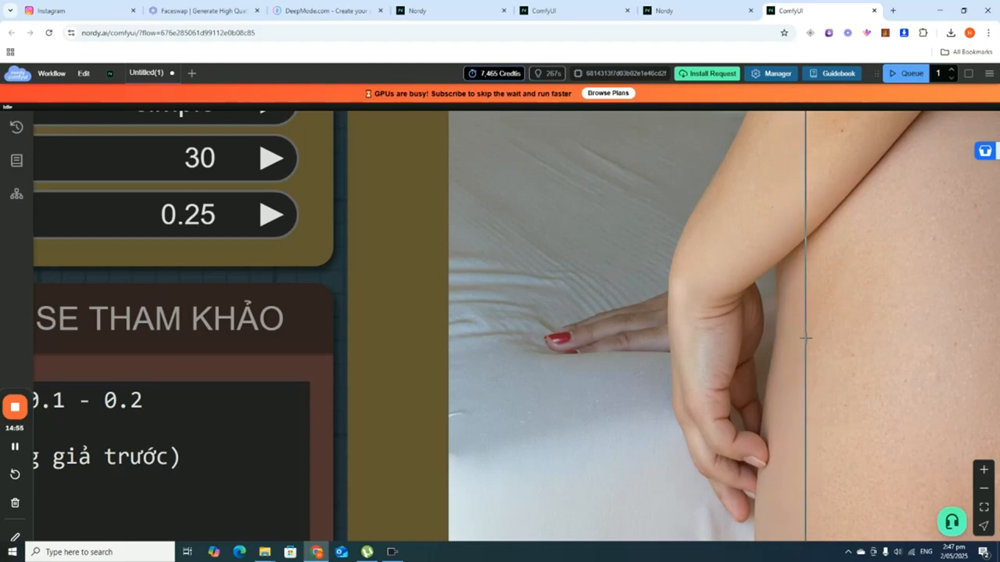
scroll(807, 292, down, 5)
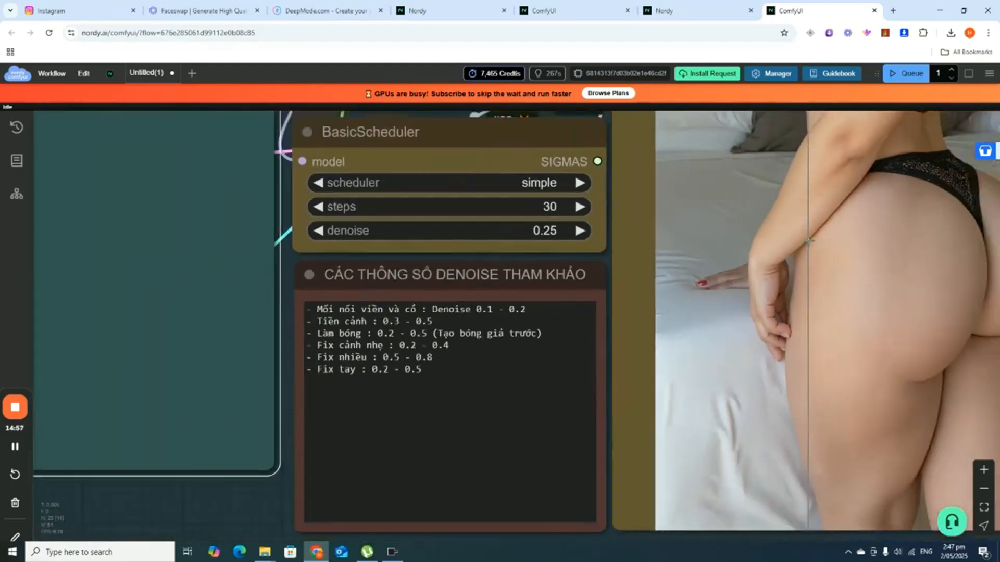
scroll(809, 241, down, 8)
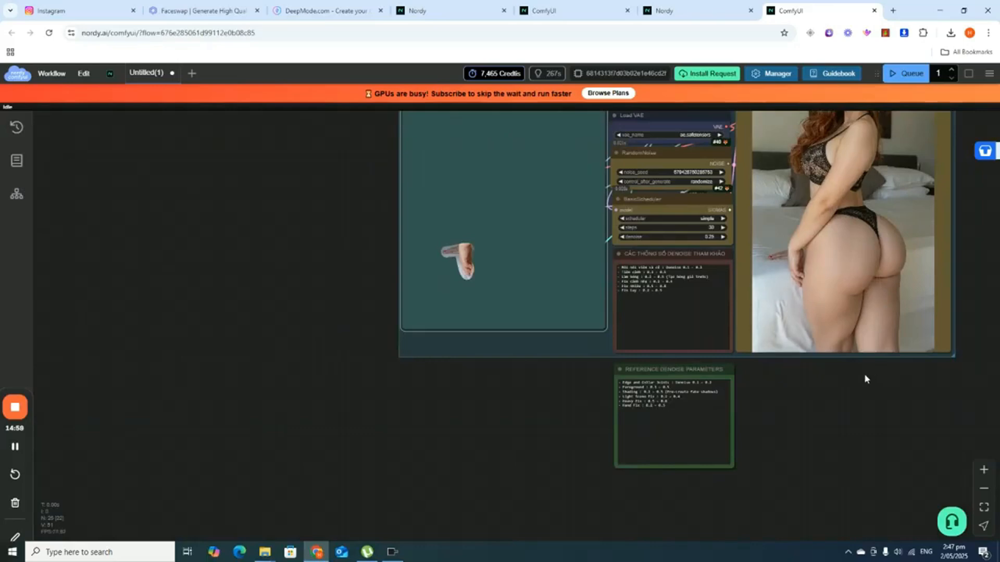
Step: Switch to DeepMode's Flux Playground and look through the recently generated images of the AI model
drag(864, 374, 721, 511)
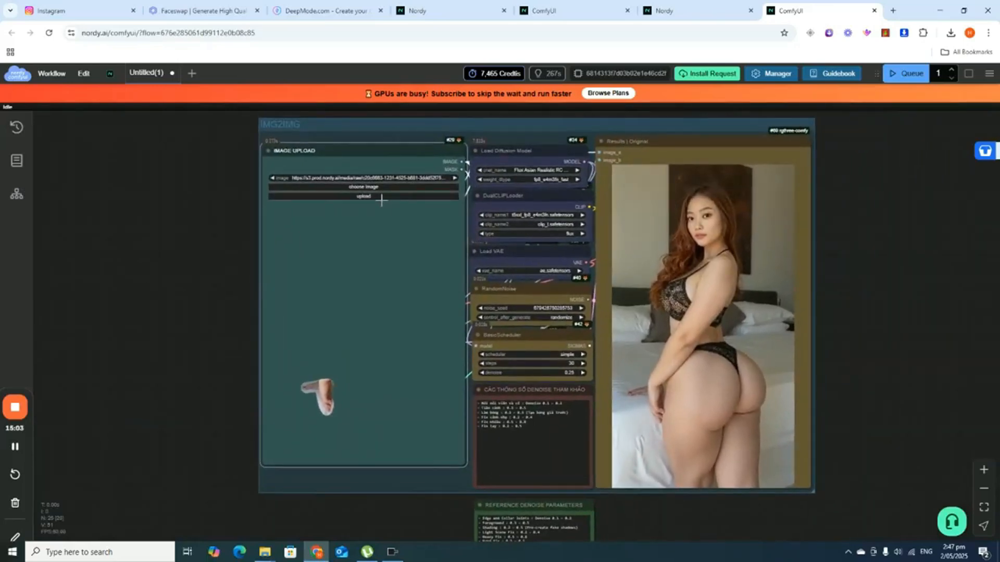
click(197, 4)
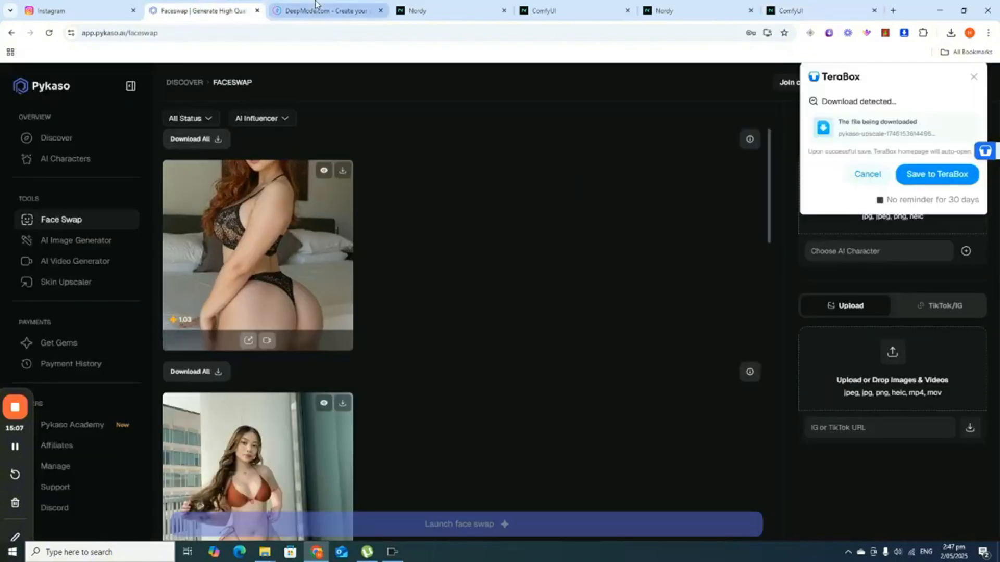
click(321, 16)
scroll(634, 260, up, 2)
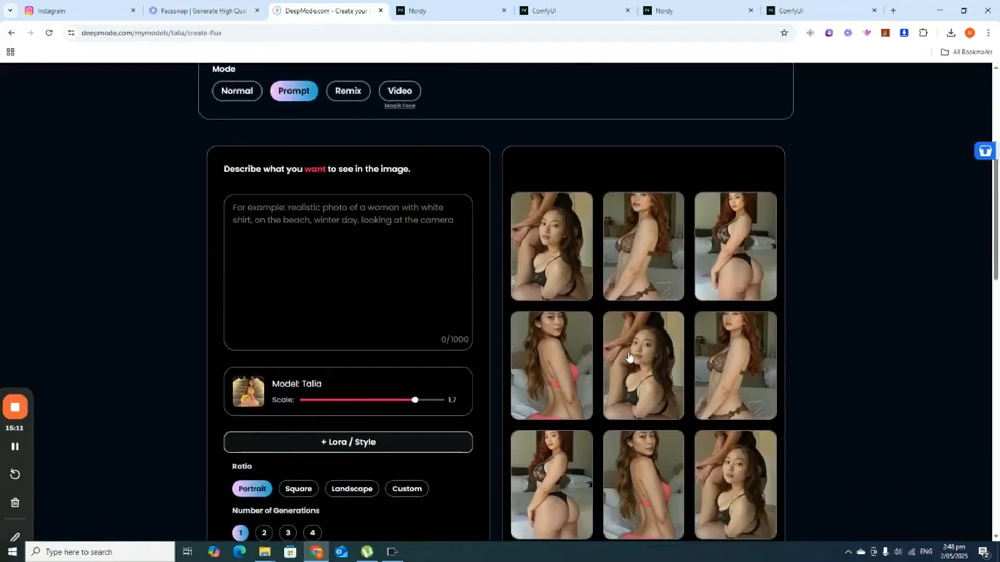
scroll(568, 437, down, 3)
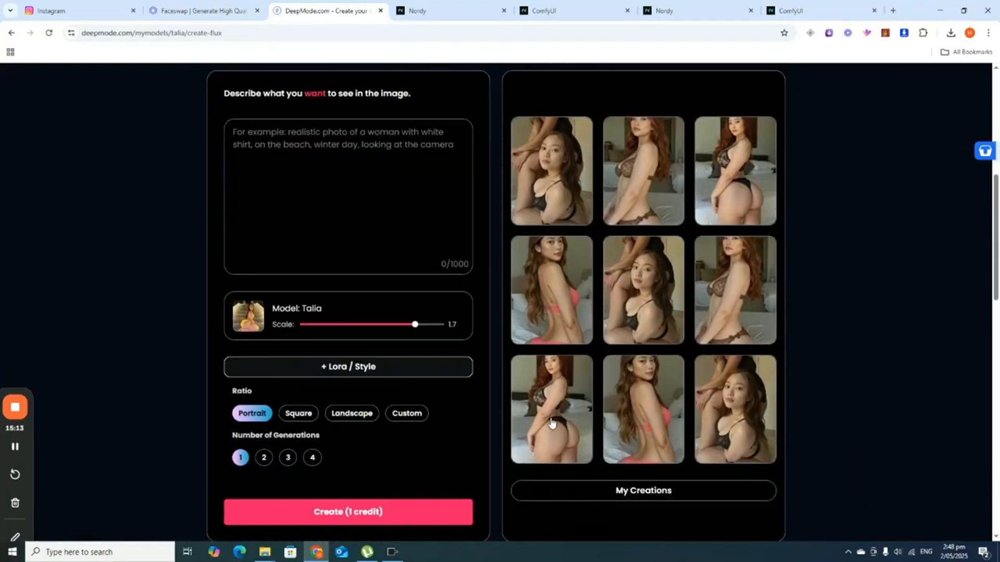
click(647, 298)
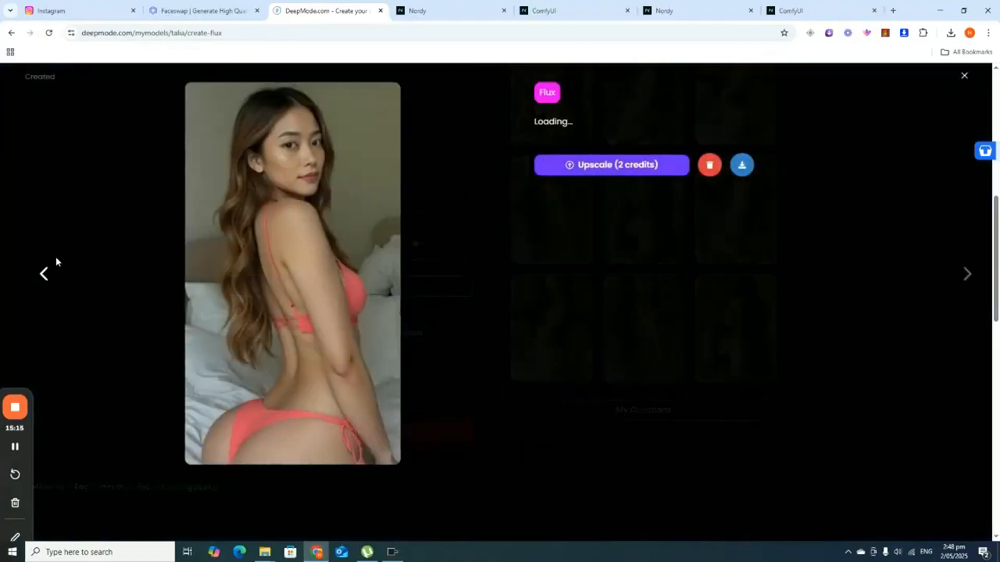
click(44, 274)
click(44, 274)
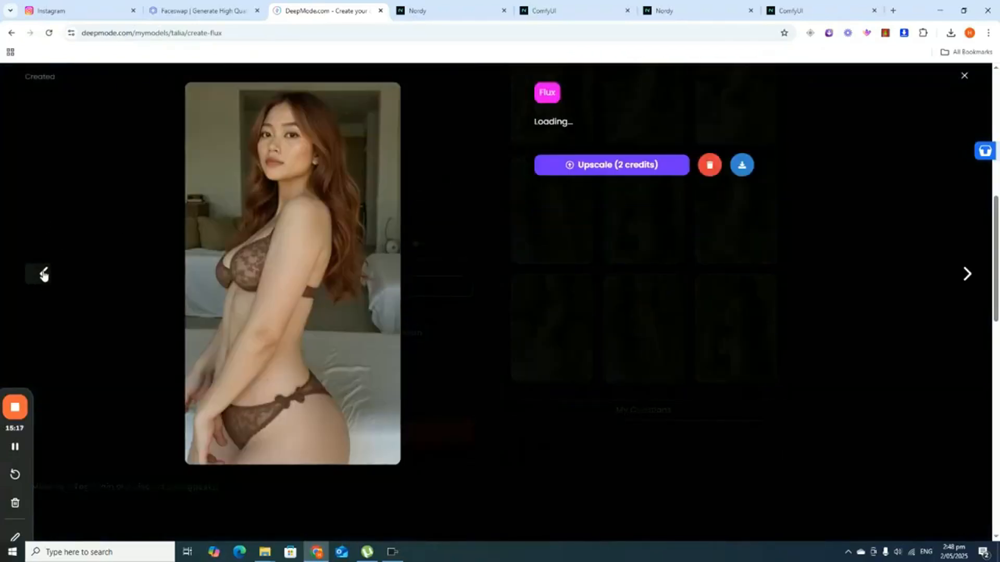
click(43, 273)
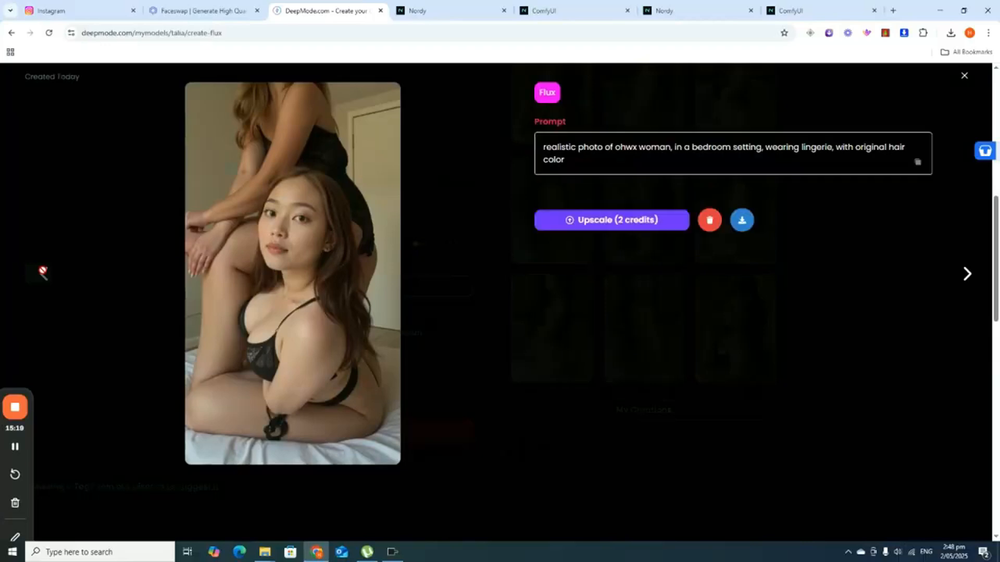
click(965, 77)
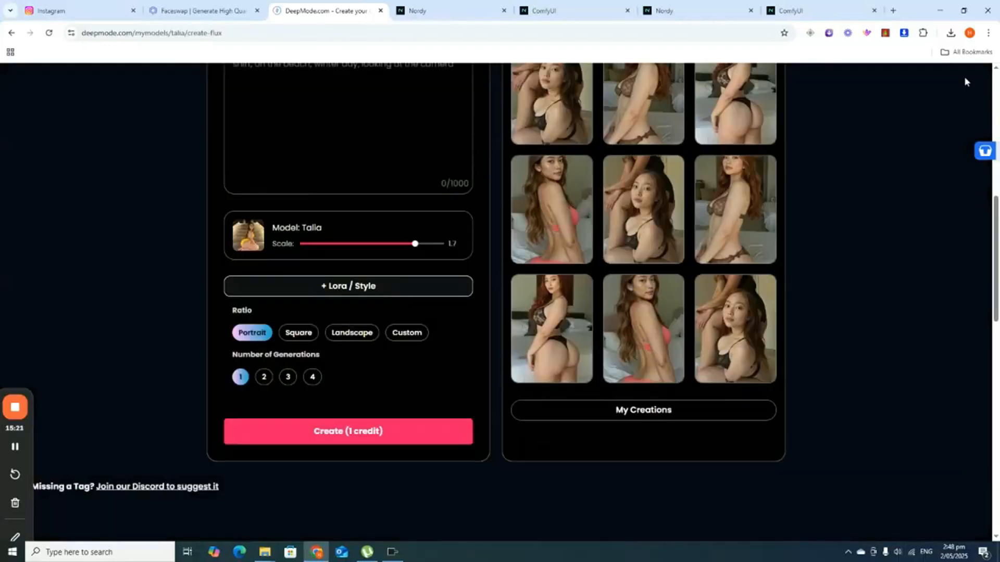
scroll(778, 208, up, 5)
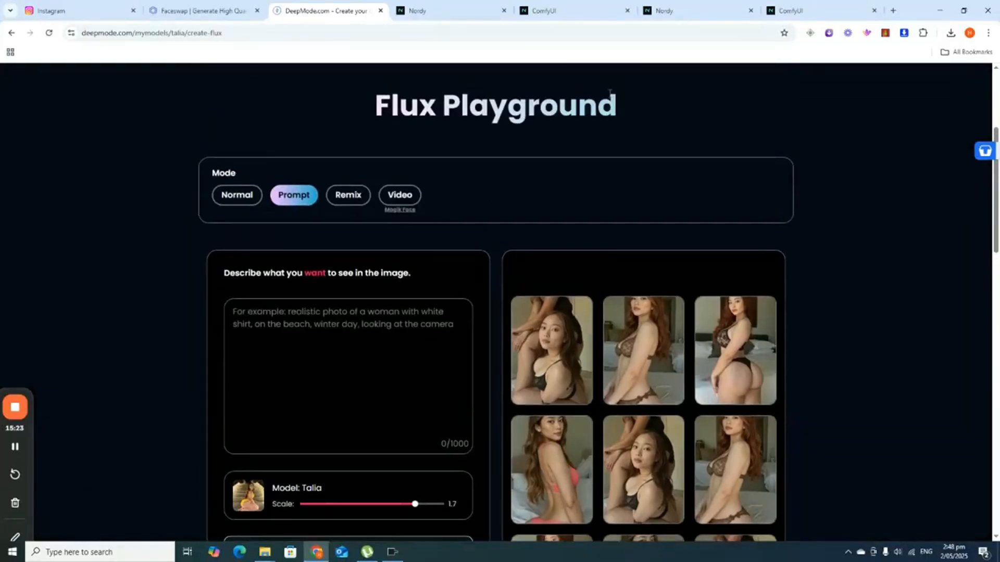
Step: Return to the ComfyUI workflow and upload the photo of the woman in the red dress into the Image Upload node
click(792, 10)
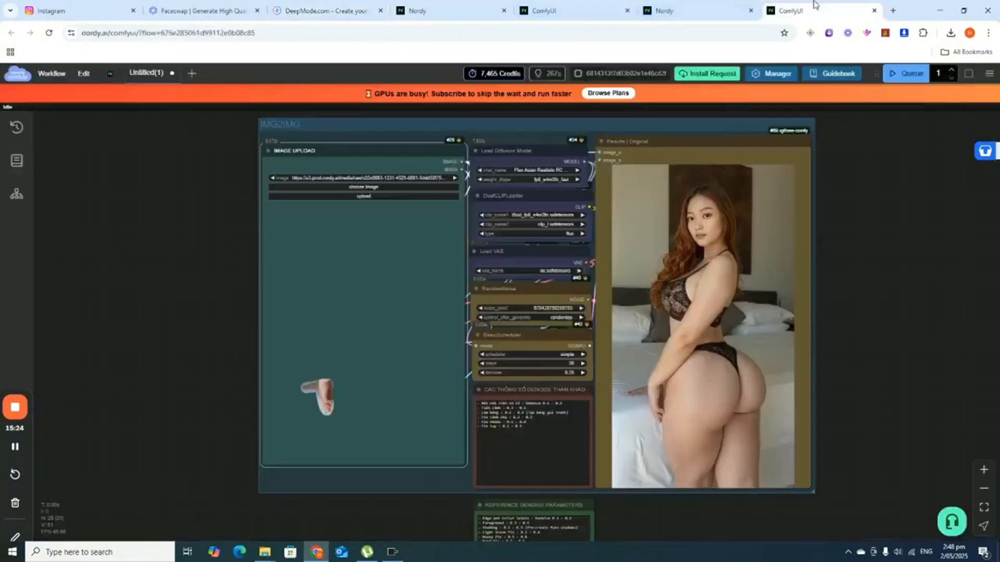
click(372, 196)
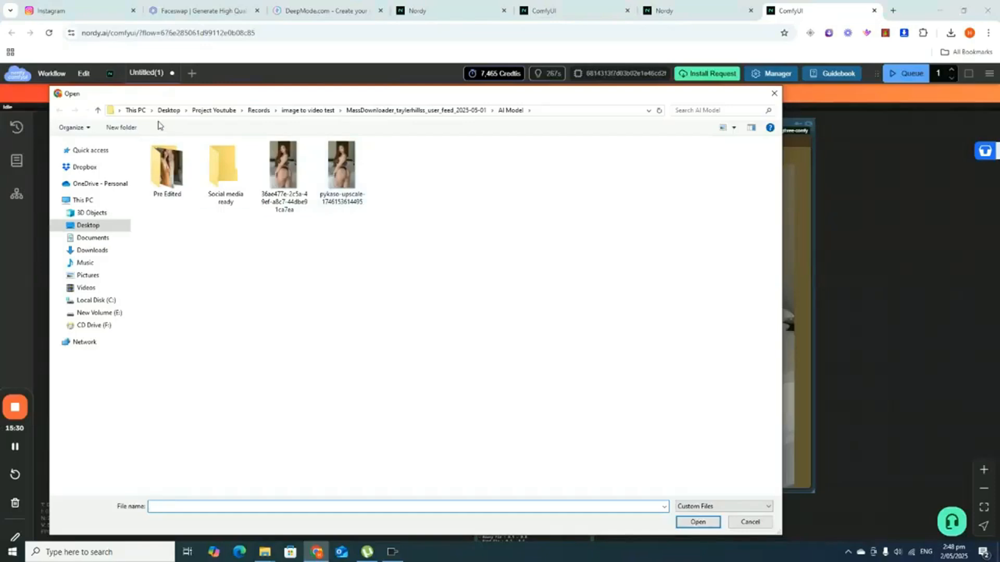
click(97, 111)
click(97, 110)
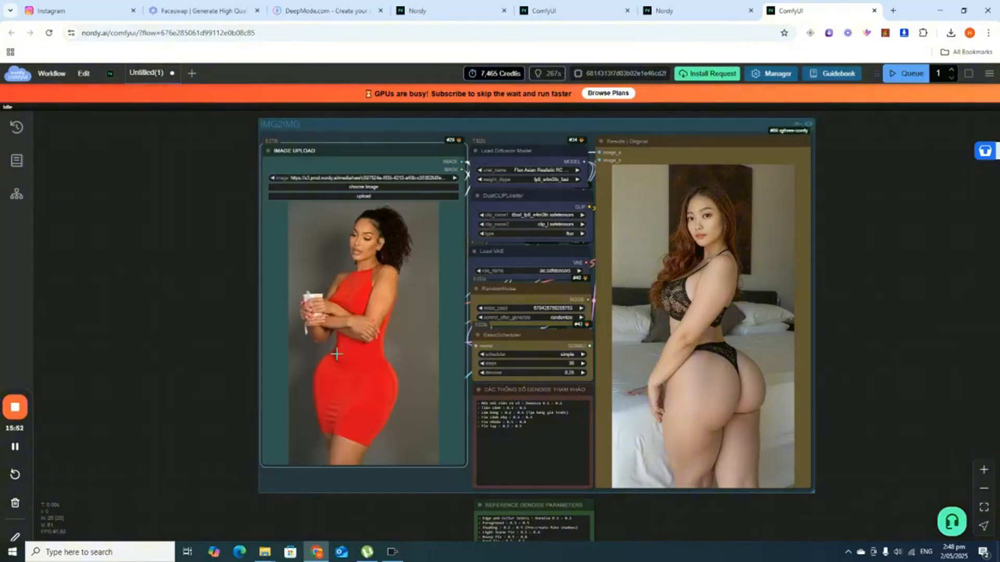
Step: Inspect the hands of the woman in the red dress up close in the uploaded photo
scroll(336, 339, up, 8)
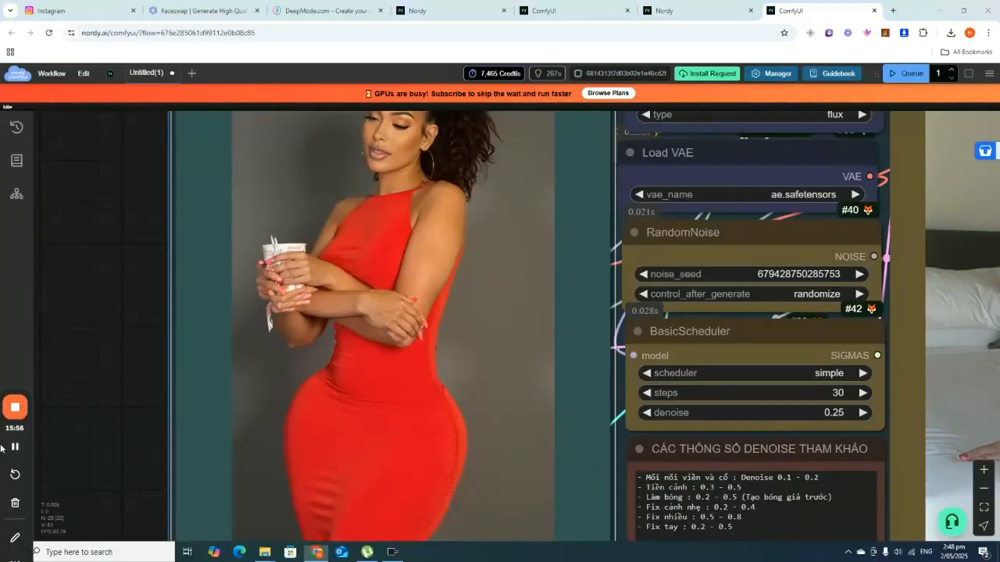
mouse_move(37, 298)
scroll(254, 177, down, 3)
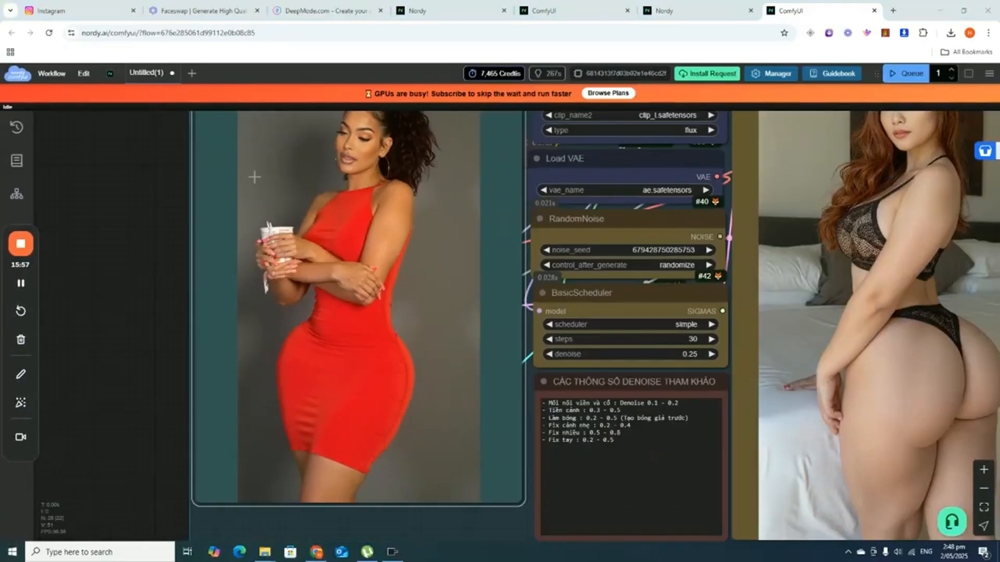
scroll(416, 319, down, 2)
scroll(417, 320, up, 3)
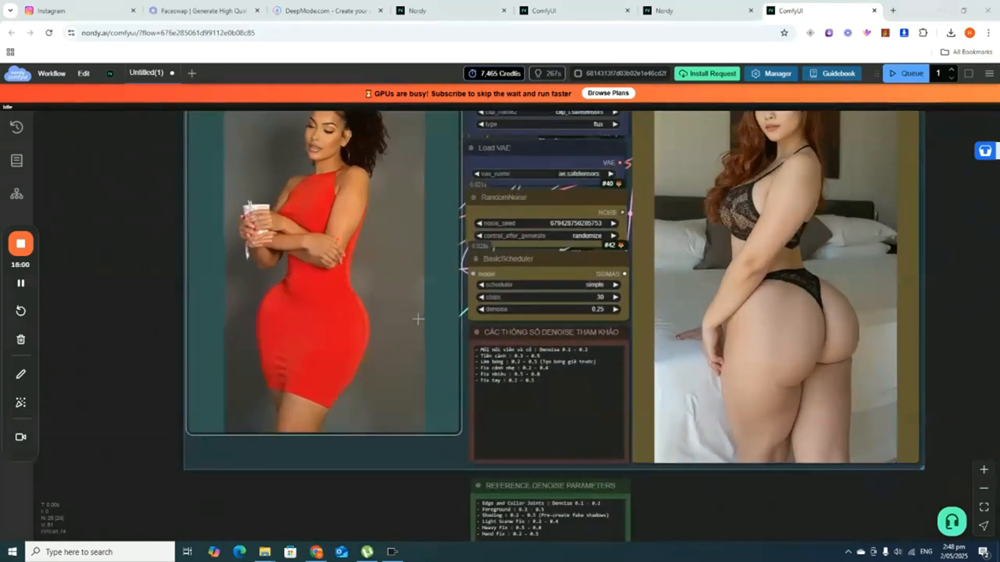
scroll(438, 292, down, 2)
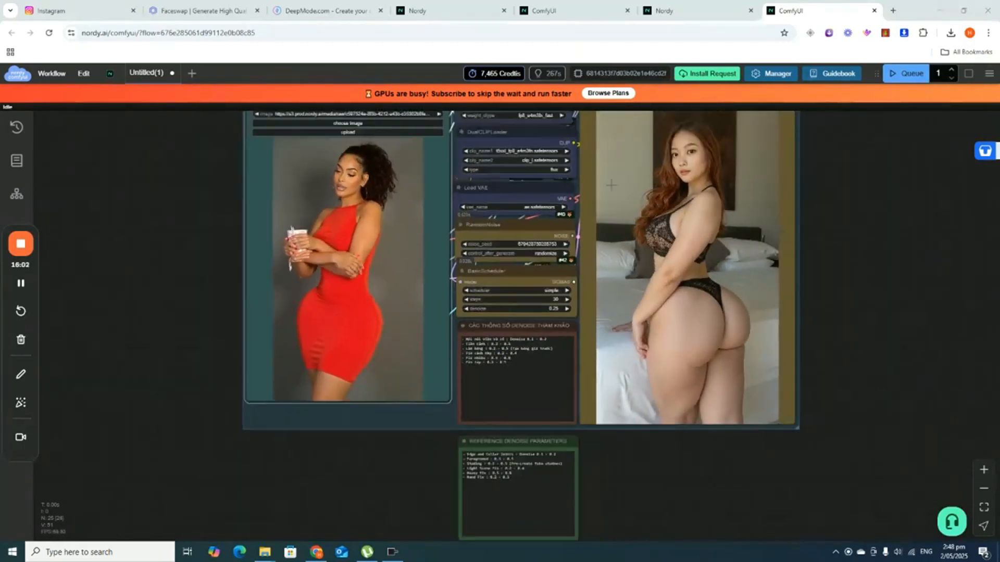
scroll(584, 182, up, 4)
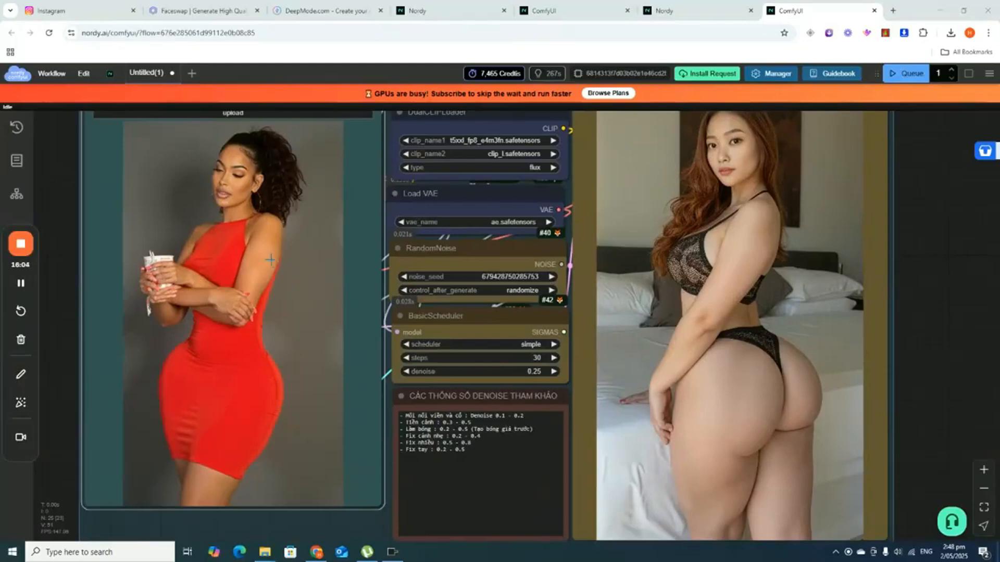
scroll(244, 263, down, 2)
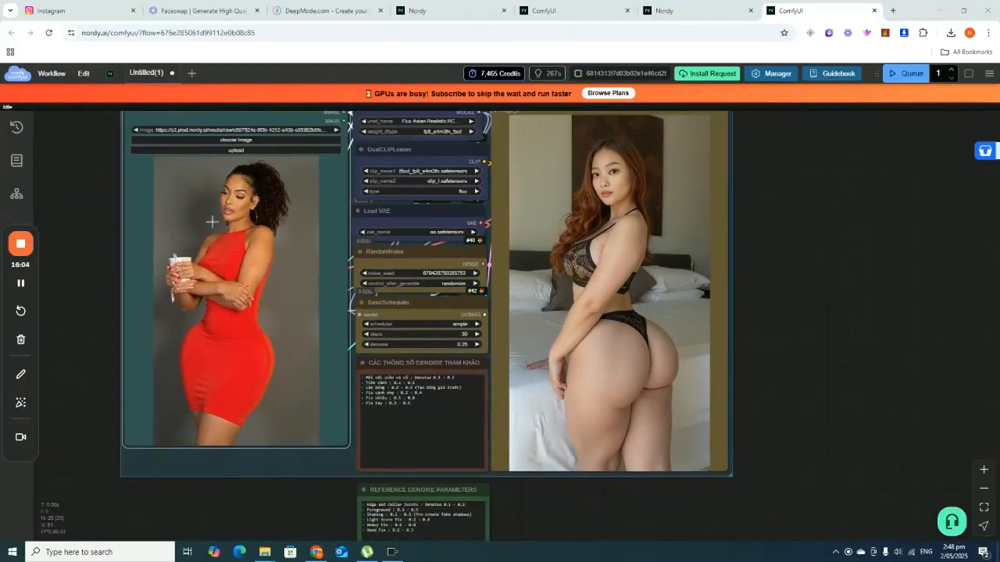
Step: Paint a mask over the red-dressed woman's hands, forearms and cup in the mask editor, invert it and save it
right_click(213, 252)
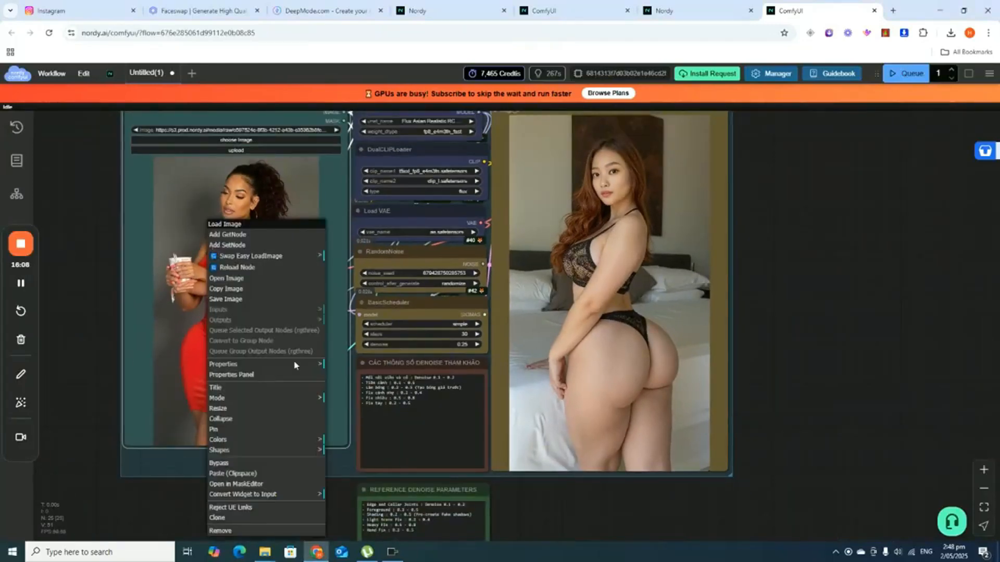
click(262, 484)
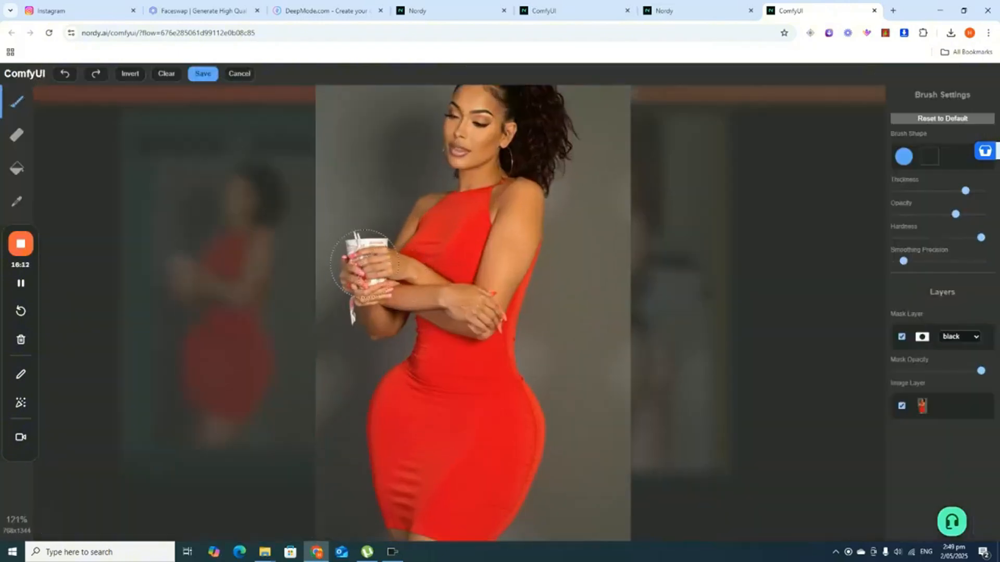
drag(365, 263, 477, 311)
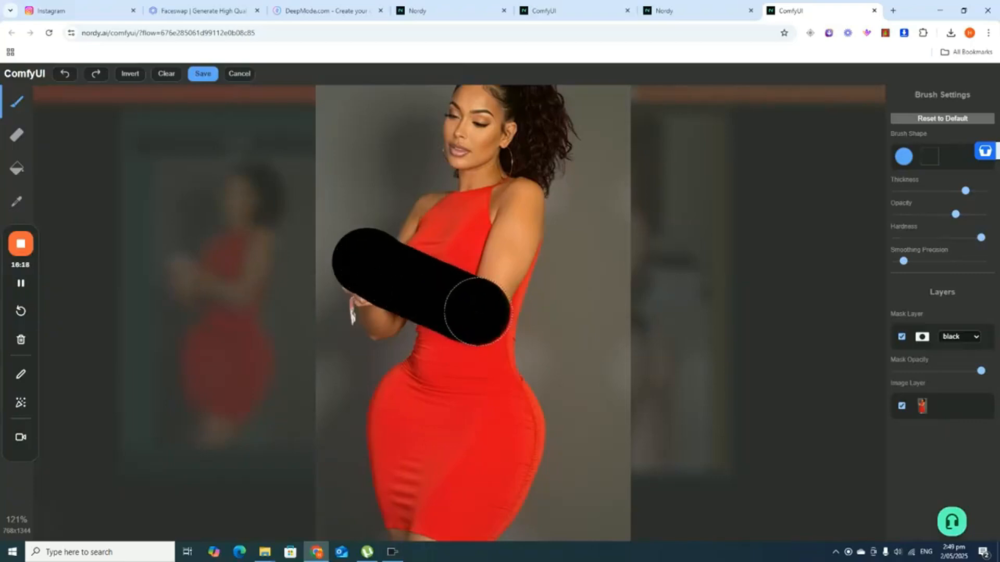
drag(364, 297, 363, 287)
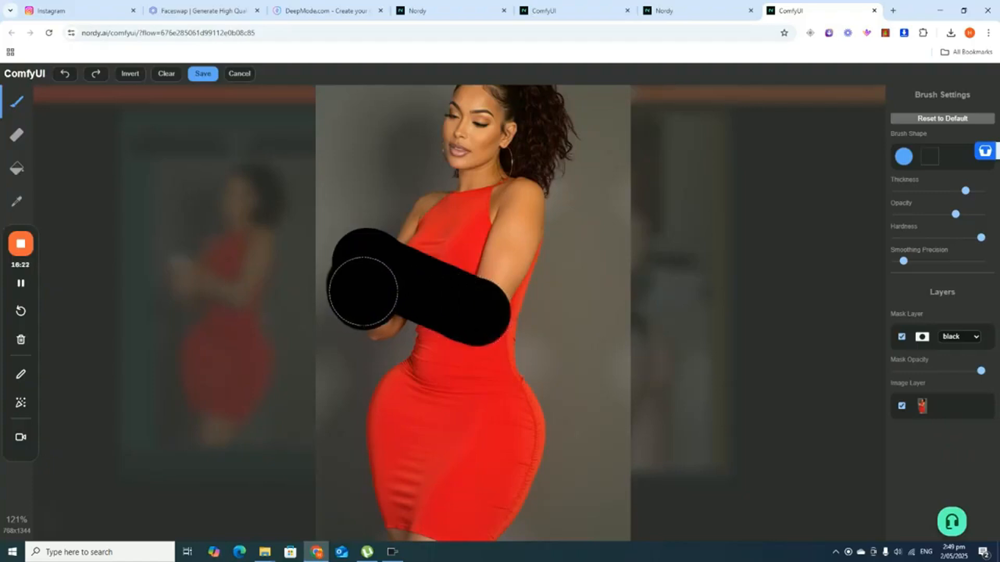
click(128, 74)
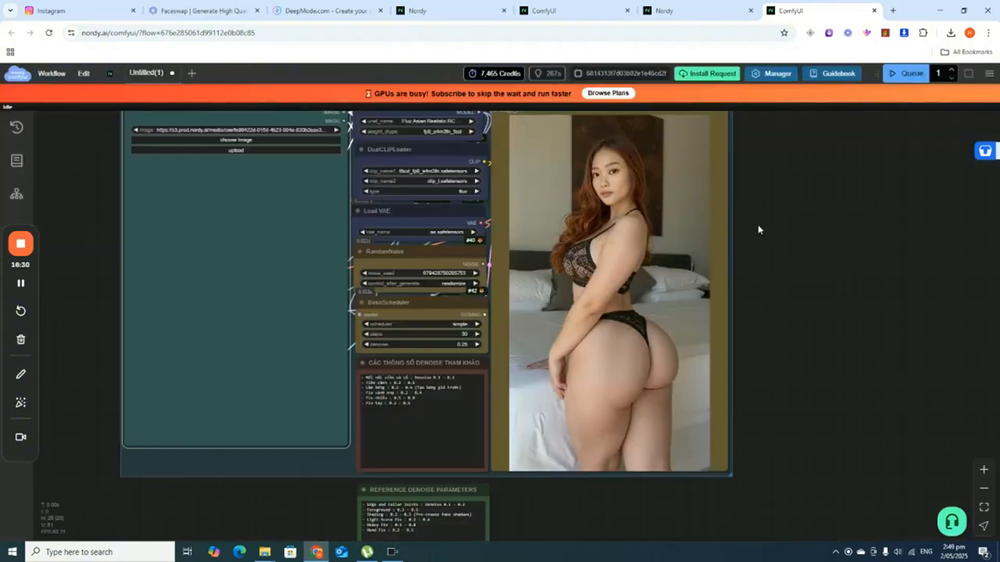
Step: Check the masked hands and read the Hand Fix range in the Reference Denoise Parameters note
scroll(818, 223, down, 3)
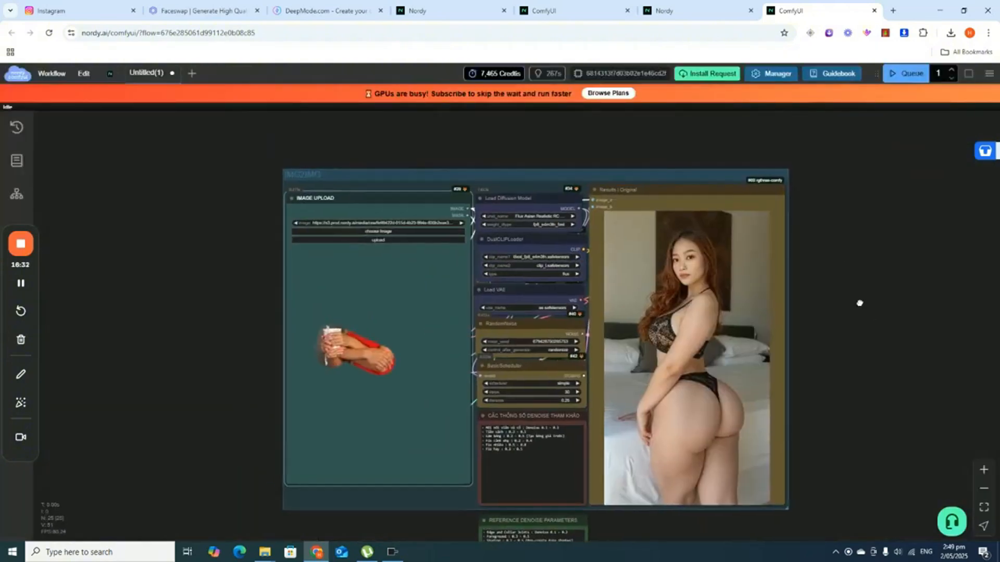
drag(859, 303, 826, 163)
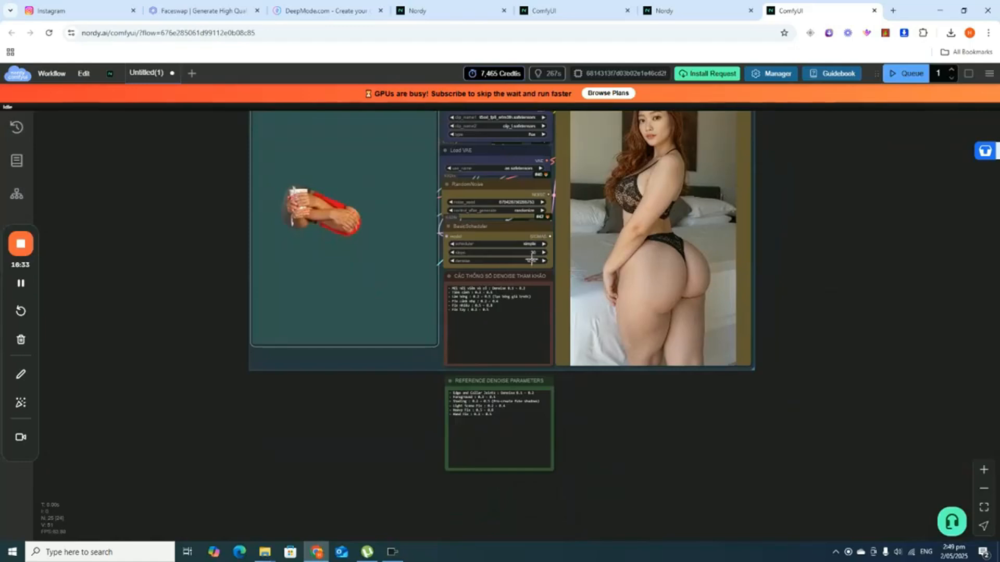
scroll(532, 258, up, 5)
click(539, 260)
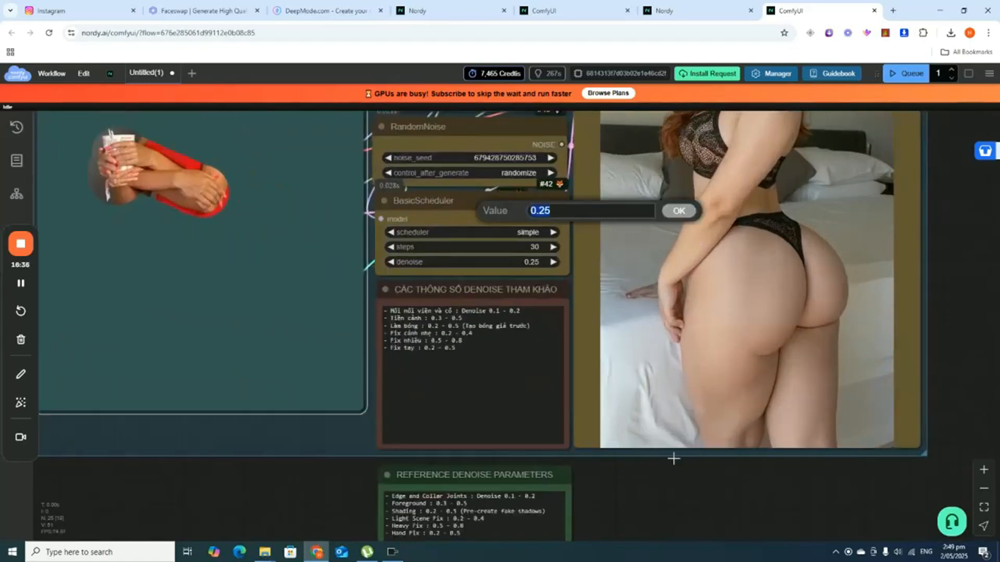
scroll(678, 460, down, 3)
drag(645, 513, 607, 339)
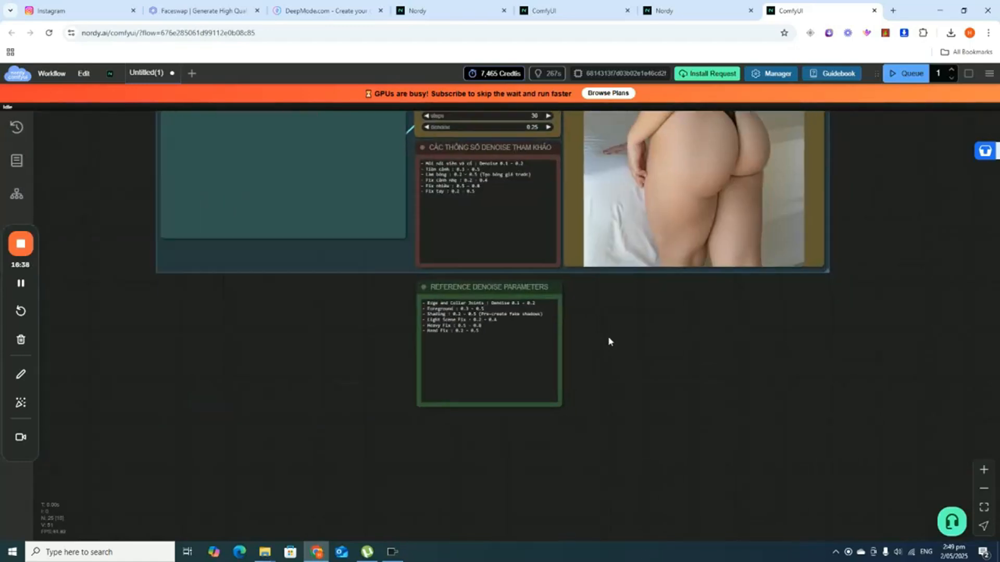
scroll(468, 301, up, 6)
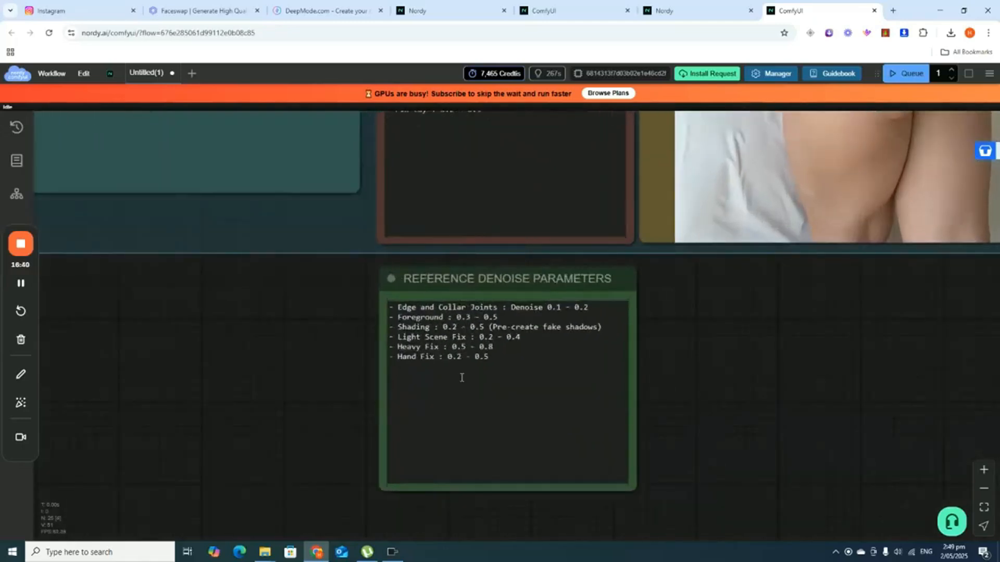
drag(401, 358, 454, 358)
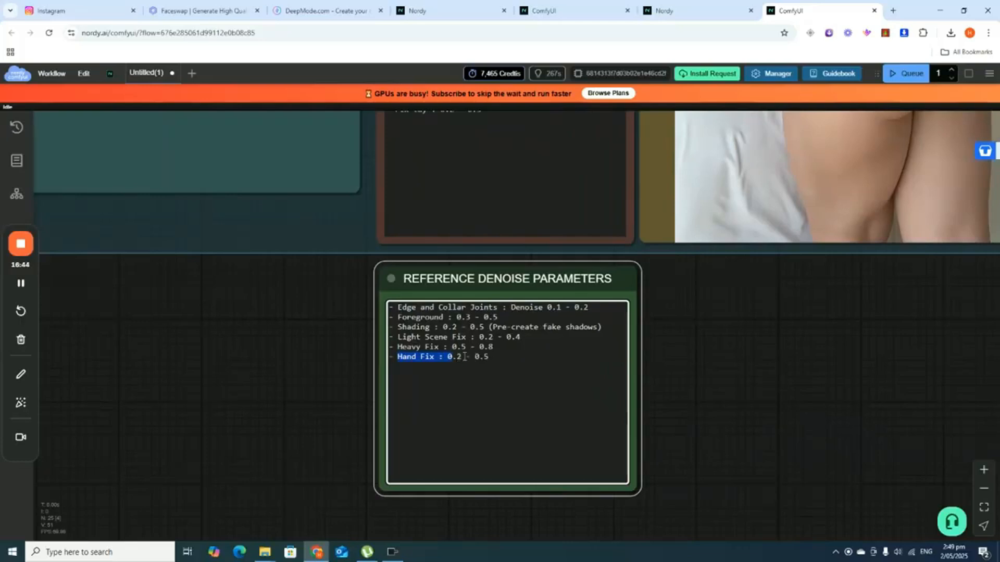
click(462, 357)
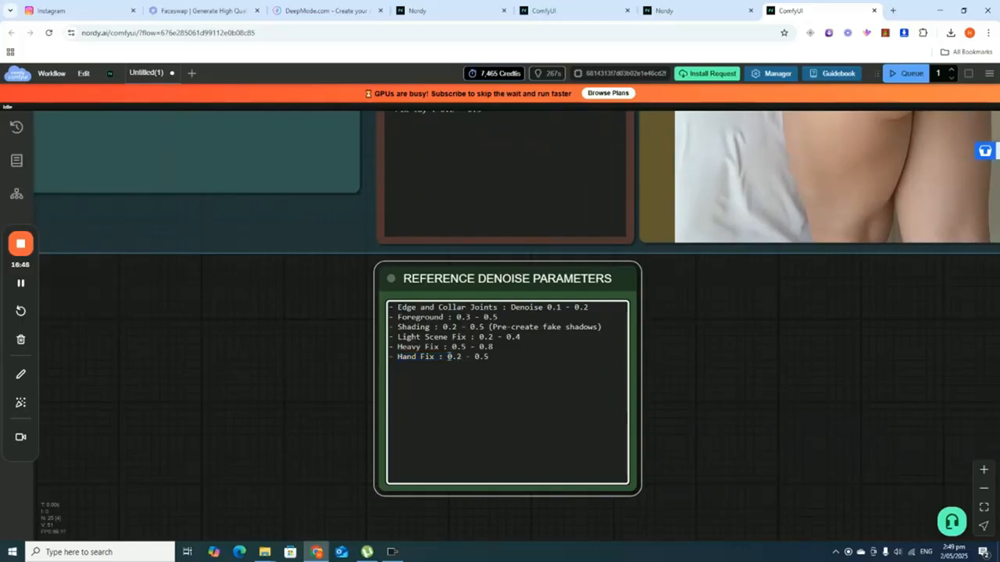
drag(453, 357, 462, 357)
click(880, 467)
scroll(817, 415, down, 4)
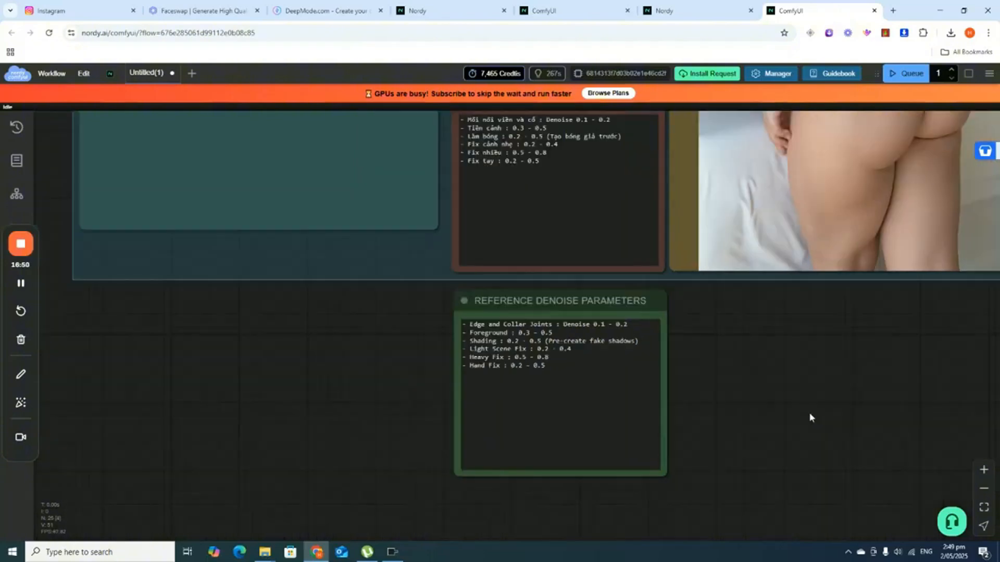
Step: Set the BasicScheduler's denoise to 0.5 and queue one run of the workflow
scroll(752, 415, up, 3)
scroll(623, 241, up, 3)
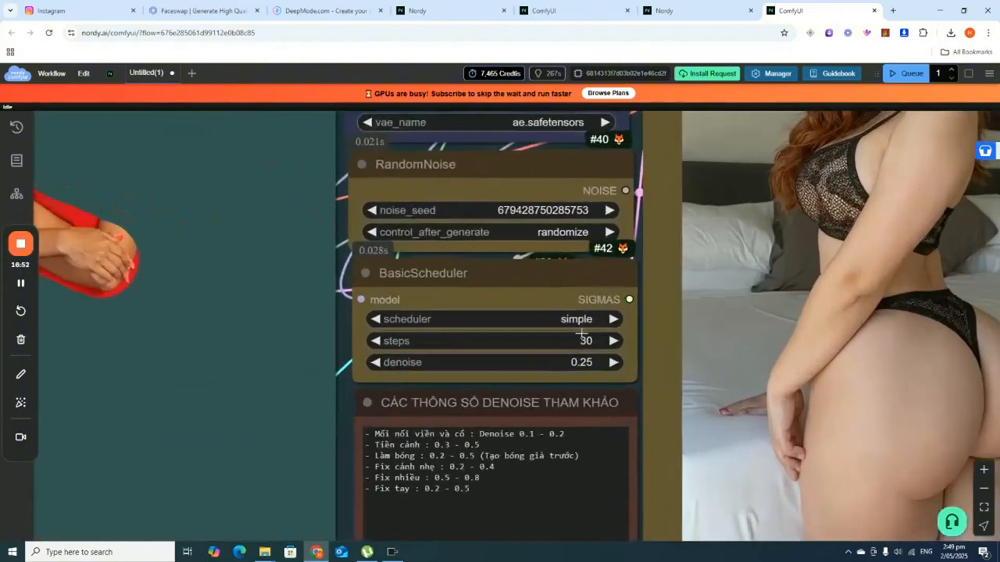
click(585, 361)
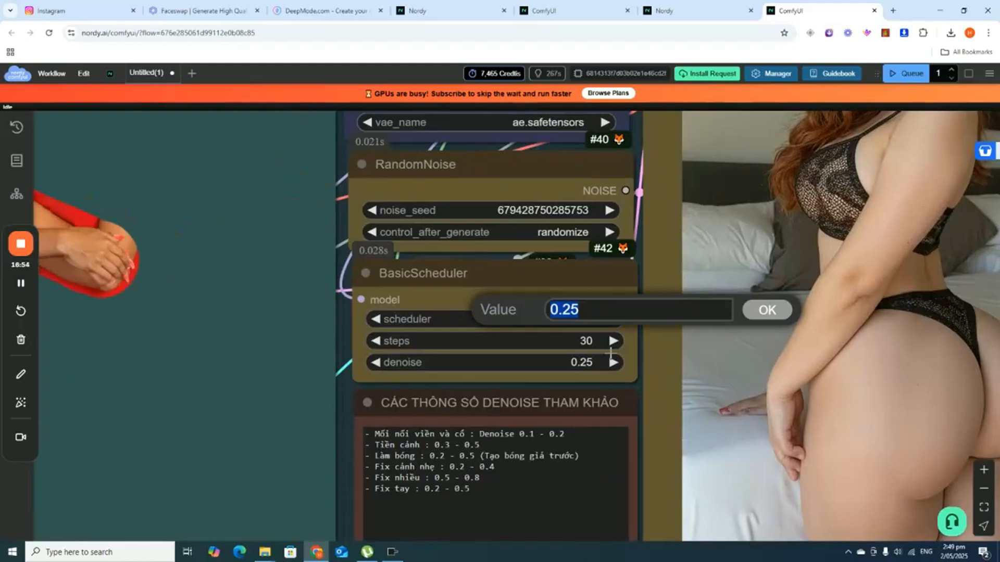
text(0.5)
click(774, 311)
scroll(741, 218, down, 4)
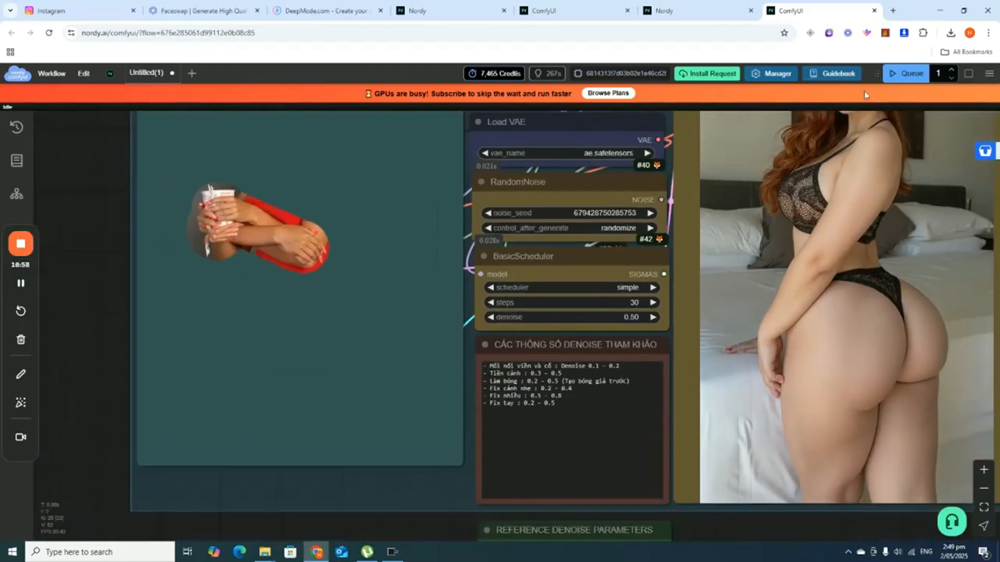
click(909, 74)
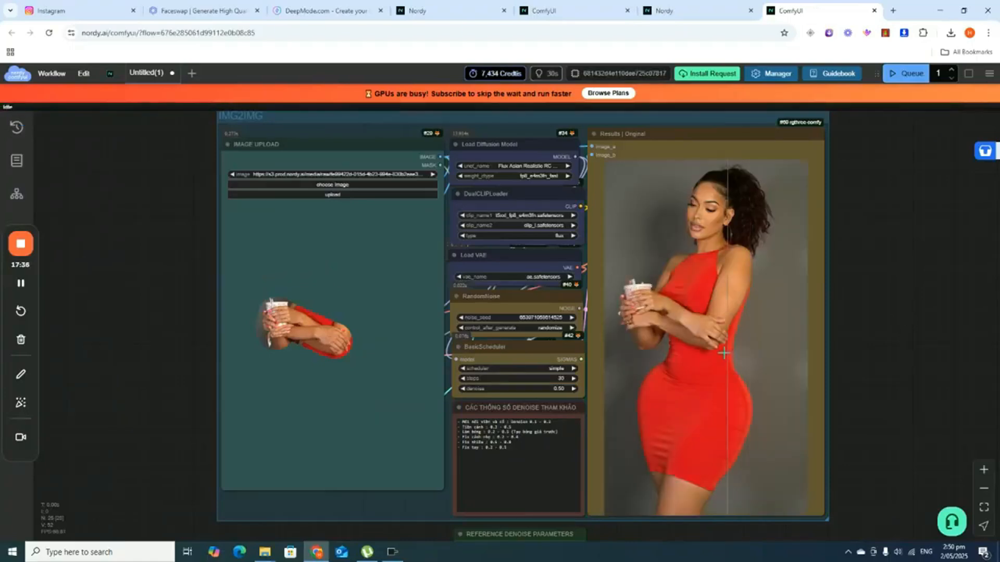
Step: Compare the hands in the generated result and set the BasicScheduler's denoise to 0.8
scroll(729, 344, up, 5)
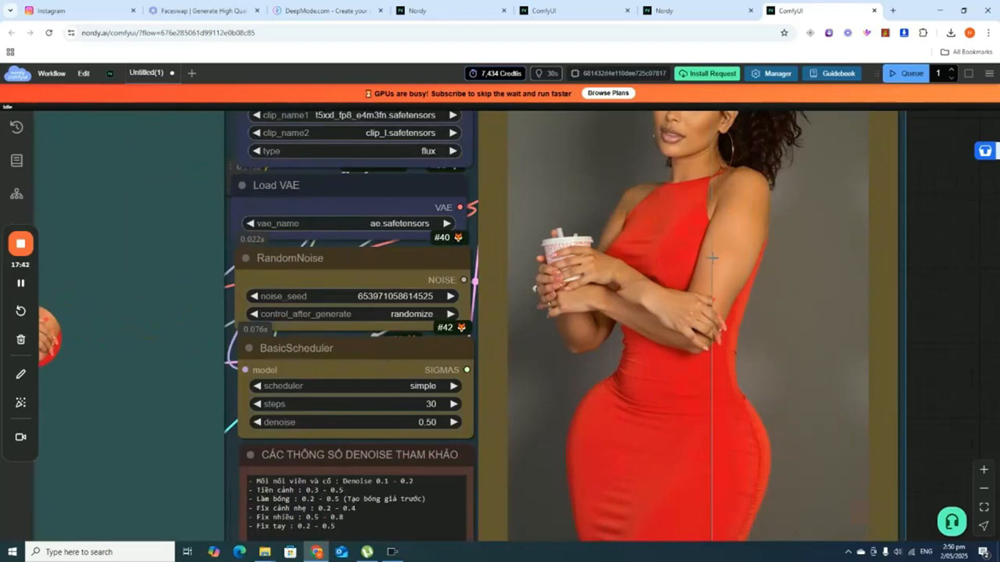
scroll(713, 270, down, 5)
scroll(713, 257, down, 1)
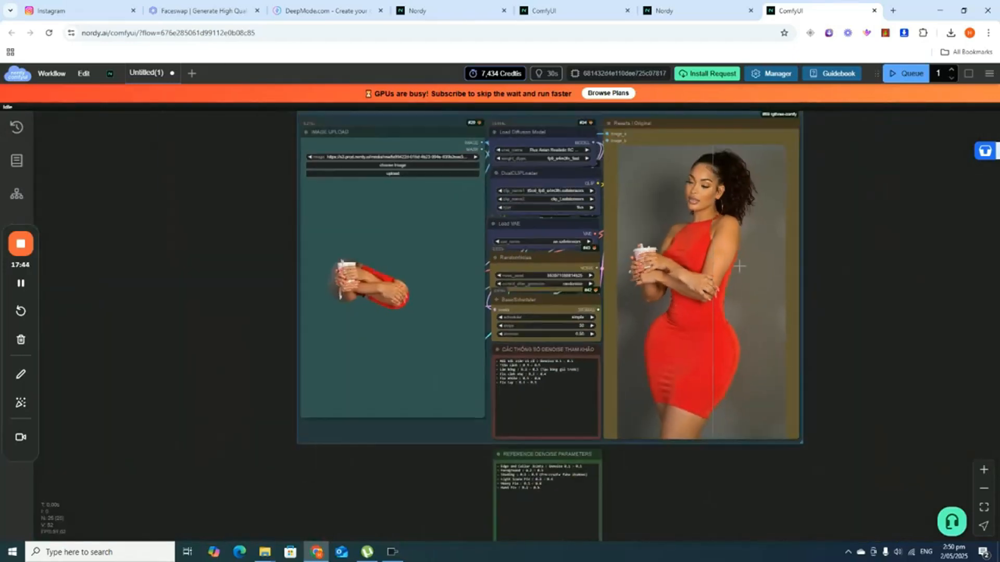
scroll(541, 342, up, 10)
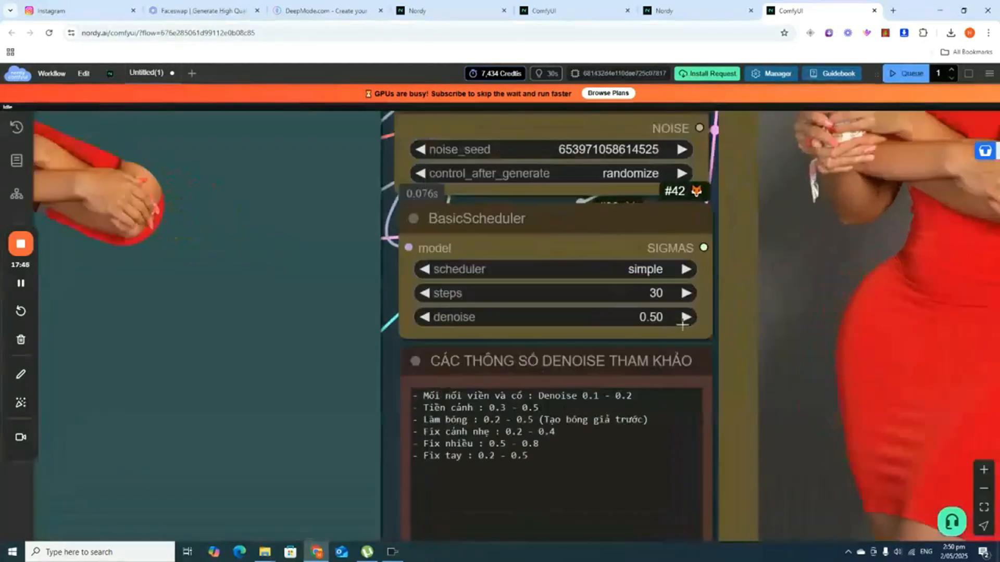
click(654, 315)
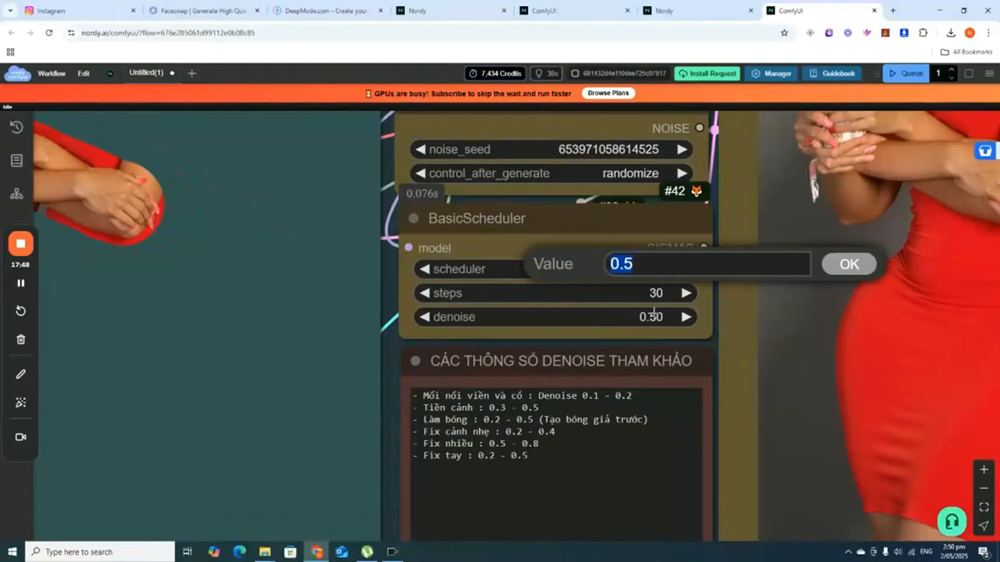
text(0.8)
key(Return)
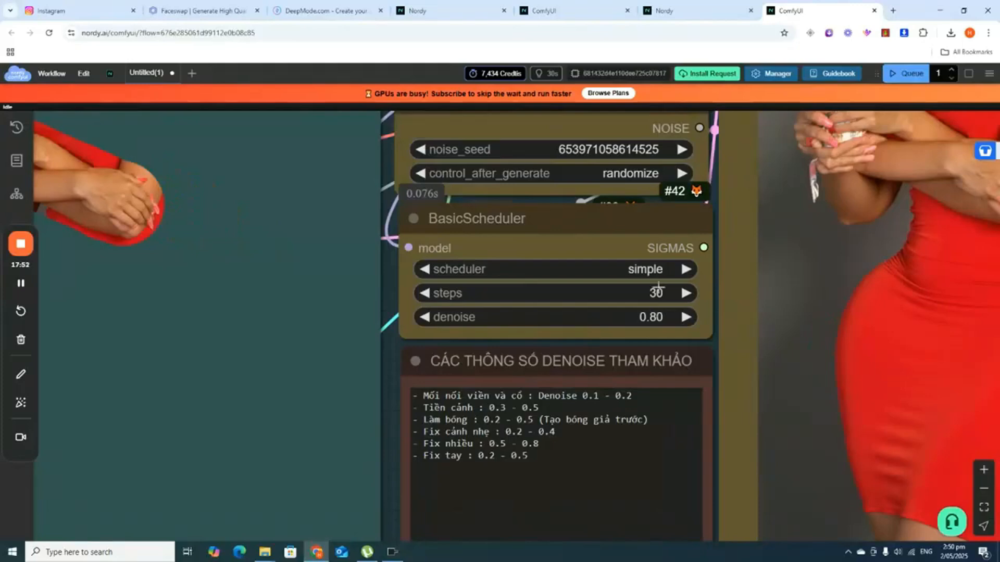
Step: Set the BasicScheduler's steps to 40 and queue one run of the workflow
click(658, 290)
text(40)
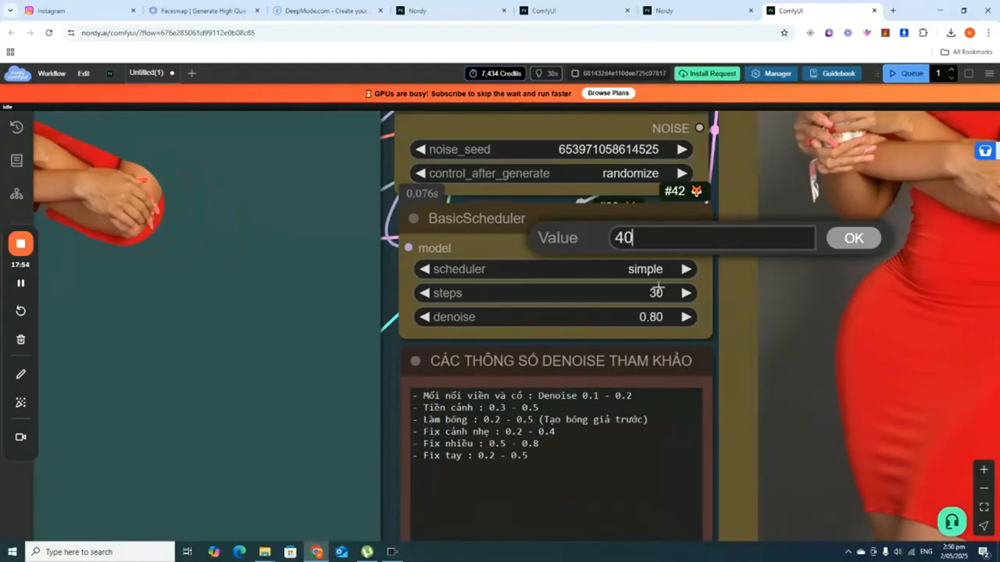
click(858, 240)
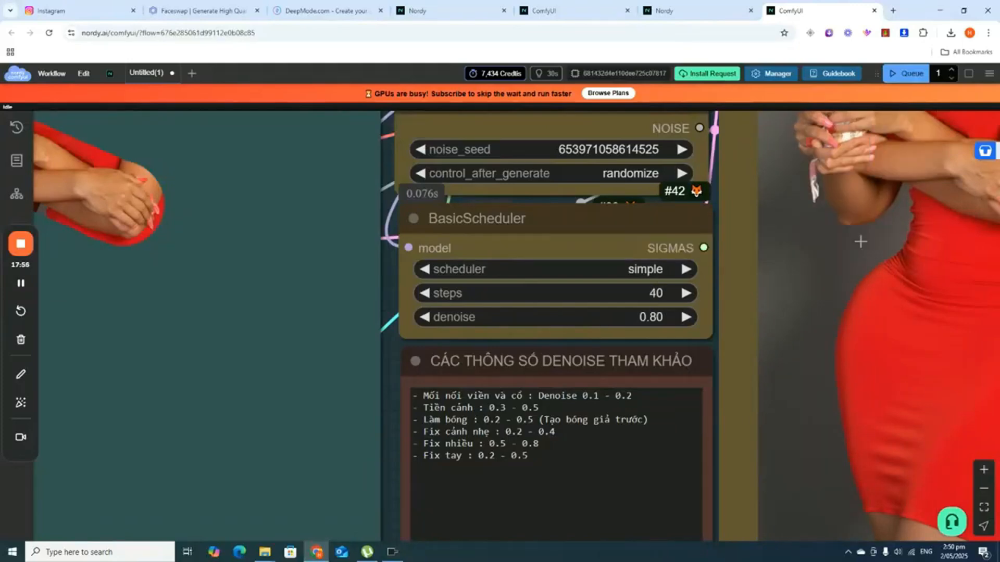
scroll(817, 233, down, 3)
click(907, 74)
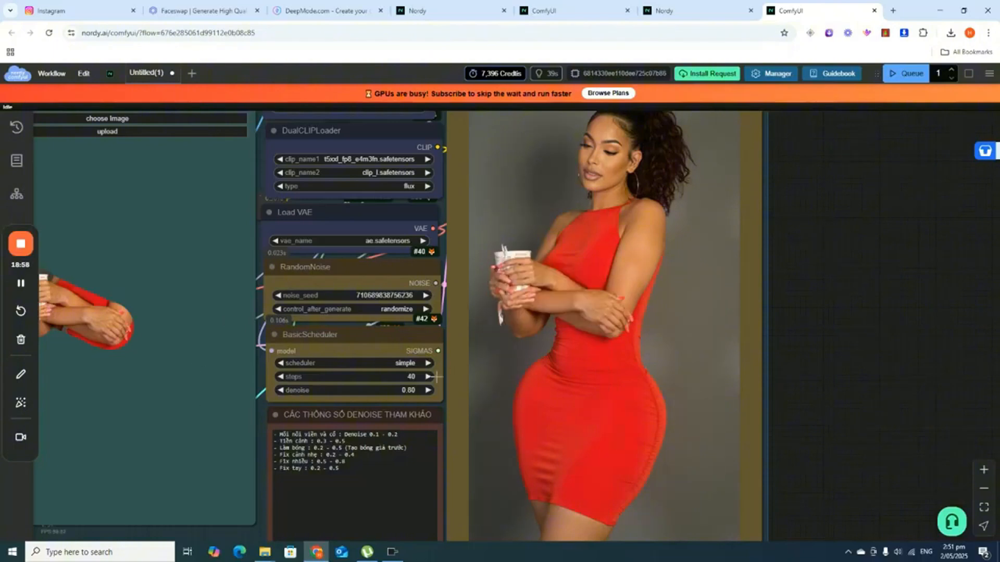
Step: Raise the BasicScheduler's steps to 50 and queue another run of the workflow
click(411, 377)
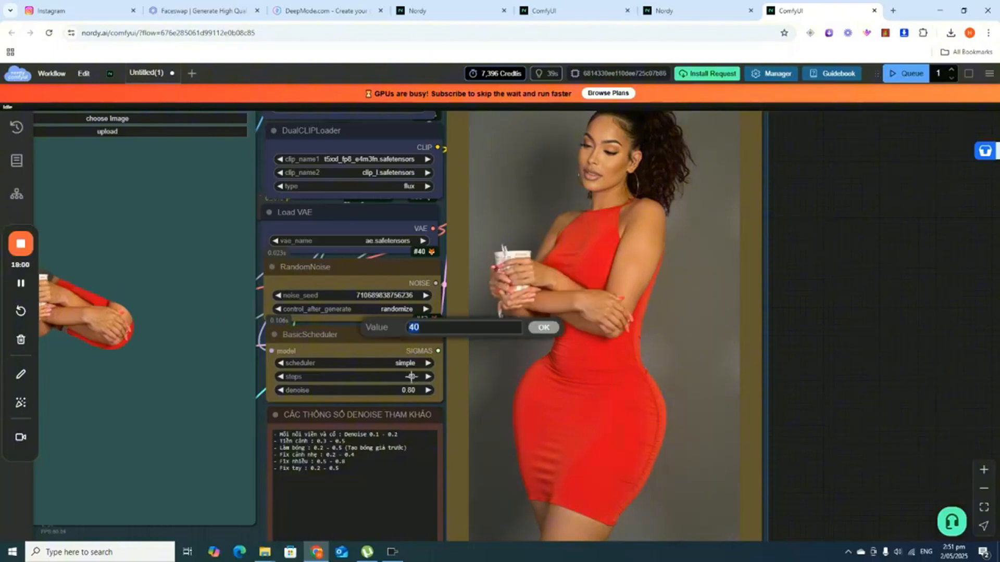
click(544, 327)
click(905, 75)
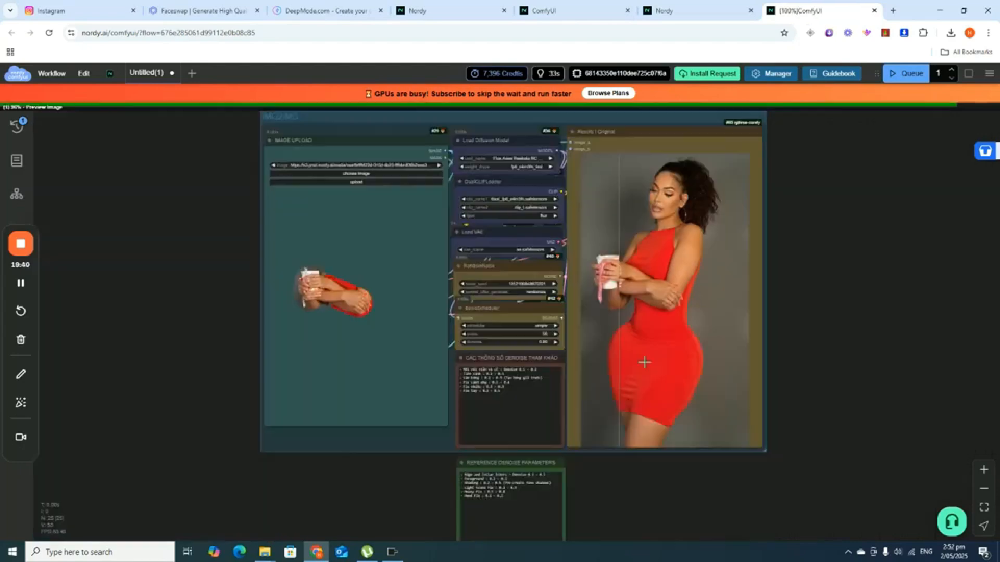
Step: Compare the woman's hands, cup and forearms between result and original, and check them against the BasicScheduler's steps and denoise
scroll(834, 331, up, 5)
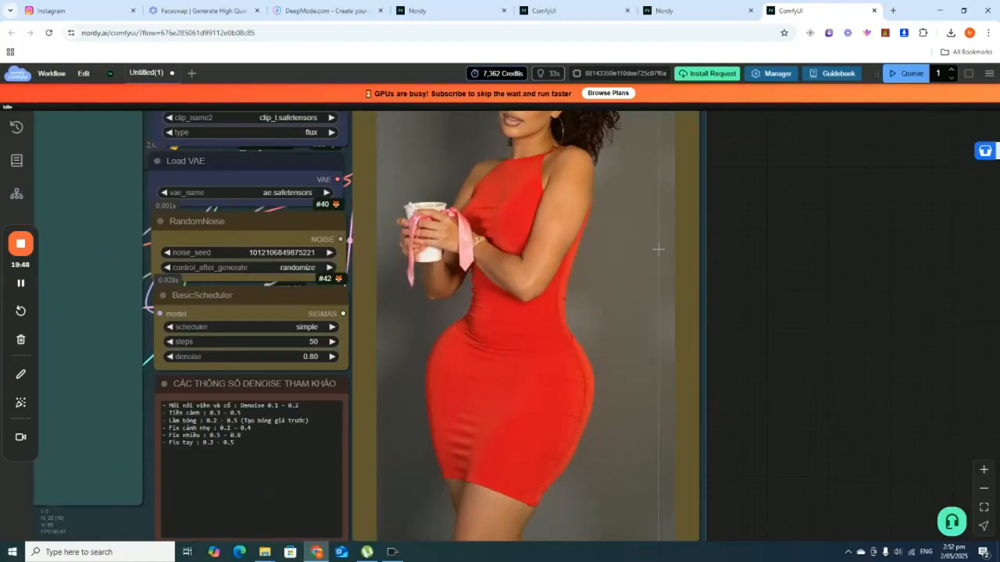
scroll(658, 251, down, 2)
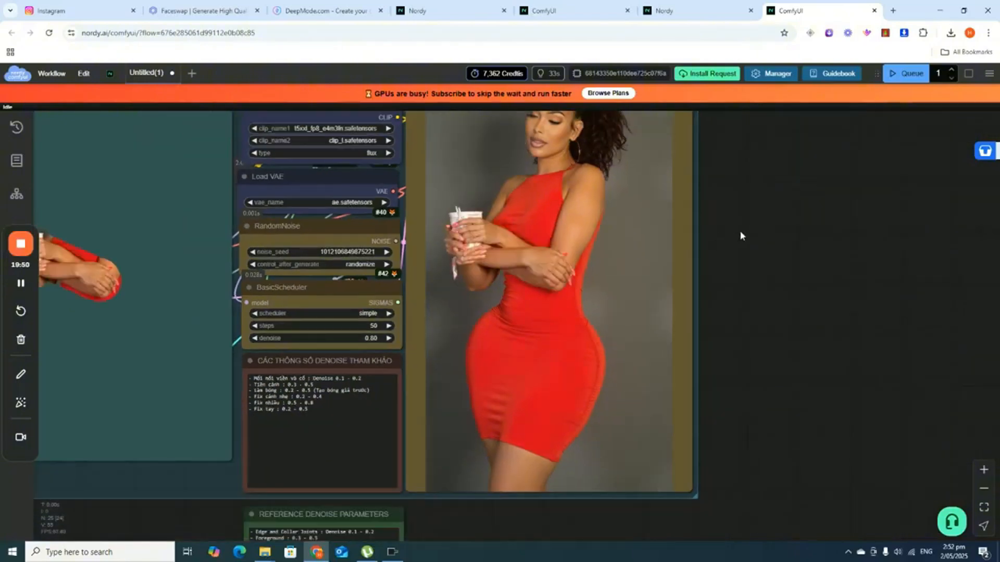
drag(741, 234, 820, 312)
scroll(567, 331, up, 3)
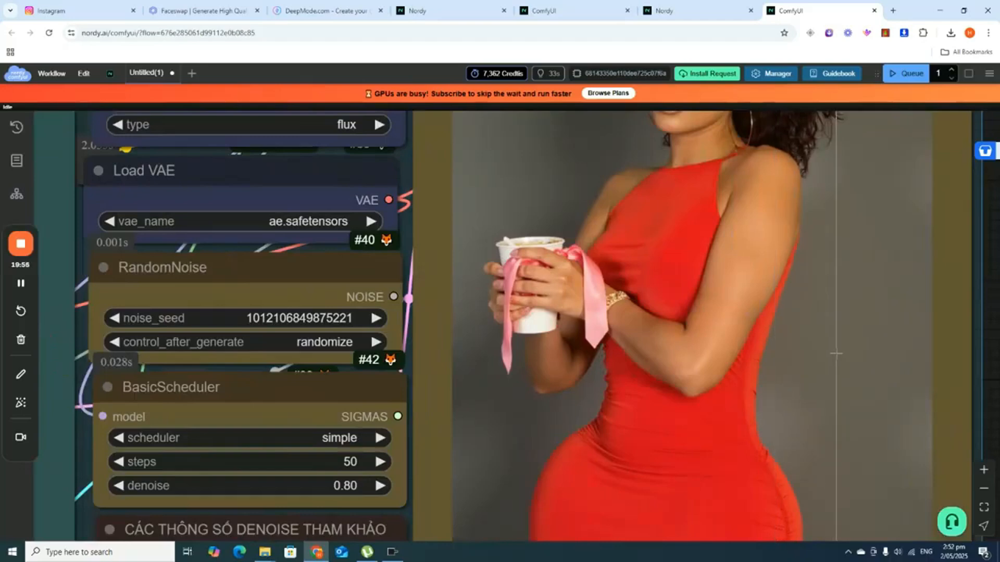
scroll(838, 346, down, 5)
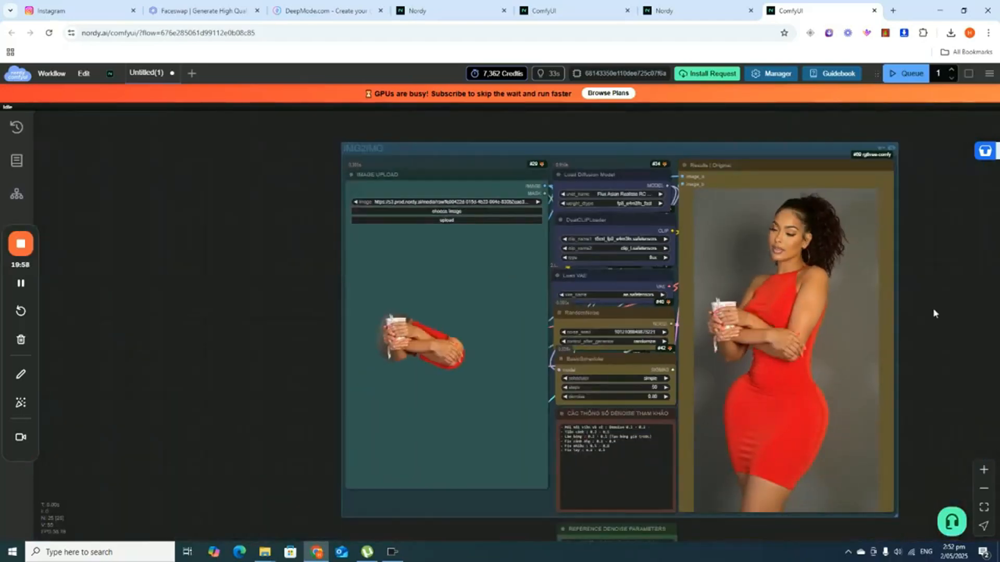
drag(934, 313, 790, 225)
scroll(469, 317, up, 5)
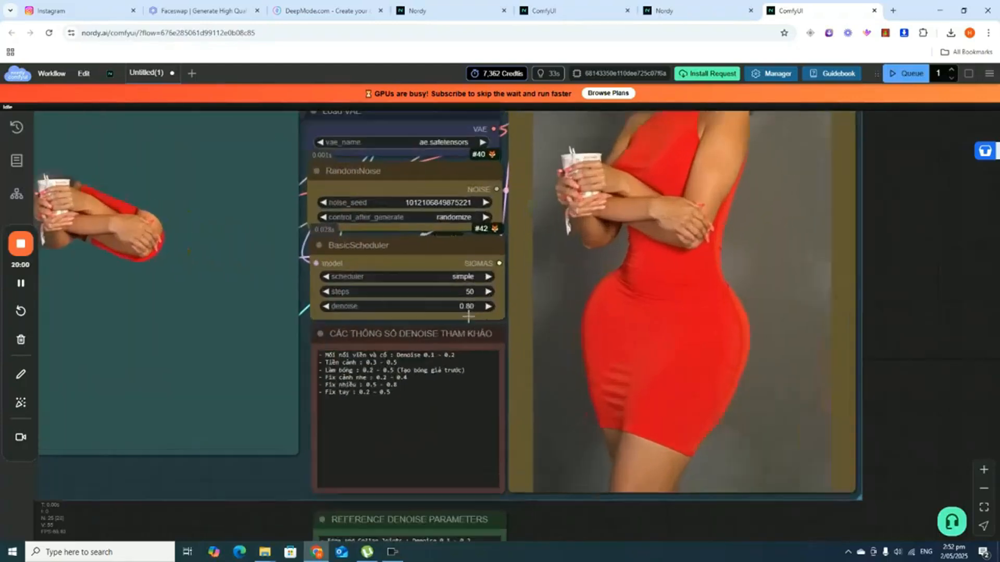
scroll(471, 306, up, 2)
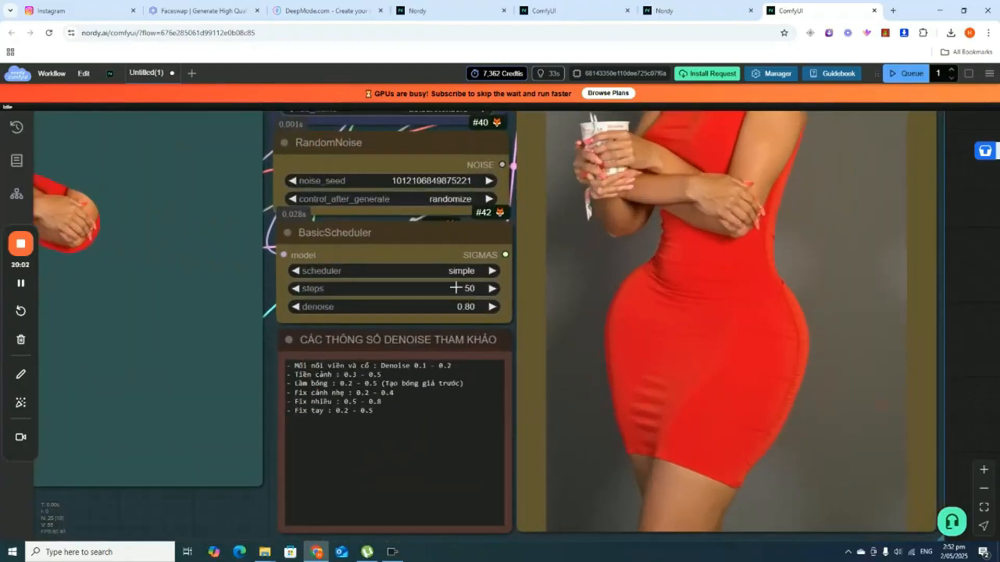
scroll(455, 288, down, 3)
drag(848, 184, 845, 287)
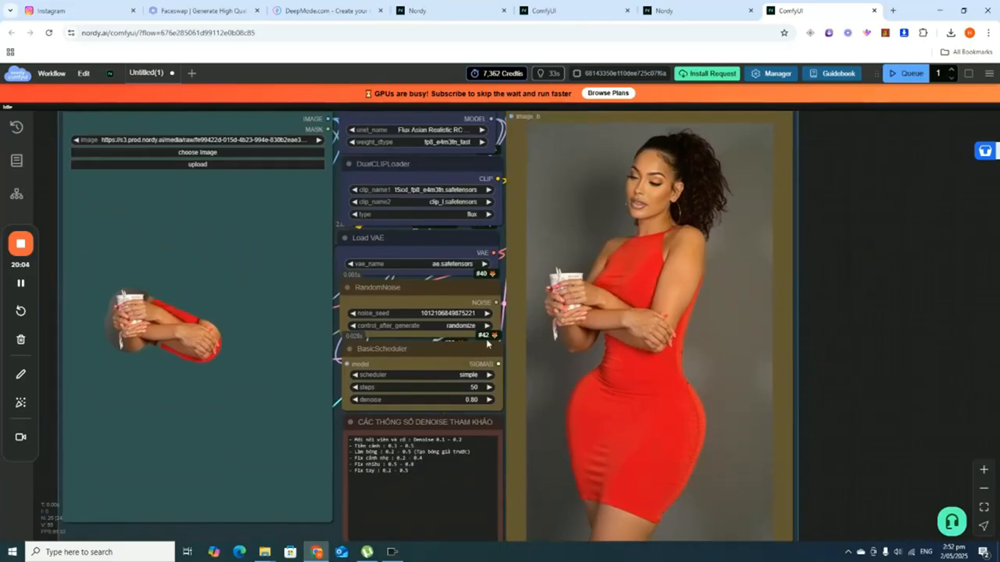
scroll(487, 343, up, 7)
scroll(915, 259, down, 8)
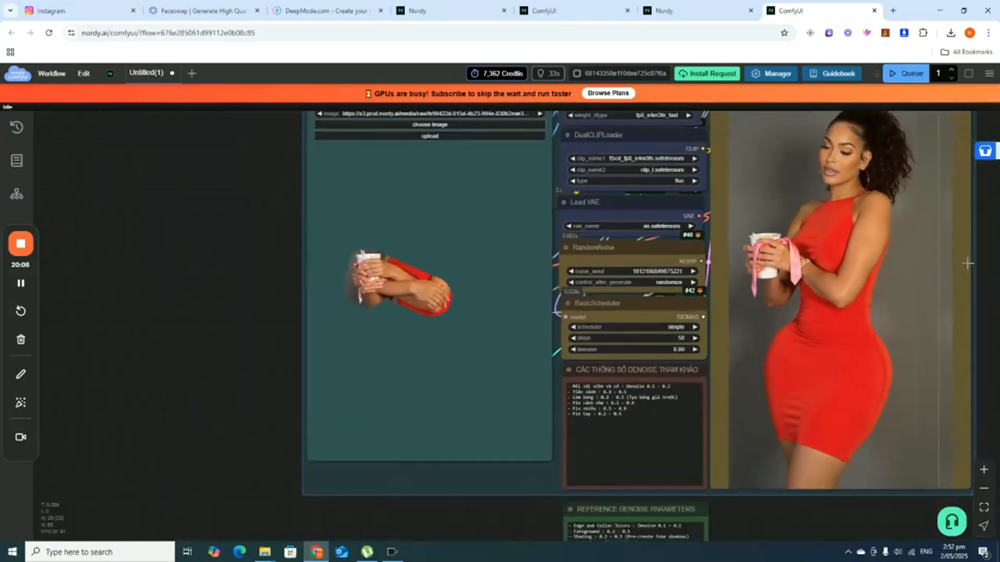
scroll(880, 281, up, 8)
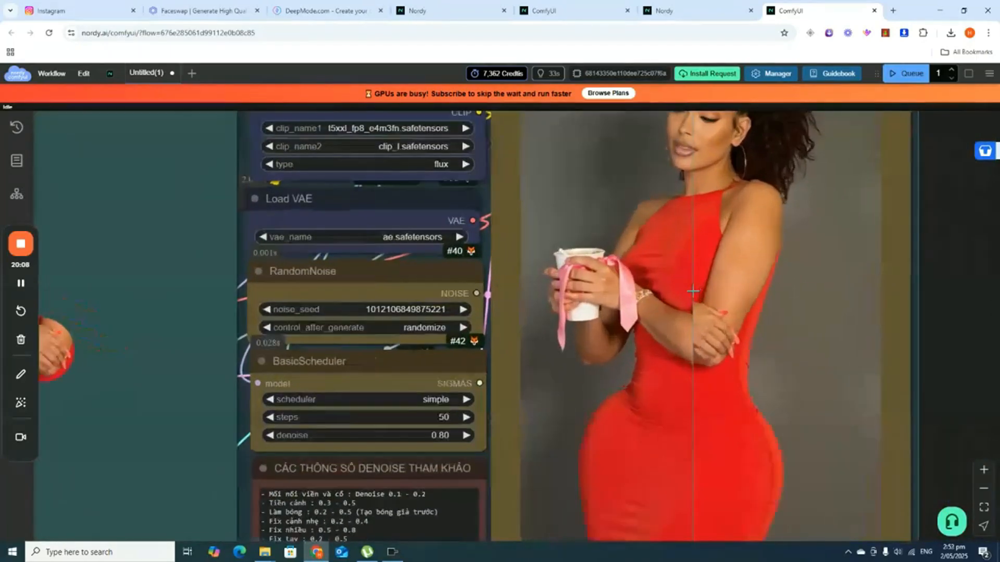
Step: Save the generated image from the Results | Original comparison node to the computer
right_click(693, 291)
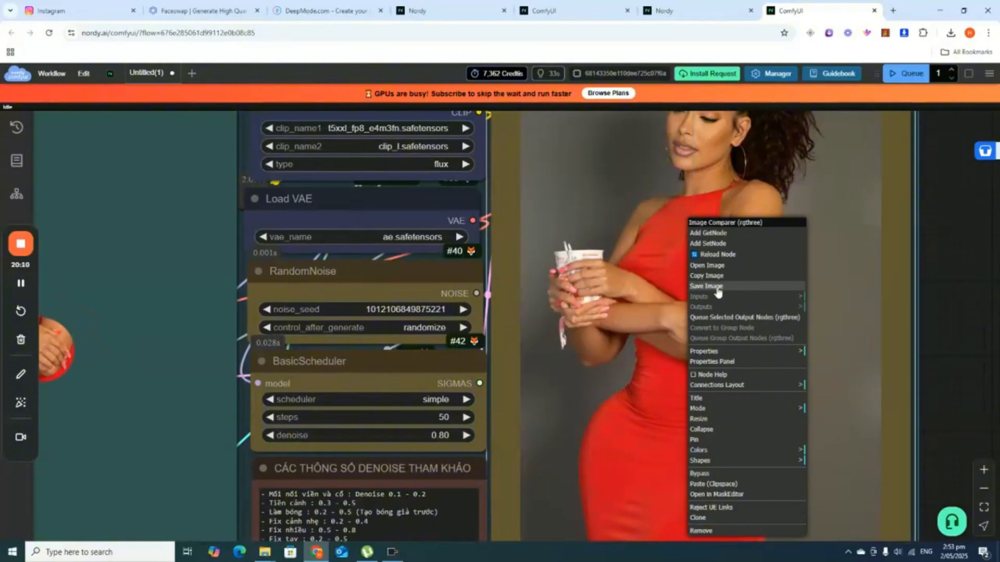
click(717, 286)
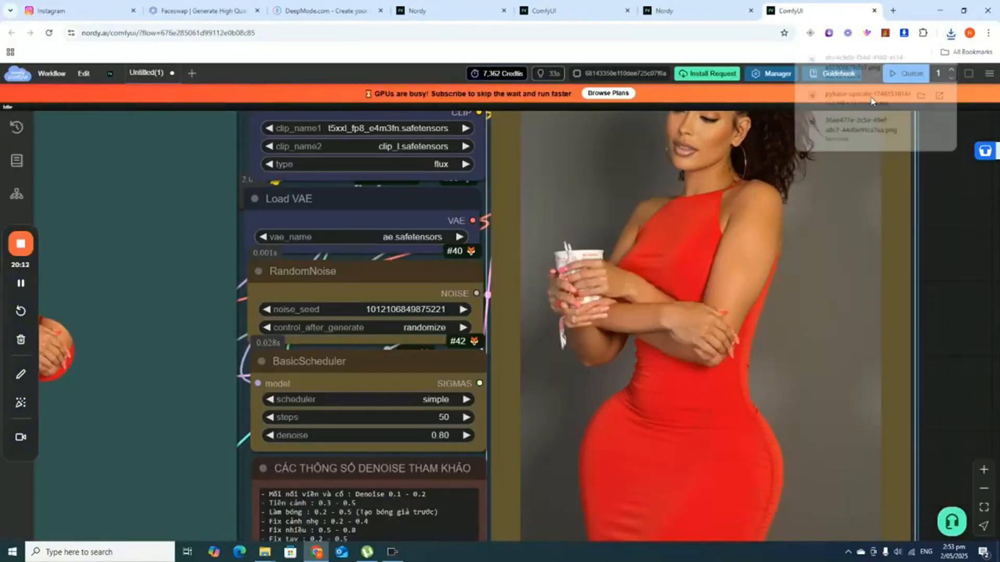
click(958, 241)
Step: Upload the saved result, with the pink ribbon around the cup, into the IMAGE UPLOAD node
scroll(958, 239, down, 5)
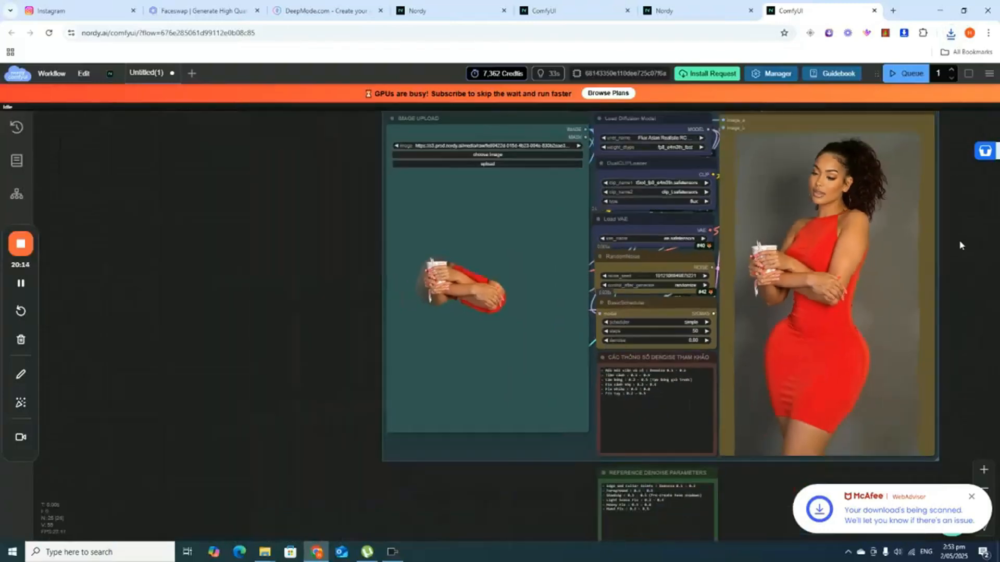
scroll(514, 242, up, 3)
scroll(464, 190, down, 2)
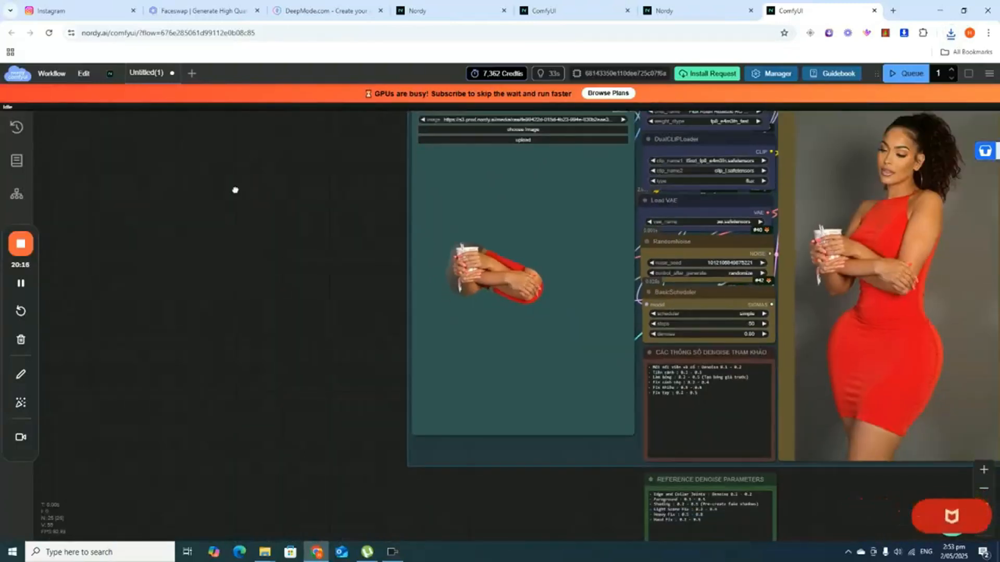
scroll(235, 189, down, 1)
click(451, 255)
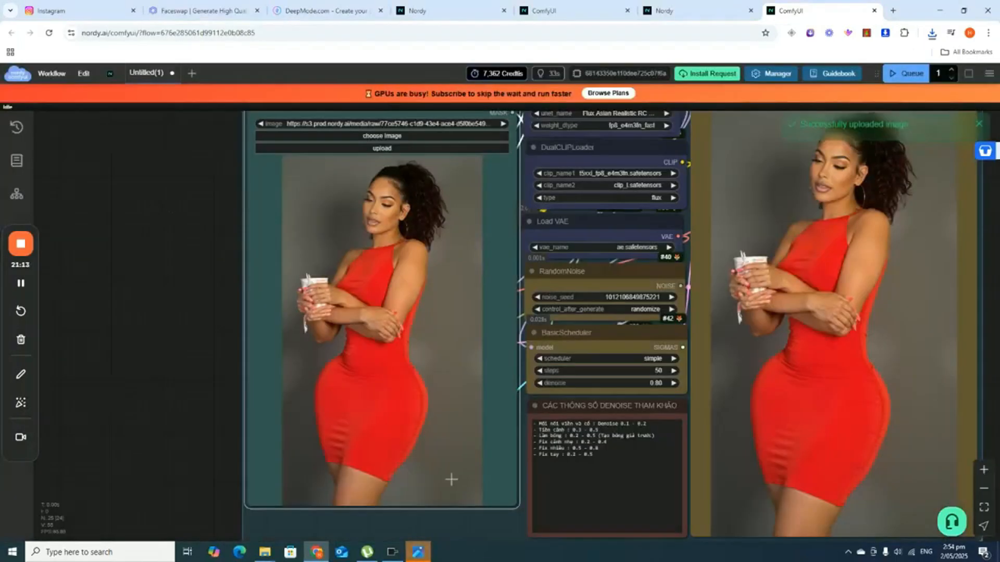
Step: Paint a mask over only the woman's hands, cup and ribbon in the mask editor, invert it and save it
scroll(436, 503, down, 3)
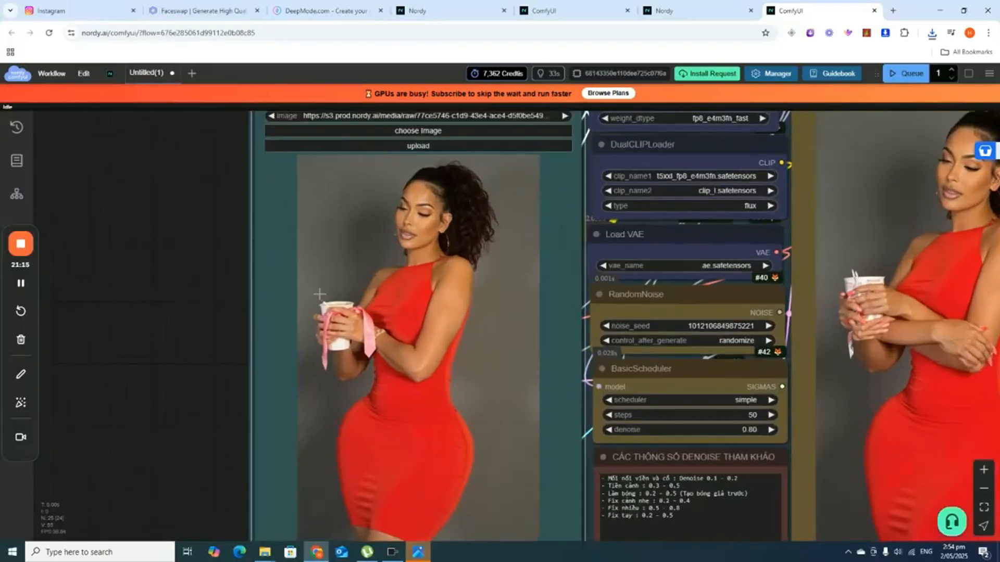
scroll(363, 328, up, 4)
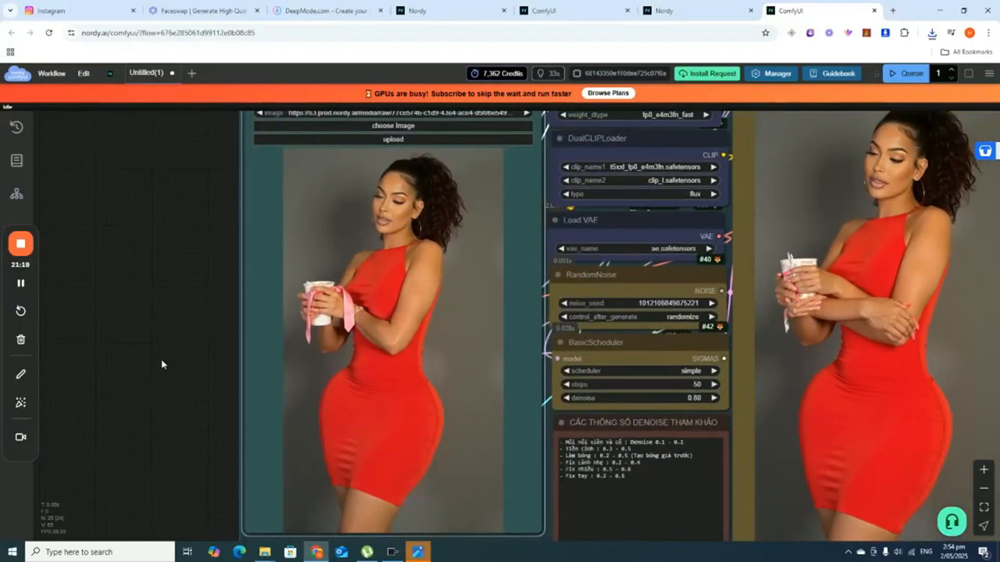
scroll(161, 359, up, 2)
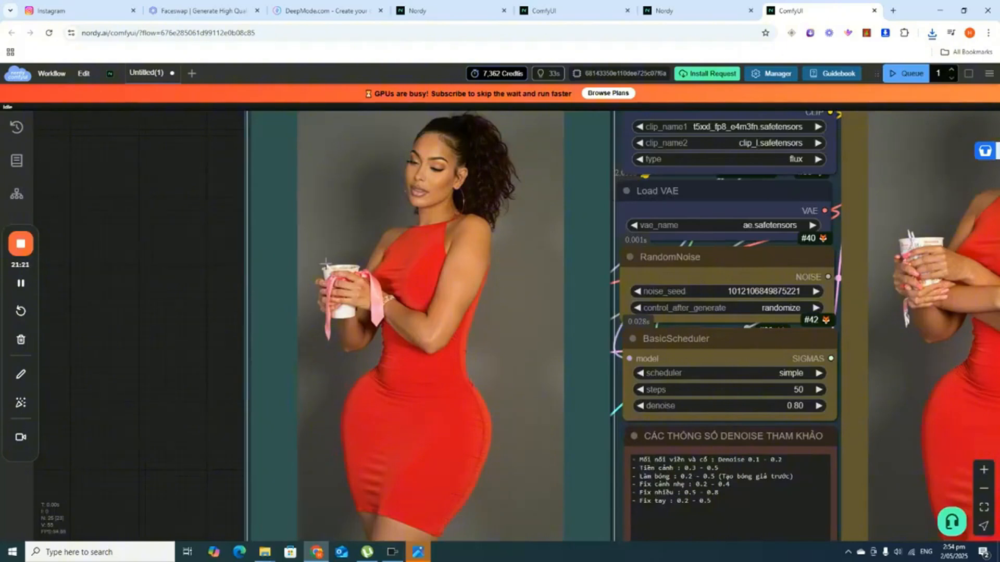
right_click(411, 271)
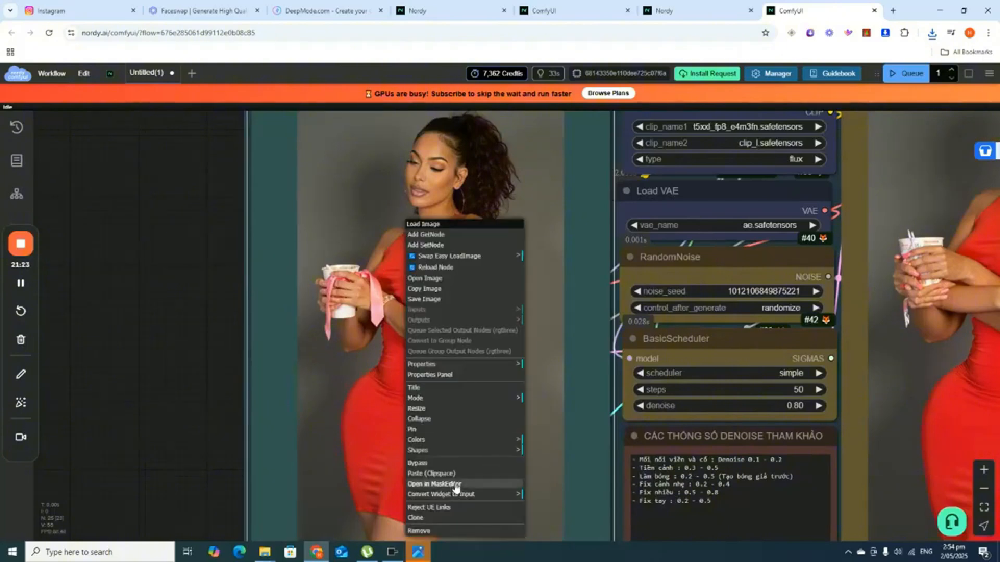
click(437, 484)
scroll(369, 270, up, 3)
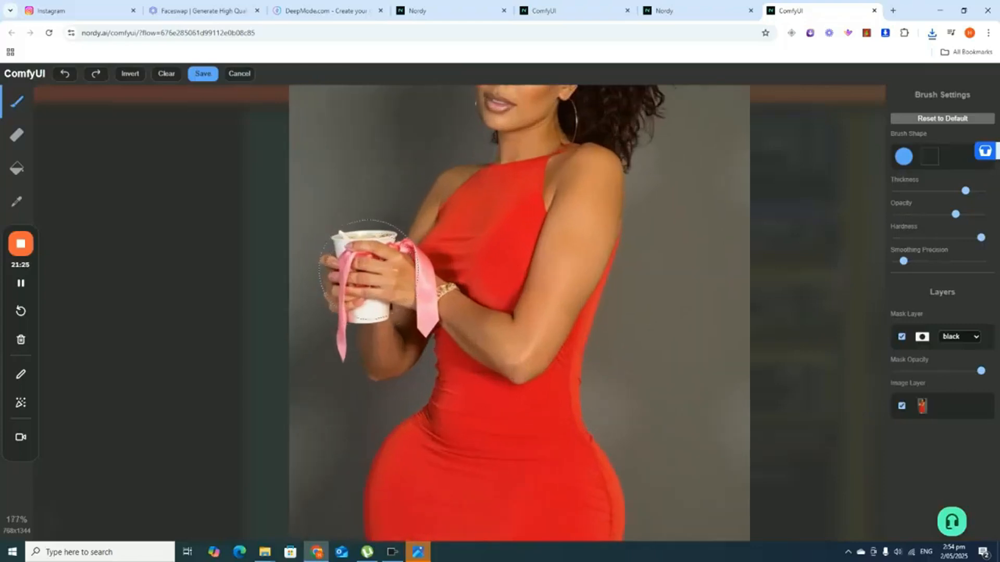
mouse_move(369, 271)
mouse_down()
mouse_move(442, 325)
mouse_move(501, 339)
mouse_move(368, 306)
mouse_move(350, 323)
mouse_move(345, 292)
mouse_move(373, 297)
mouse_up()
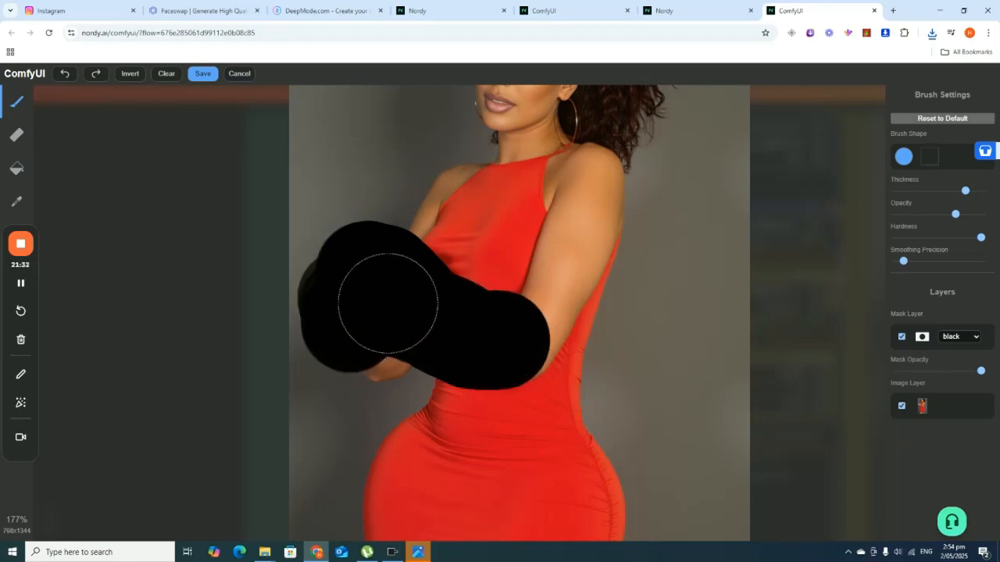
click(62, 78)
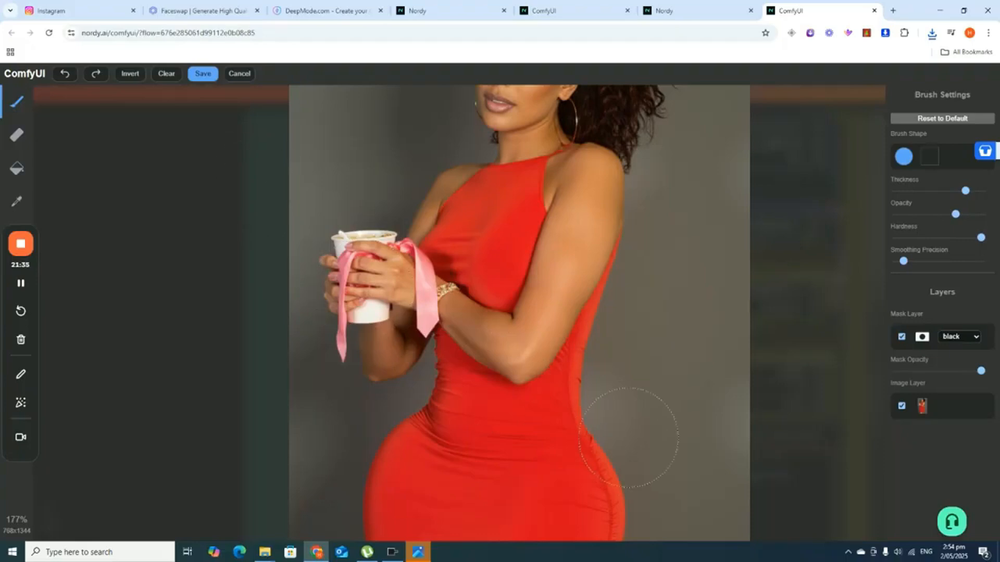
mouse_move(410, 304)
mouse_down()
mouse_move(371, 268)
mouse_move(357, 271)
mouse_move(352, 318)
mouse_up()
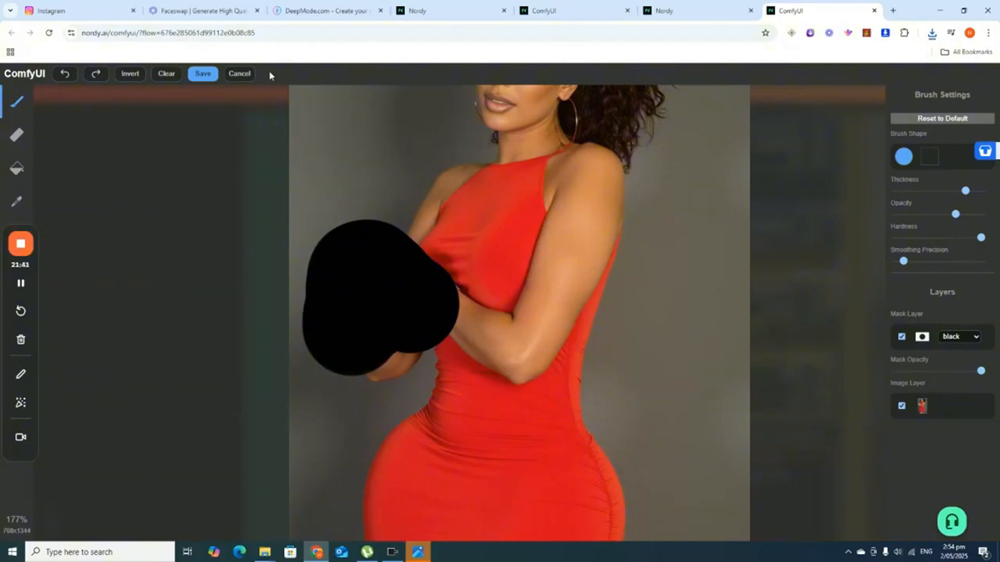
click(131, 73)
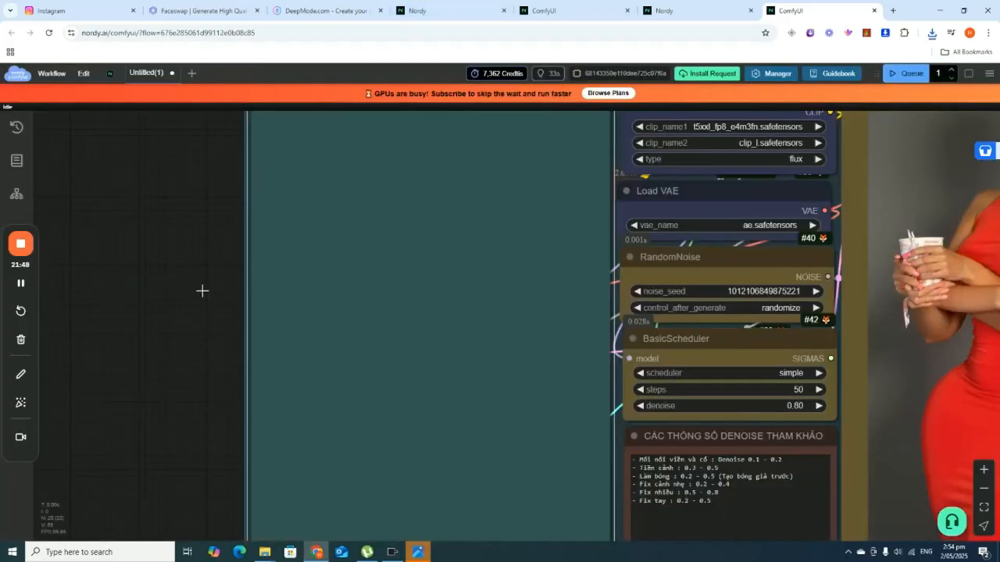
Step: Set the BasicScheduler's steps to 30 and its denoise to 0.50
scroll(141, 274, down, 5)
scroll(464, 346, up, 8)
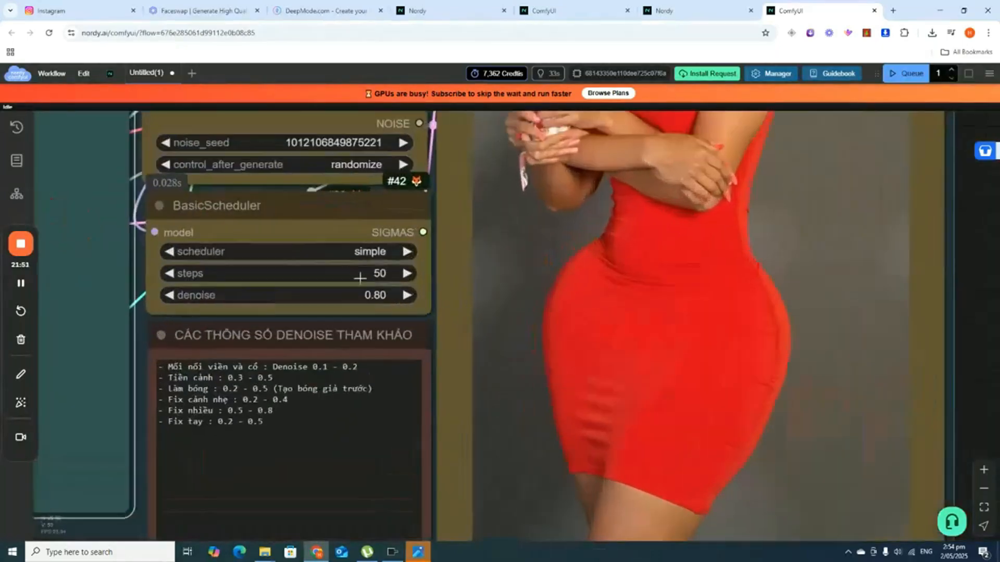
click(391, 270)
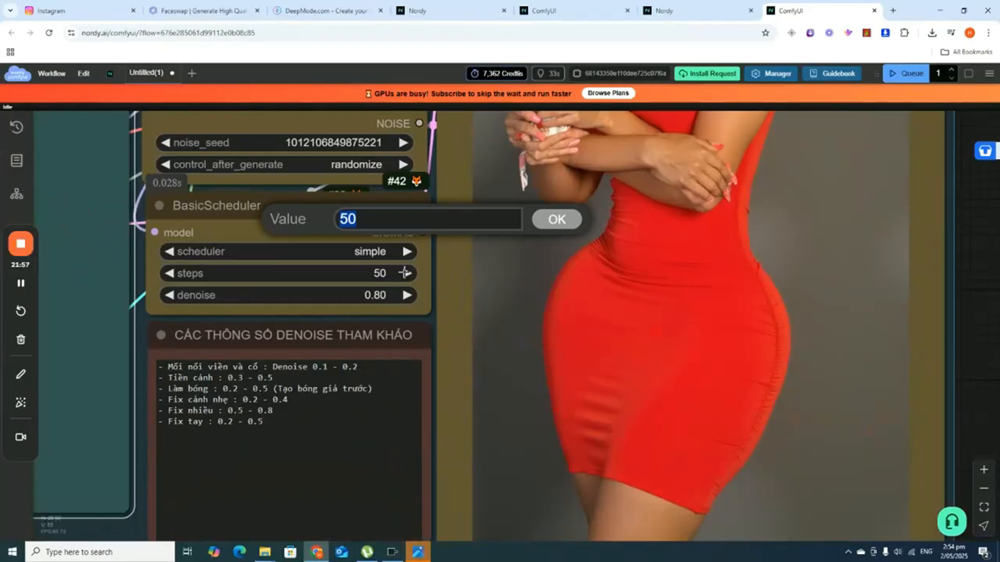
text(3)
click(558, 222)
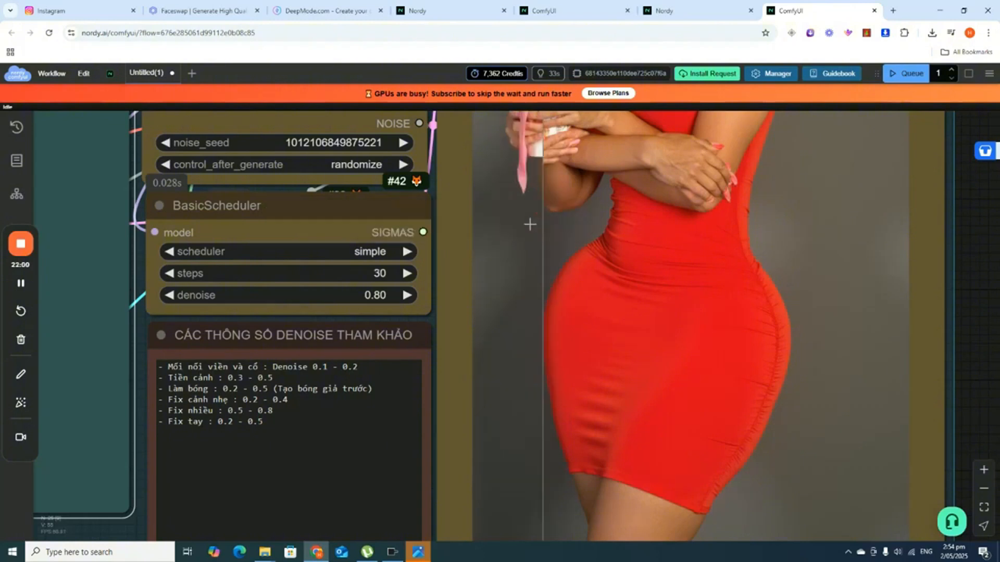
click(377, 296)
text(0.5)
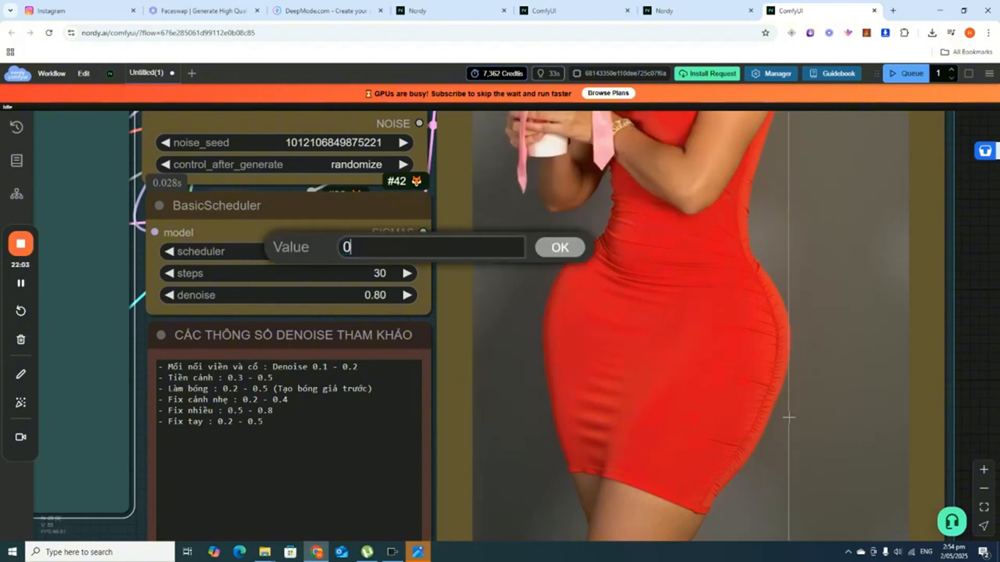
click(559, 248)
Step: Queue the workflow to regenerate the masked hands, cup and ribbon
scroll(567, 249, down, 4)
scroll(568, 250, down, 3)
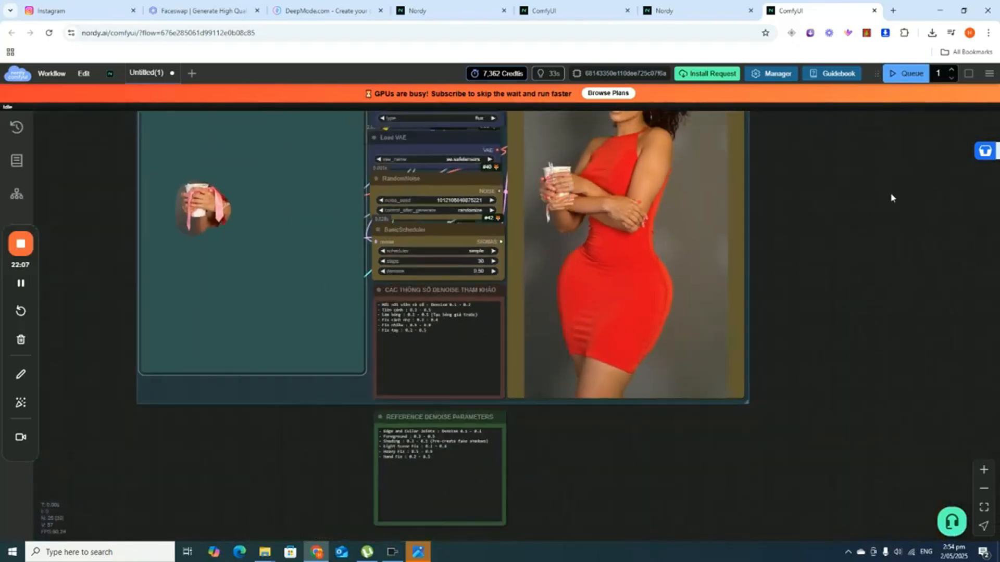
drag(884, 212, 875, 305)
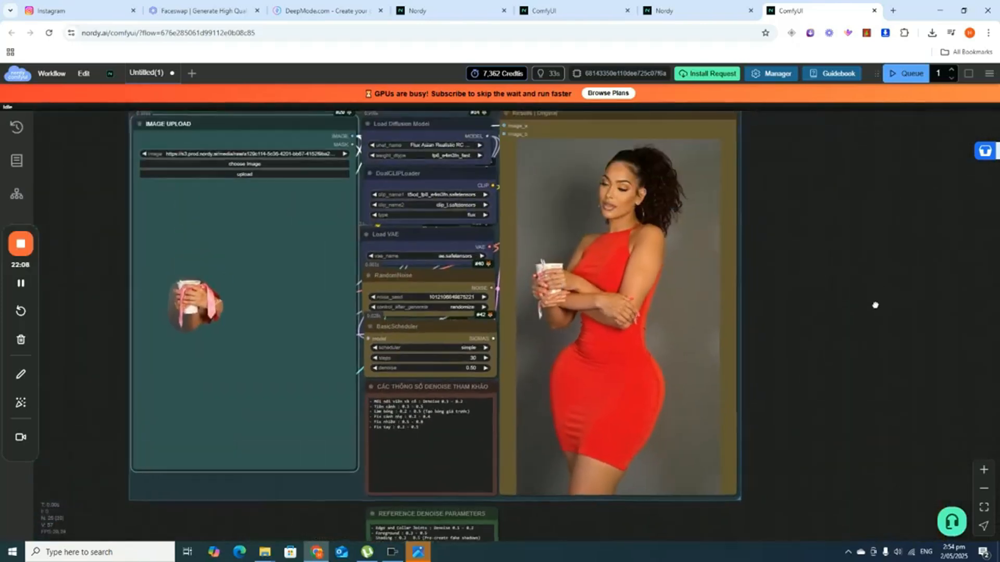
click(906, 73)
Step: Compare the hands, cup, ribbon and wrist between result and original in the Results | Original node
scroll(463, 348, up, 5)
scroll(457, 381, down, 4)
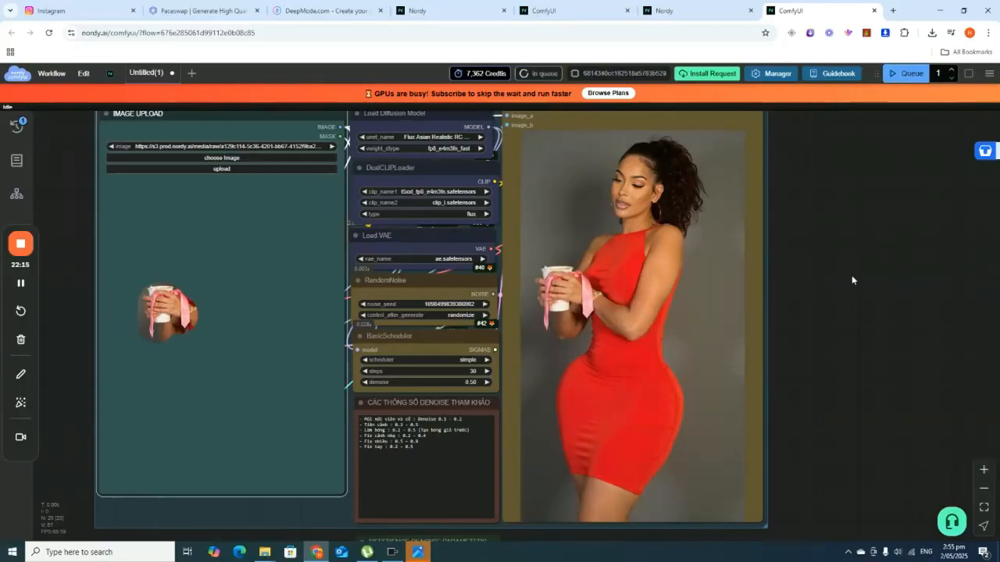
drag(870, 238, 890, 262)
scroll(891, 263, down, 1)
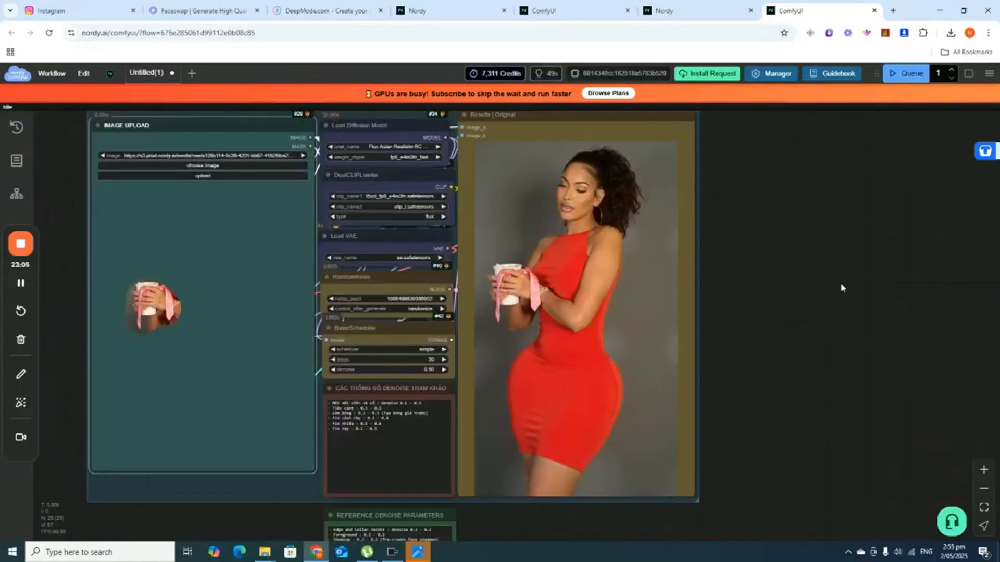
scroll(662, 242, up, 5)
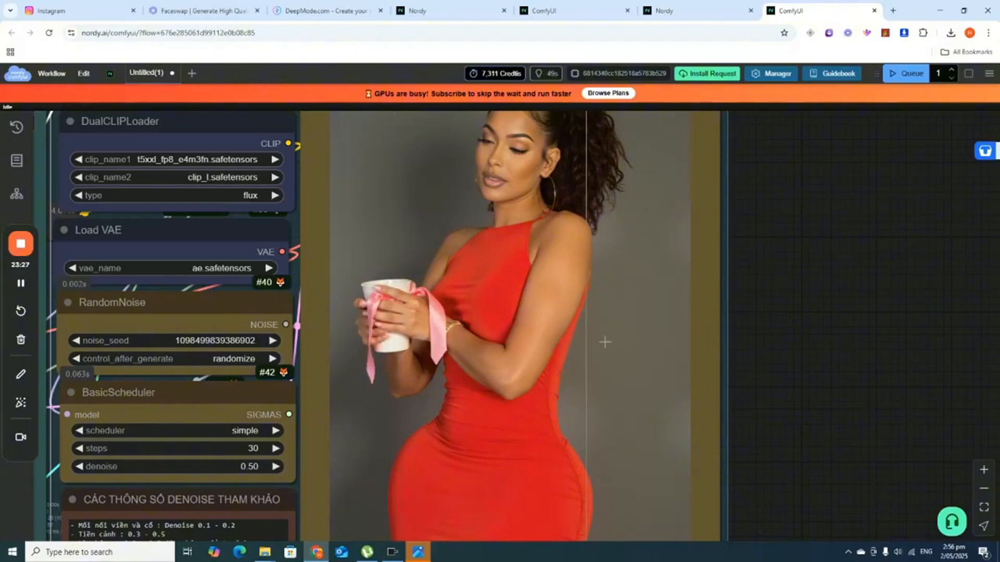
scroll(632, 341, down, 2)
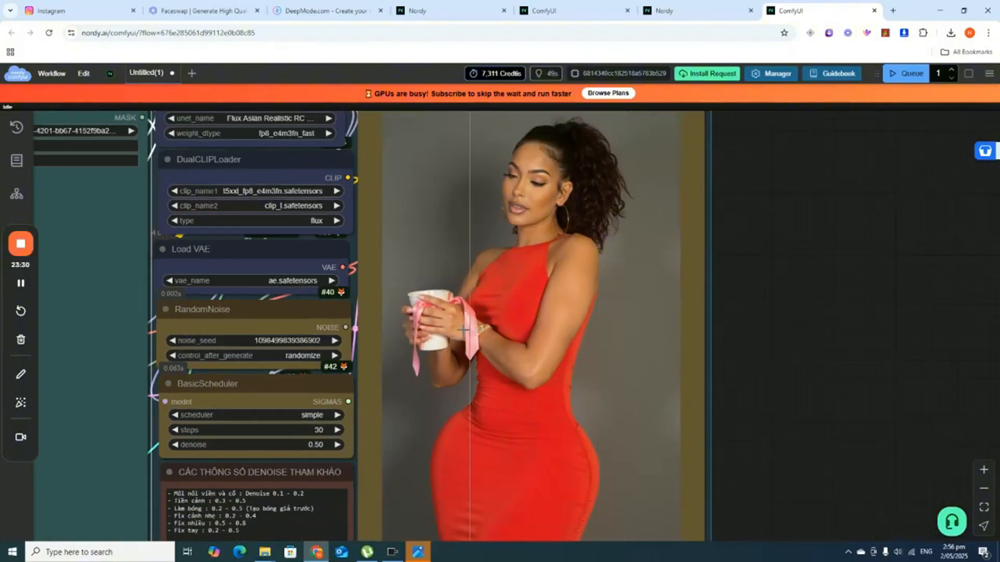
scroll(463, 329, up, 5)
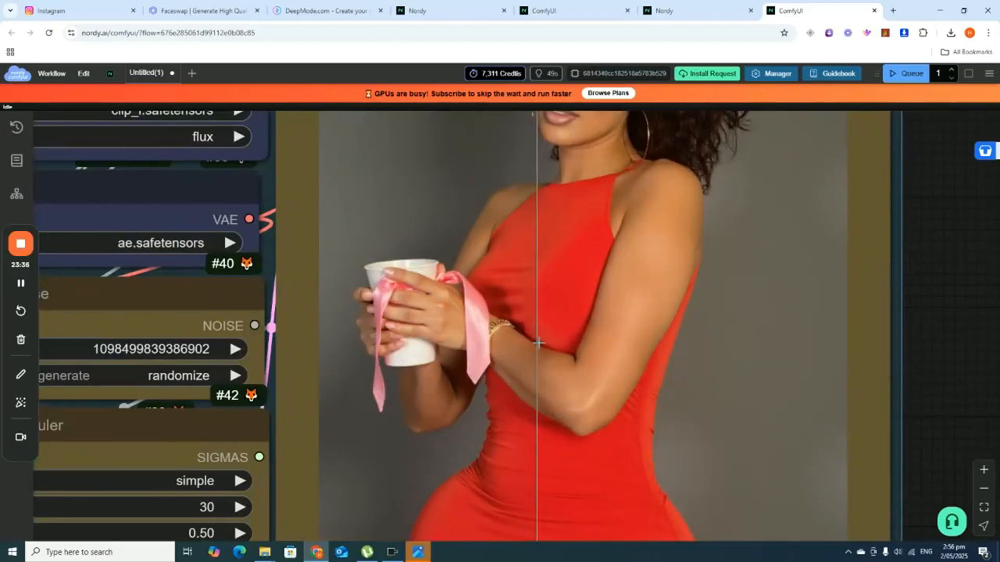
scroll(586, 334, down, 5)
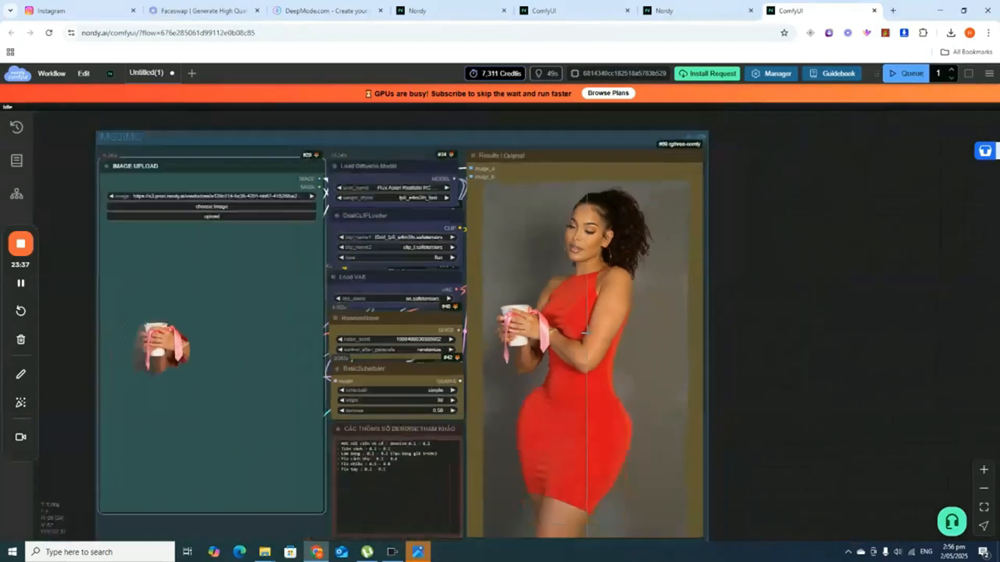
Step: Set the BasicScheduler's denoise to 0.80 and queue the workflow again
scroll(432, 406, up, 8)
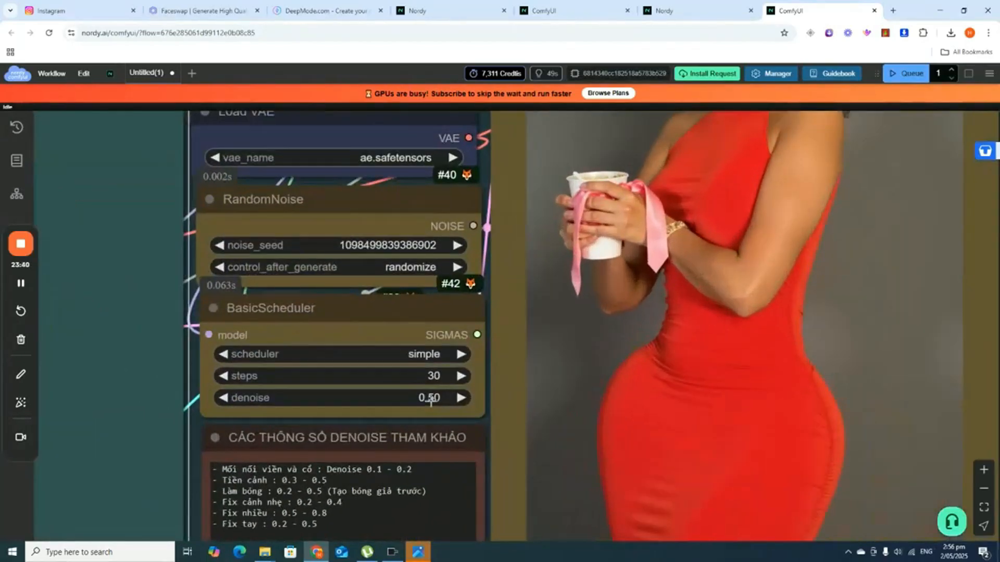
click(432, 399)
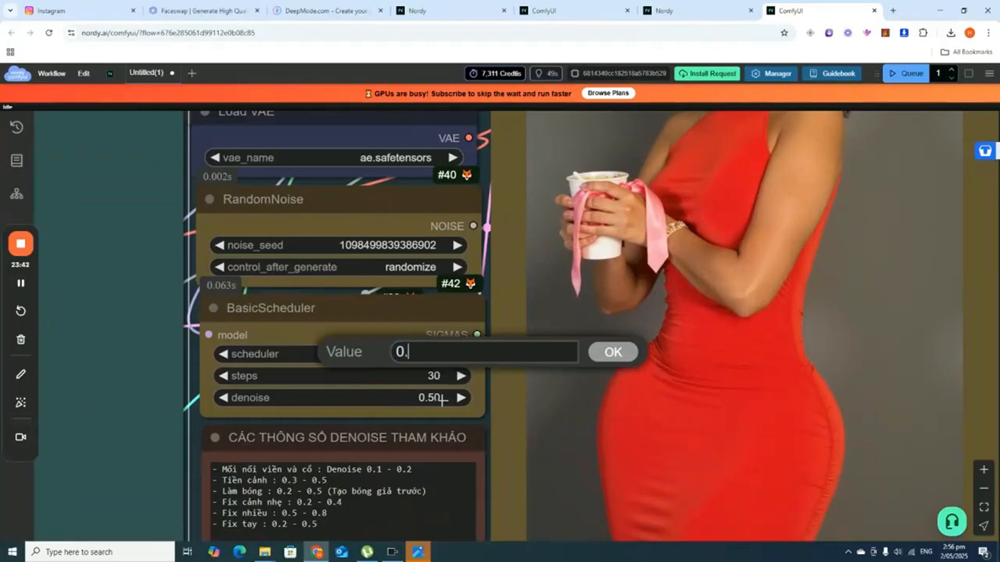
text(8)
click(612, 350)
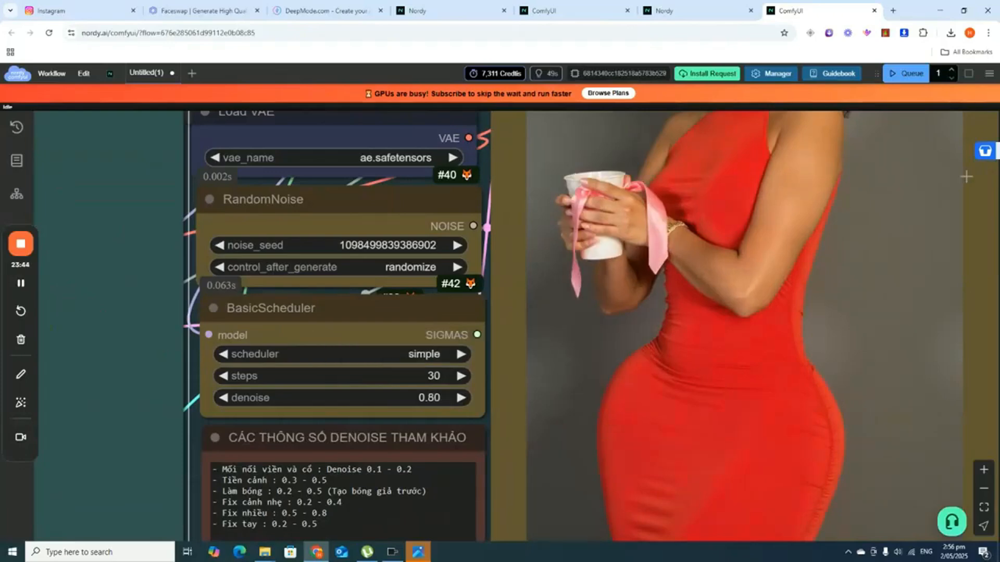
click(911, 74)
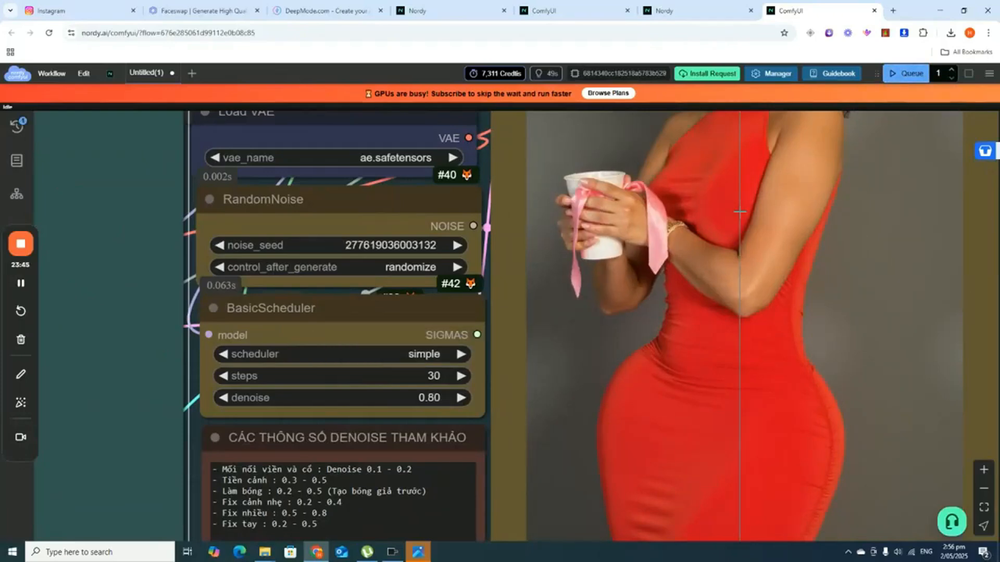
scroll(793, 254, down, 6)
drag(954, 262, 822, 339)
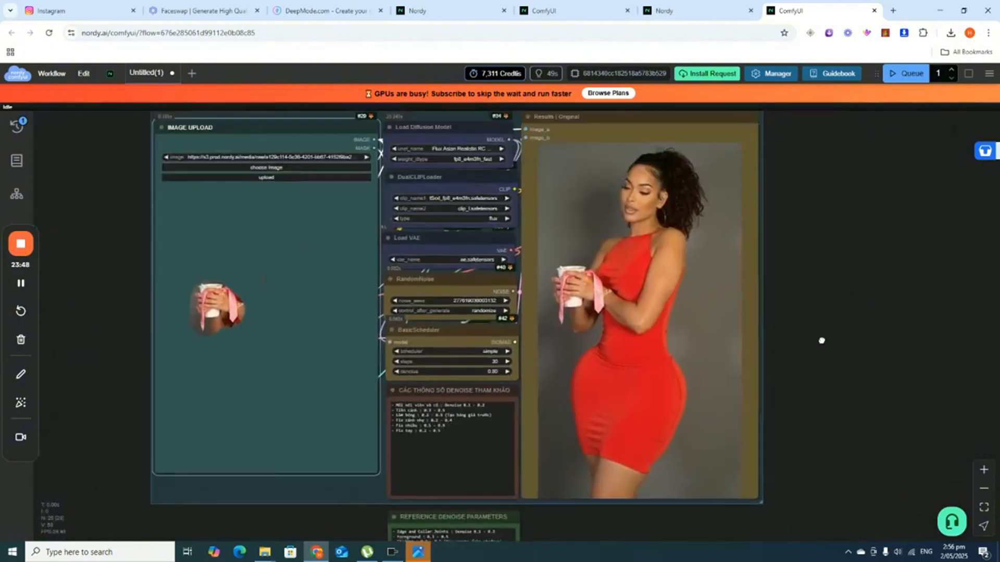
scroll(834, 313, up, 4)
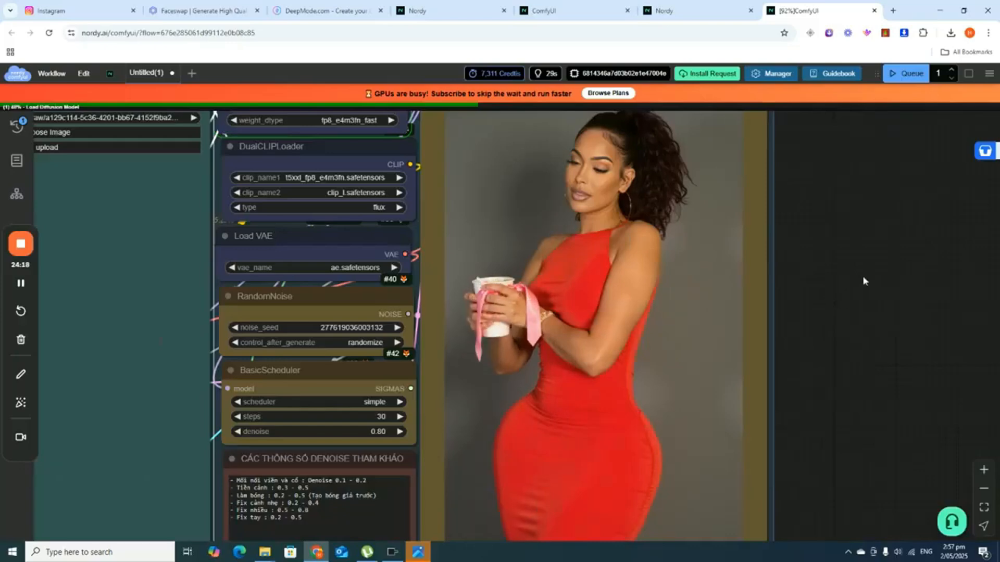
Step: Switch to the other ComfyUI workflow with the upscaler and start an image upload for its Load Image node
click(582, 4)
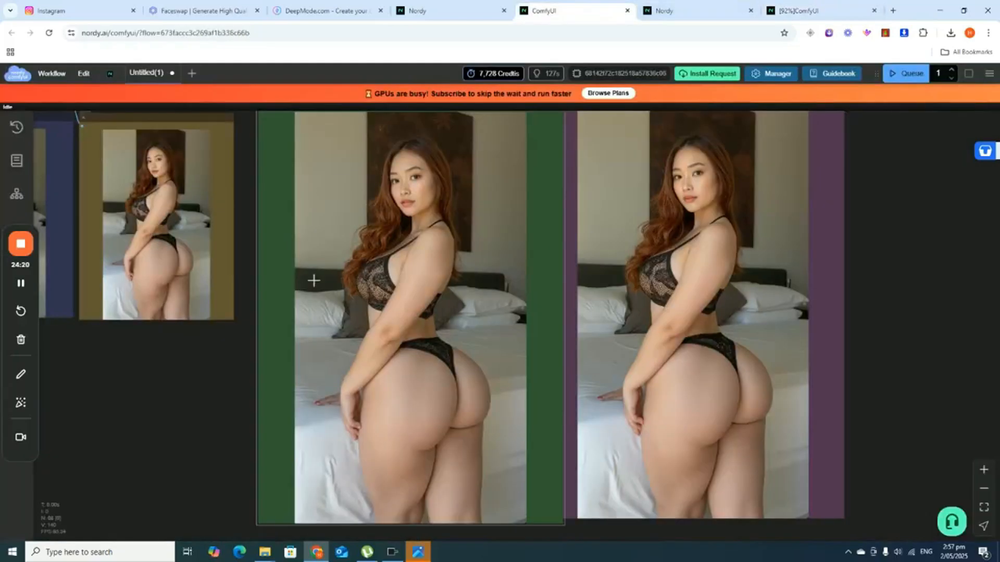
scroll(312, 279, down, 4)
scroll(300, 216, up, 5)
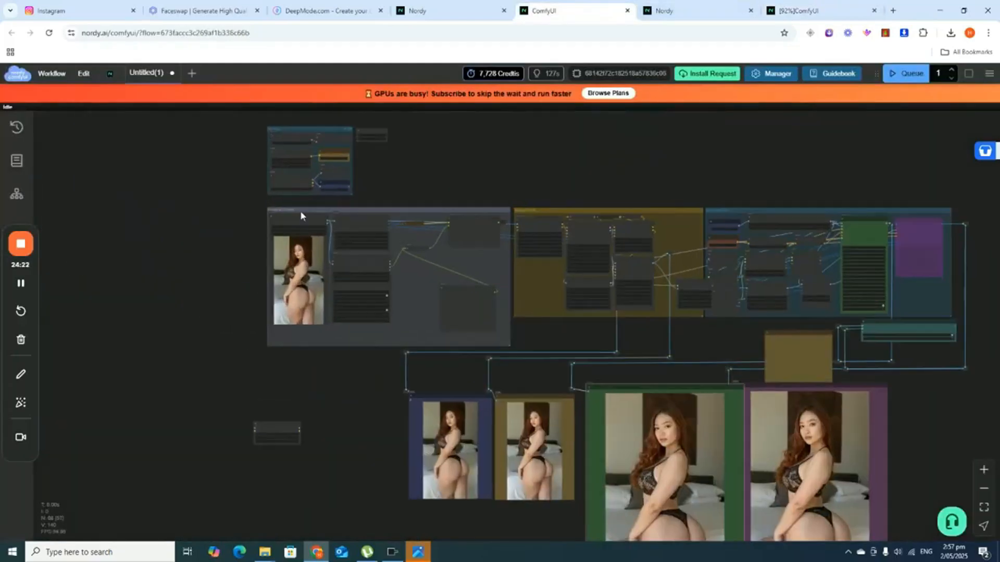
scroll(317, 252, up, 5)
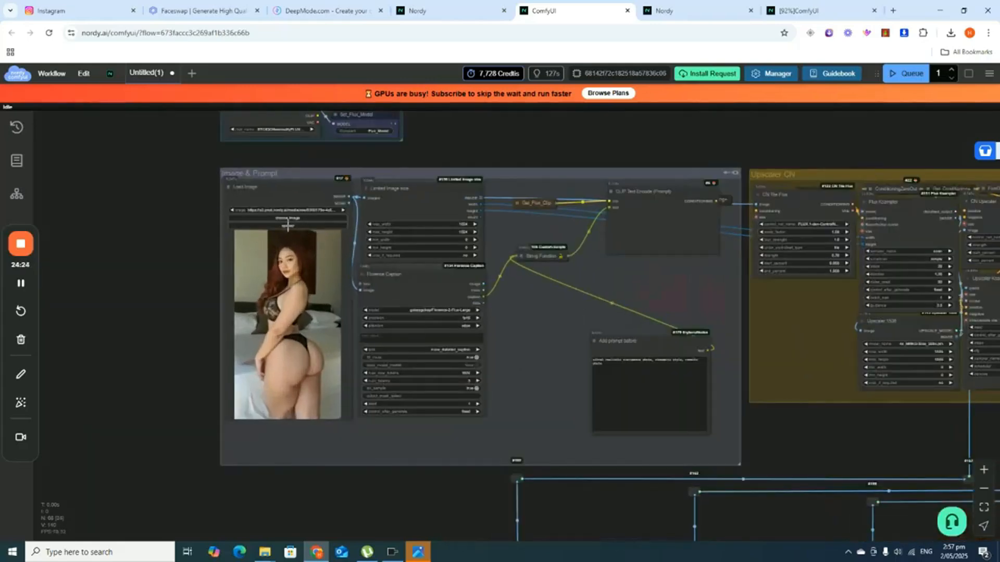
click(288, 225)
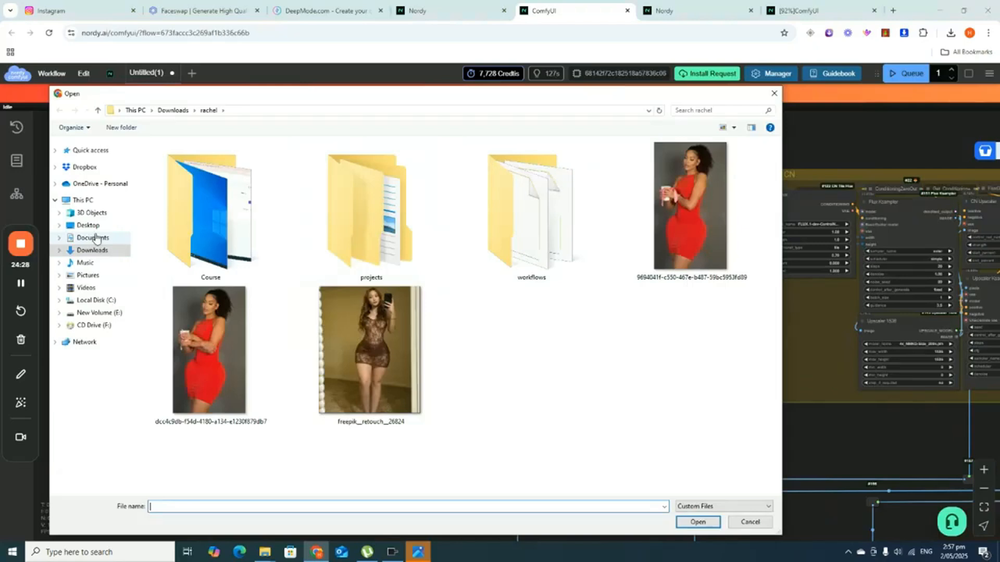
Step: Browse to the image to video test folder inside Desktop > Project Youtube > Records
click(88, 225)
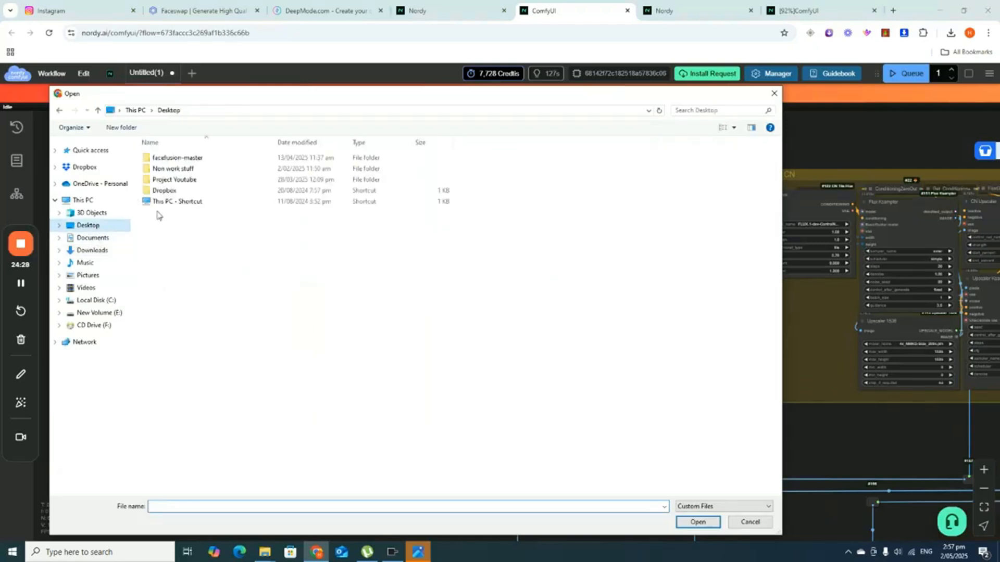
double_click(191, 184)
click(177, 161)
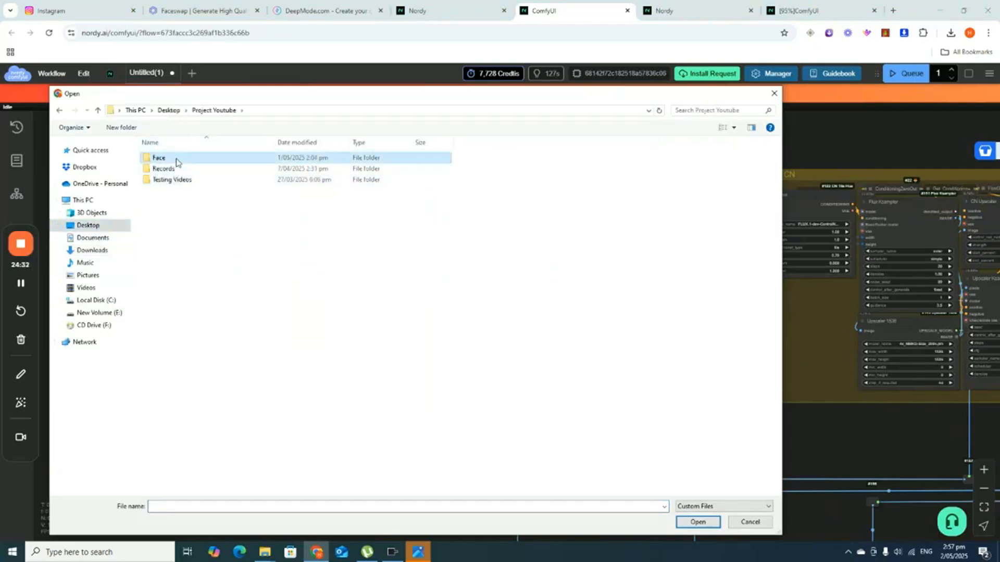
double_click(177, 161)
click(97, 110)
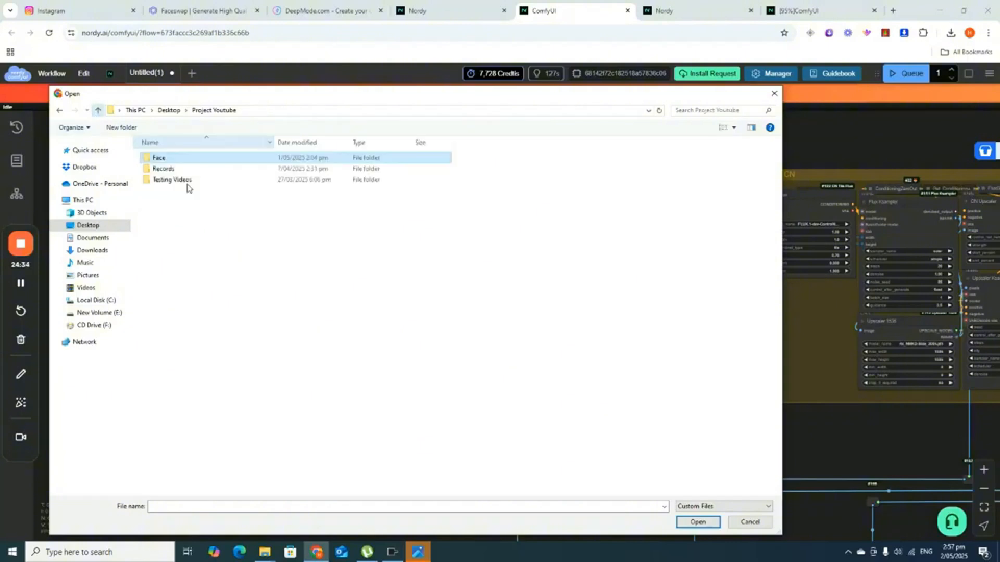
double_click(166, 169)
double_click(169, 167)
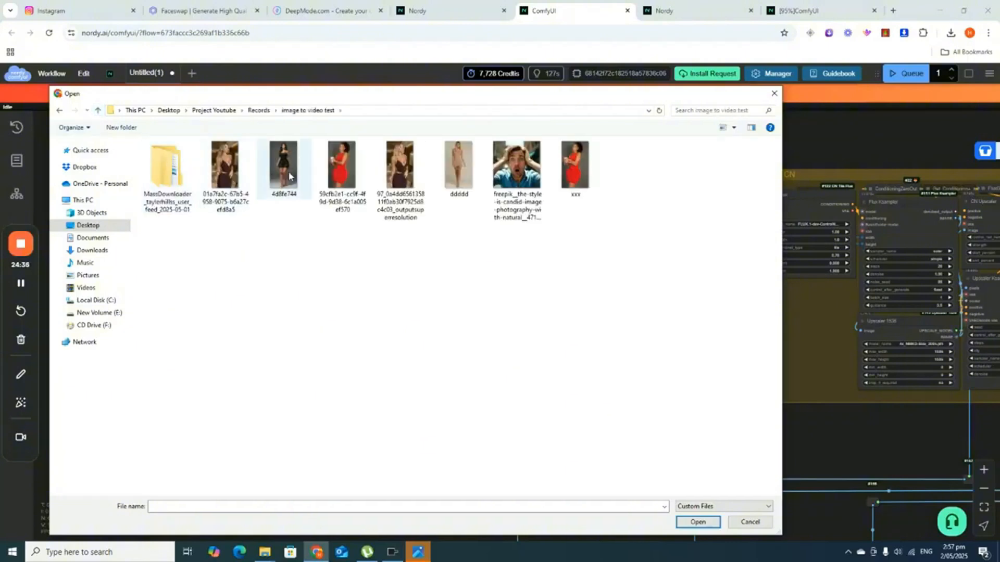
double_click(166, 169)
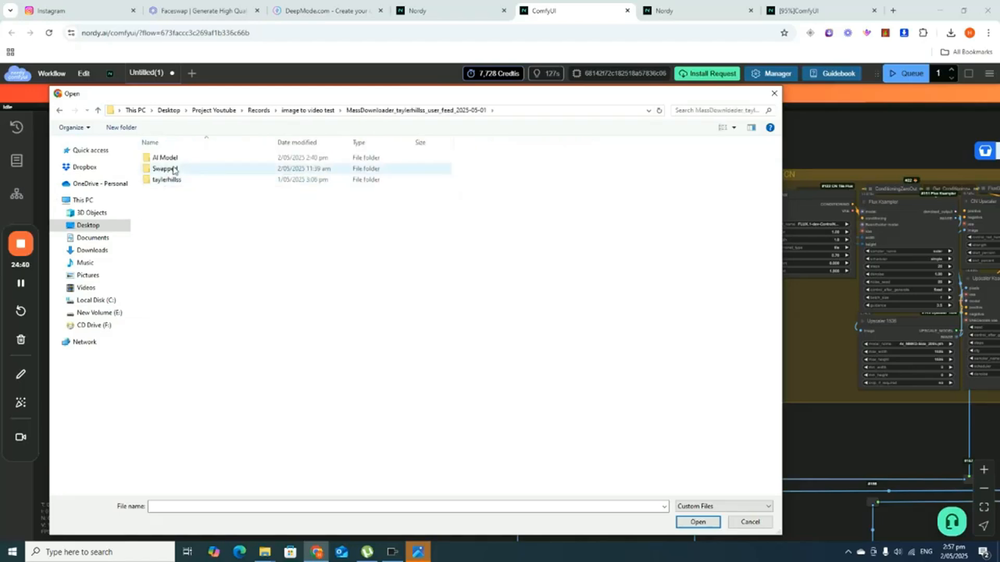
double_click(173, 170)
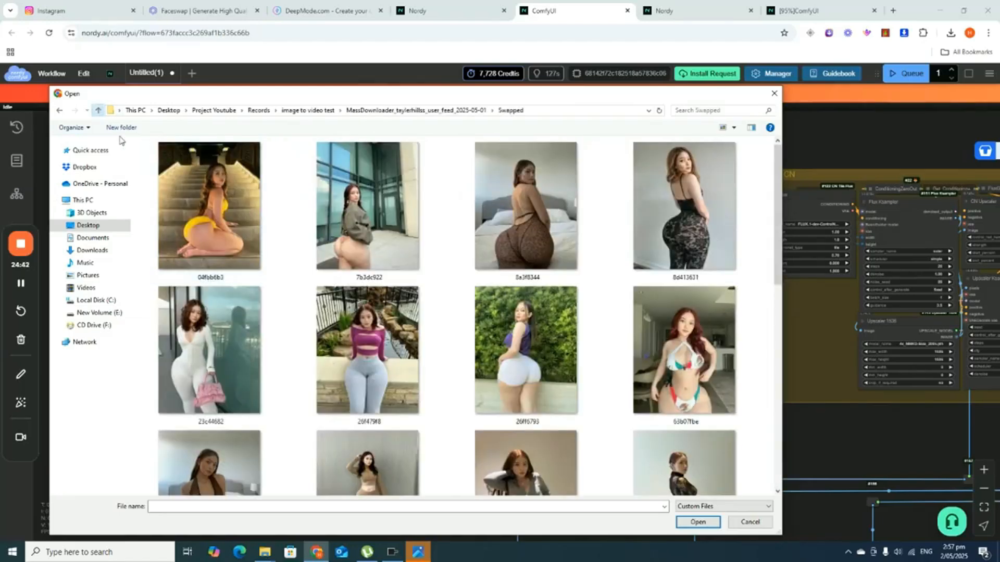
click(98, 110)
double_click(189, 161)
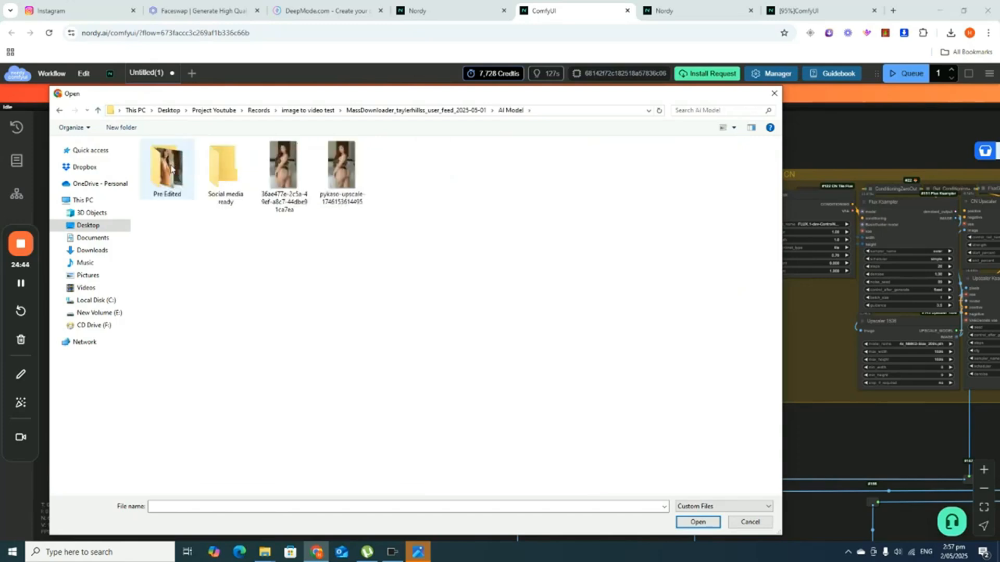
double_click(171, 169)
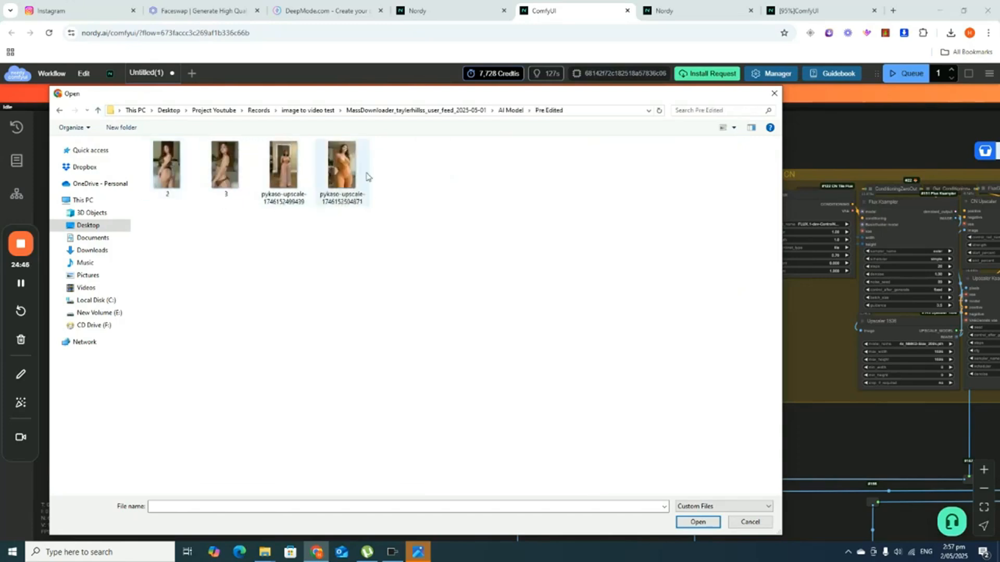
click(328, 173)
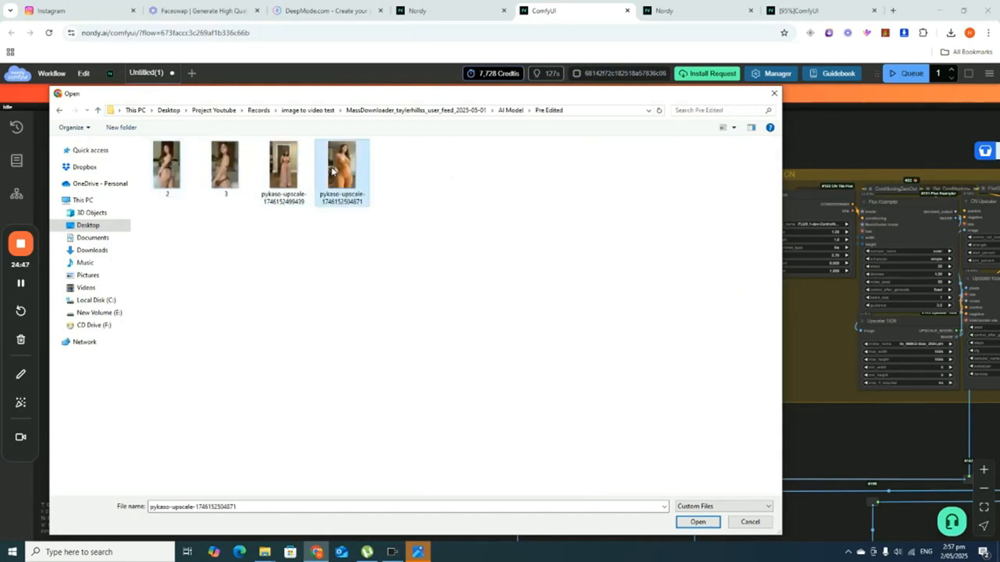
click(698, 522)
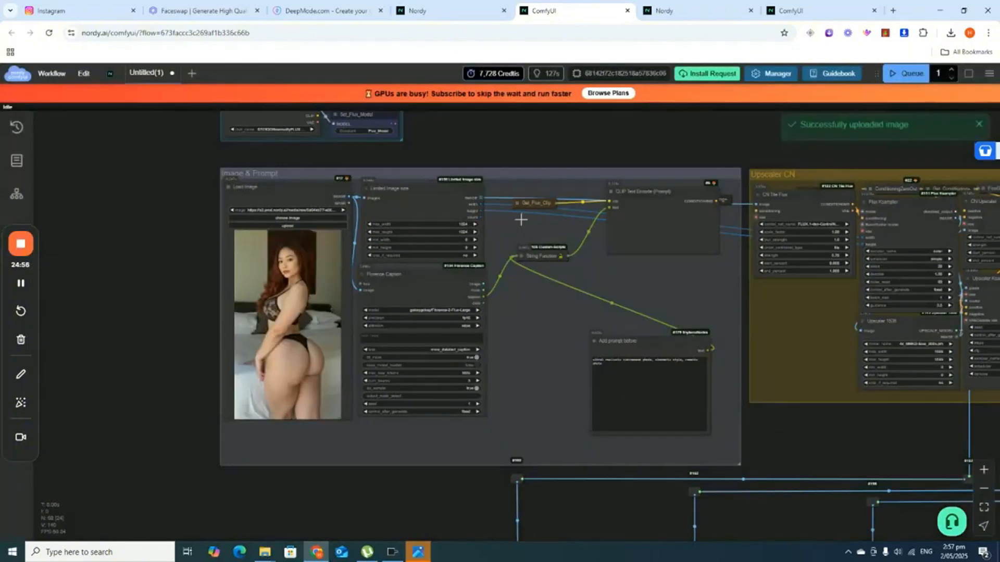
scroll(520, 220, down, 5)
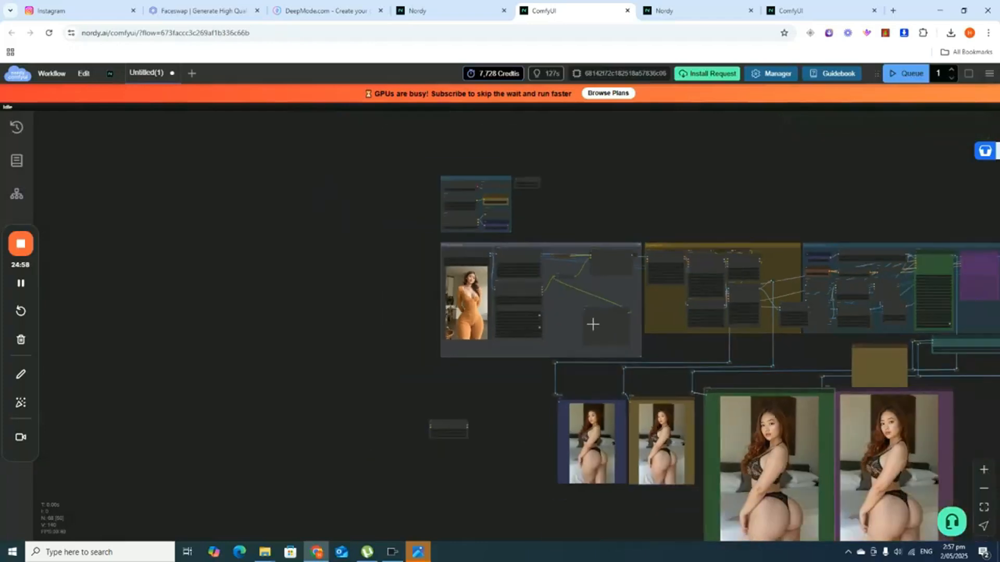
drag(512, 391, 235, 320)
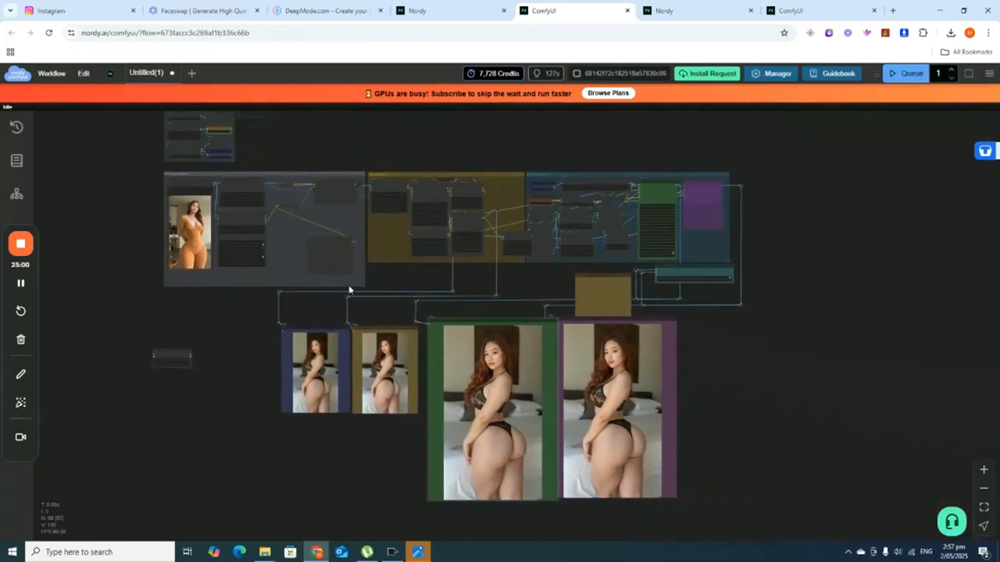
scroll(541, 388, down, 3)
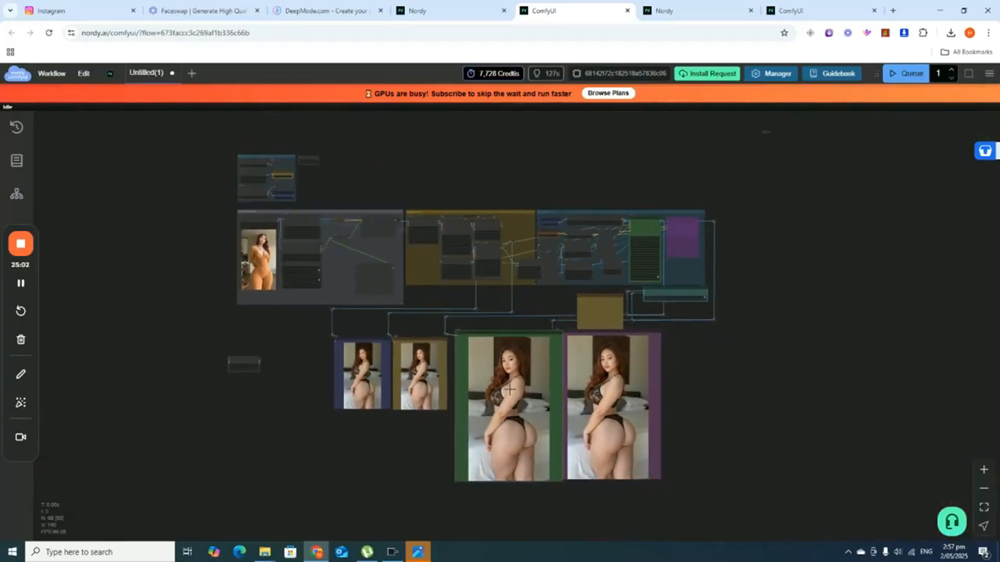
Step: Queue the upscaler workflow to process the newly uploaded orange jumpsuit image
scroll(542, 388, up, 6)
scroll(268, 294, down, 4)
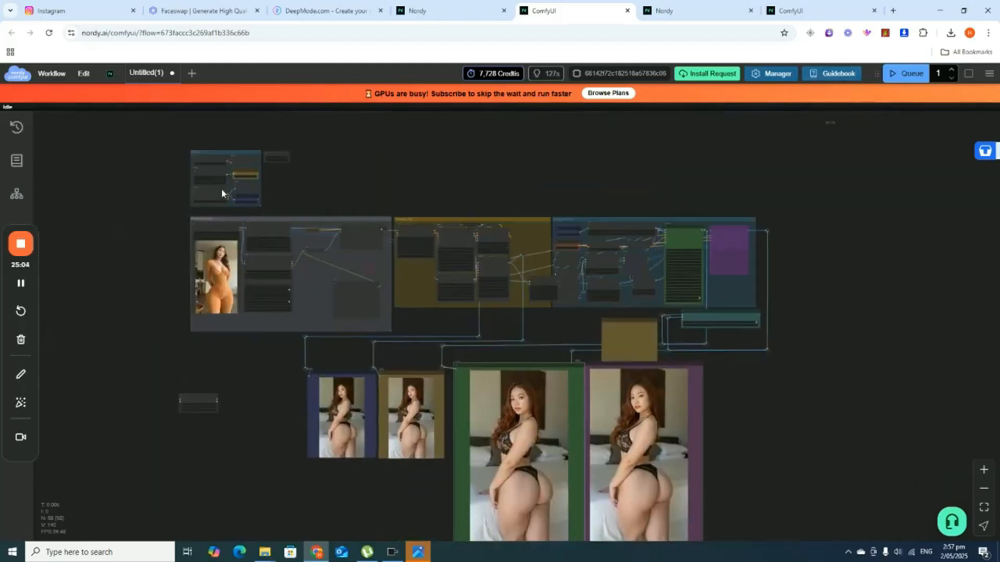
scroll(223, 192, up, 3)
scroll(254, 325, up, 2)
scroll(254, 324, down, 5)
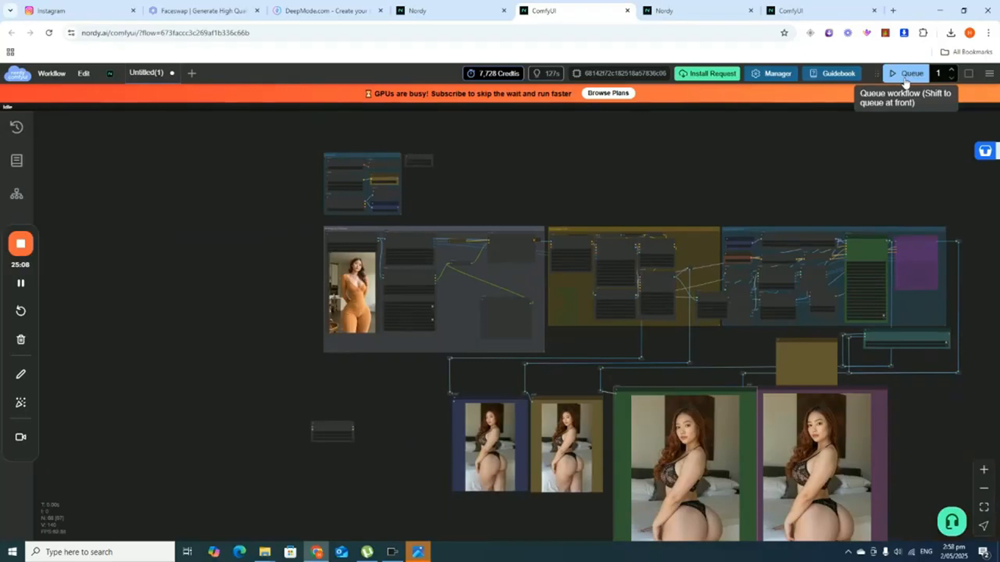
click(905, 78)
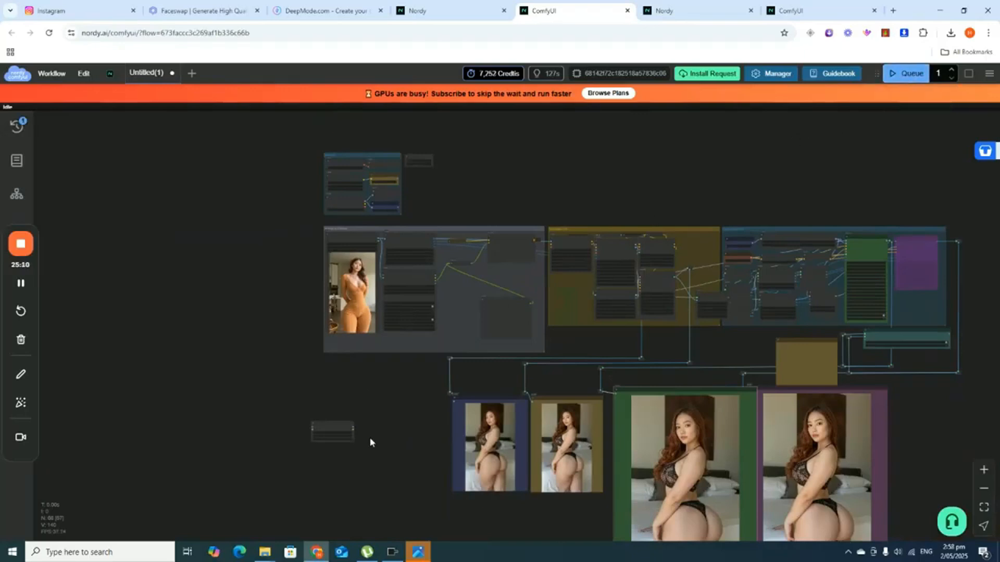
drag(370, 442, 228, 328)
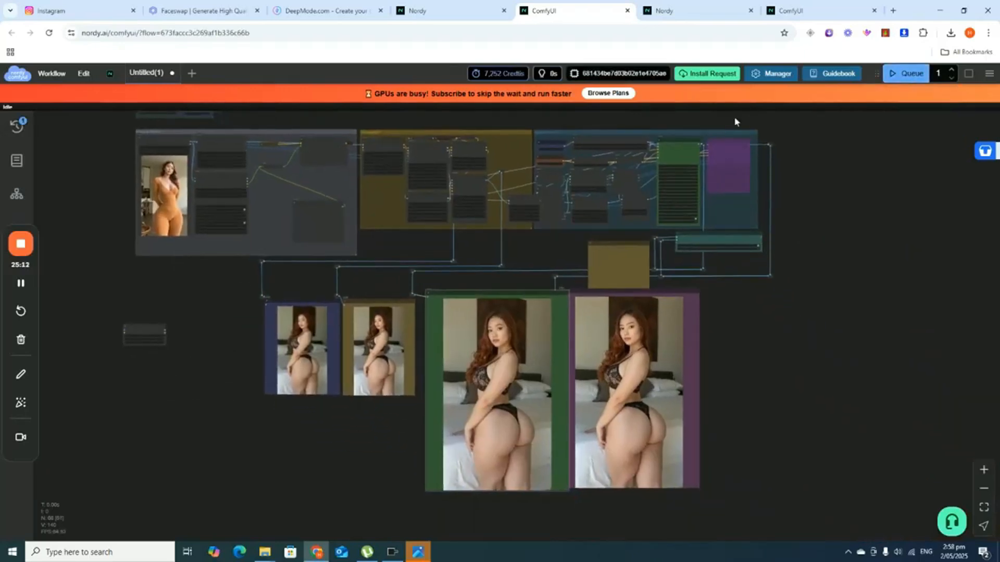
Step: Switch to the image to image workflow, check the refined hands, set the BasicScheduler's steps to 40 and queue the run
click(820, 7)
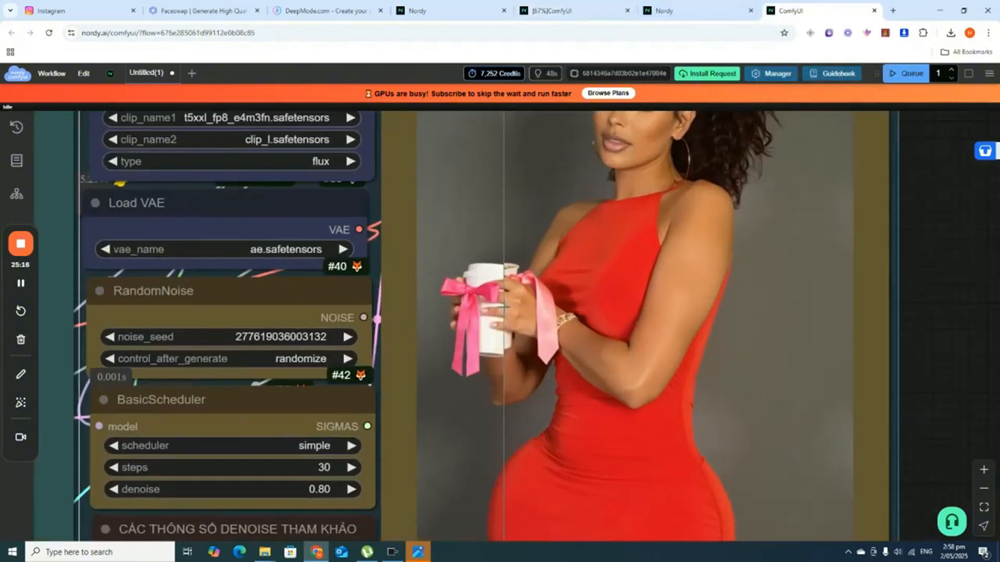
scroll(503, 308, up, 5)
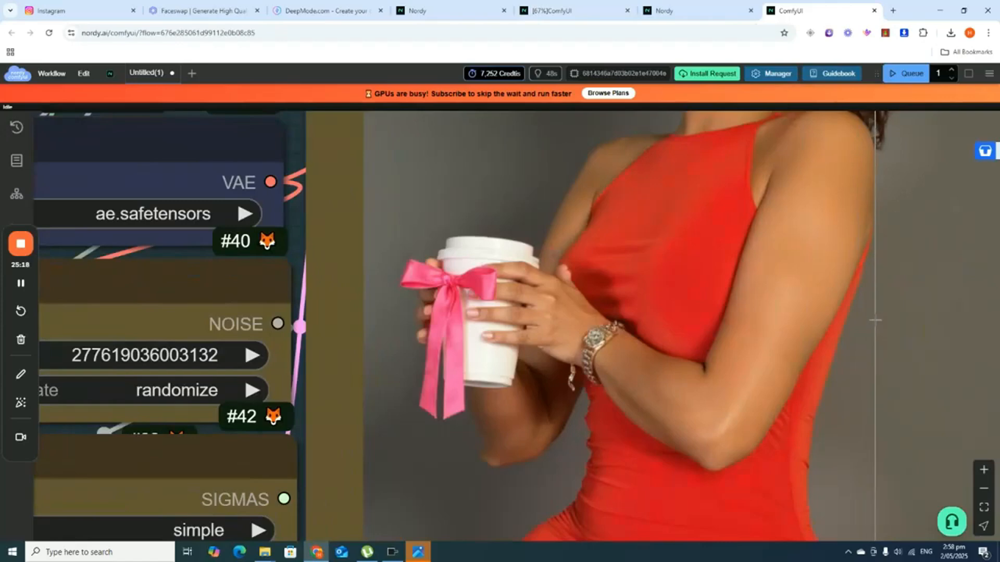
scroll(875, 320, down, 4)
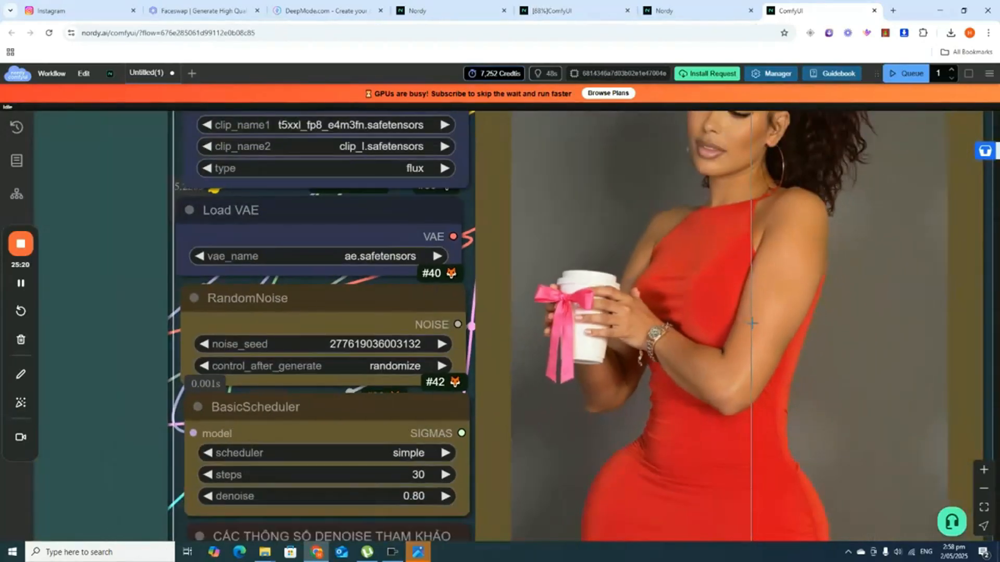
scroll(752, 323, up, 4)
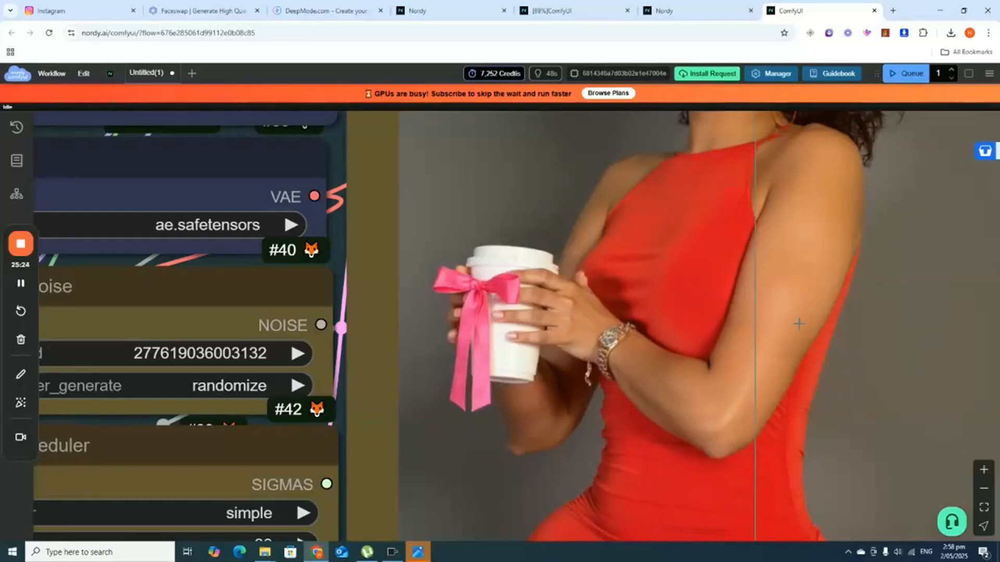
scroll(879, 346, down, 4)
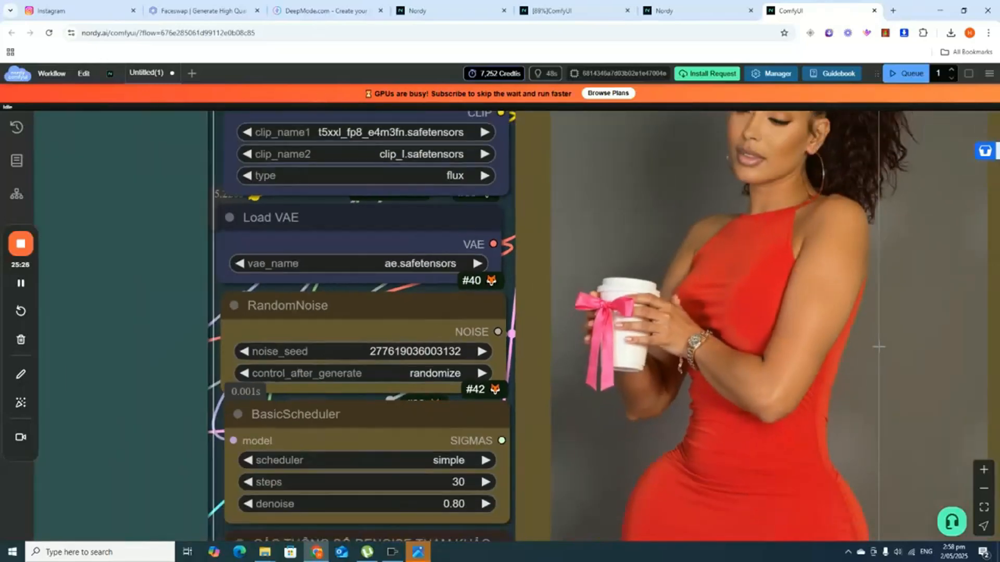
scroll(879, 346, down, 3)
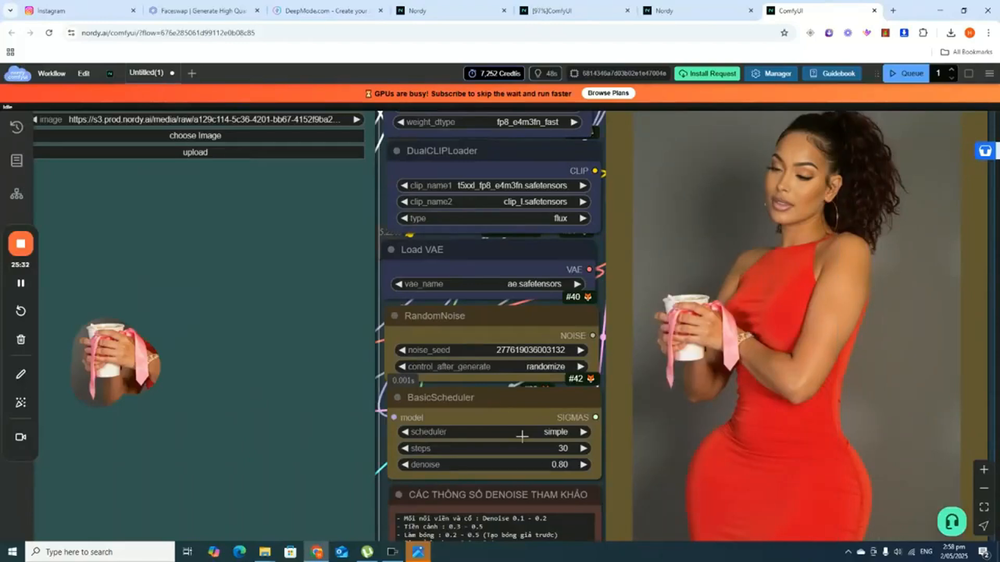
click(559, 449)
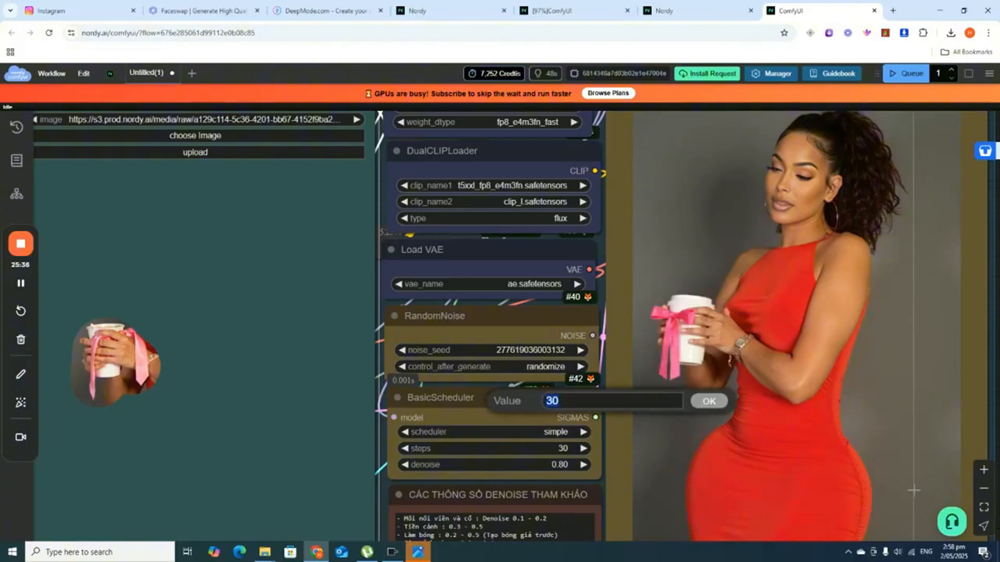
text(40)
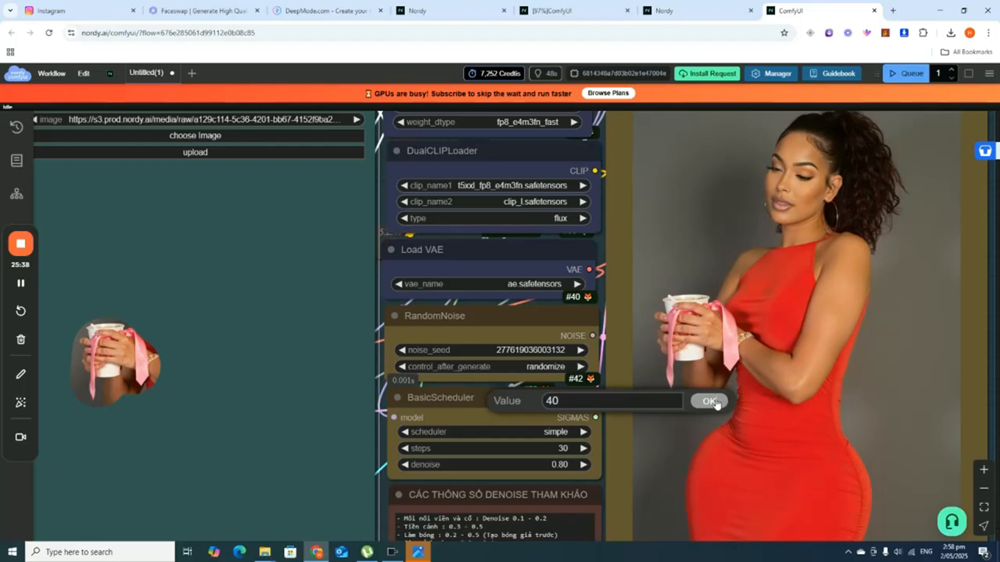
click(717, 404)
click(904, 82)
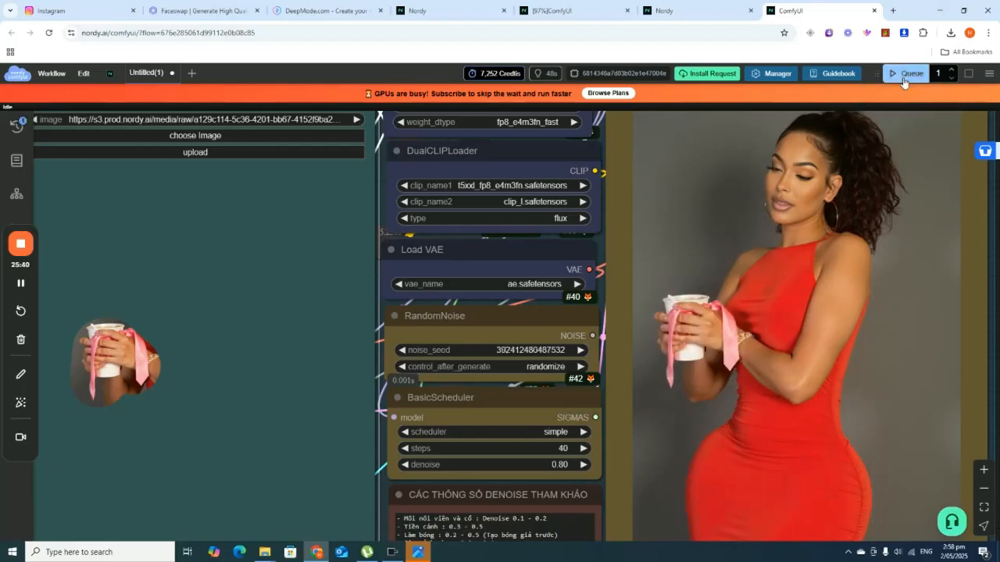
scroll(822, 232, down, 2)
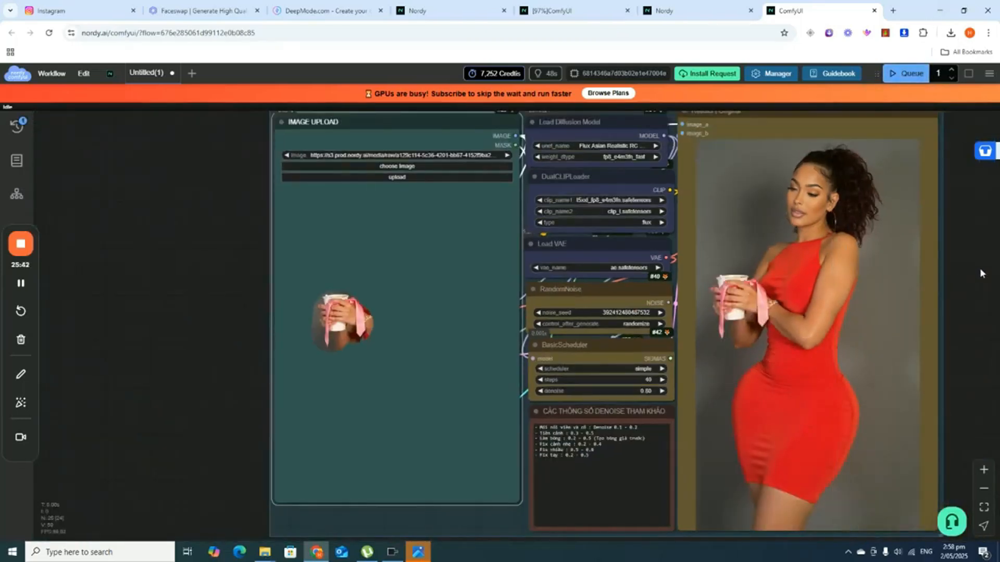
Step: Examine the regenerated hands, cup and ribbon in the red dress image's result comparison
drag(979, 268, 777, 312)
scroll(924, 272, up, 1)
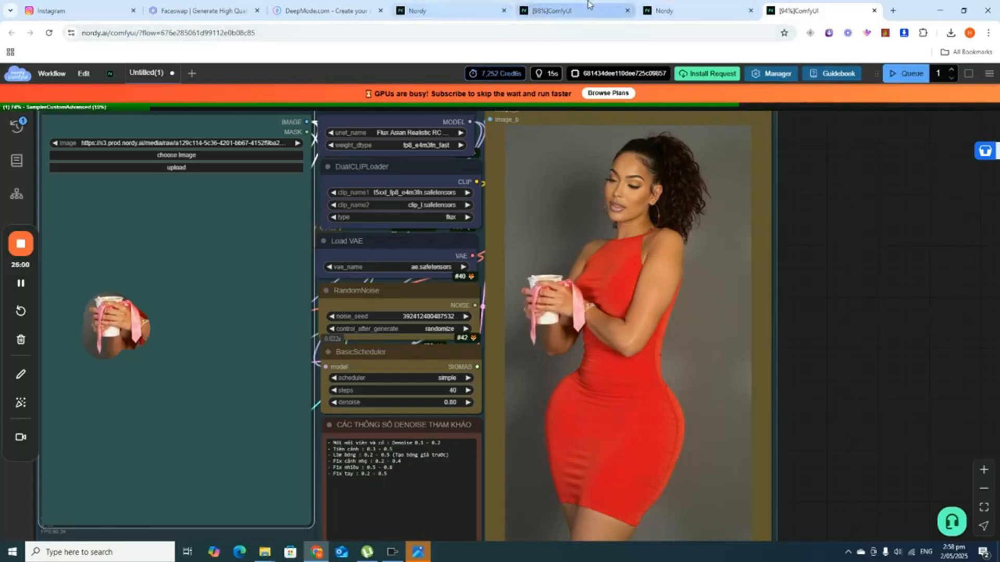
scroll(717, 282, up, 4)
scroll(717, 282, up, 2)
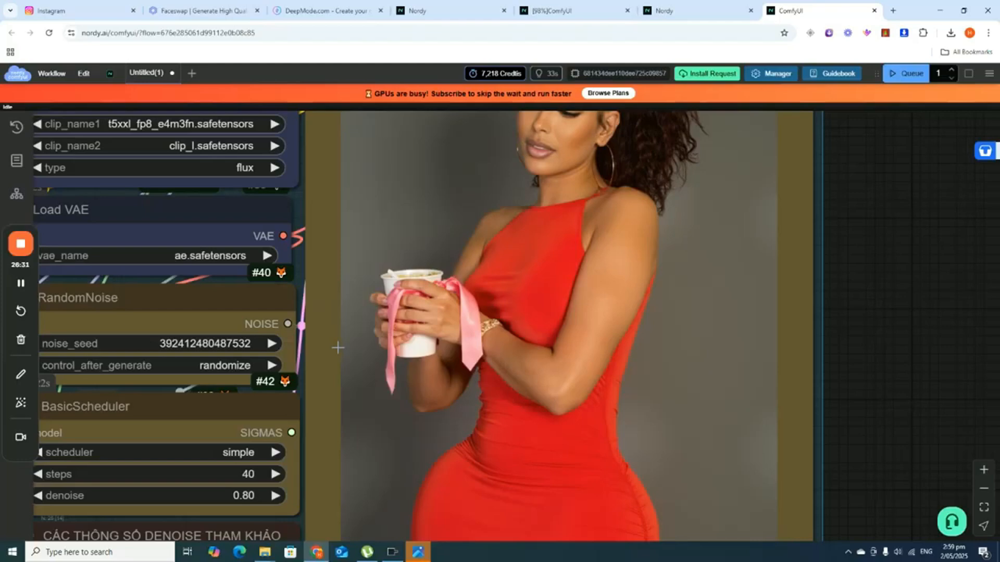
scroll(338, 348, down, 4)
scroll(352, 361, down, 1)
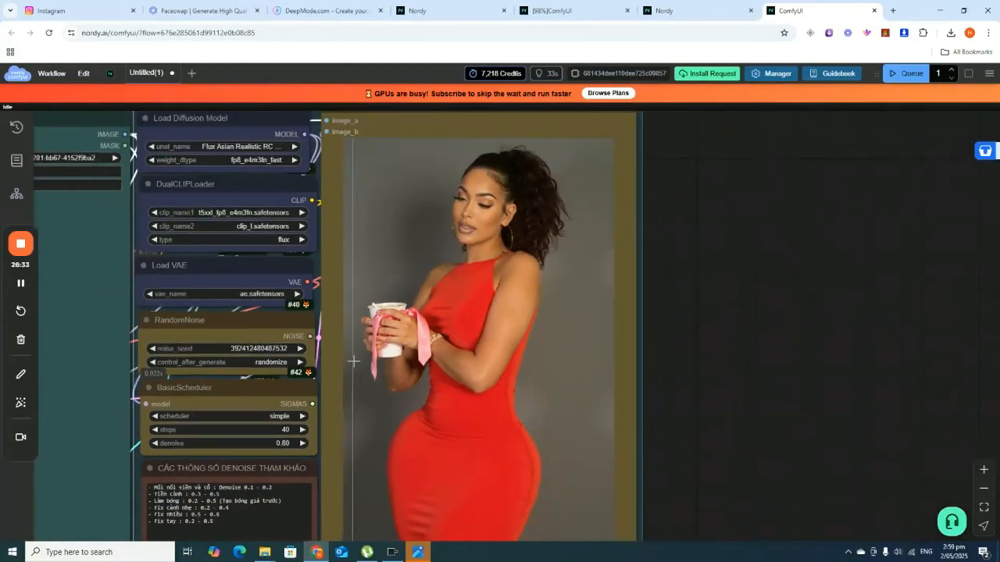
scroll(353, 361, down, 3)
scroll(344, 354, up, 10)
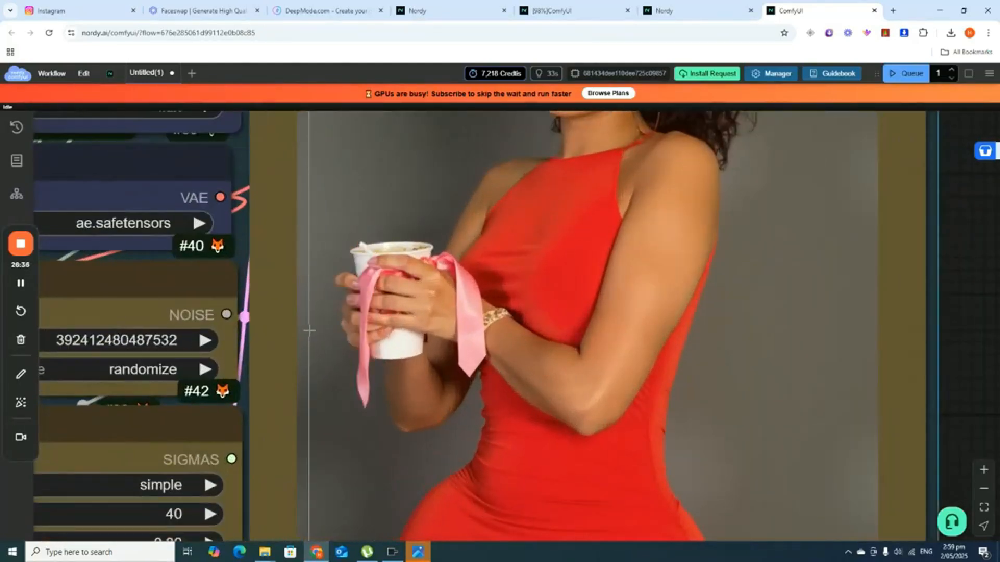
scroll(309, 330, down, 12)
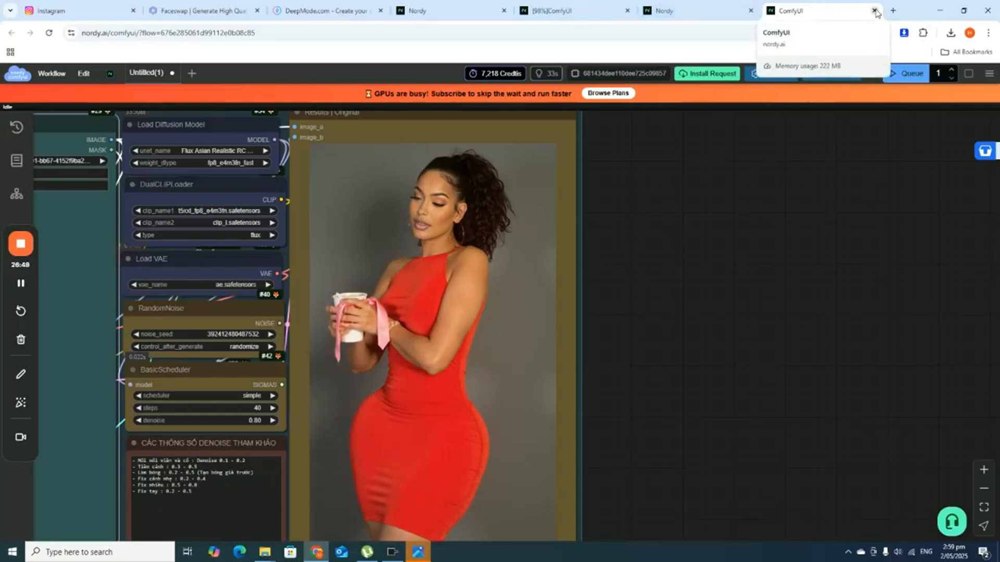
Step: Return to the upscaler workflow and inspect the face, skin and fabric detail of the upscaled jumpsuit image
click(690, 5)
click(553, 9)
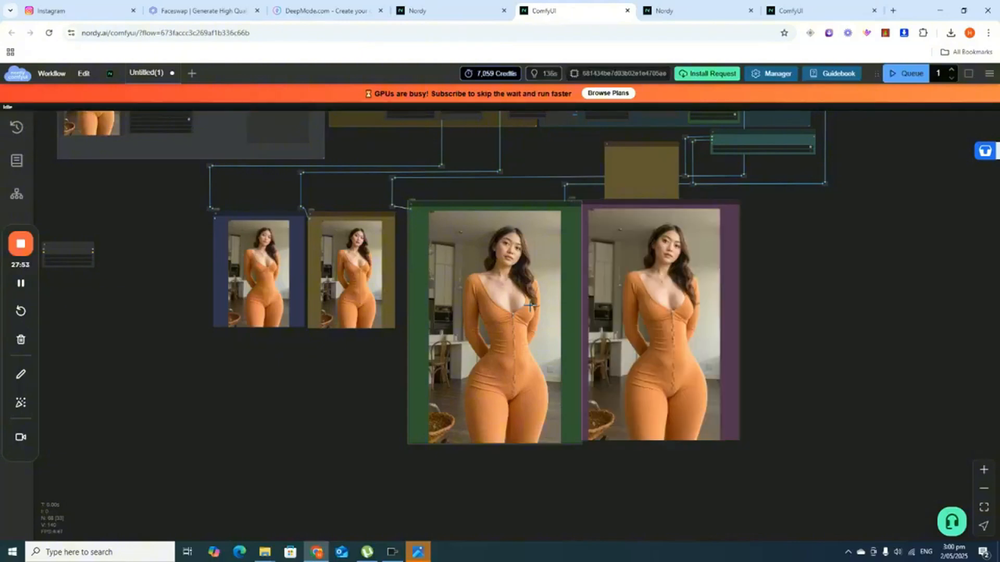
scroll(530, 306, up, 5)
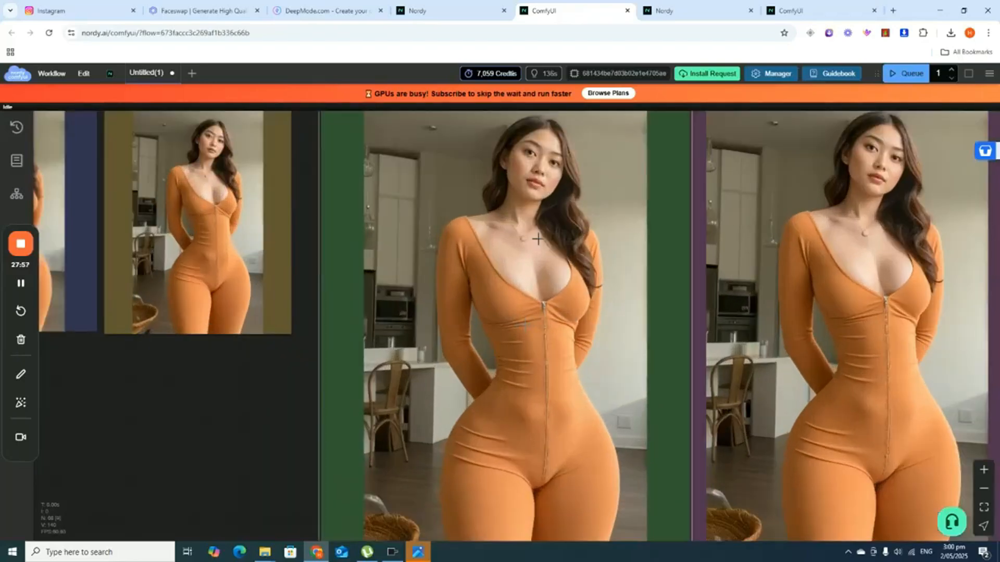
scroll(538, 241, up, 2)
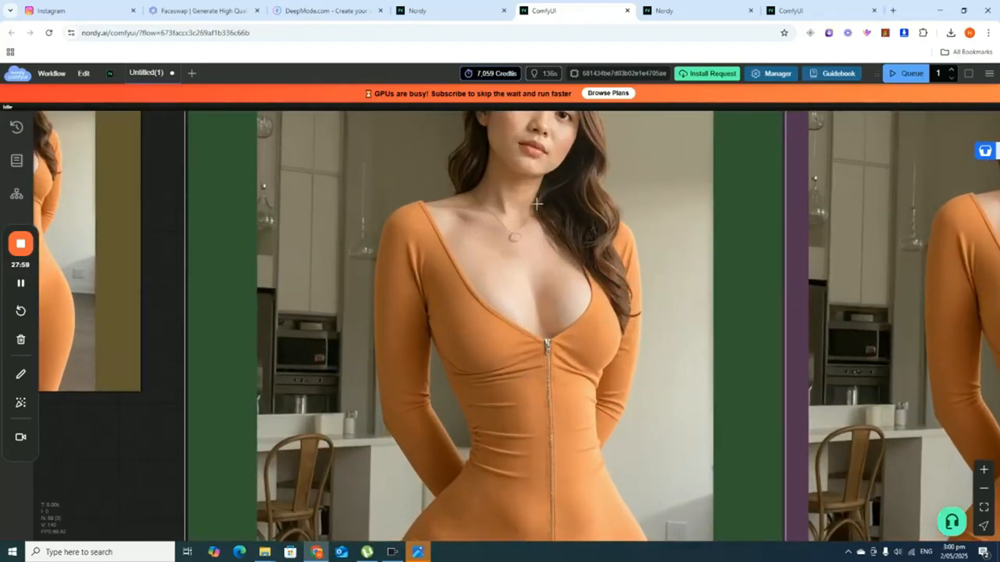
scroll(536, 239, up, 2)
scroll(546, 268, down, 3)
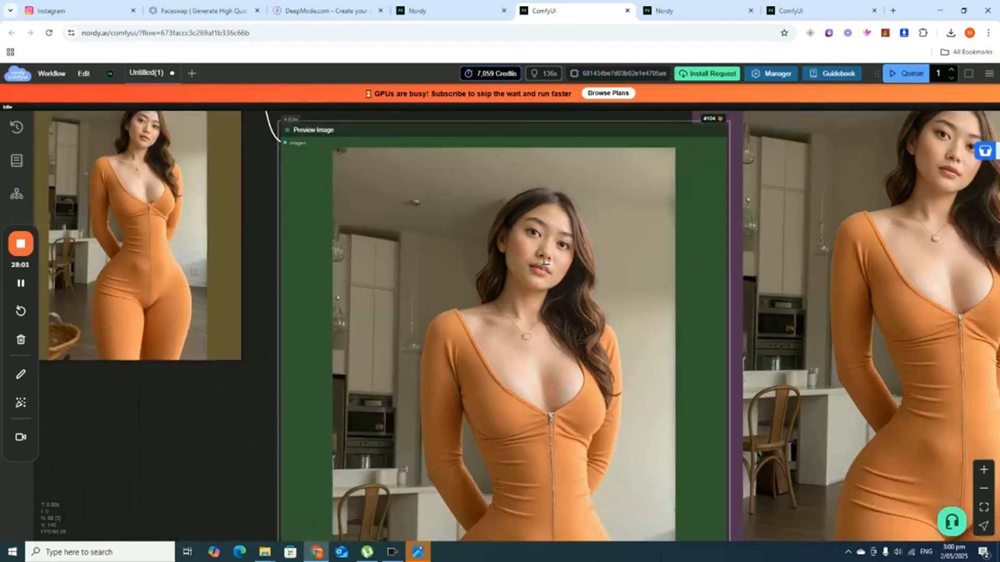
scroll(522, 271, down, 2)
scroll(525, 270, up, 1)
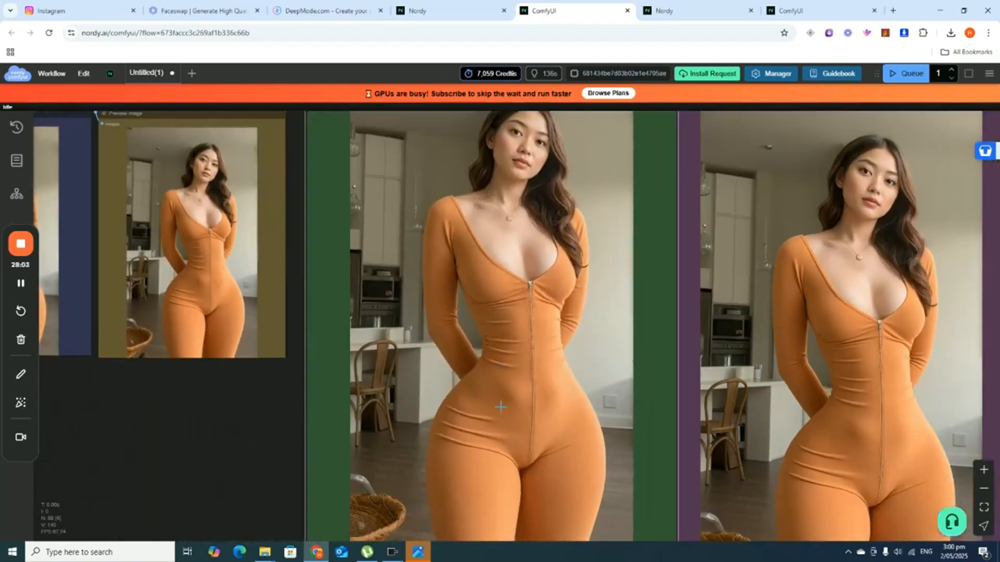
scroll(527, 271, up, 2)
scroll(530, 271, down, 3)
scroll(530, 271, down, 2)
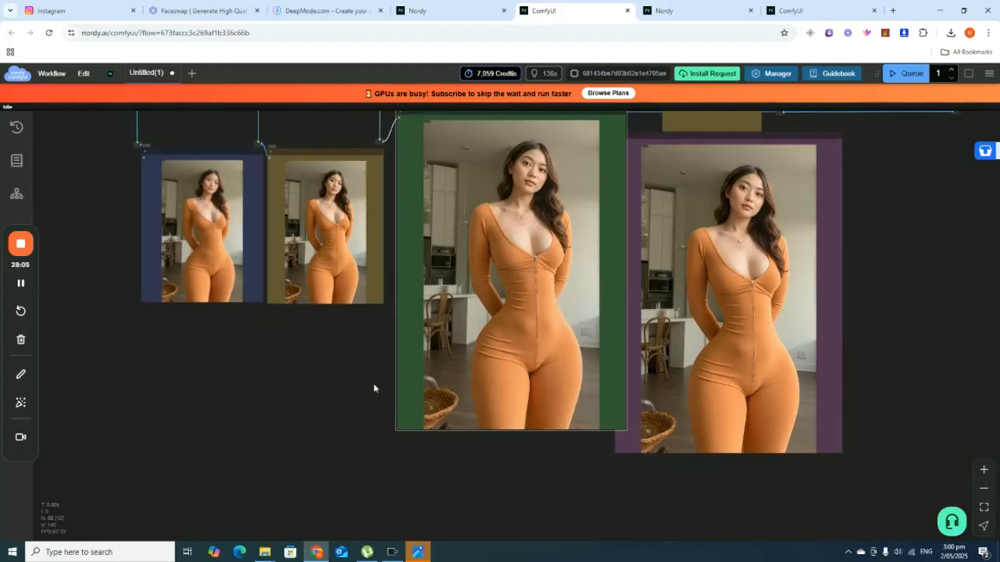
Step: Save the upscaled jumpsuit image from the green Preview Image node
drag(374, 388, 320, 453)
right_click(454, 242)
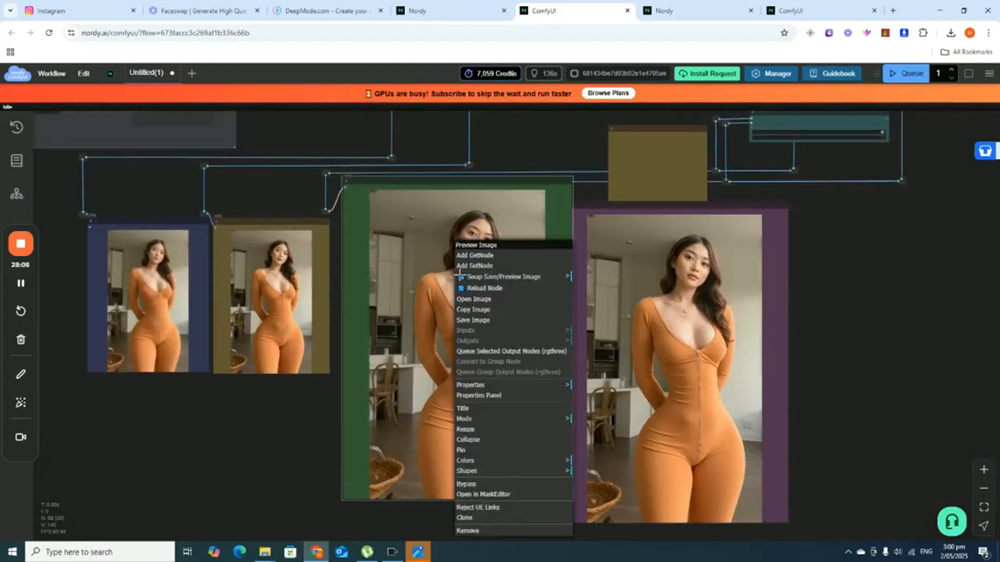
click(494, 320)
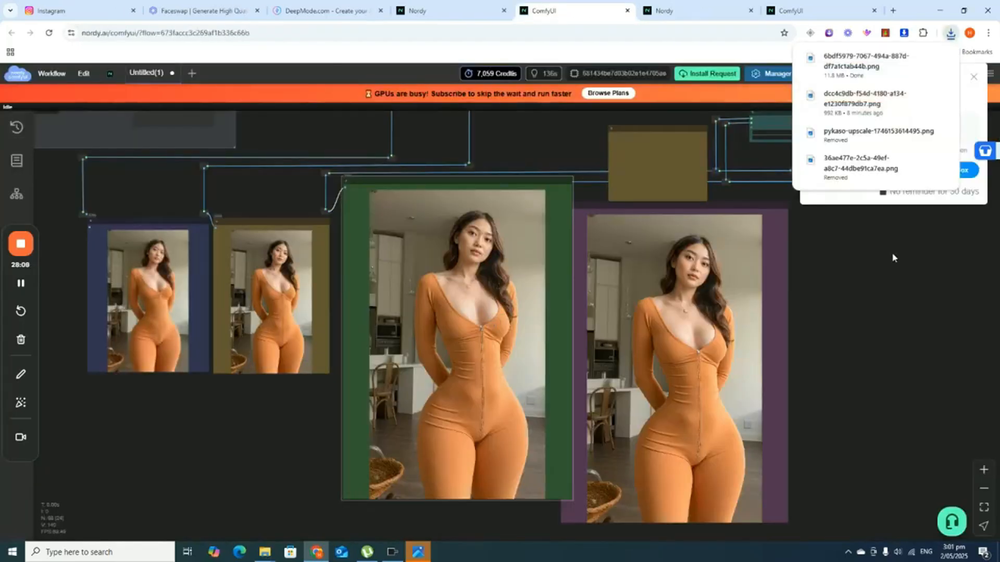
click(976, 337)
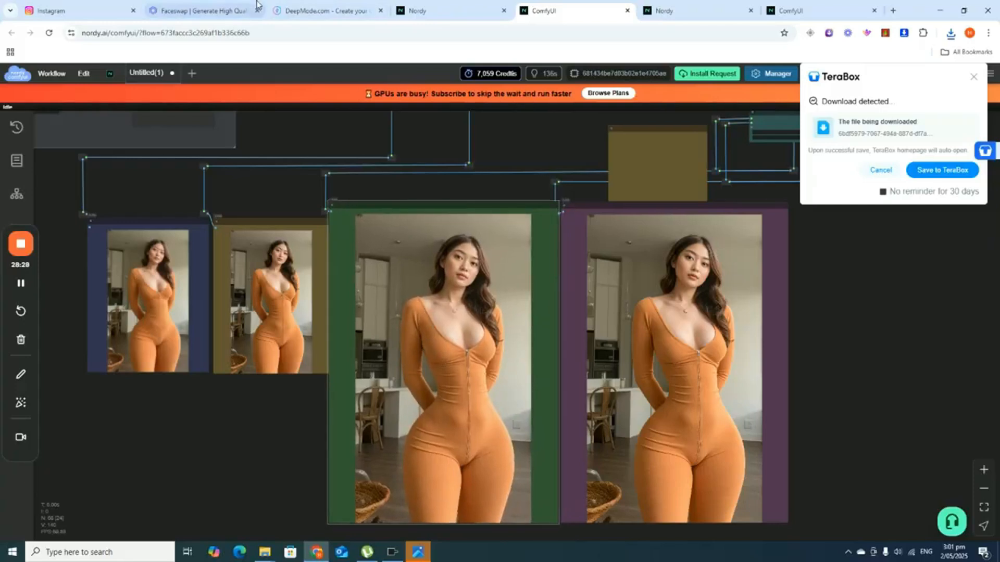
Step: Compare the upscaled jumpsuit preview with the source in the Load Image node and the other preview images
scroll(478, 280, up, 1)
scroll(478, 280, up, 8)
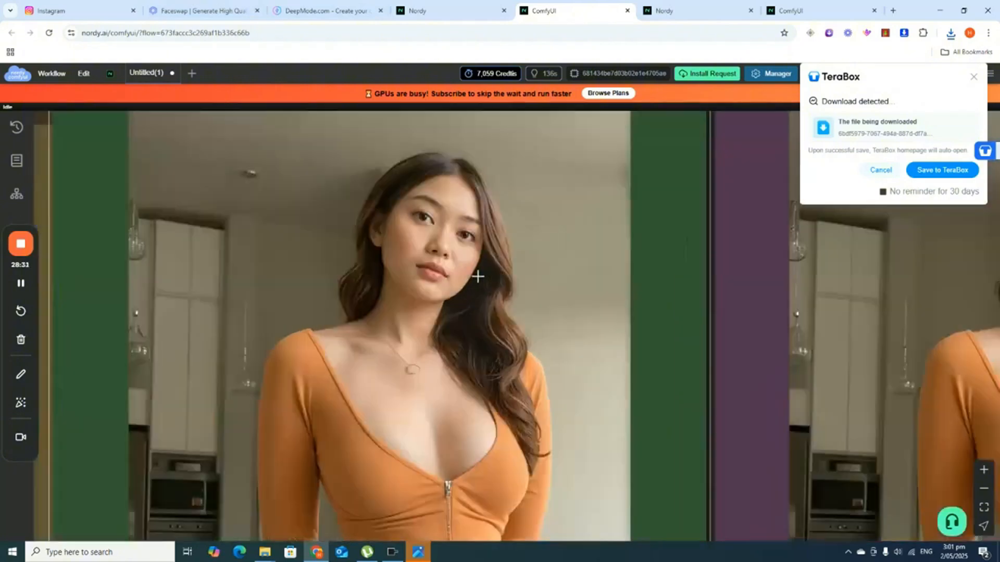
scroll(447, 241, down, 8)
scroll(446, 241, down, 3)
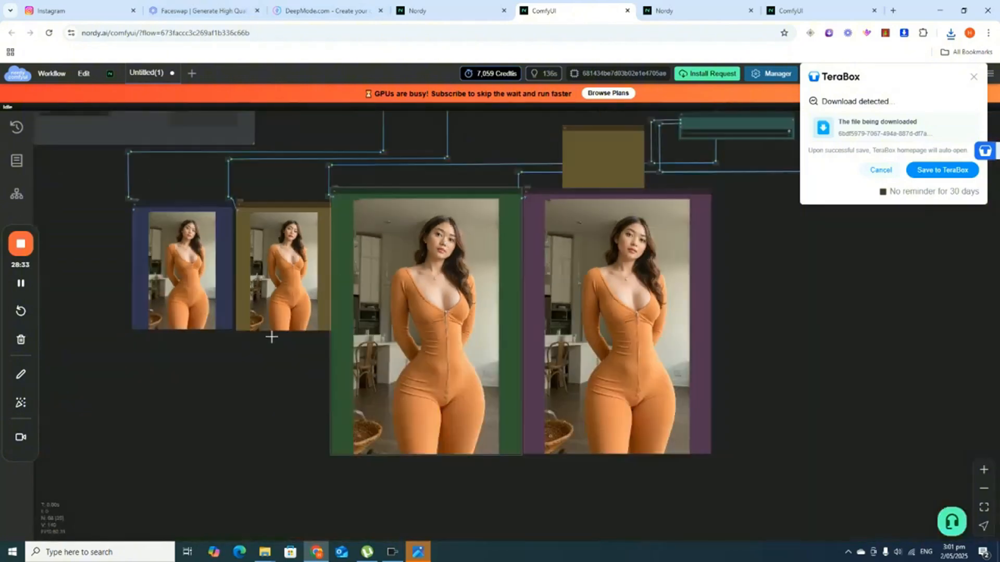
drag(272, 337, 694, 527)
scroll(459, 334, up, 8)
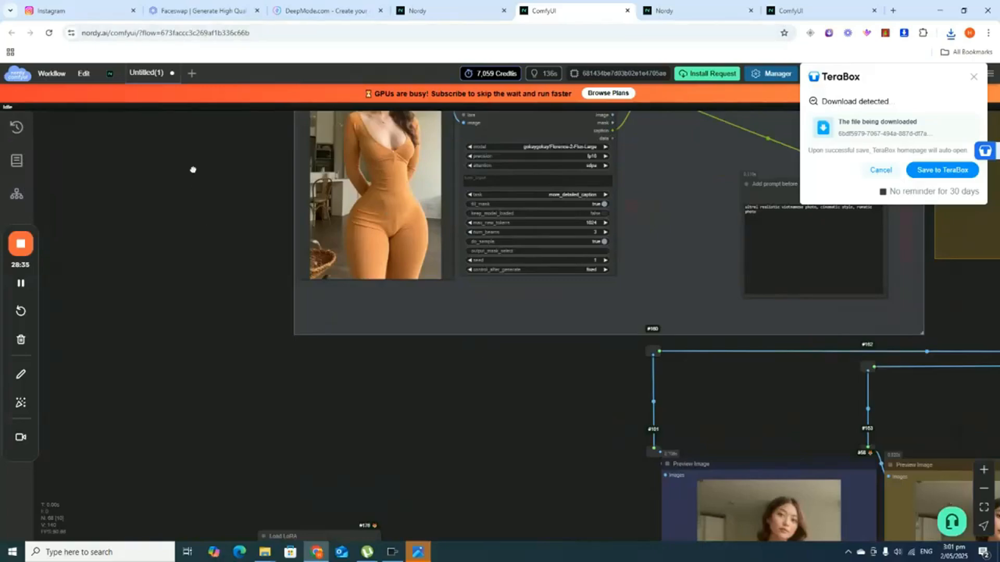
drag(193, 170, 122, 476)
scroll(316, 420, up, 2)
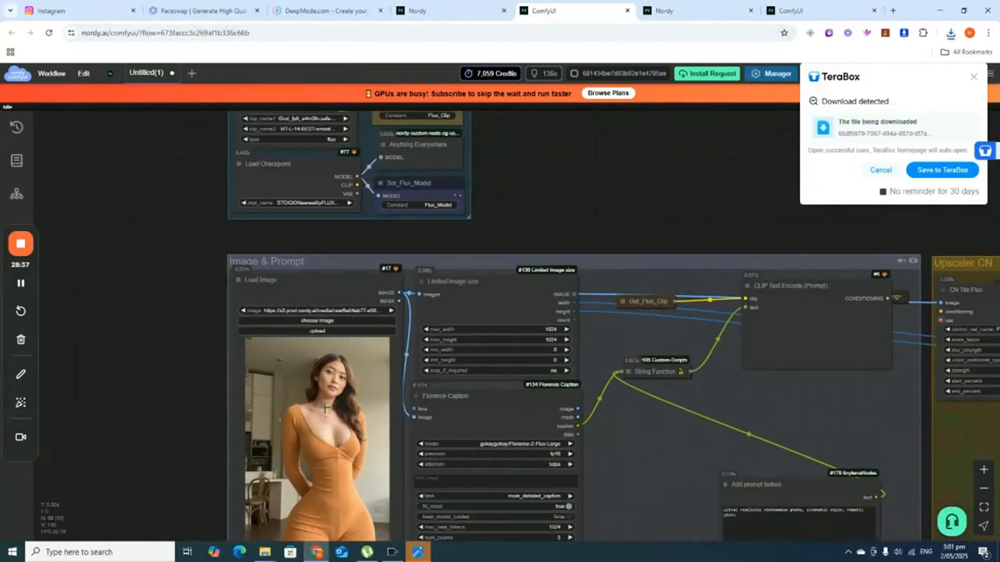
scroll(324, 407, down, 4)
drag(232, 417, 326, 250)
scroll(681, 286, up, 5)
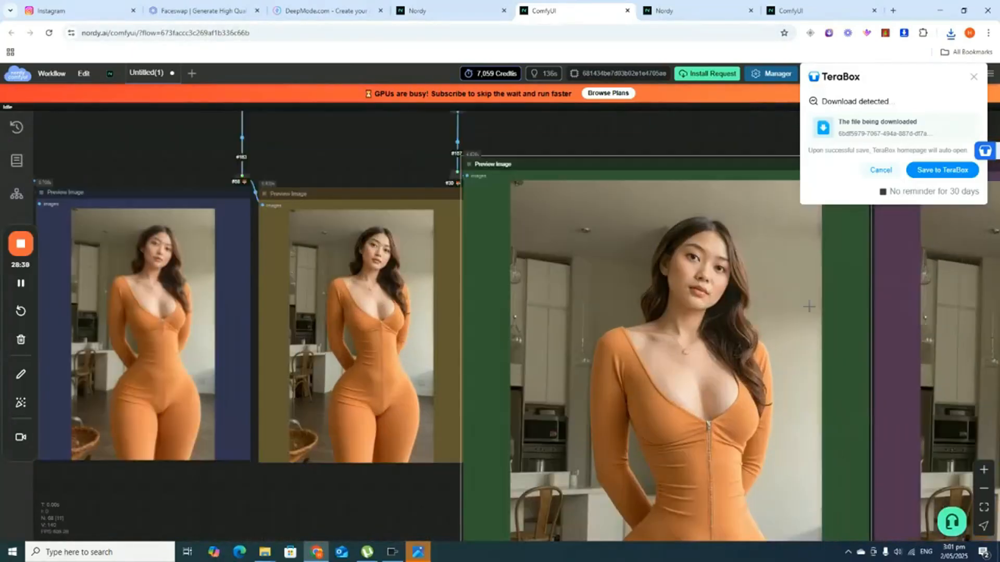
Step: Dismiss the TeraBox download prompts and switch to Pykaso's Face Swap tool
click(885, 176)
click(200, 7)
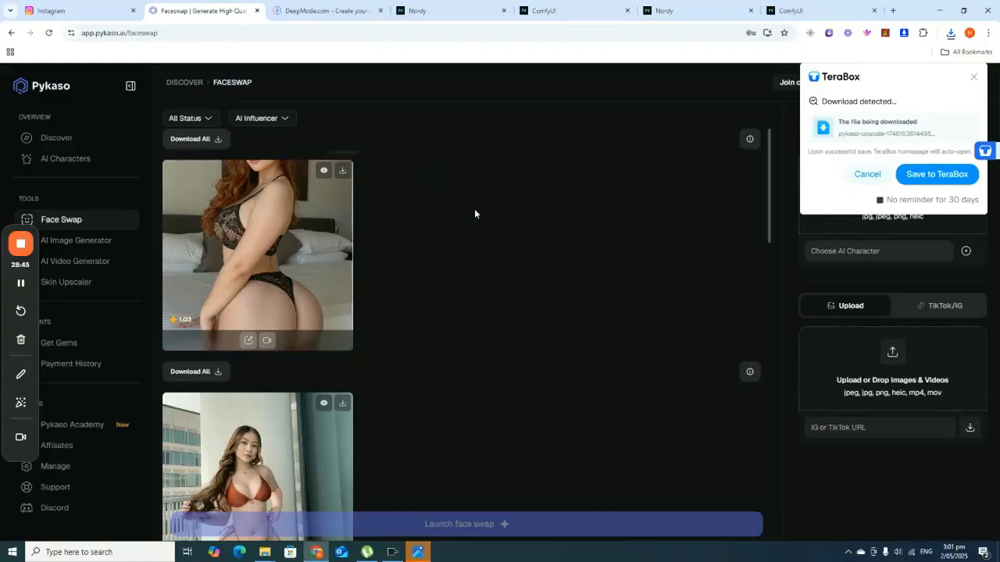
click(868, 174)
Step: Add the dark-haired woman's portrait from the Project Youtube > Face folder as the new face
click(915, 199)
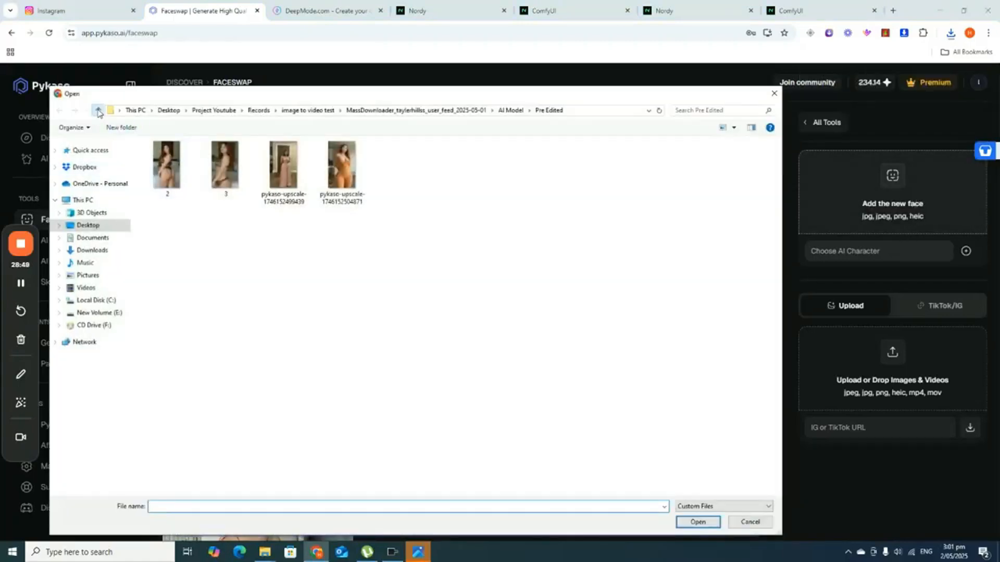
click(98, 110)
click(98, 110)
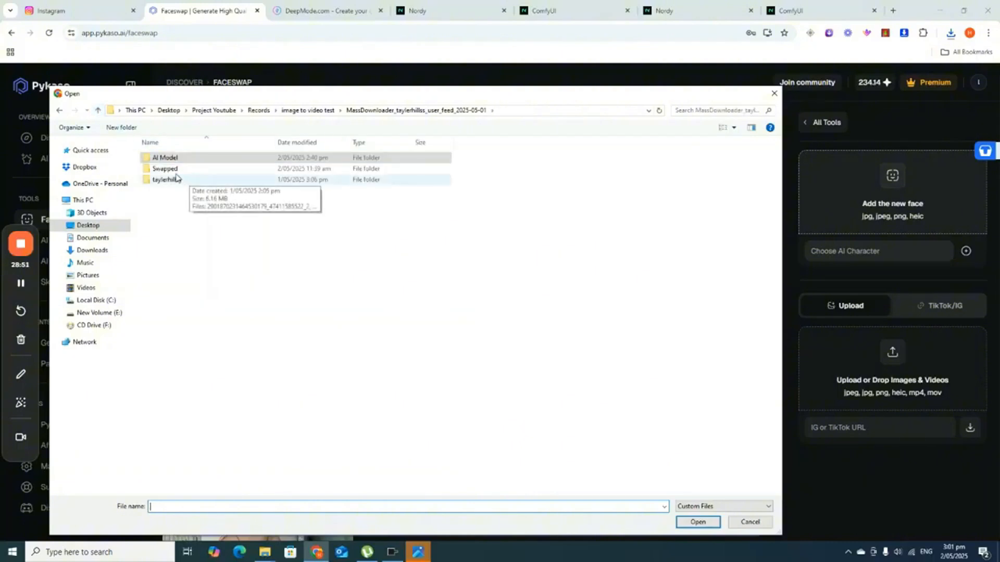
click(97, 110)
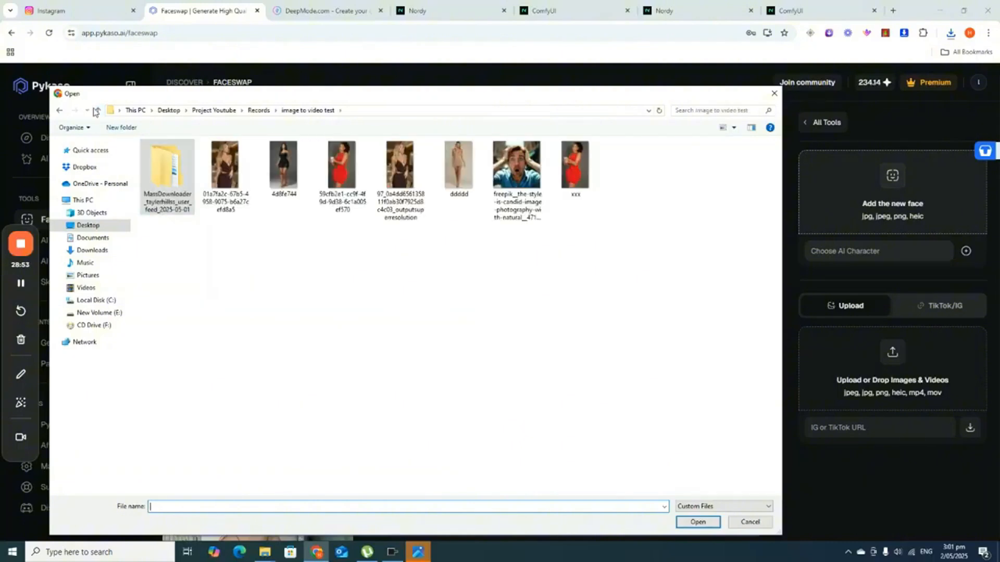
click(98, 110)
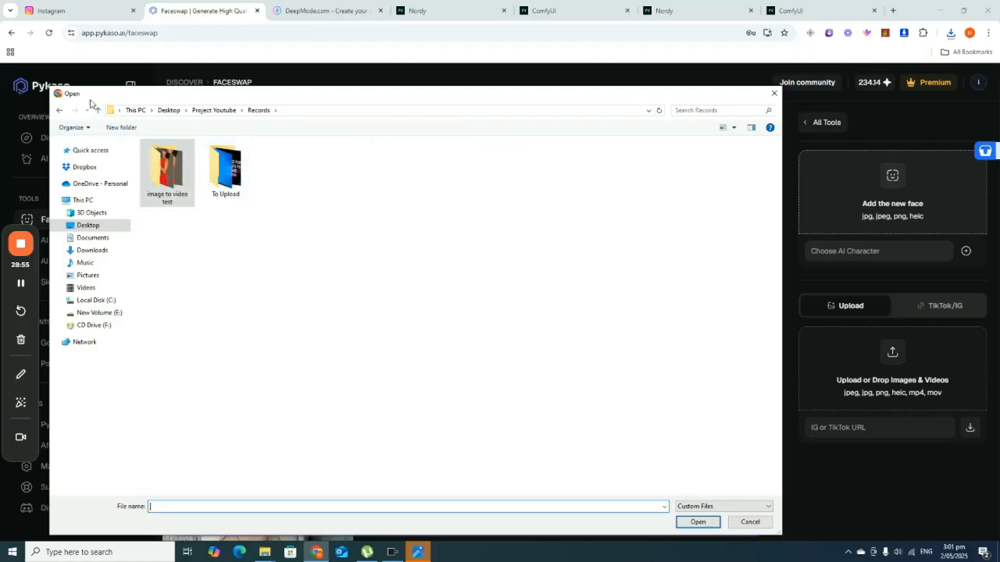
click(98, 110)
click(190, 158)
double_click(191, 159)
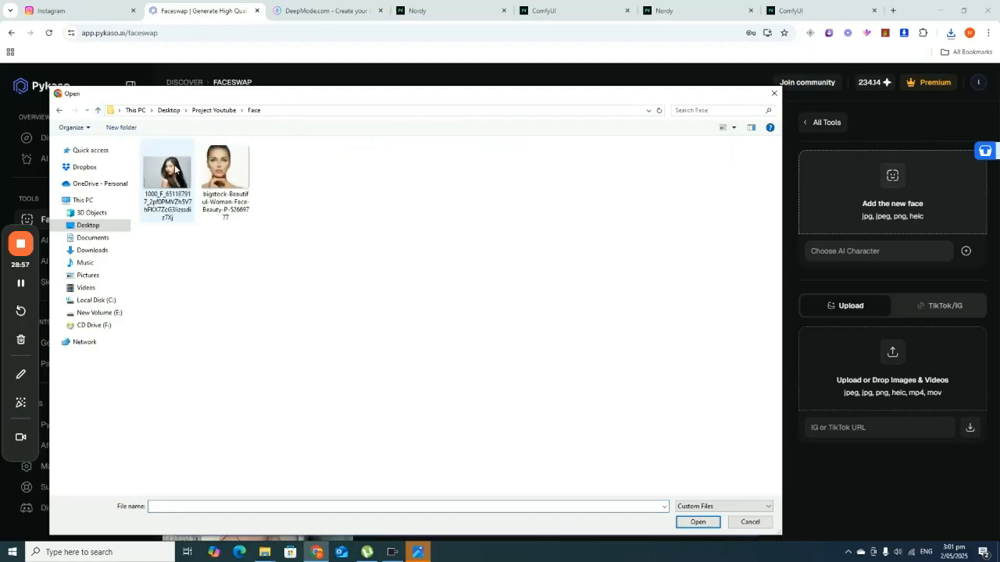
click(169, 172)
double_click(169, 172)
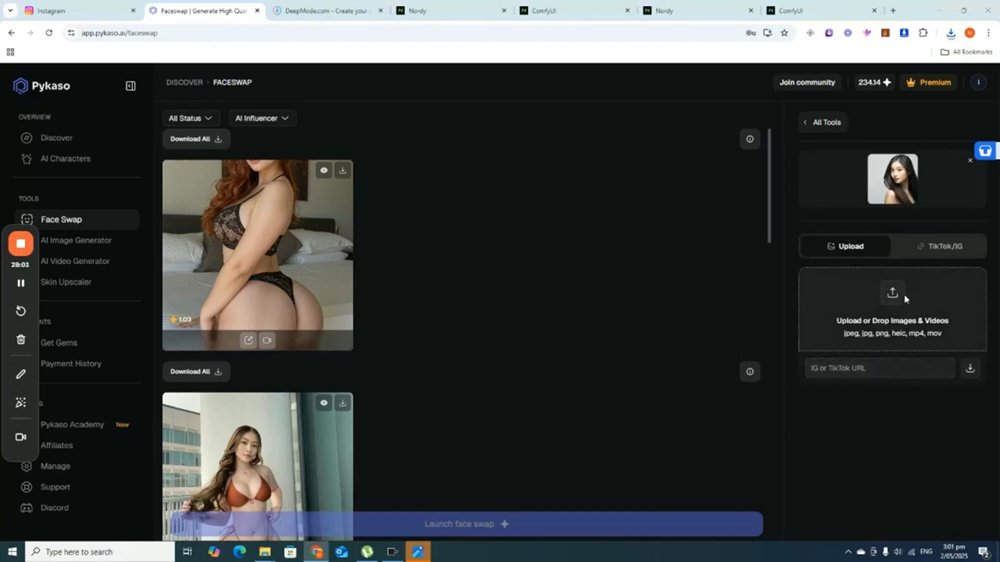
Step: Run the face swap on the saved upscaled jumpsuit image from Downloads and view the result at full size
click(905, 299)
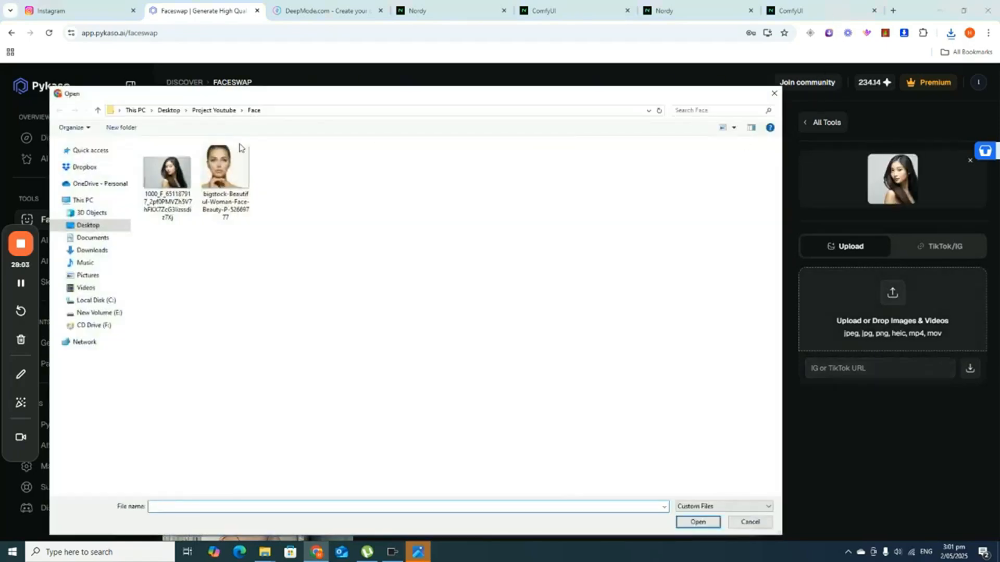
click(87, 251)
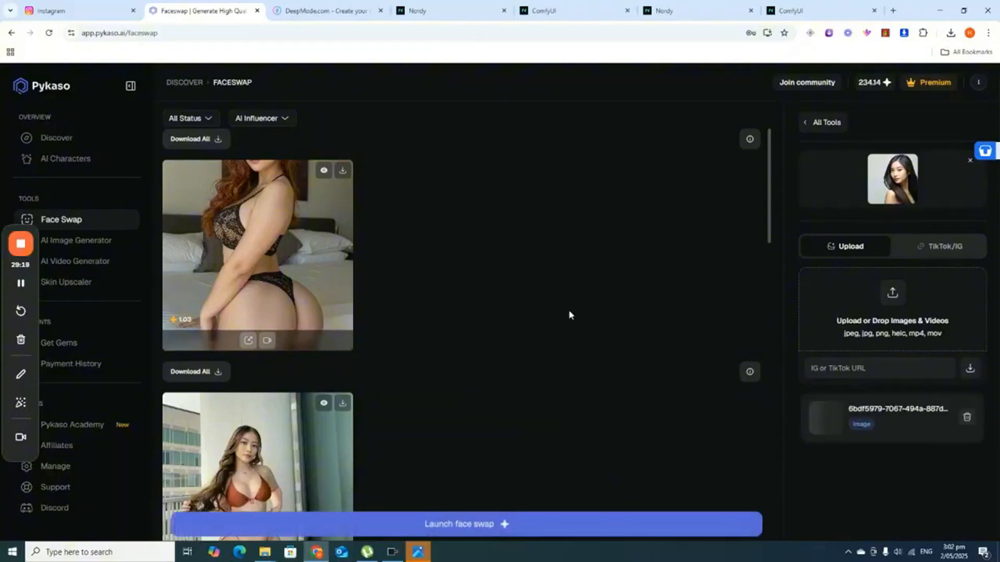
click(485, 525)
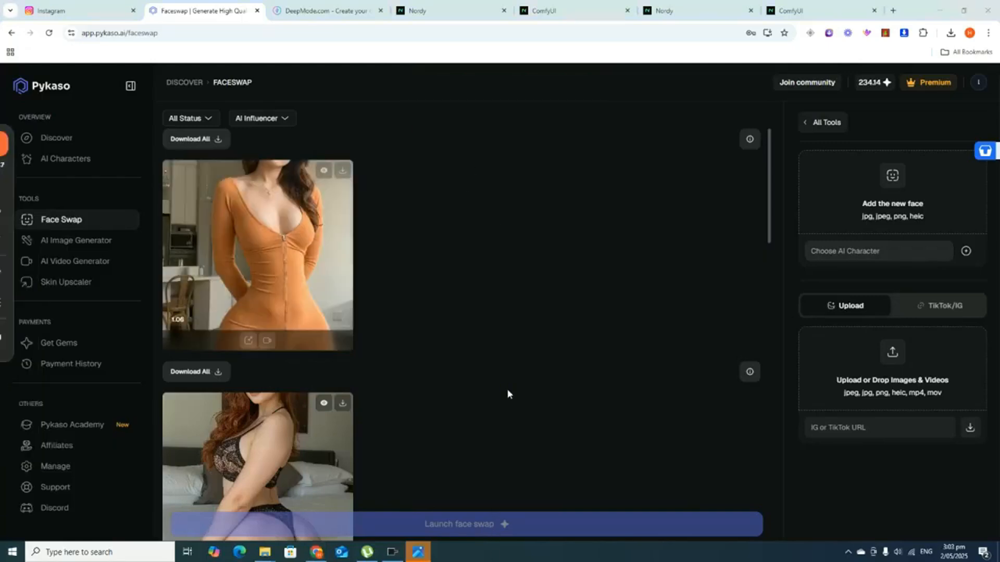
click(289, 235)
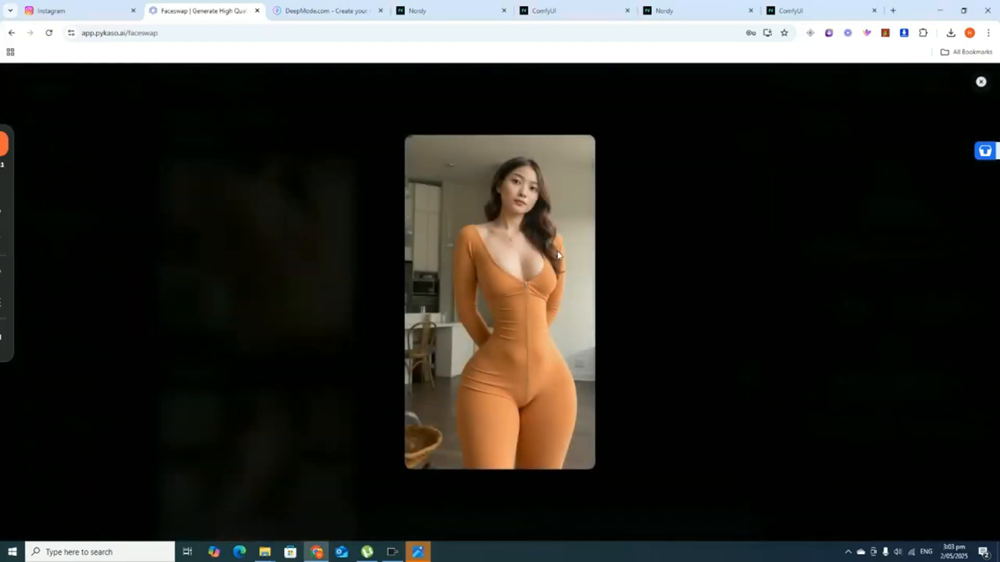
click(981, 83)
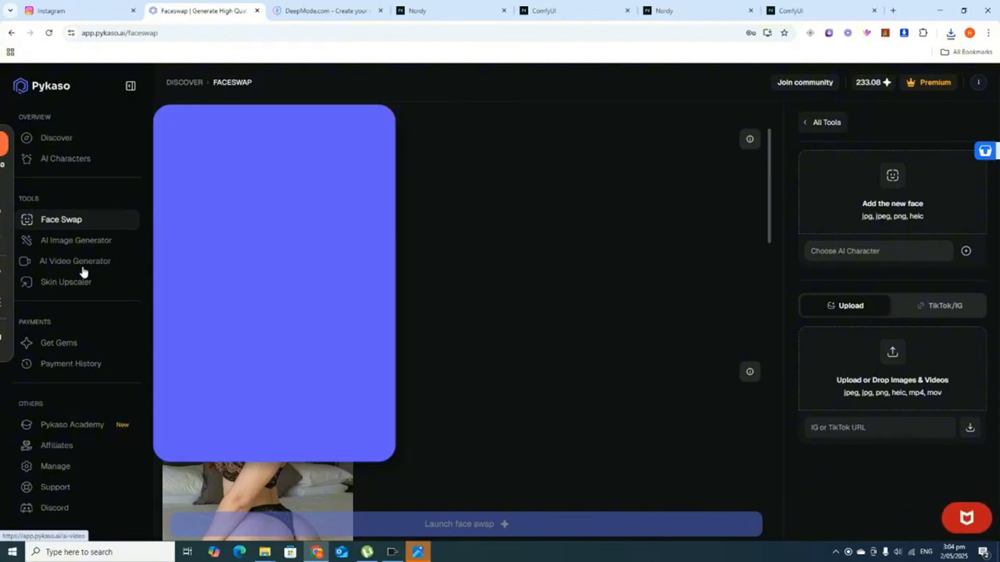
click(82, 268)
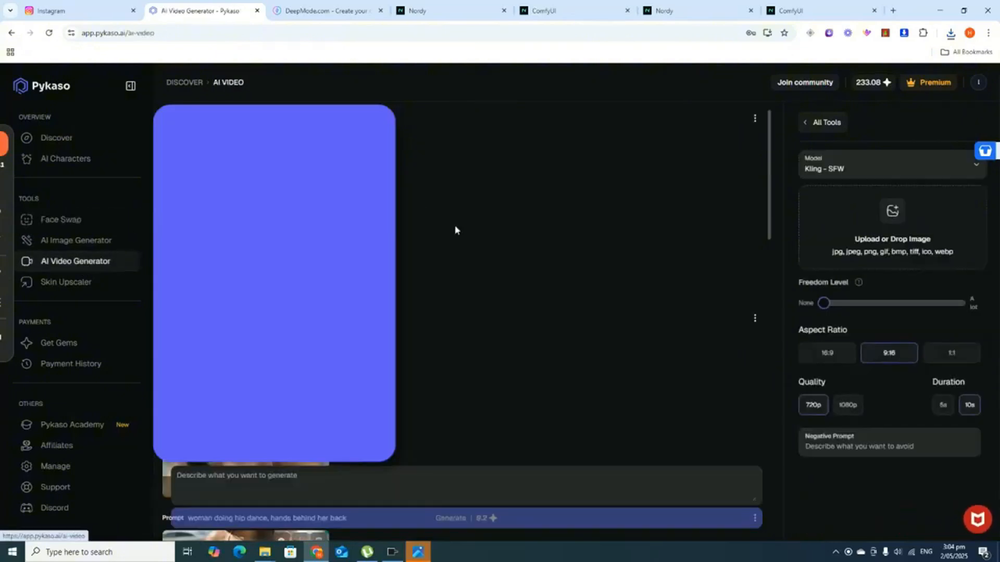
click(890, 225)
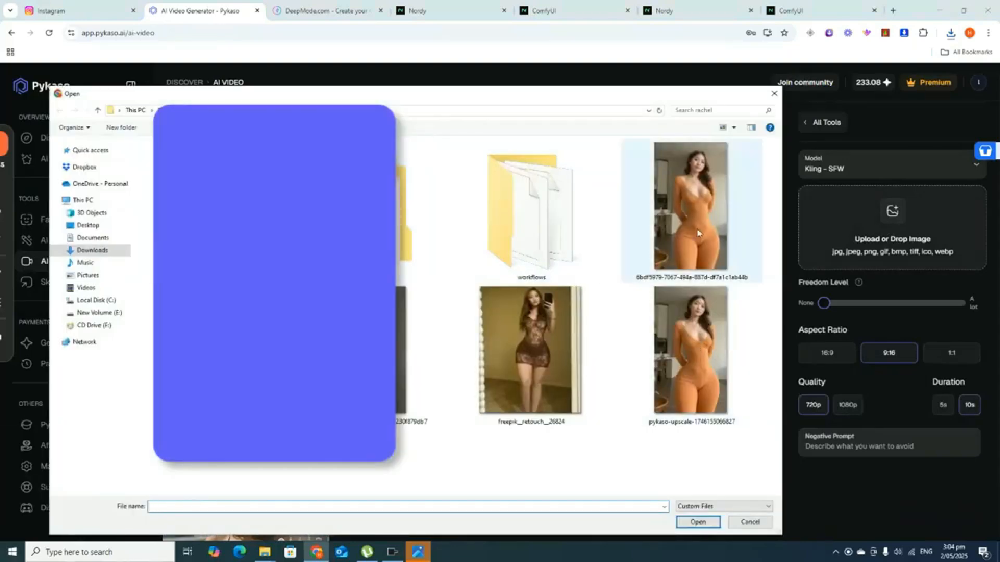
click(702, 347)
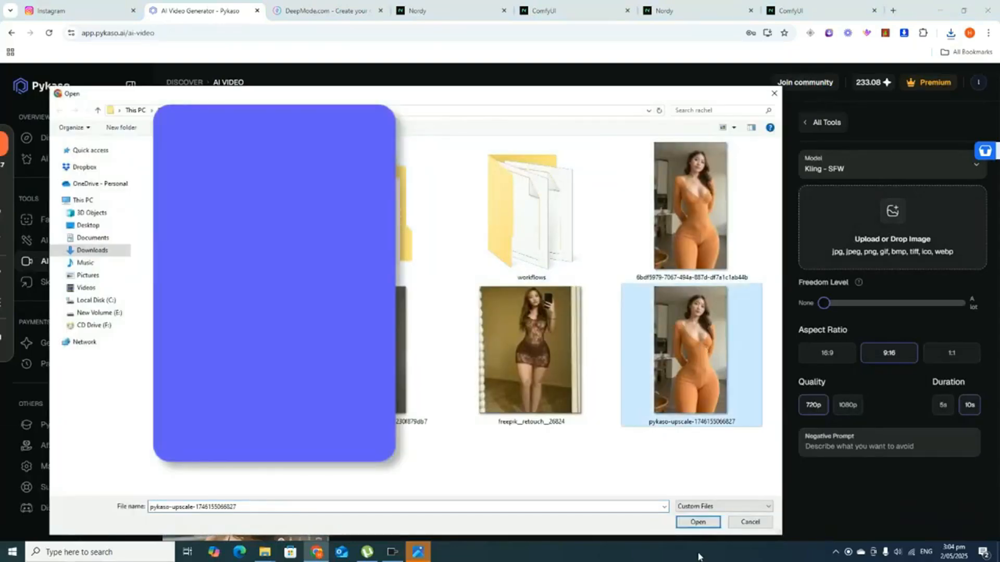
click(699, 522)
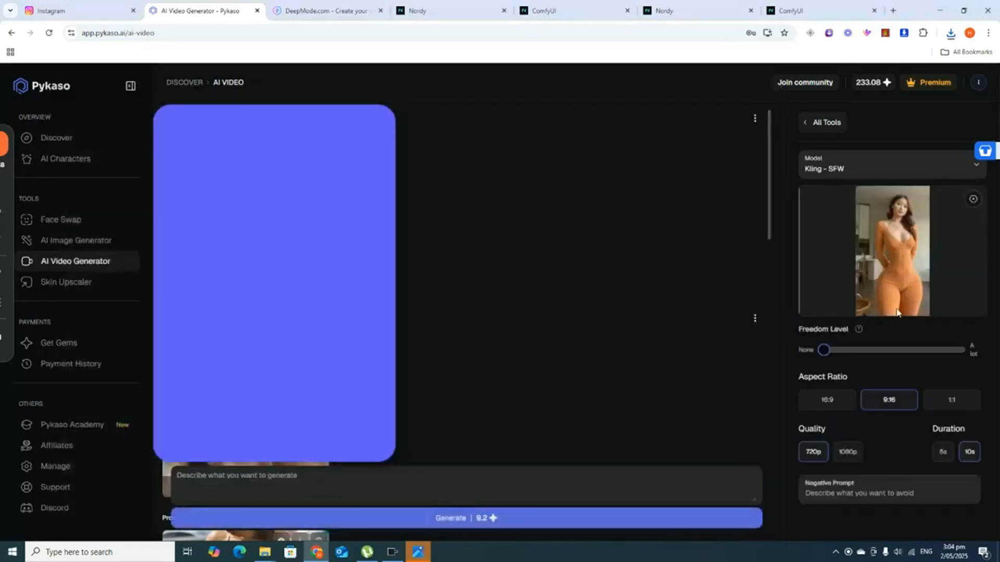
Step: Look through the available video generation models and keep Kling - SFW
click(885, 174)
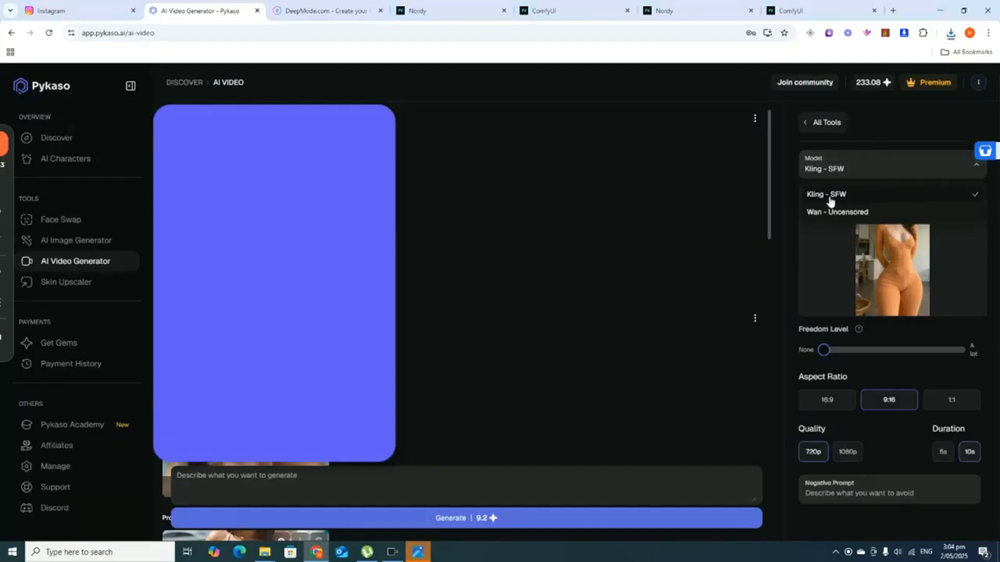
click(873, 166)
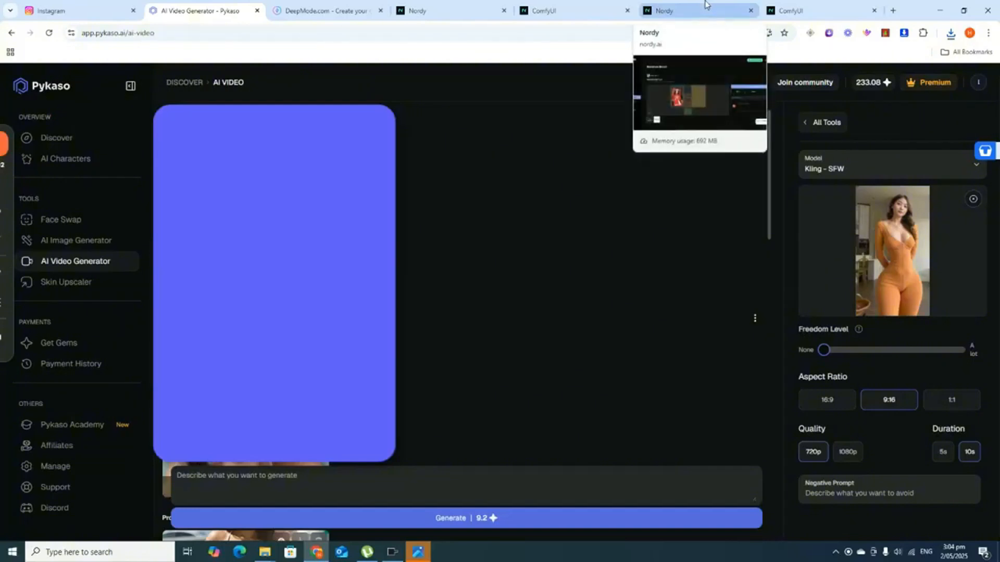
click(878, 170)
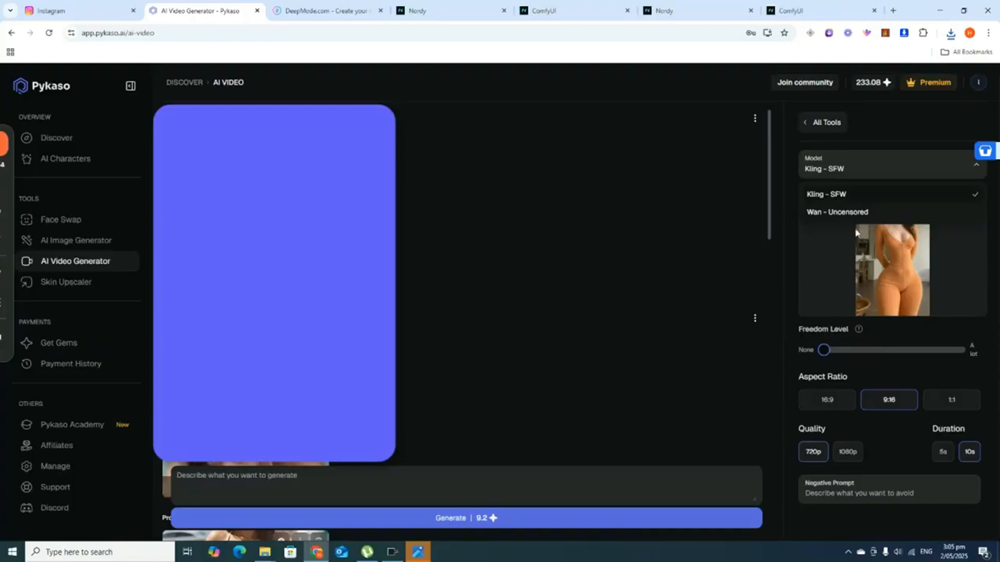
click(983, 329)
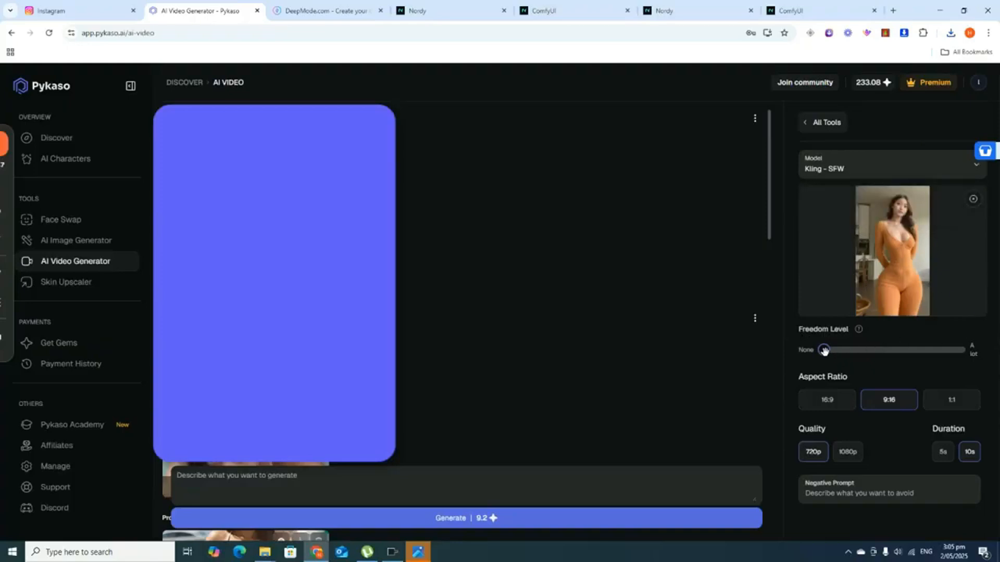
Step: Generate the video with Freedom Level at None and the prompt "woman doing hip dance, hands behind her back"
mouse_move(824, 351)
mouse_down()
mouse_move(957, 350)
mouse_move(811, 346)
mouse_up()
click(492, 487)
text(woman doing hip dance, hands behind her back)
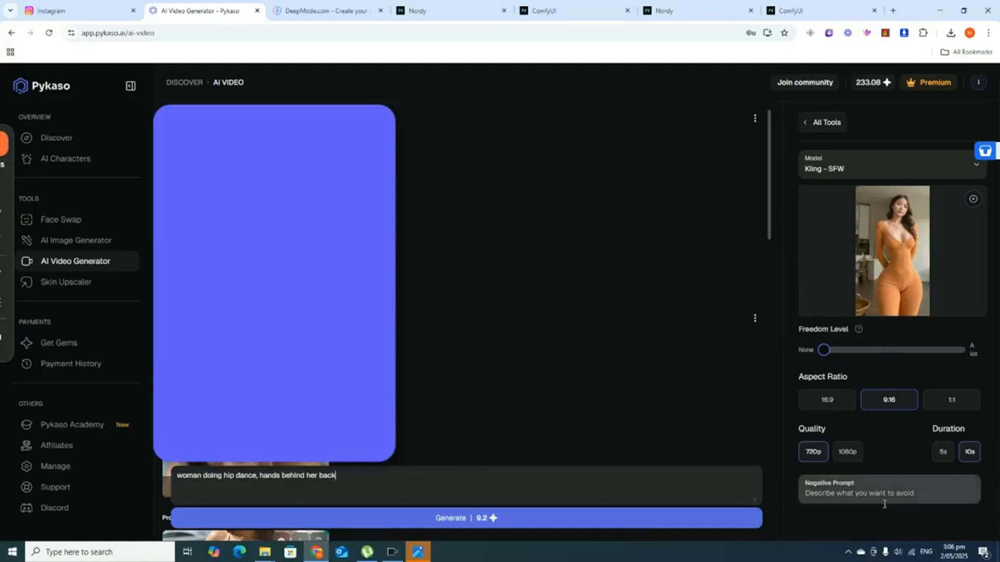
click(482, 519)
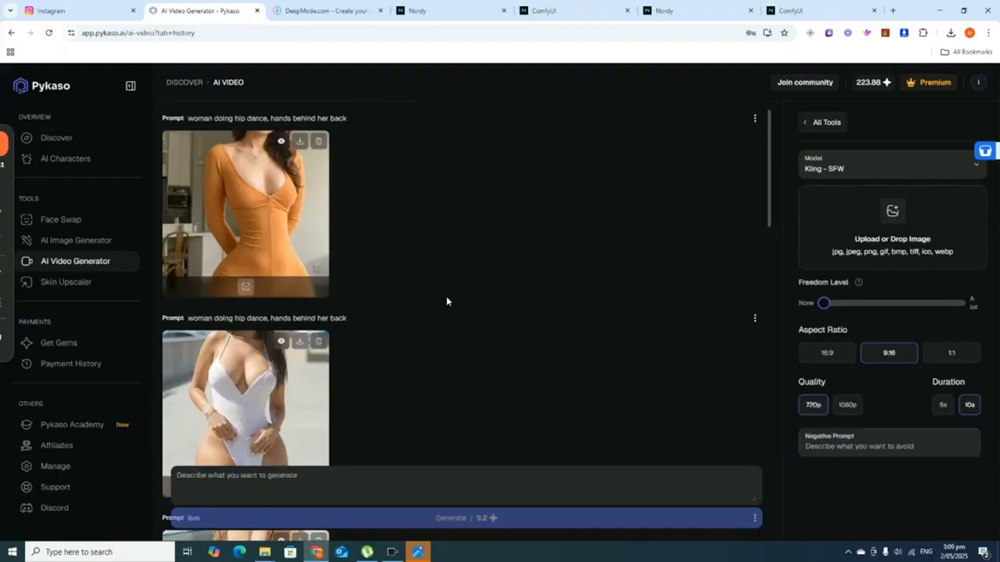
Step: Play the generated jumpsuit video and generate another one with the prompt "woman doing hip dance, hands behind her back"
click(261, 178)
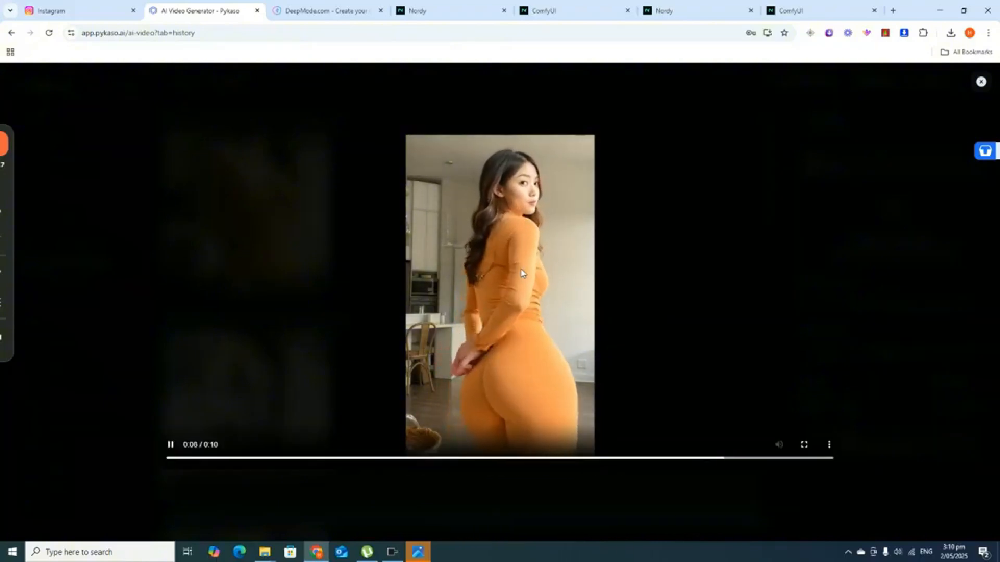
key(Escape)
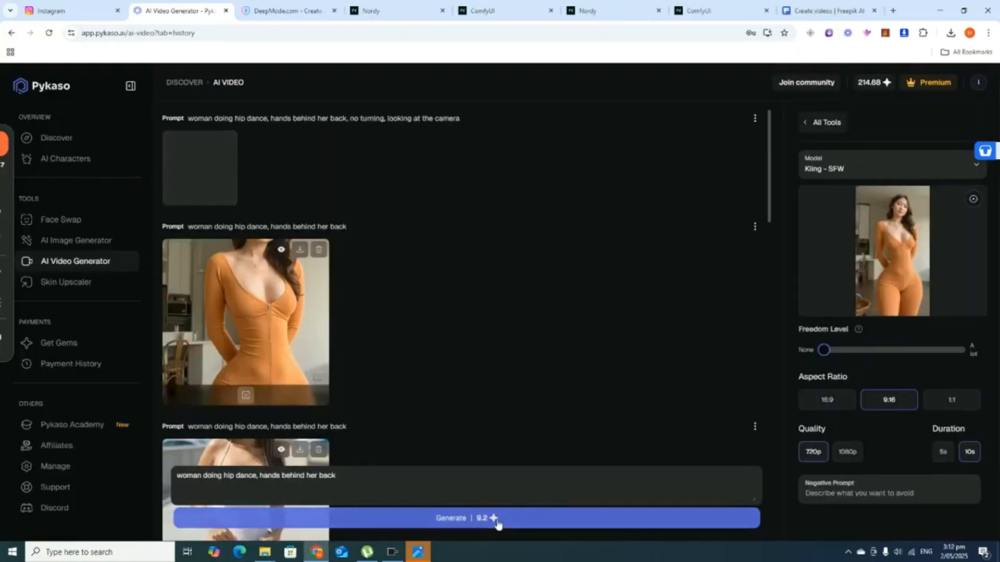
click(497, 524)
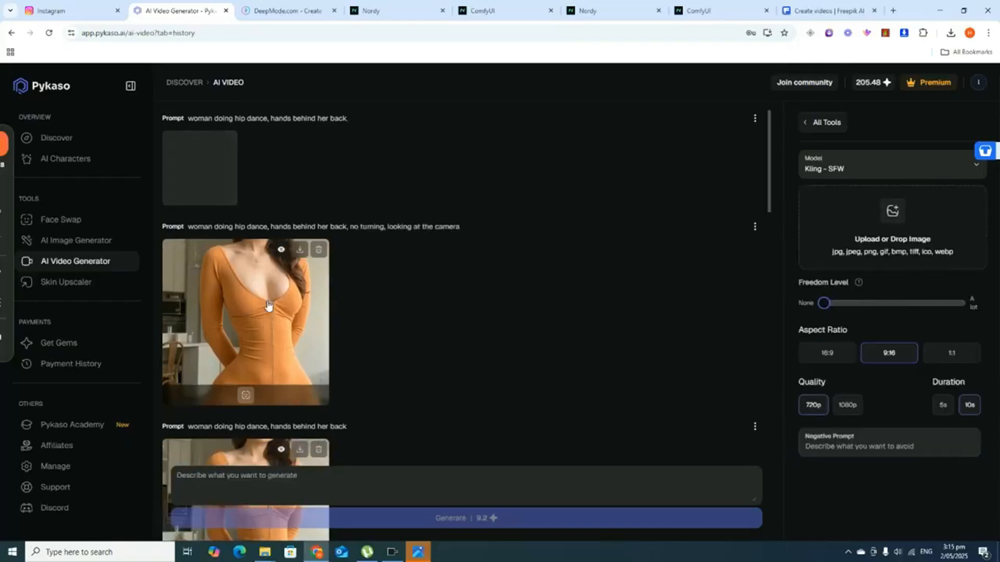
Step: Play the newest hip dance video and the "no turning, looking at the camera" version to compare their movement
click(267, 305)
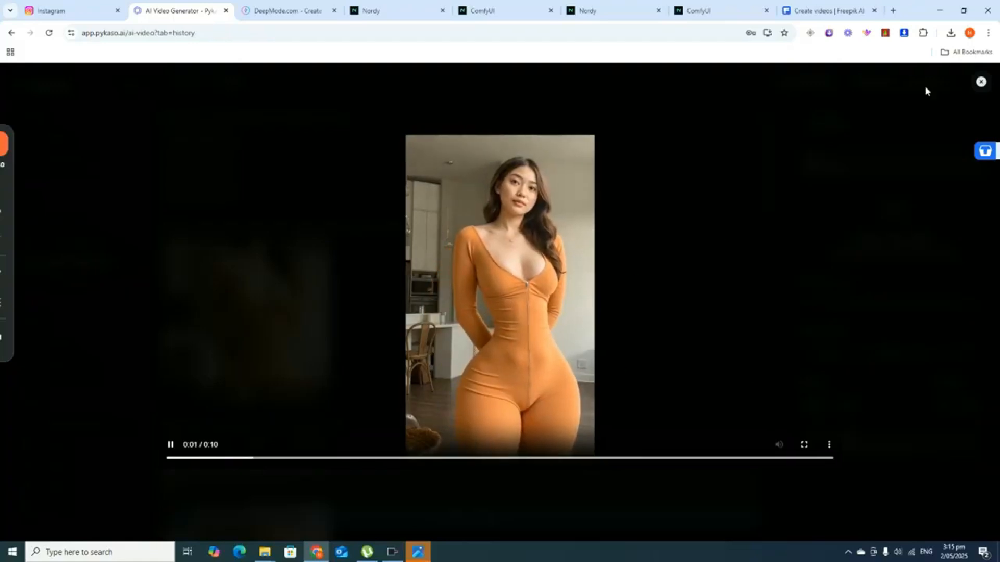
click(982, 85)
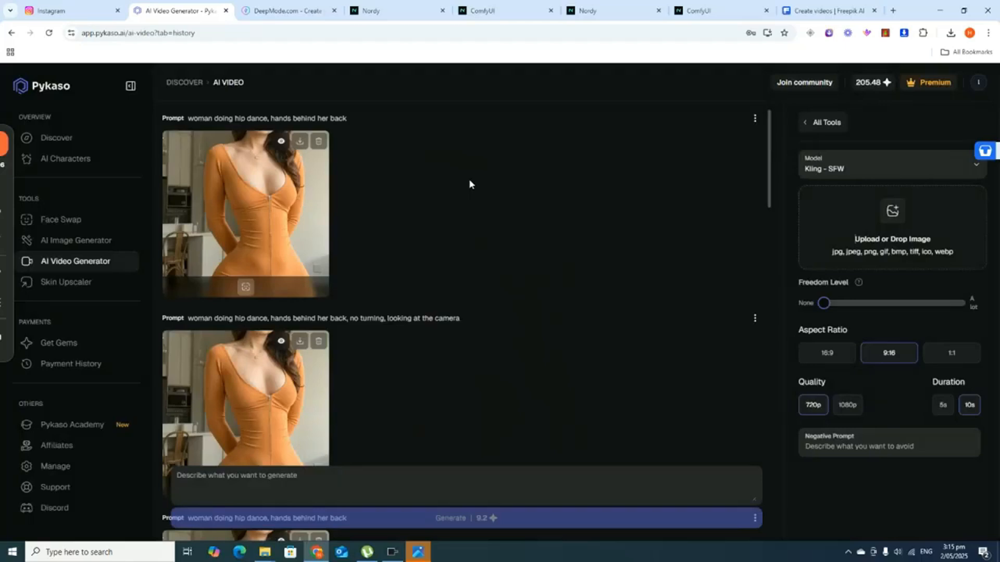
click(296, 189)
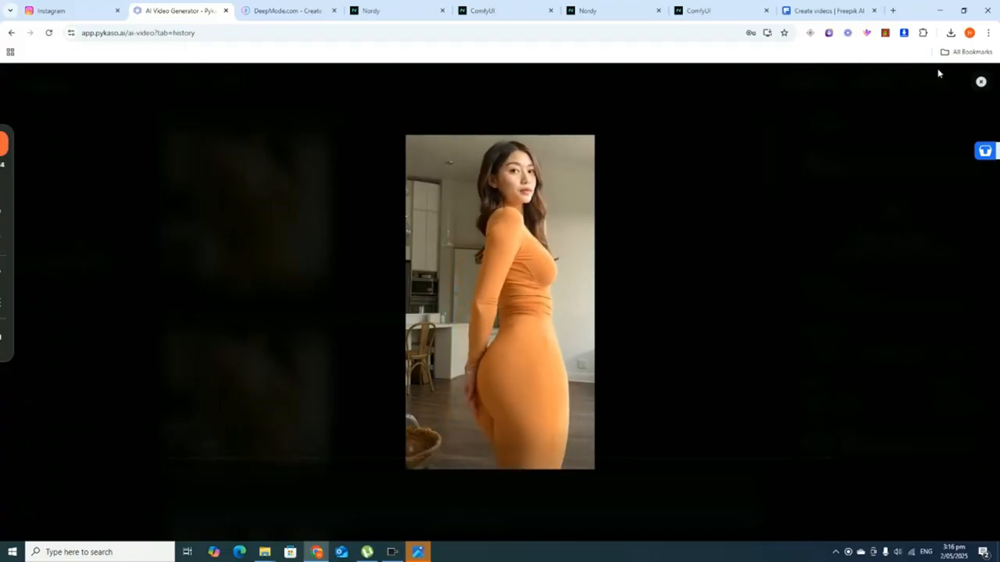
click(983, 84)
click(279, 362)
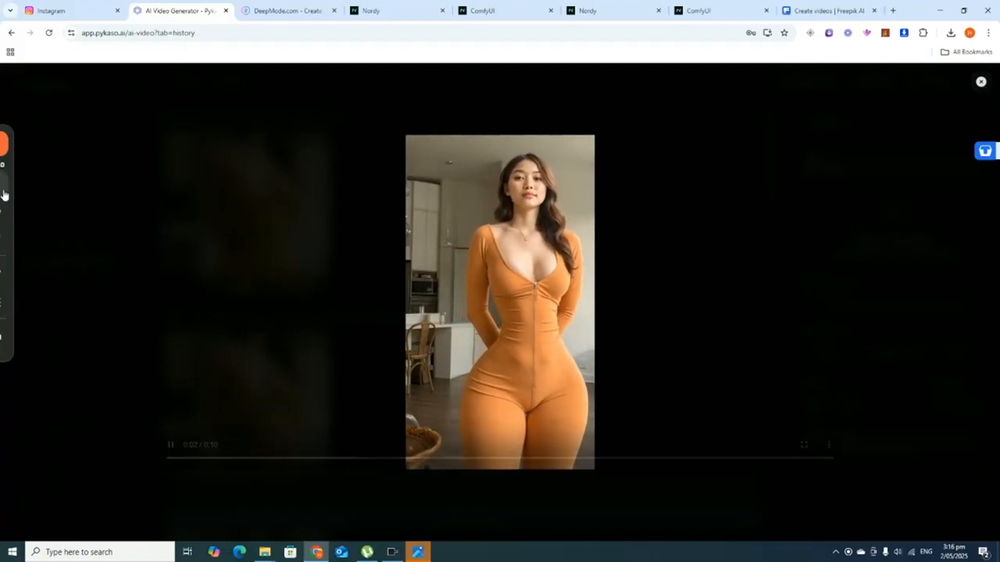
drag(10, 201, 154, 202)
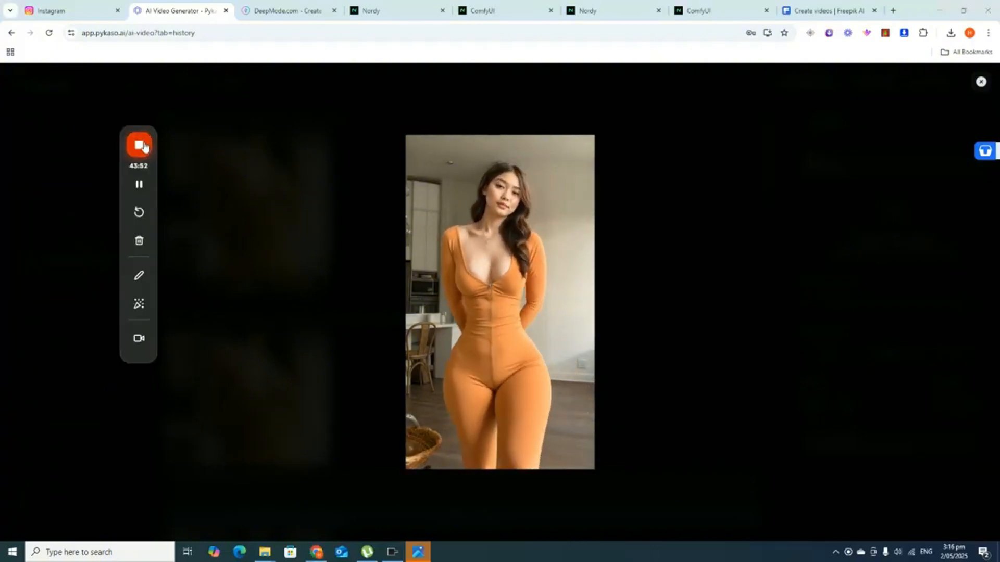